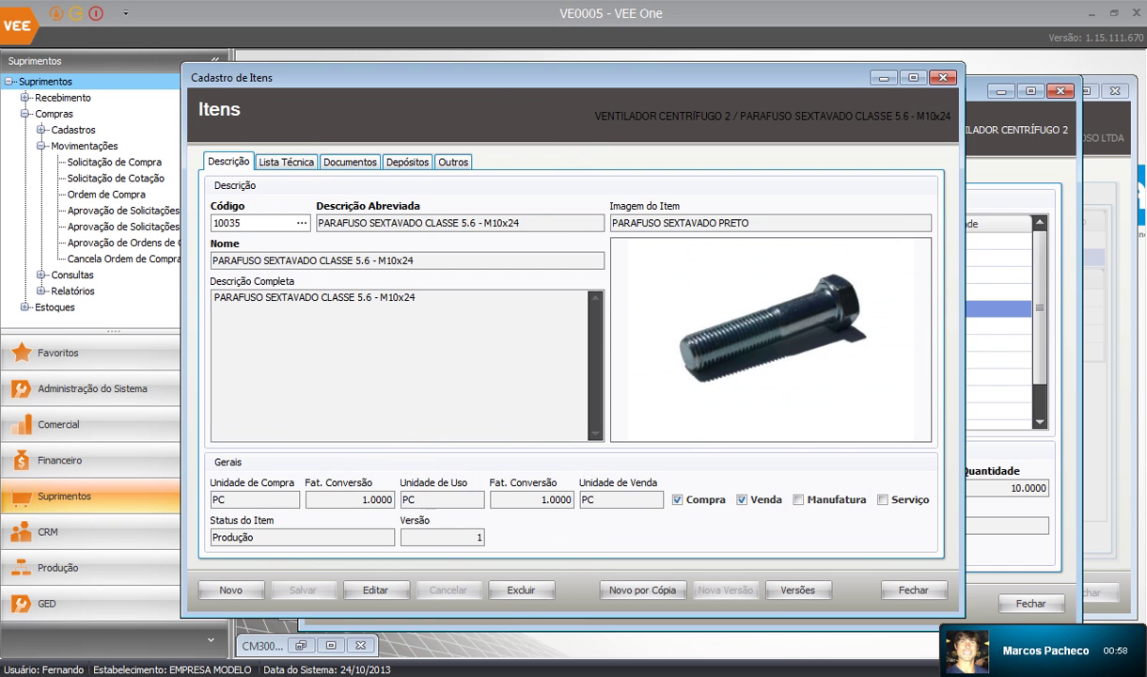
Show the bolt's Outros tab with minimum stock 20, maximum 200 and economic lot 50
click(453, 162)
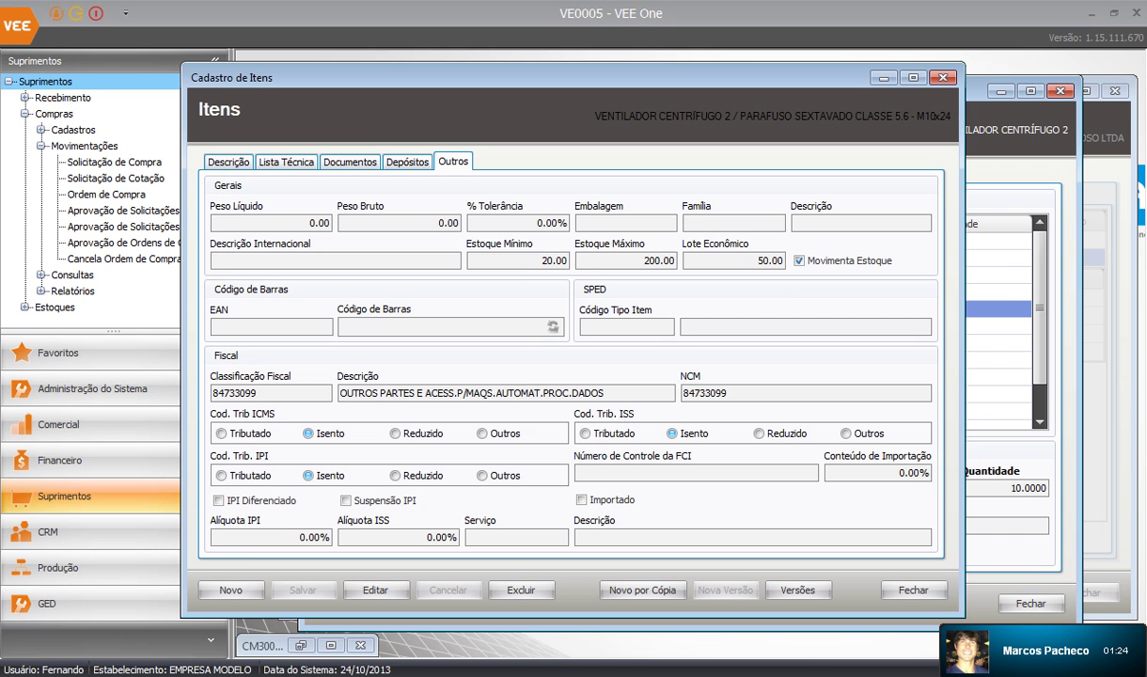
drag(564, 77, 665, 83)
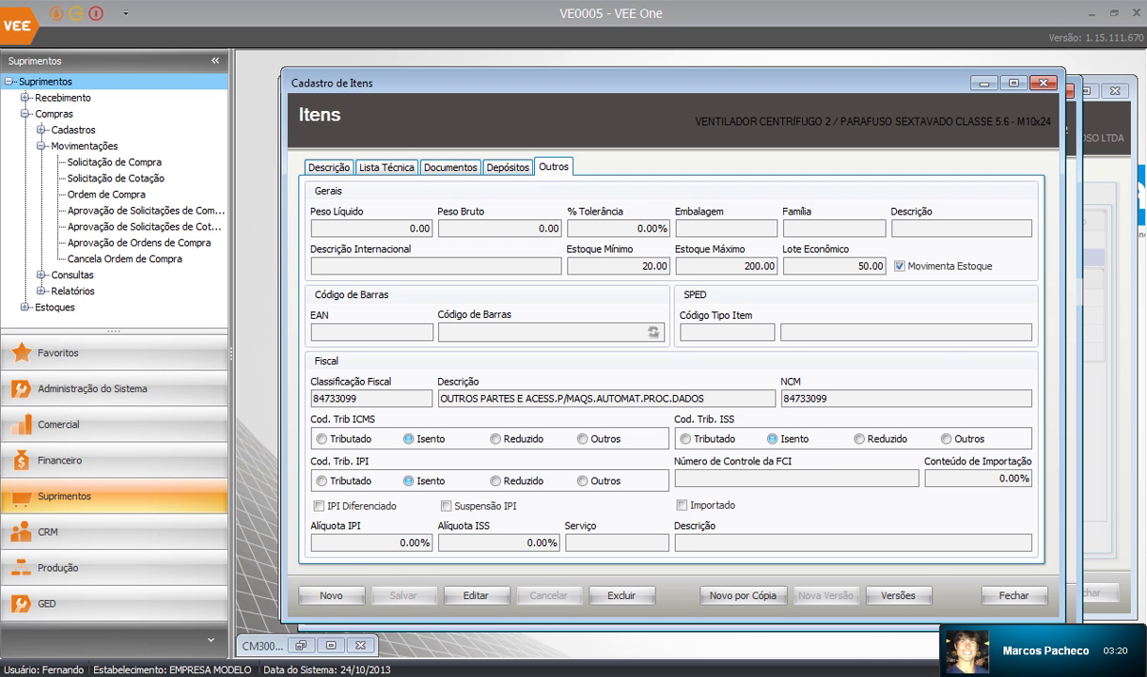
Close the bolt's record and open item 20091 CHAPA 2 x 1200 x 3000 under ROTOR CENTRÍFUGO
click(1043, 83)
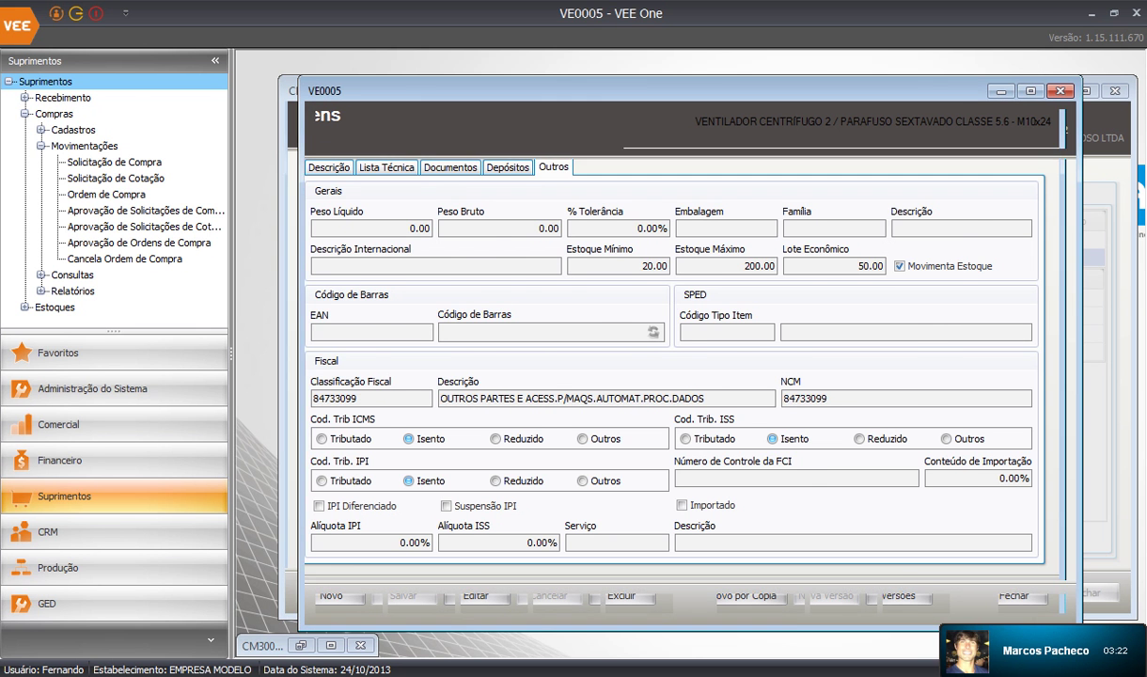
click(547, 326)
scroll(547, 326, down, 1)
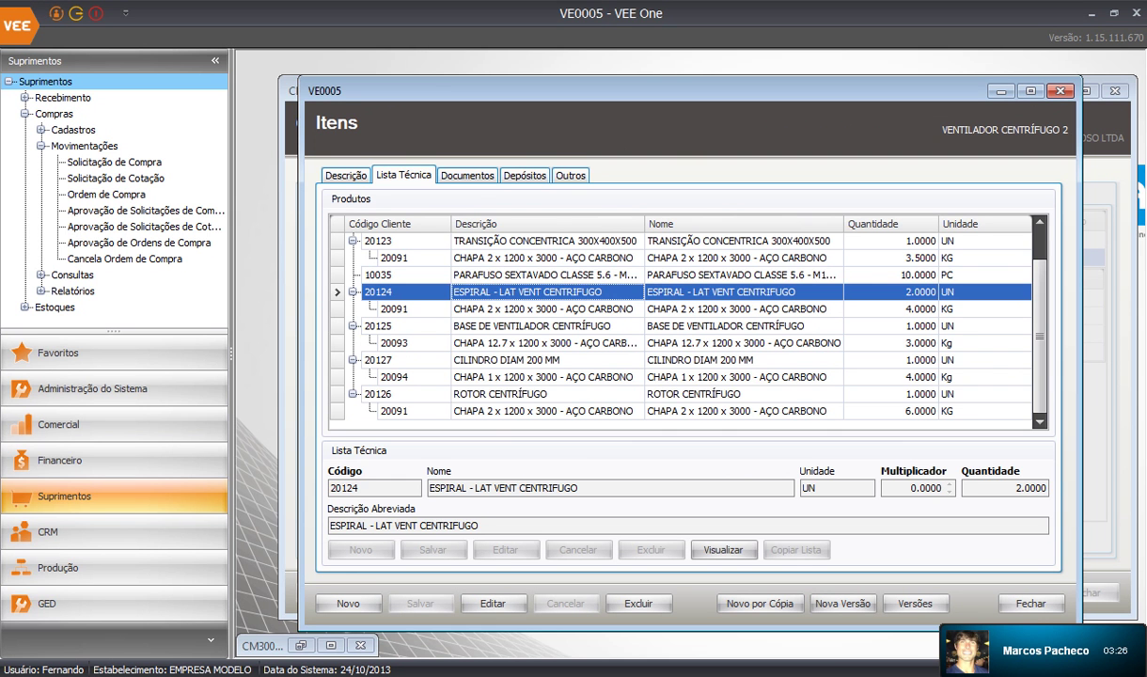
click(547, 394)
click(547, 411)
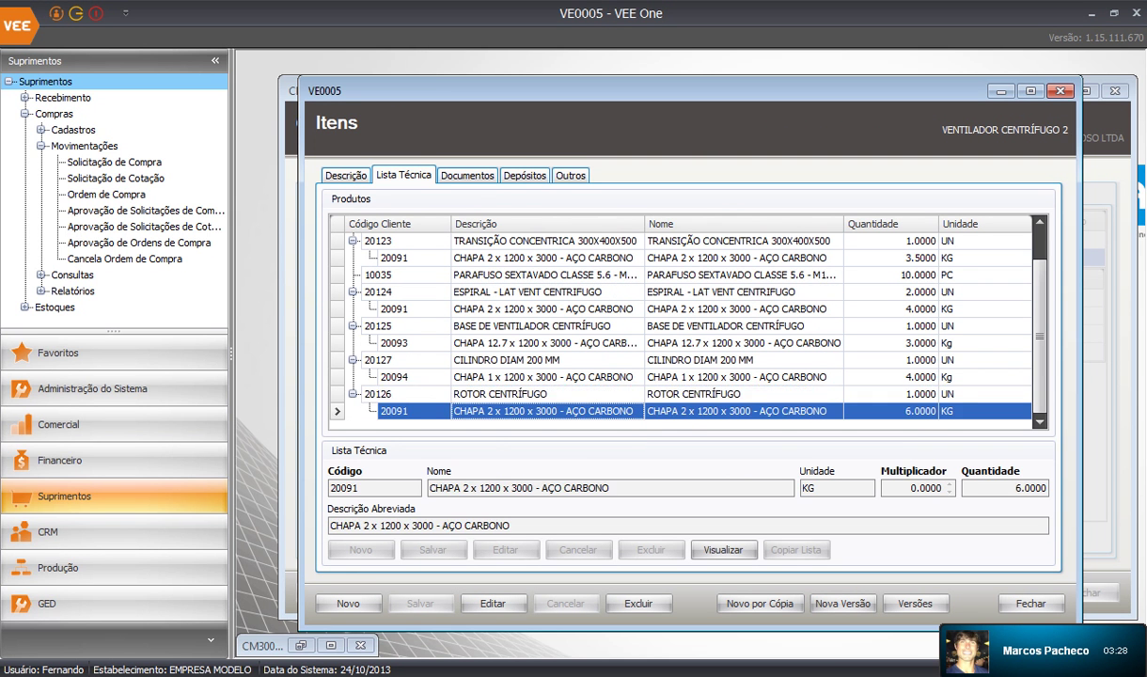
click(547, 394)
click(547, 410)
click(723, 549)
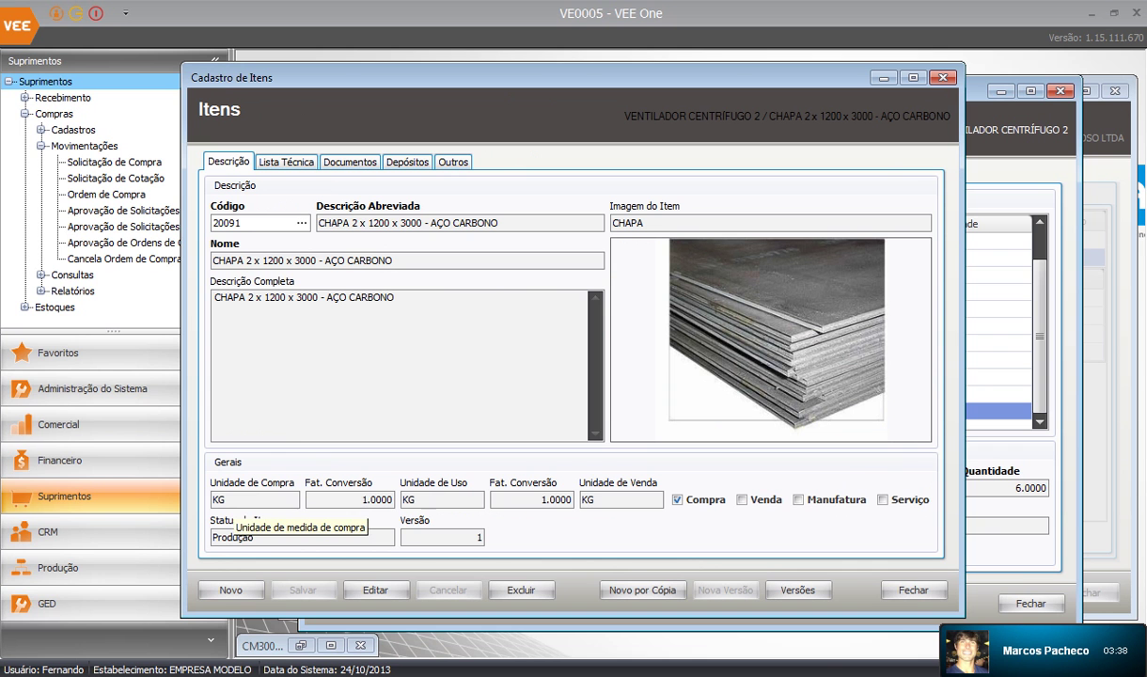
Edit the sheet's record, setting both Unidade de Uso and Unidade de Venda to m2
click(375, 590)
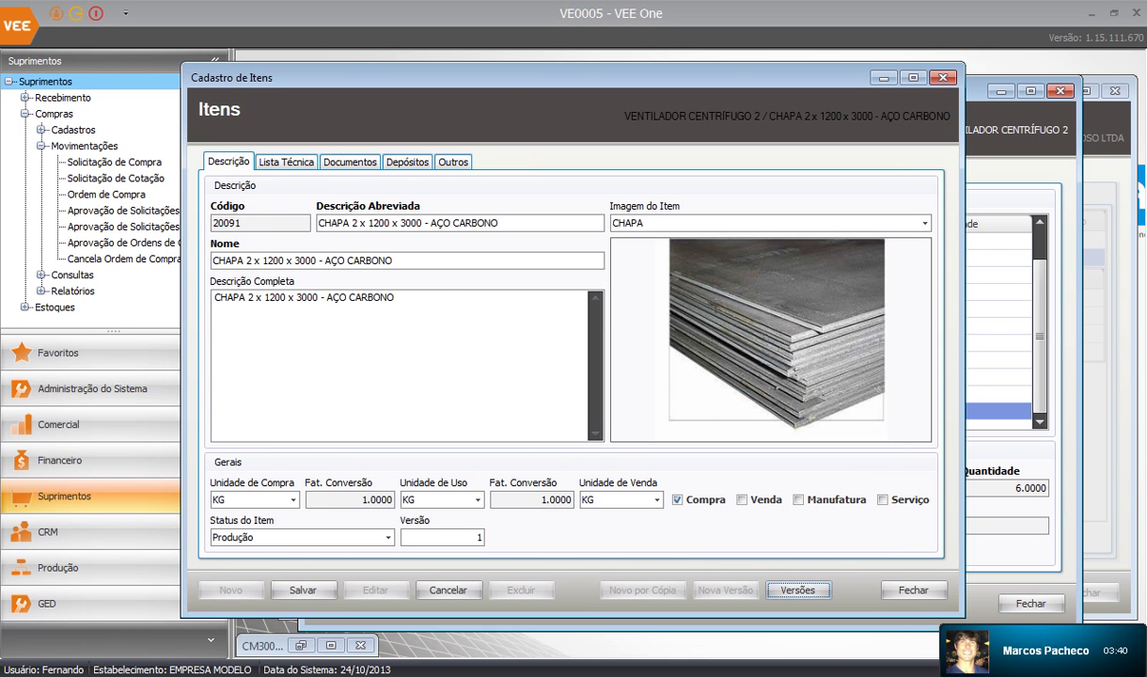
click(441, 499)
scroll(434, 562, down, 3)
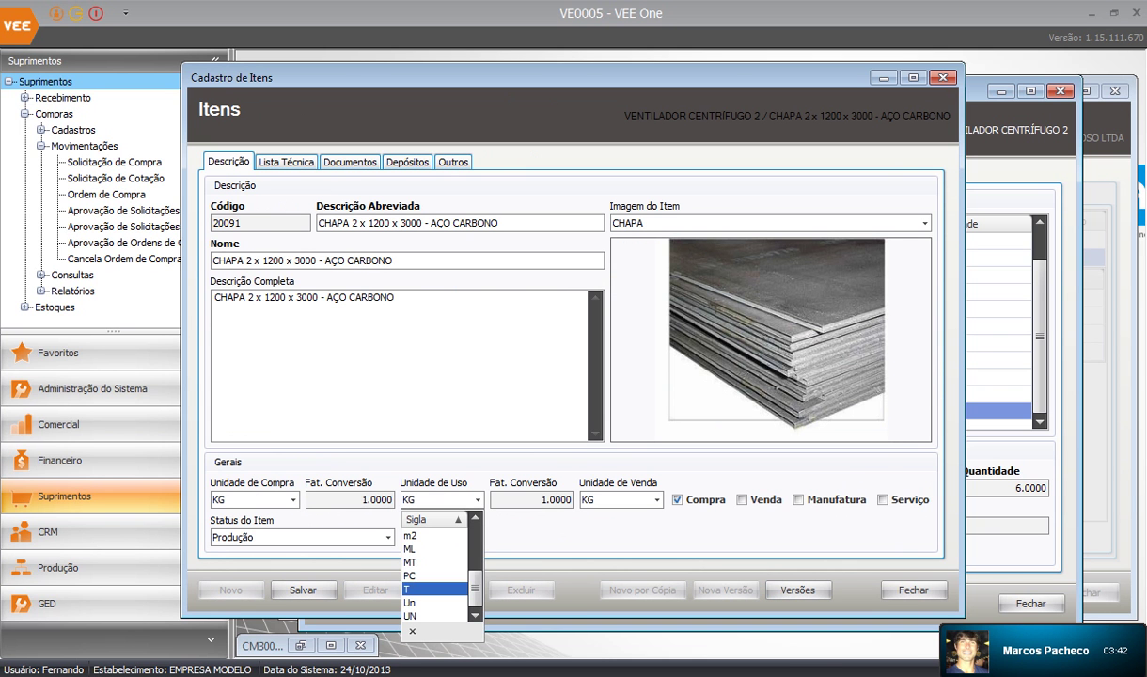
click(432, 534)
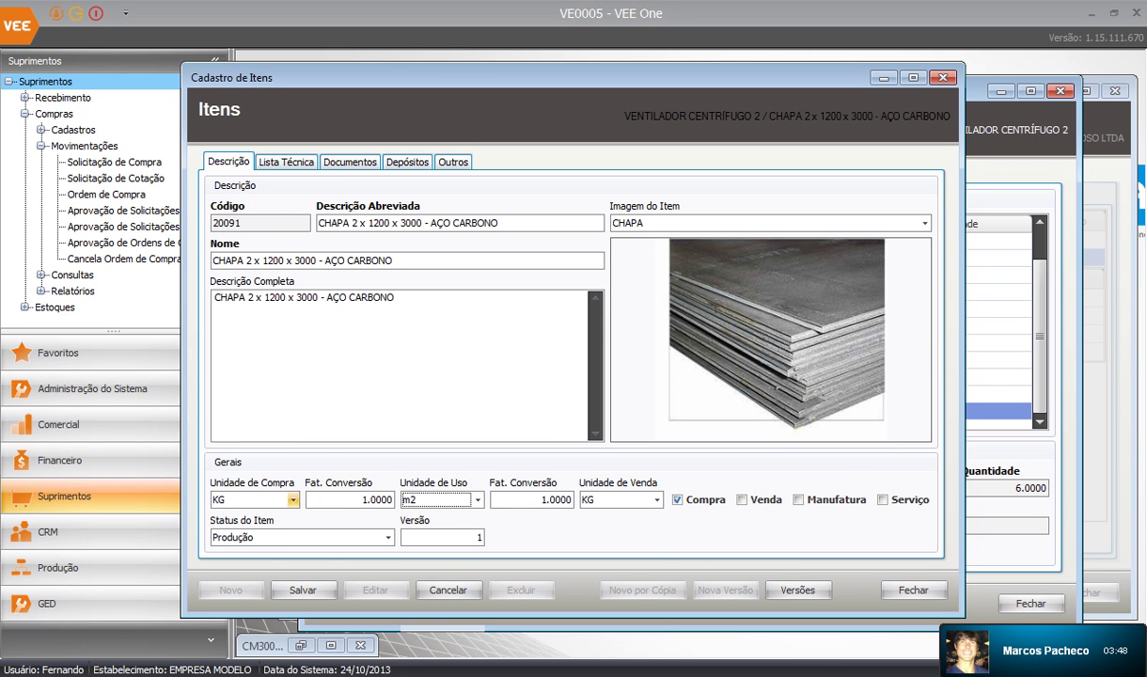
click(657, 500)
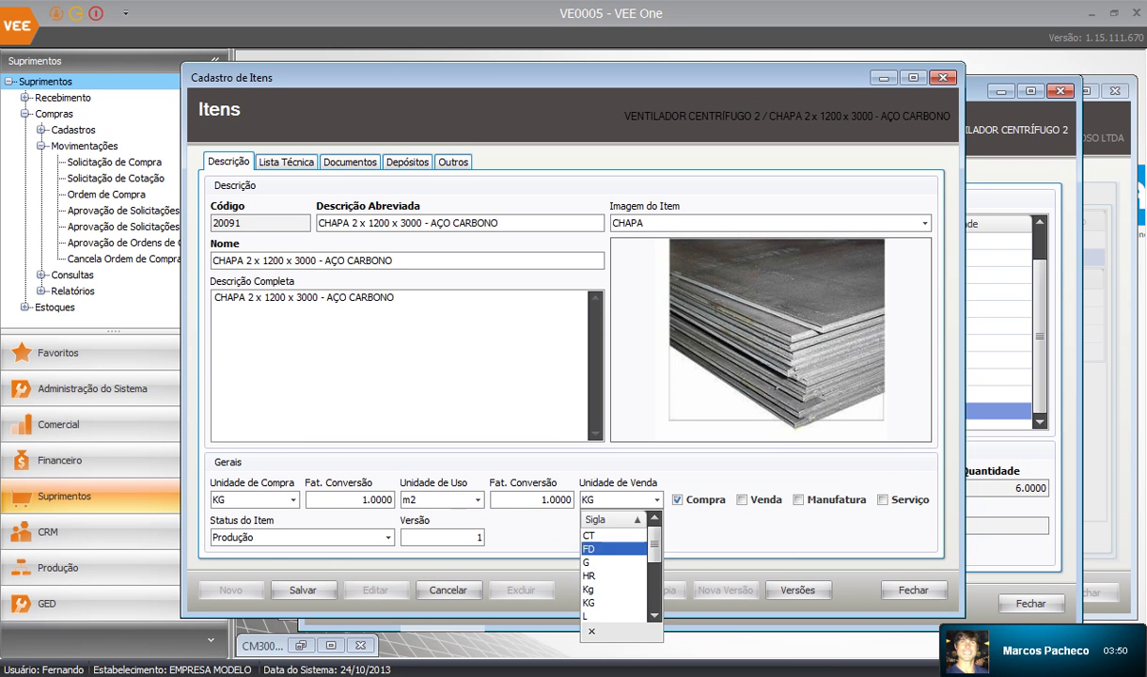
scroll(613, 574, down, 3)
click(589, 534)
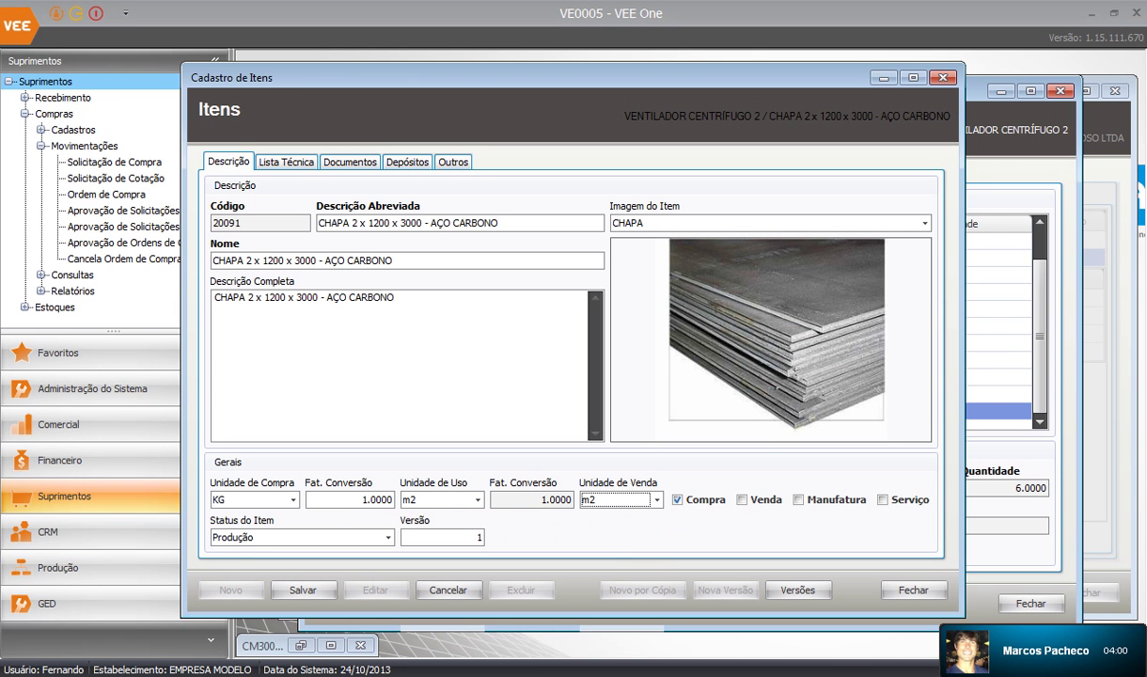
Close the sheet's record, answering Sim to discard the unit changes
click(361, 500)
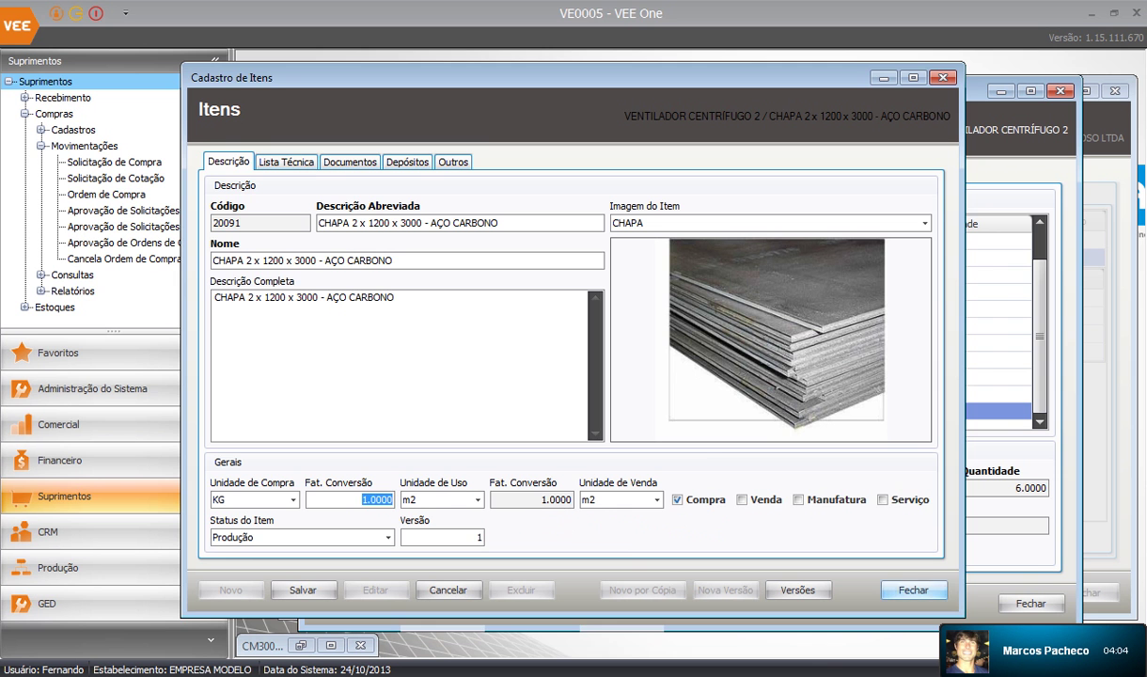
click(913, 590)
click(572, 428)
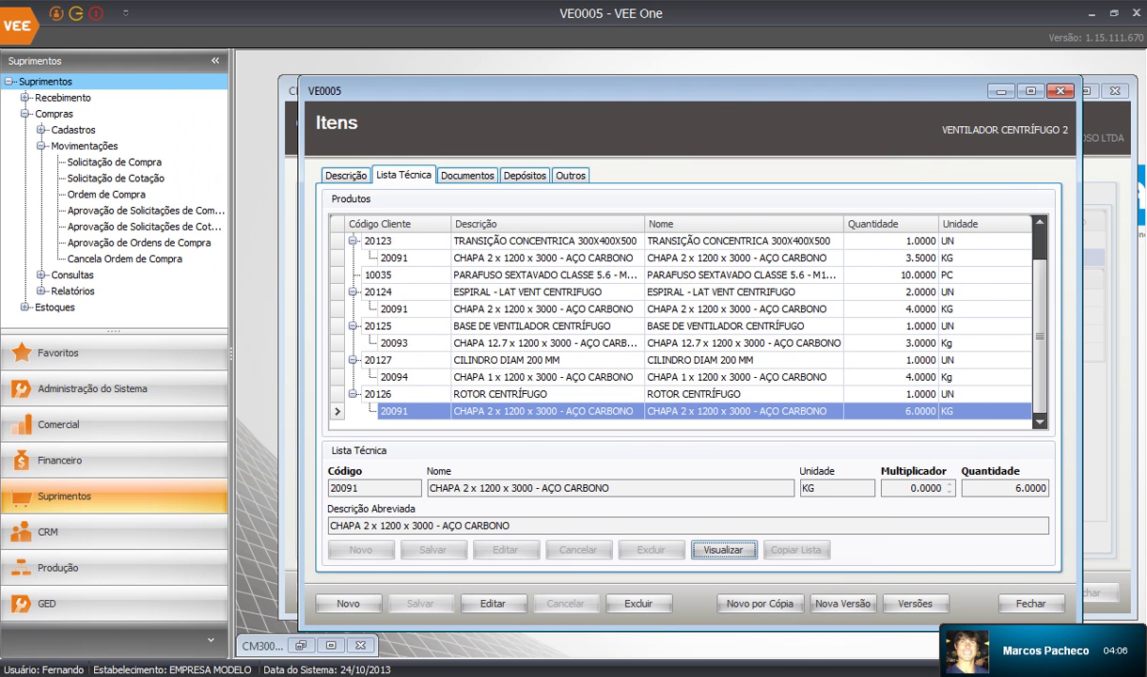
Load item 13001 SUPORTE METÁLICO through the Código field on the Descrição tab
click(547, 360)
scroll(547, 360, up, 1)
click(346, 176)
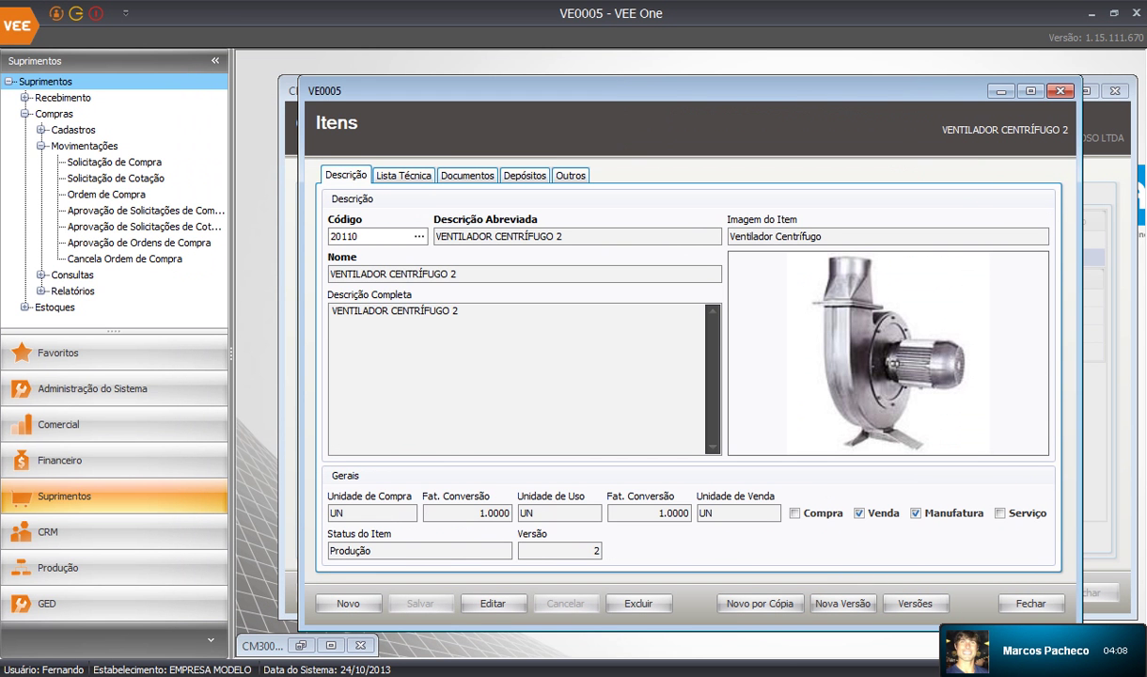
double_click(344, 237)
text(13001)
key(Tab)
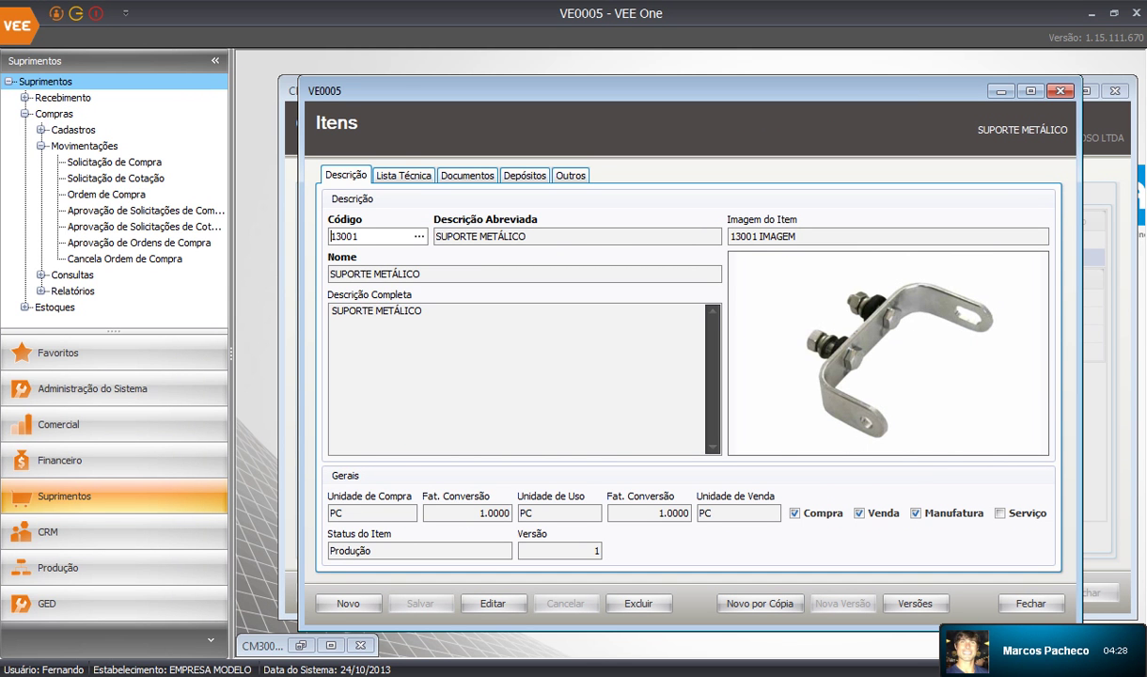
Check SUPORTE METÁLICO's Lista Técnica, then start a Novo por Cópia item
click(404, 176)
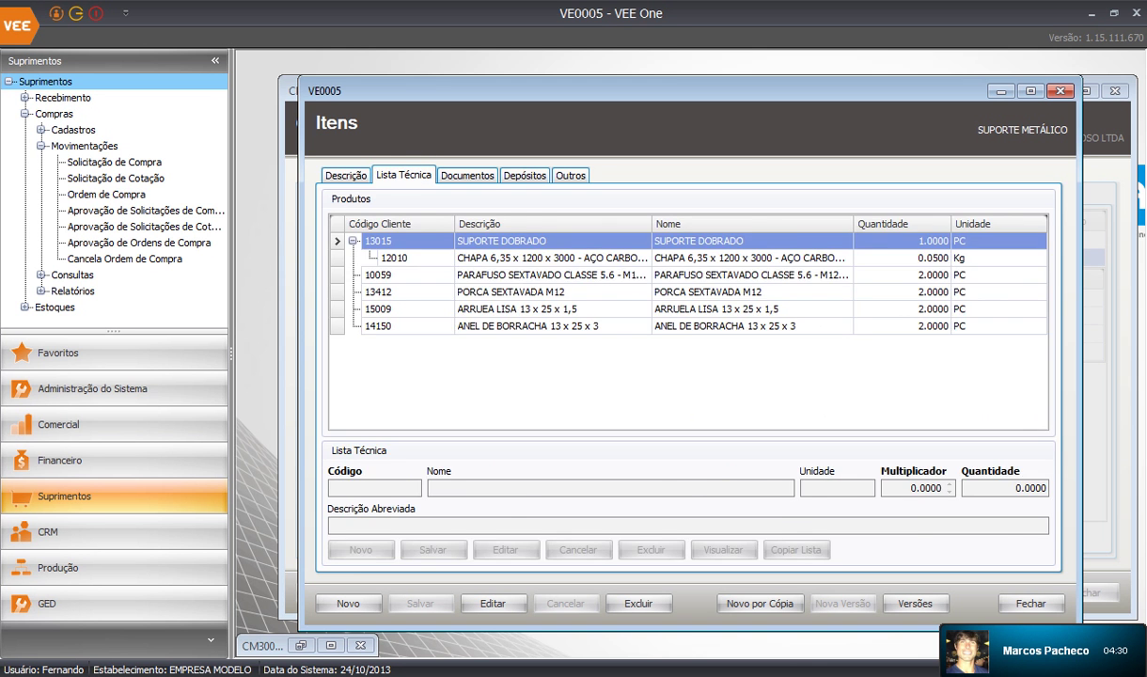
click(346, 176)
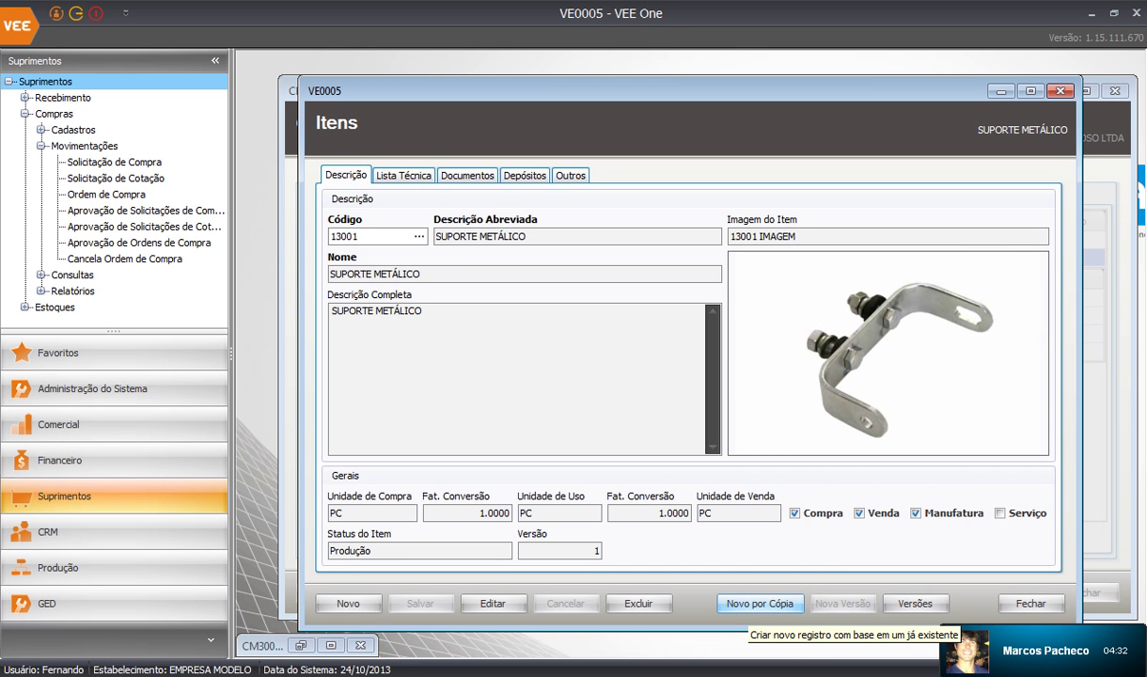
click(759, 602)
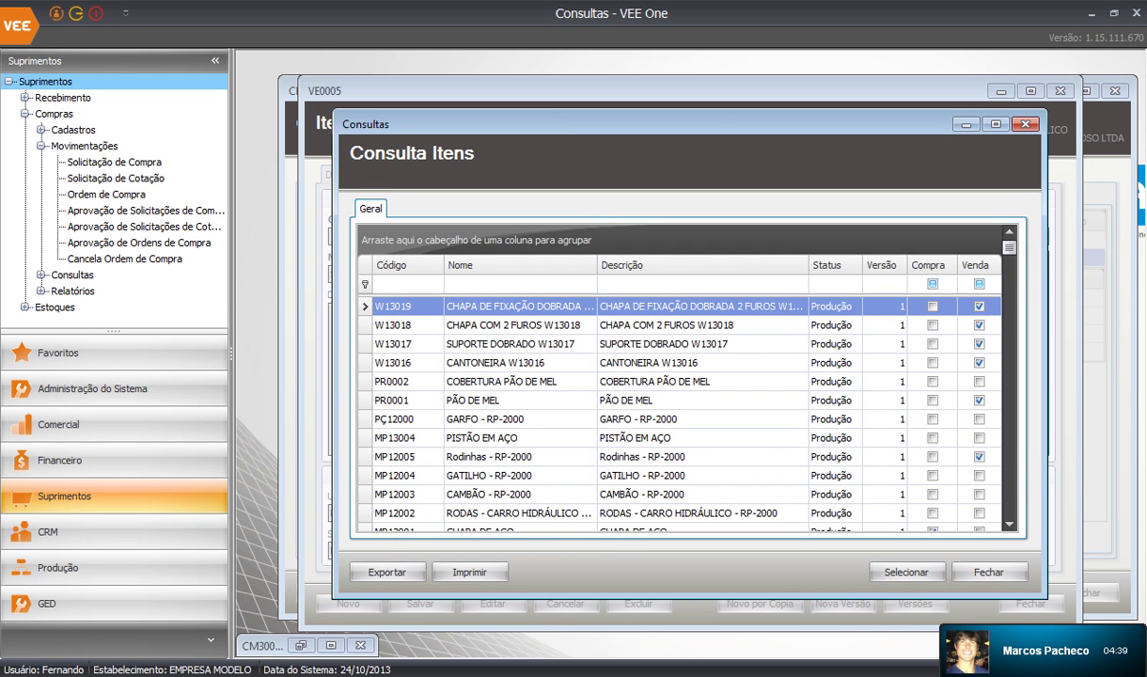
Copy SUPORTE DOBRADO W13017 into a new item draft, then cancel it with Sim
click(515, 344)
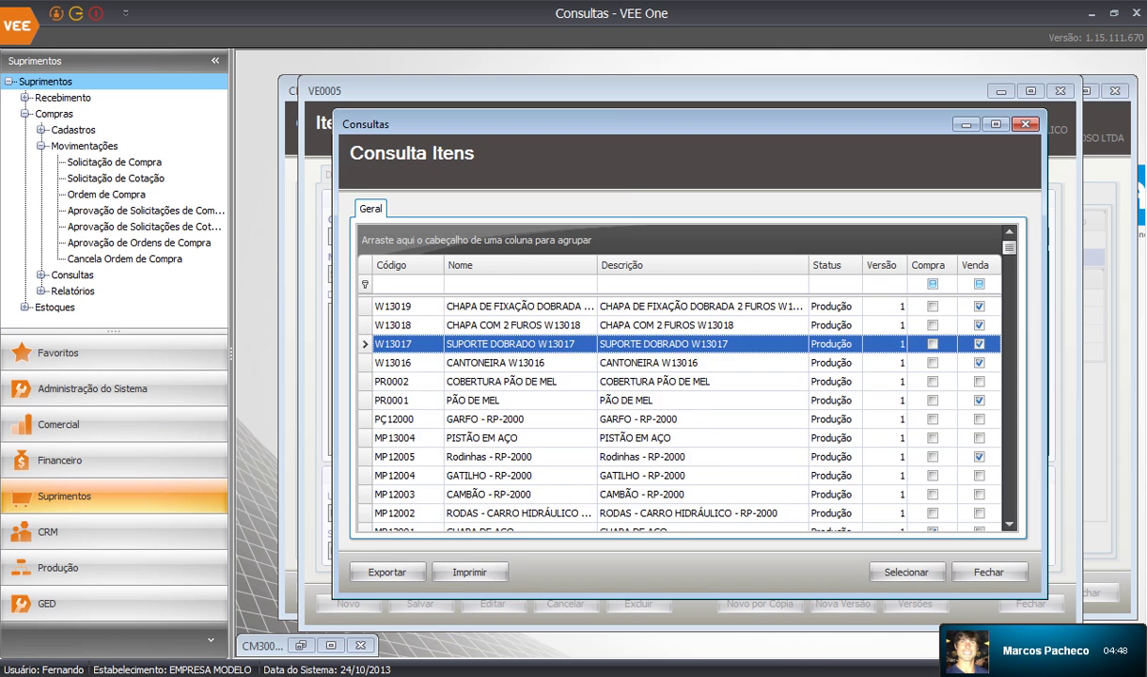
double_click(515, 344)
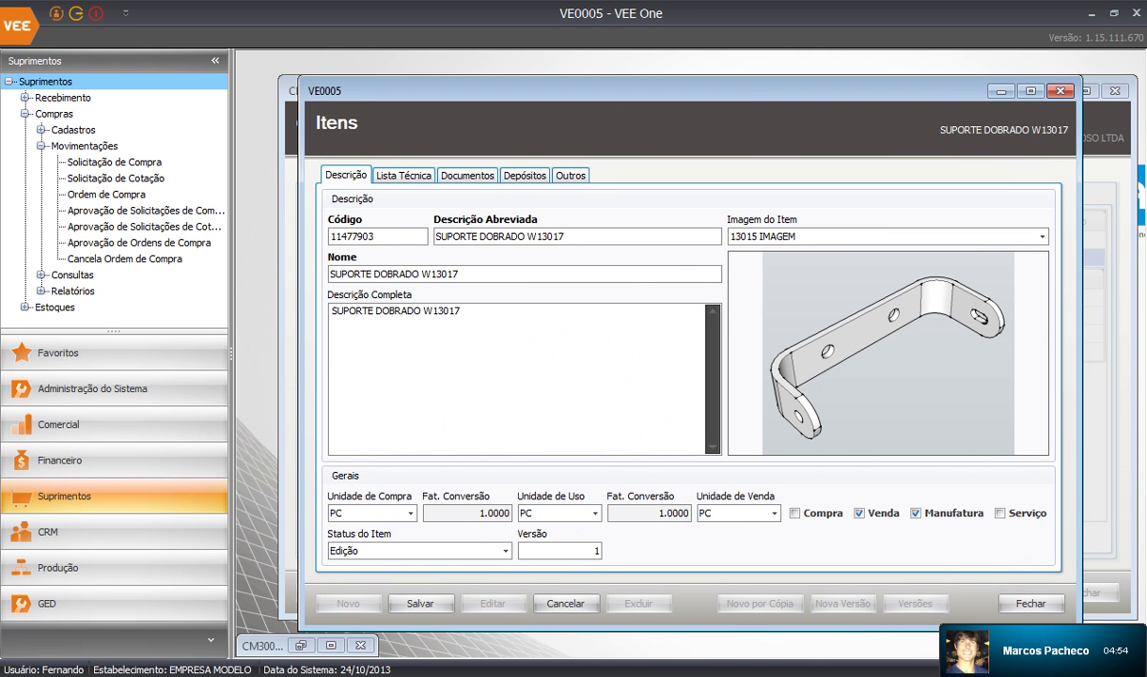
click(595, 551)
click(565, 603)
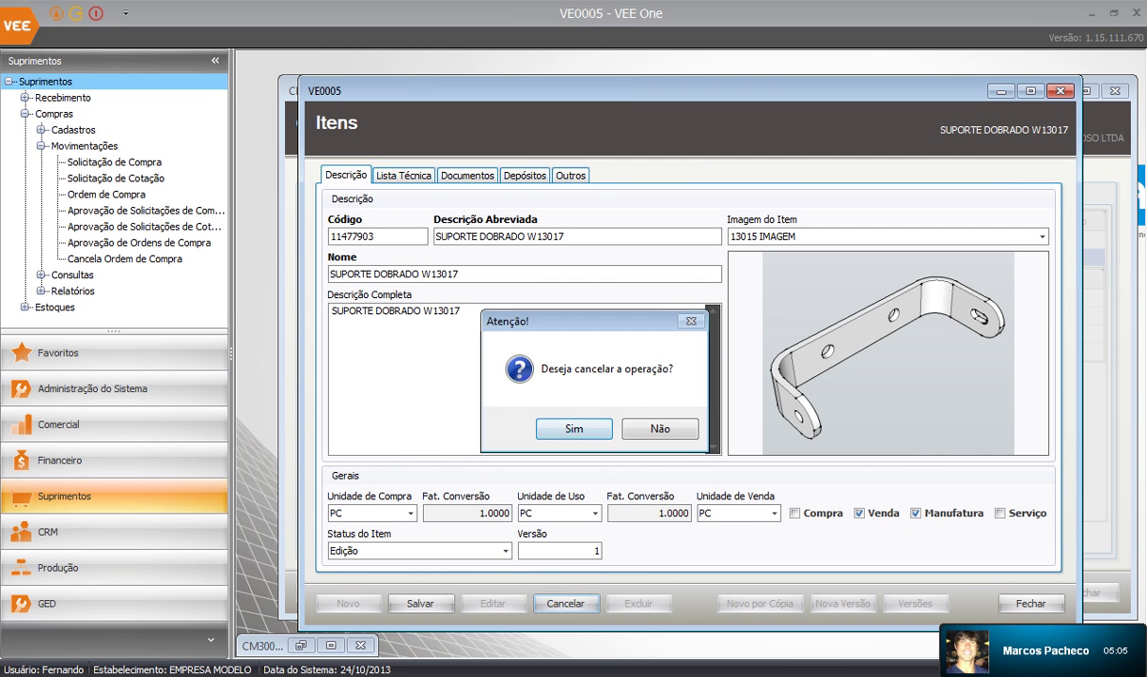
click(573, 426)
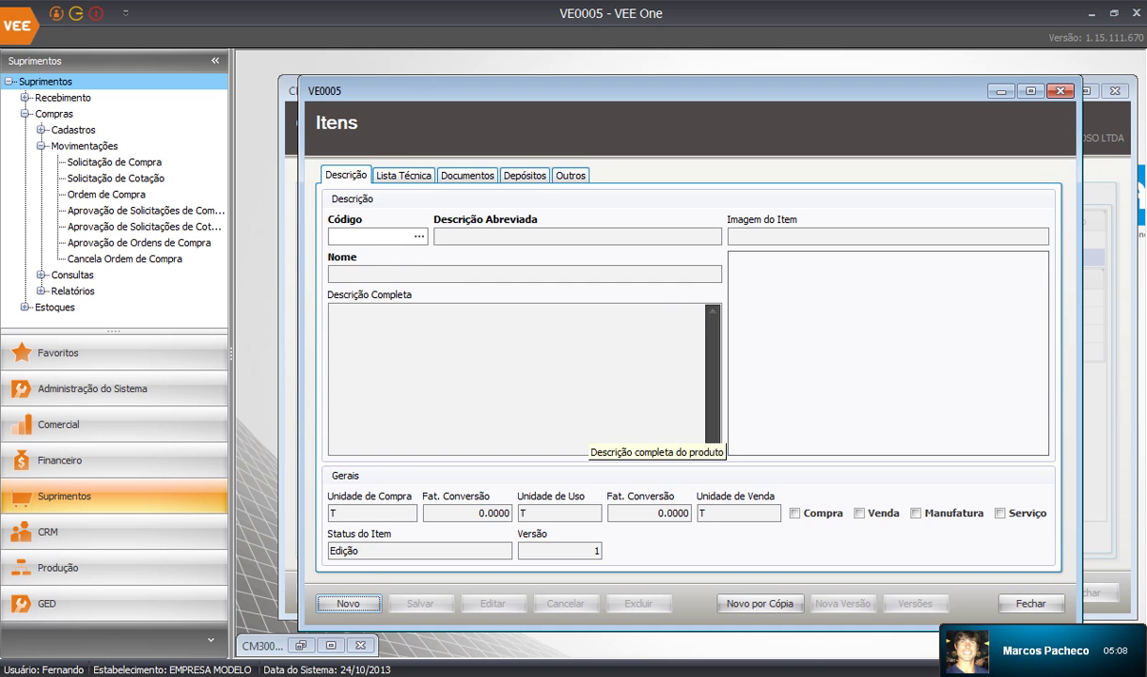
Close Itens, restore the CM3000.1 history entry, and start an Orçamento from Comercial > Movimentações
click(1061, 92)
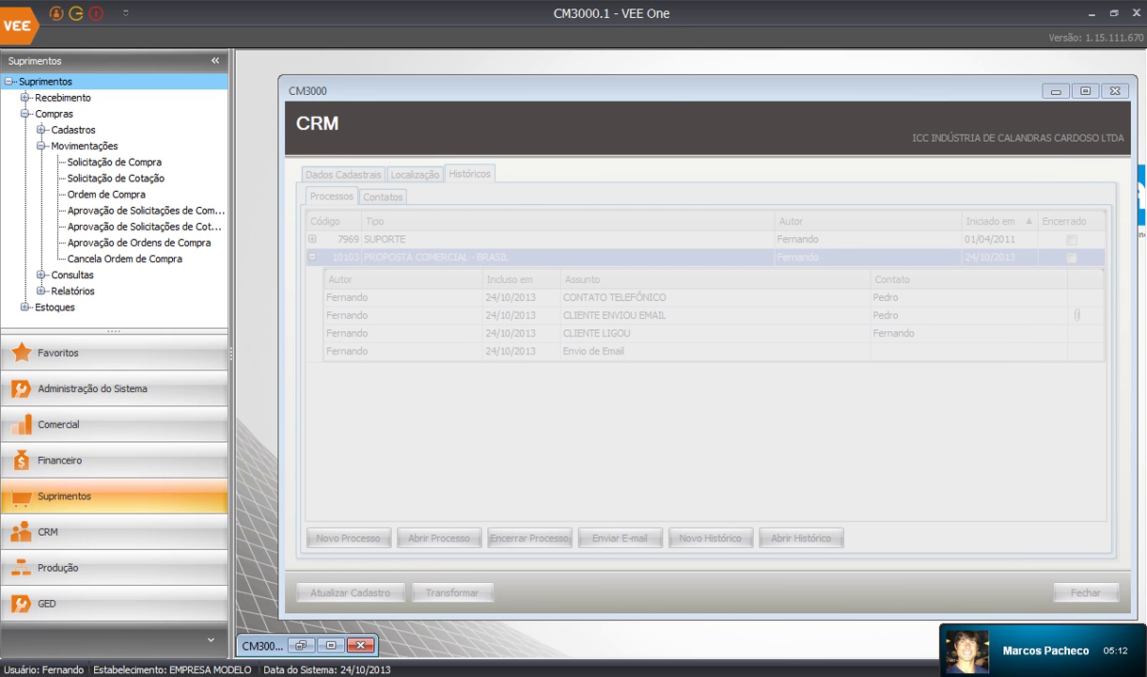
click(301, 646)
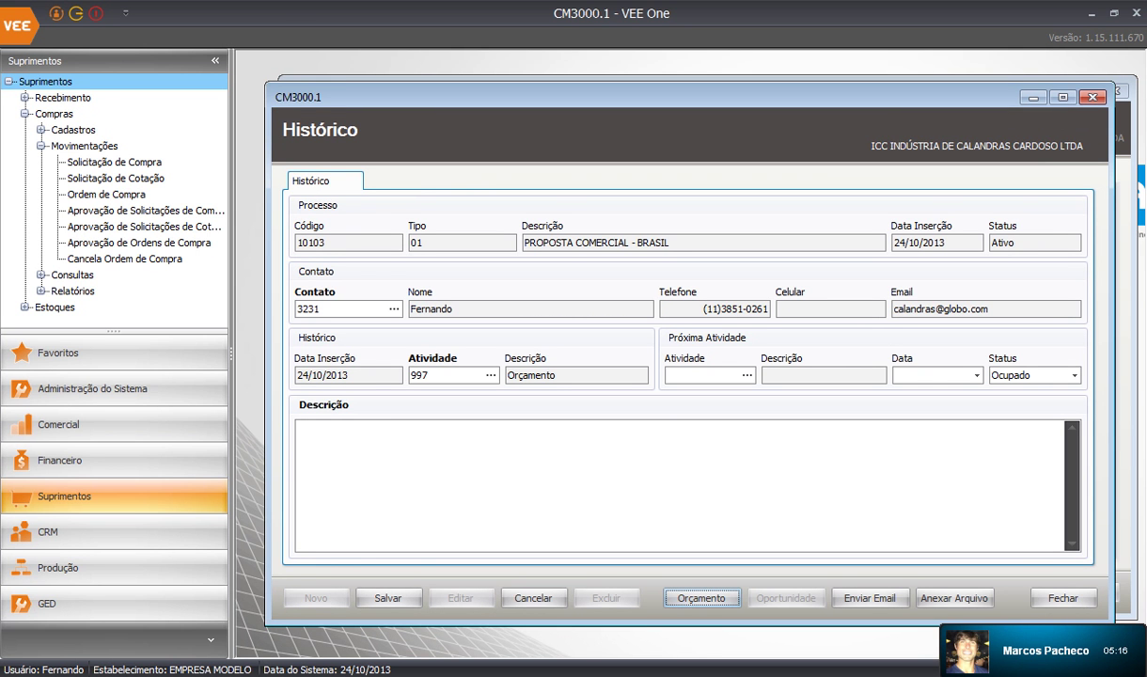
click(60, 460)
click(58, 425)
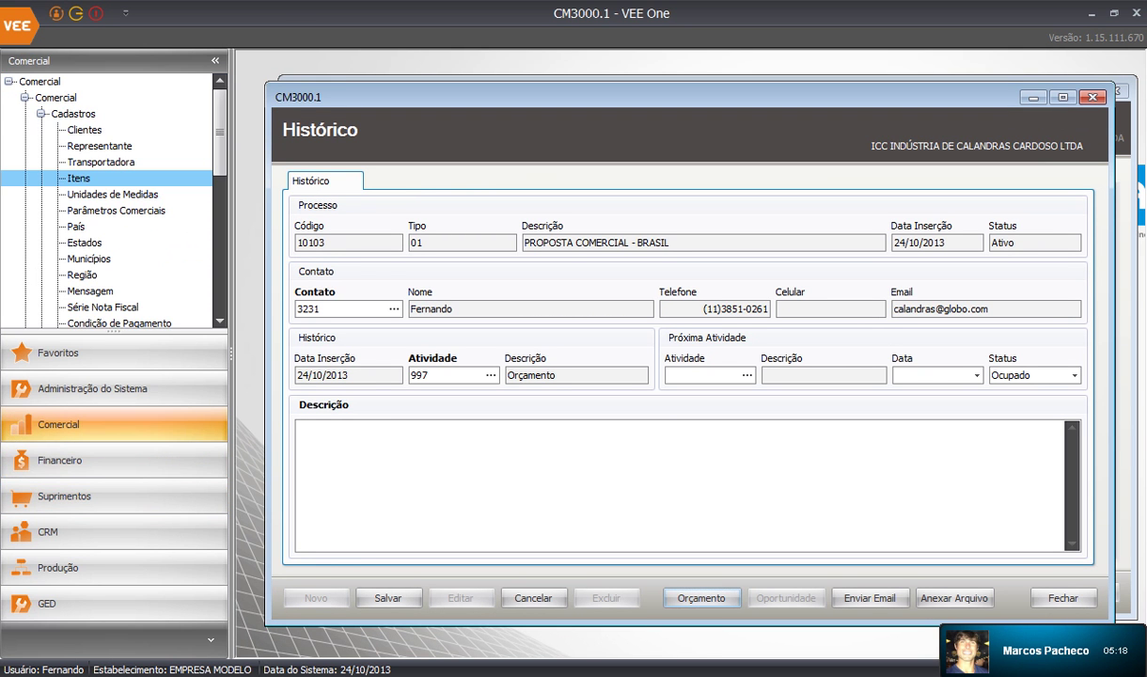
click(40, 113)
click(40, 129)
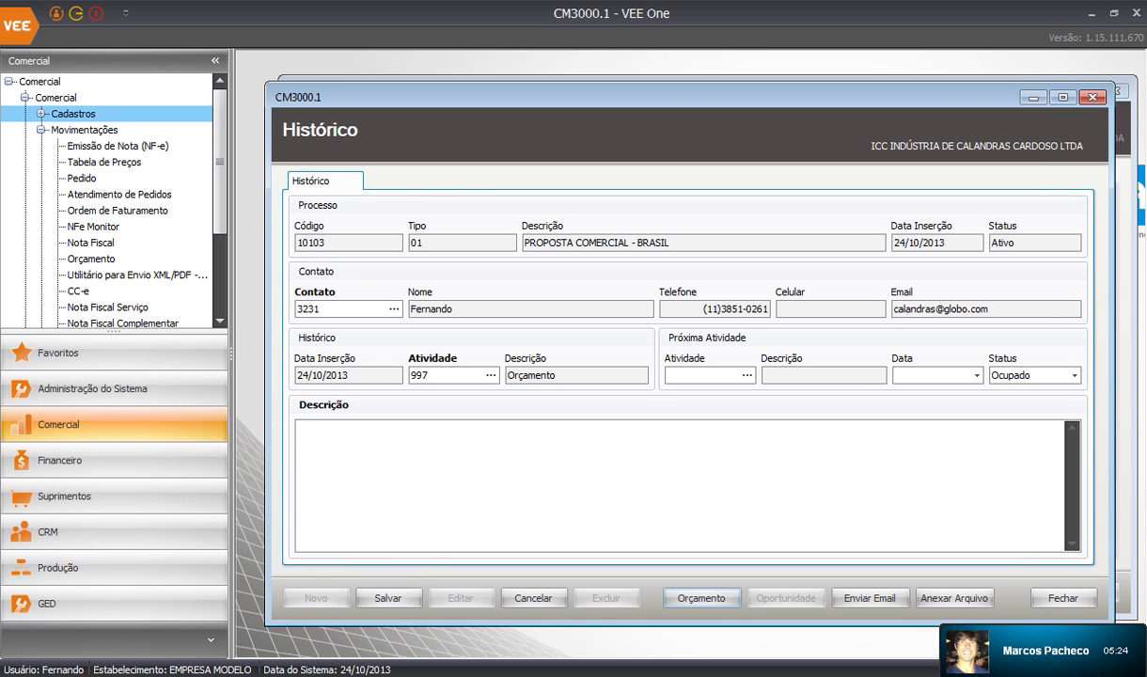
click(91, 259)
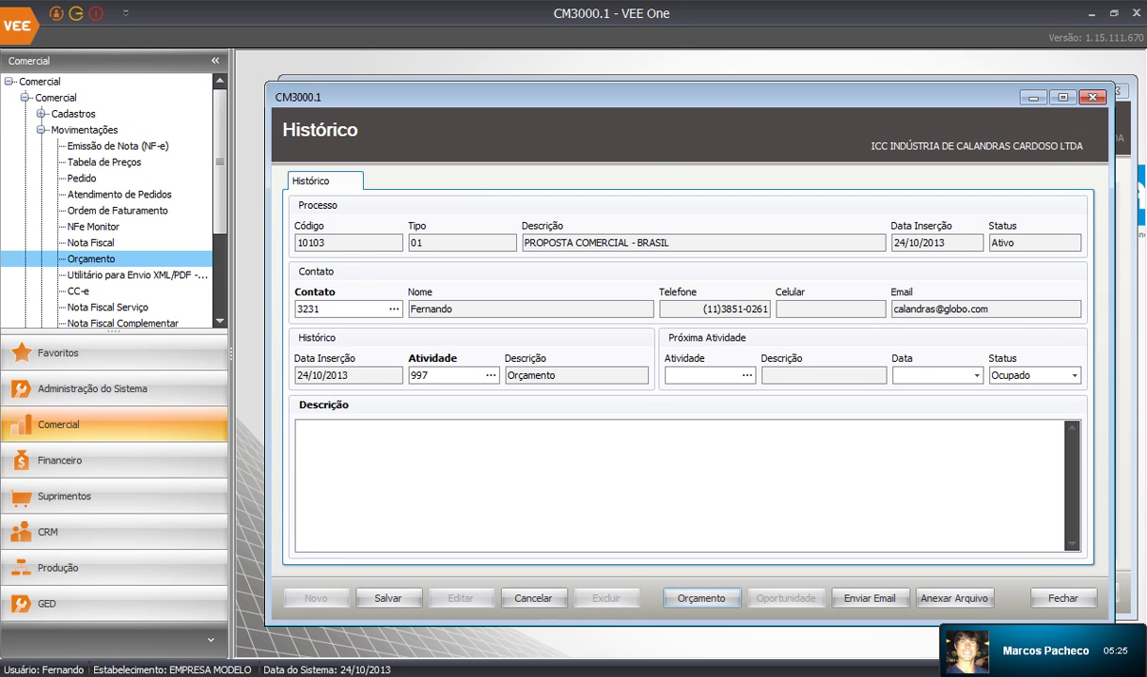
click(1103, 114)
Open the new quote with delivery date 25/10/2013 and 7-day validity to 31/10/2013
click(701, 598)
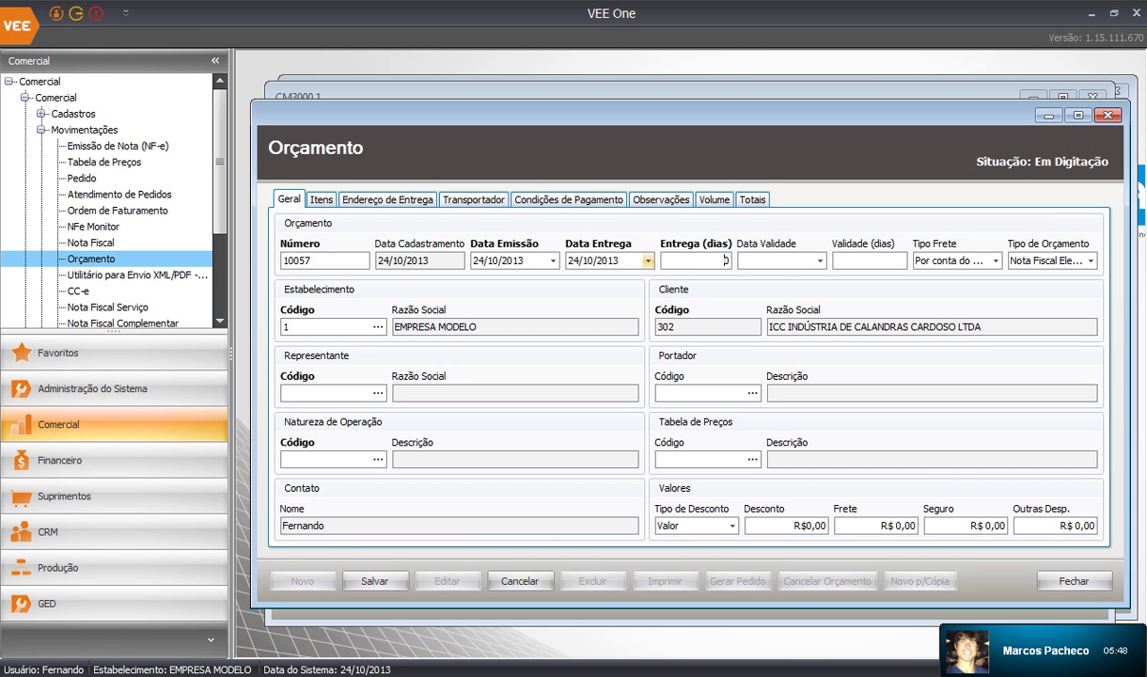
click(648, 260)
click(695, 371)
key(Tab)
click(819, 260)
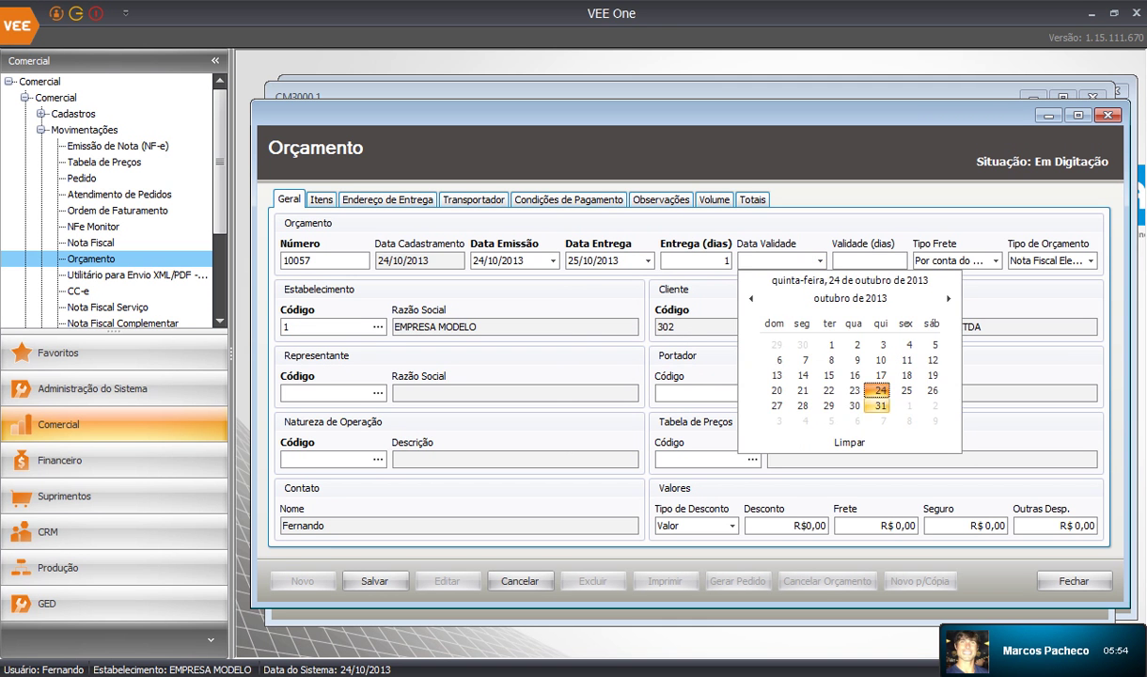
click(836, 386)
key(Tab)
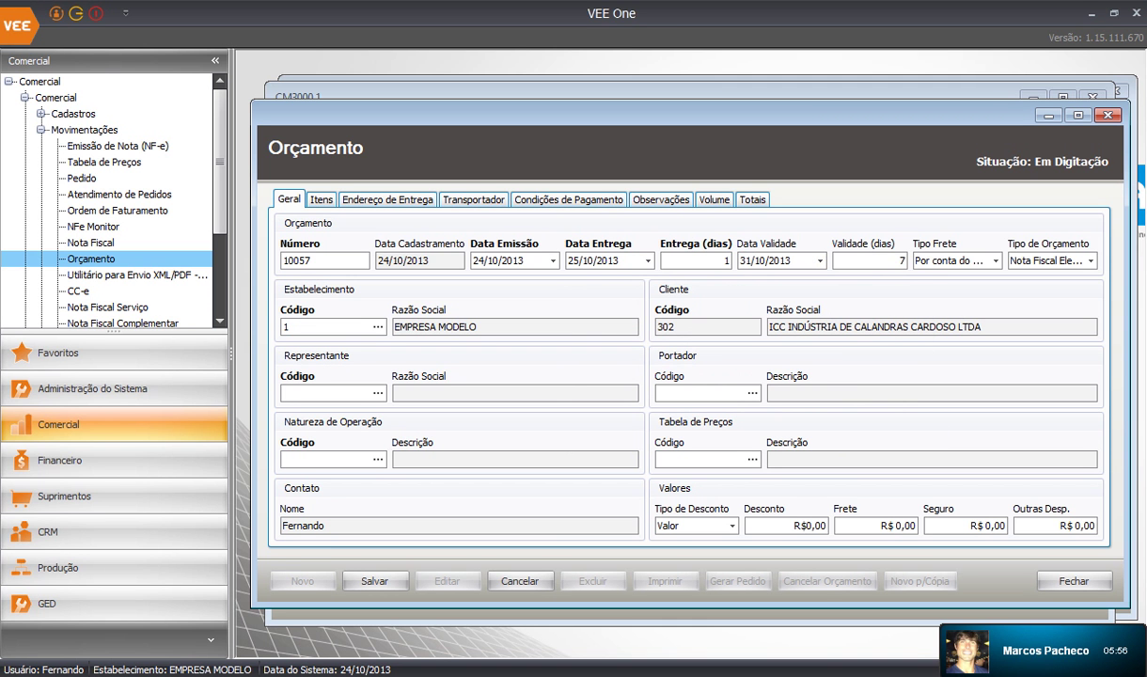
Assign the sales representative, bearer CAIXA ECONOMICA FEDERAL and operation nature 6101 to the quote
click(377, 392)
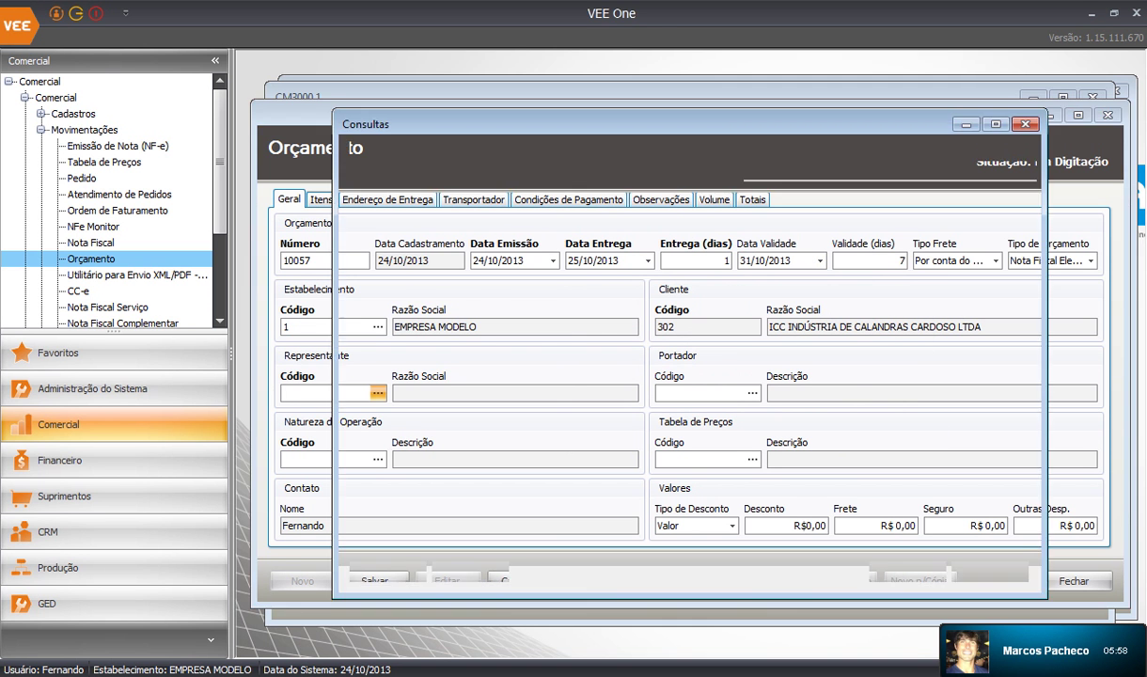
click(482, 363)
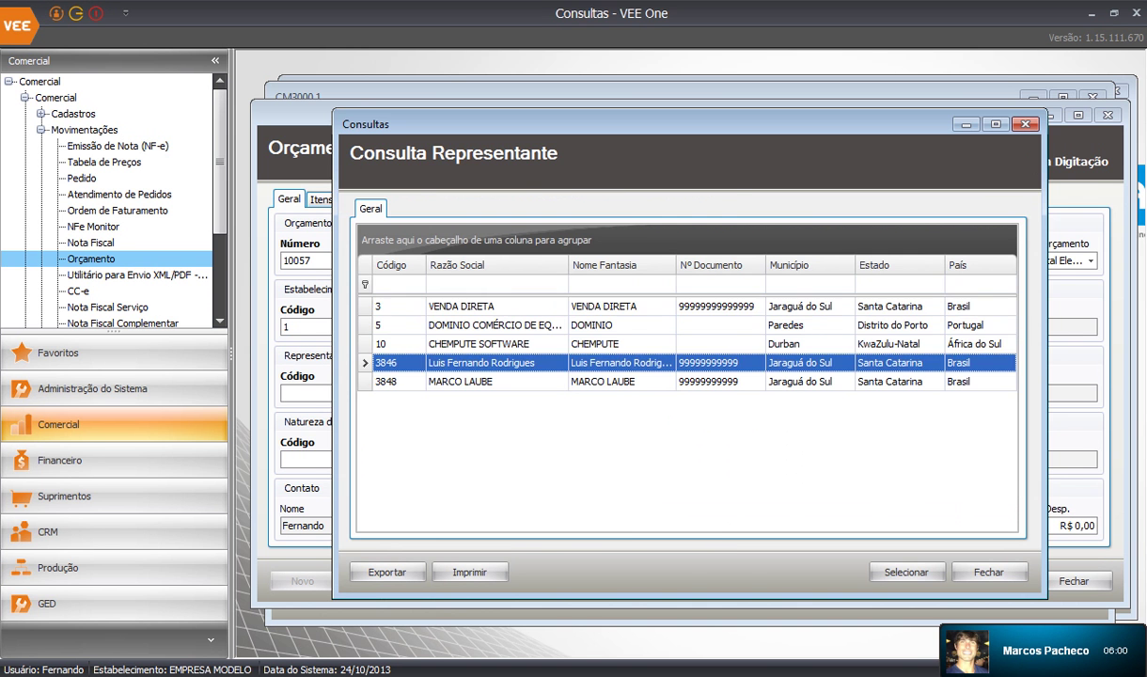
double_click(481, 363)
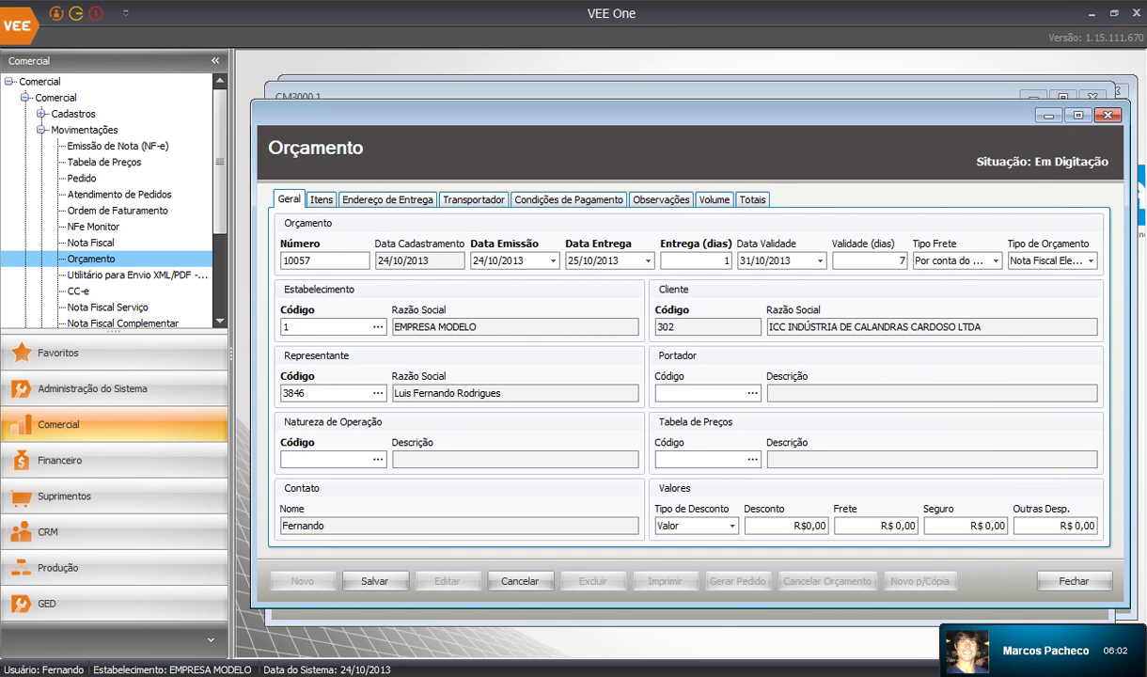
click(752, 393)
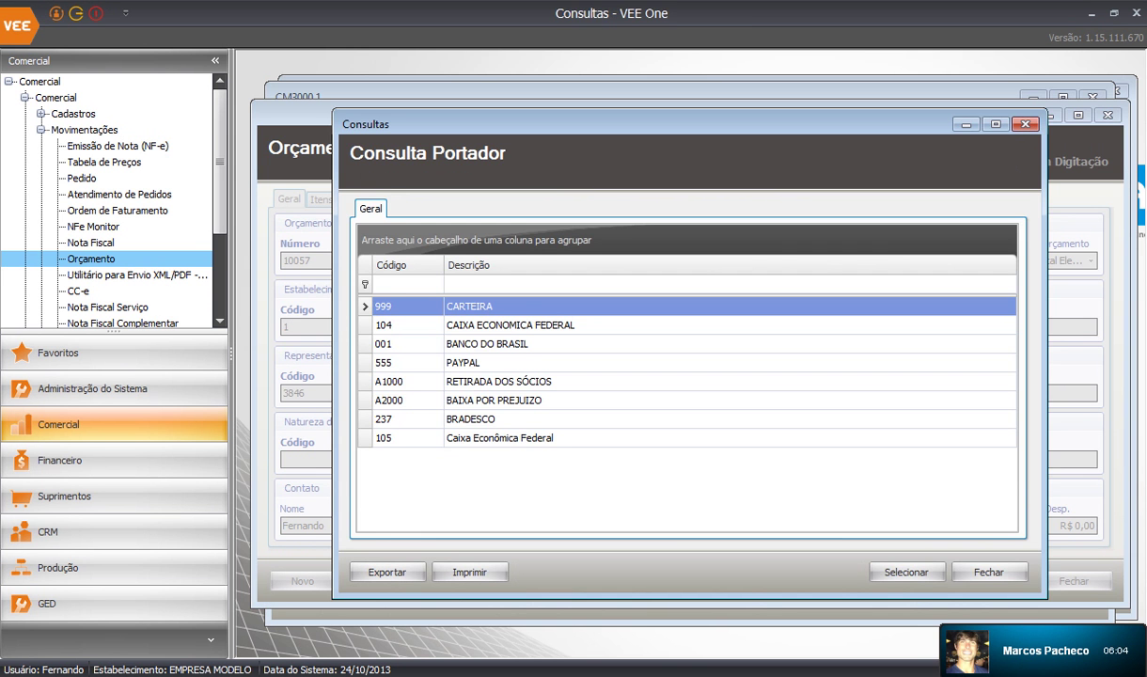
click(509, 325)
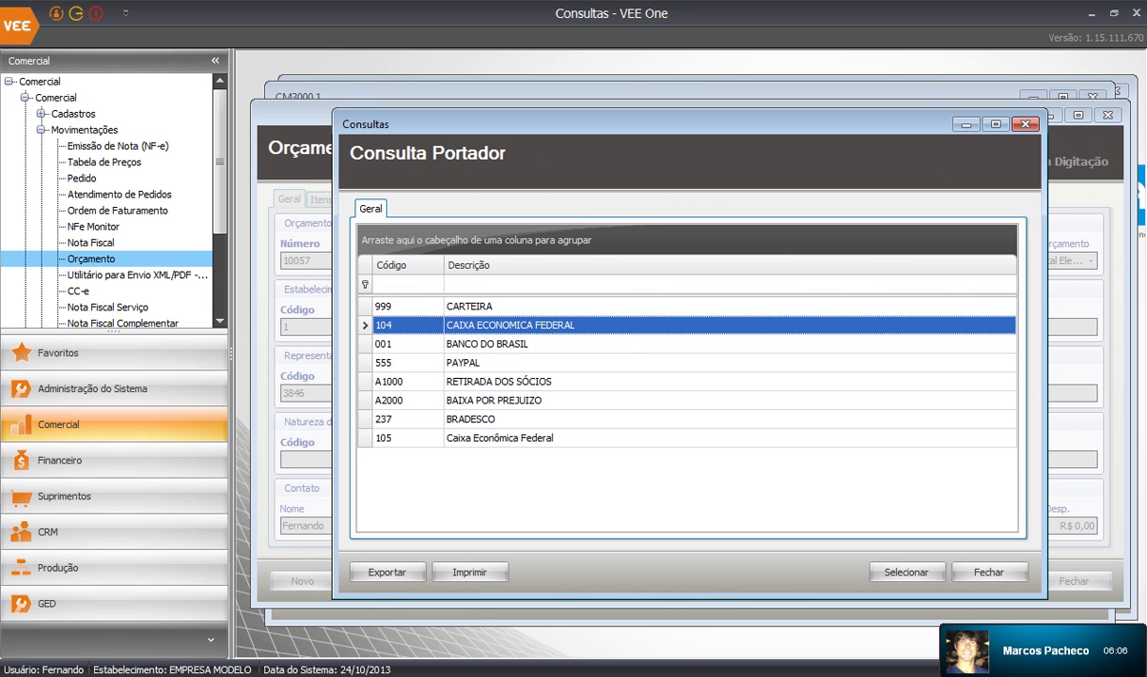
double_click(509, 325)
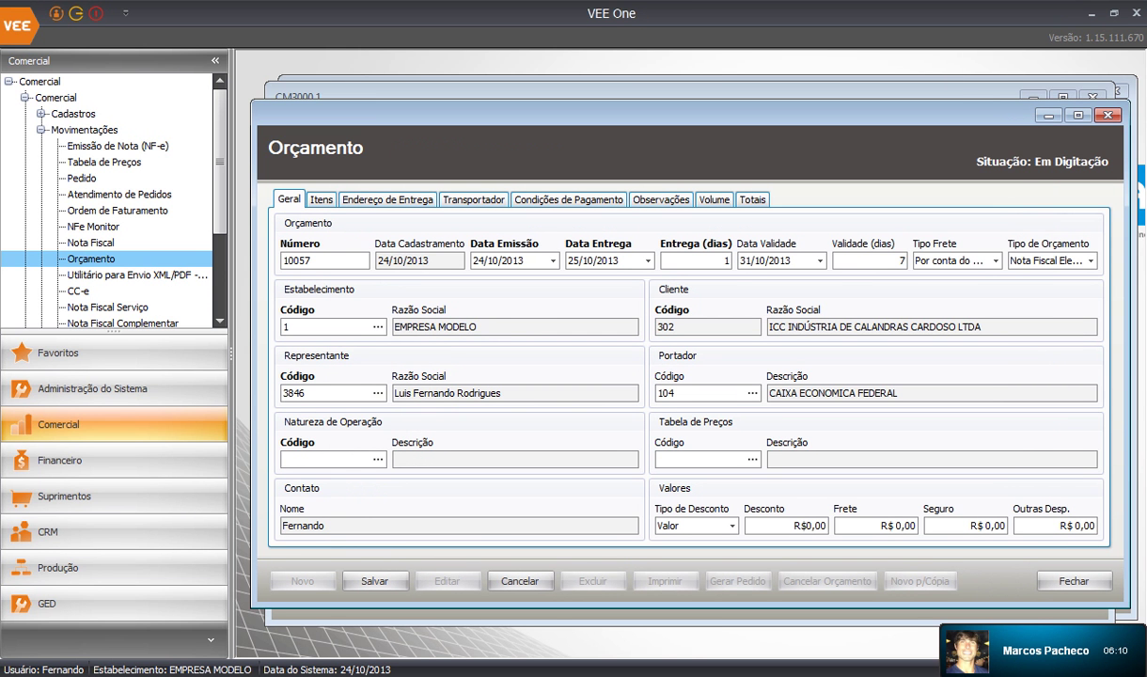
click(377, 459)
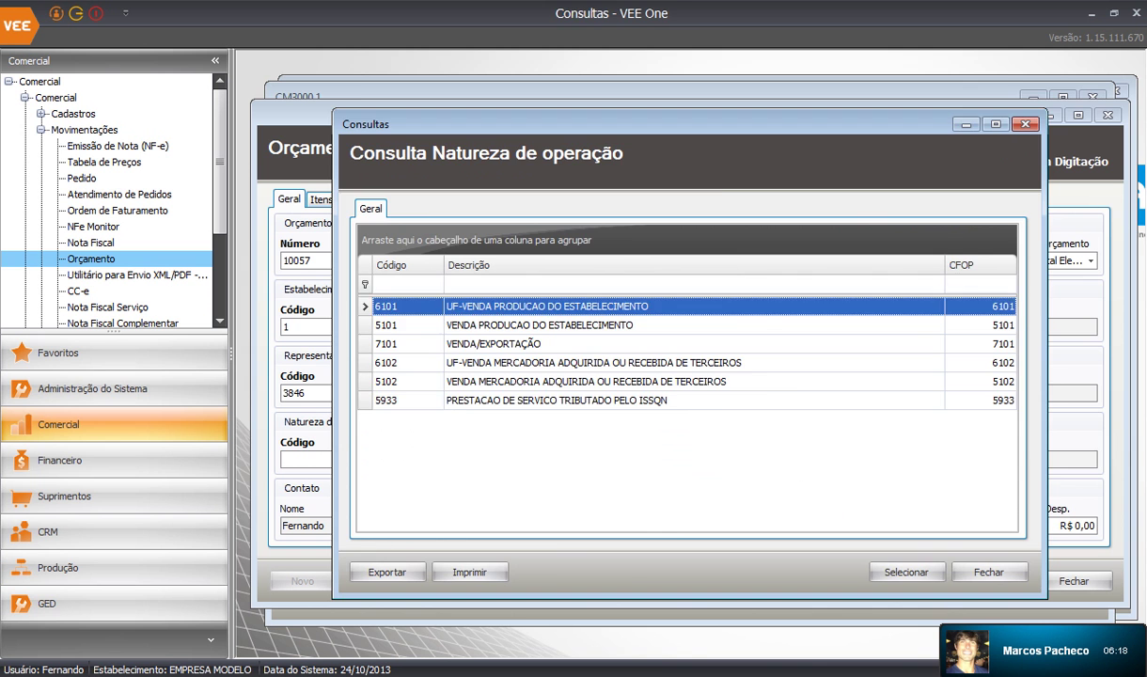
double_click(547, 306)
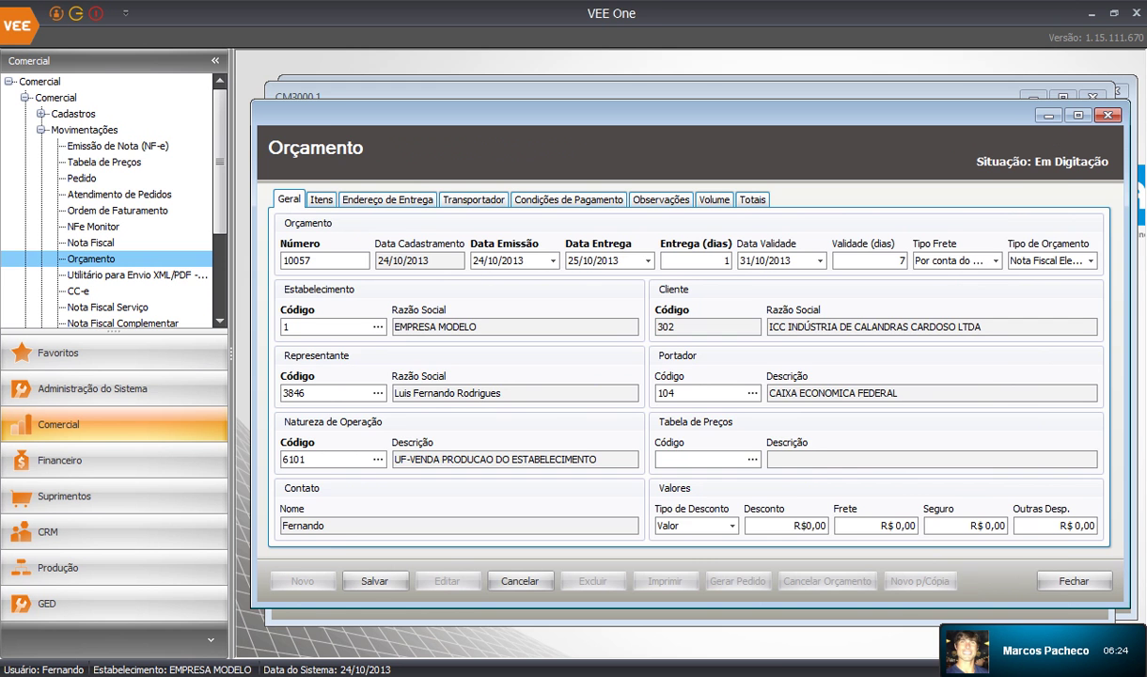
click(105, 162)
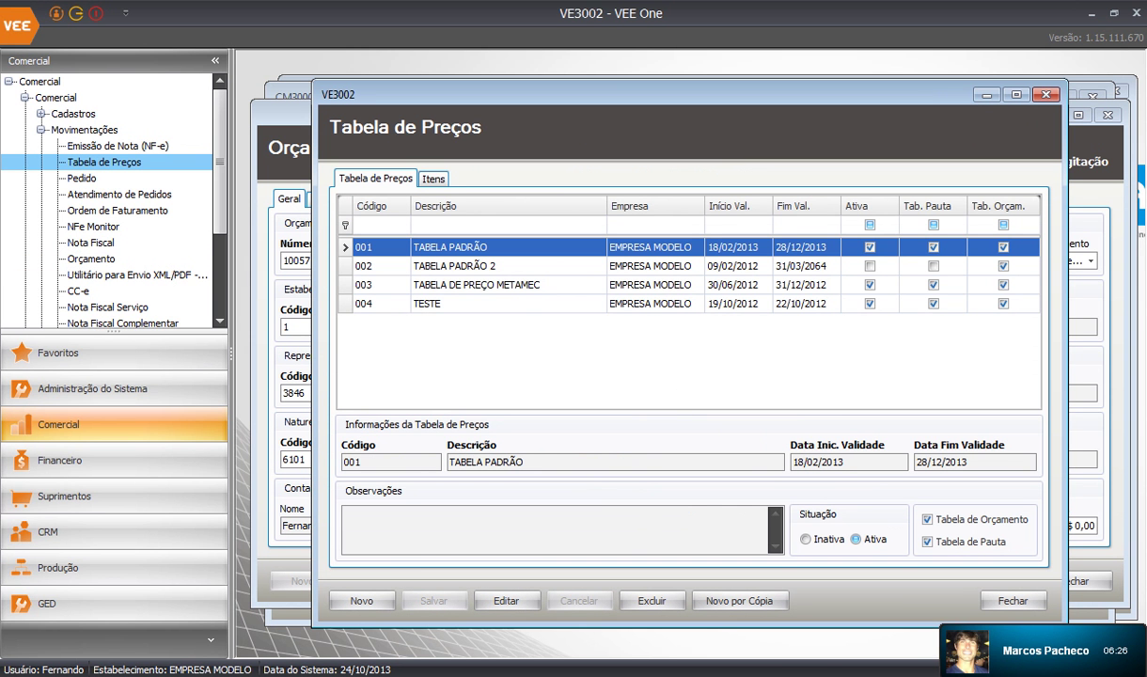
Review the products listed in price table 001 TABELA PADRÃO
click(489, 247)
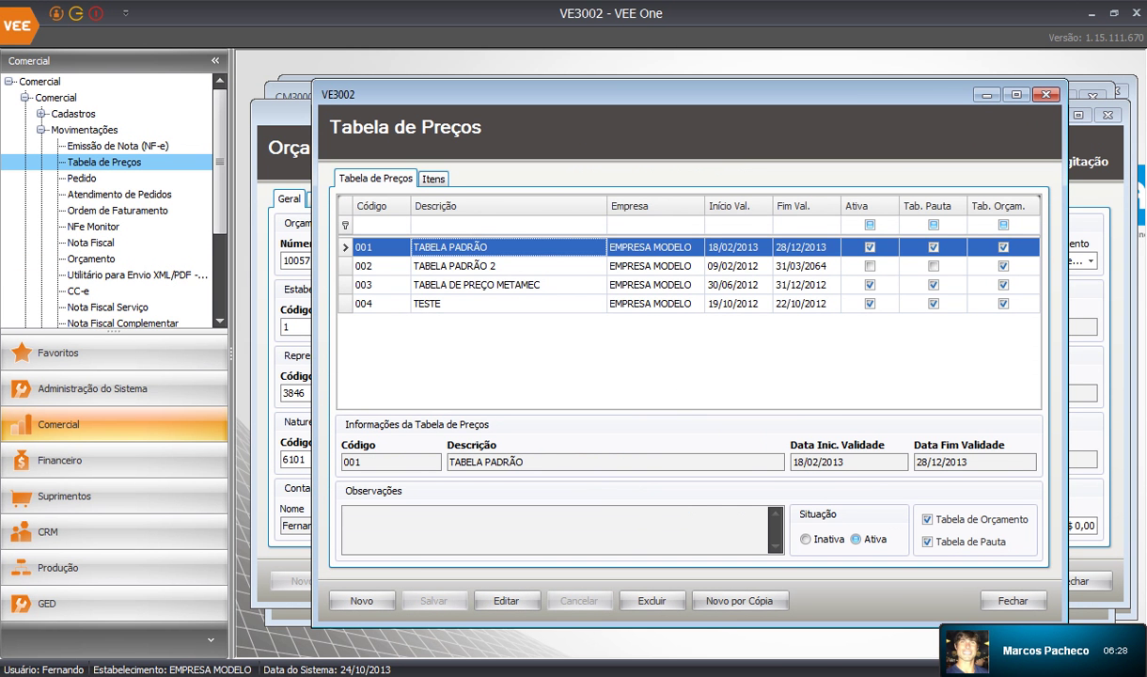
click(433, 179)
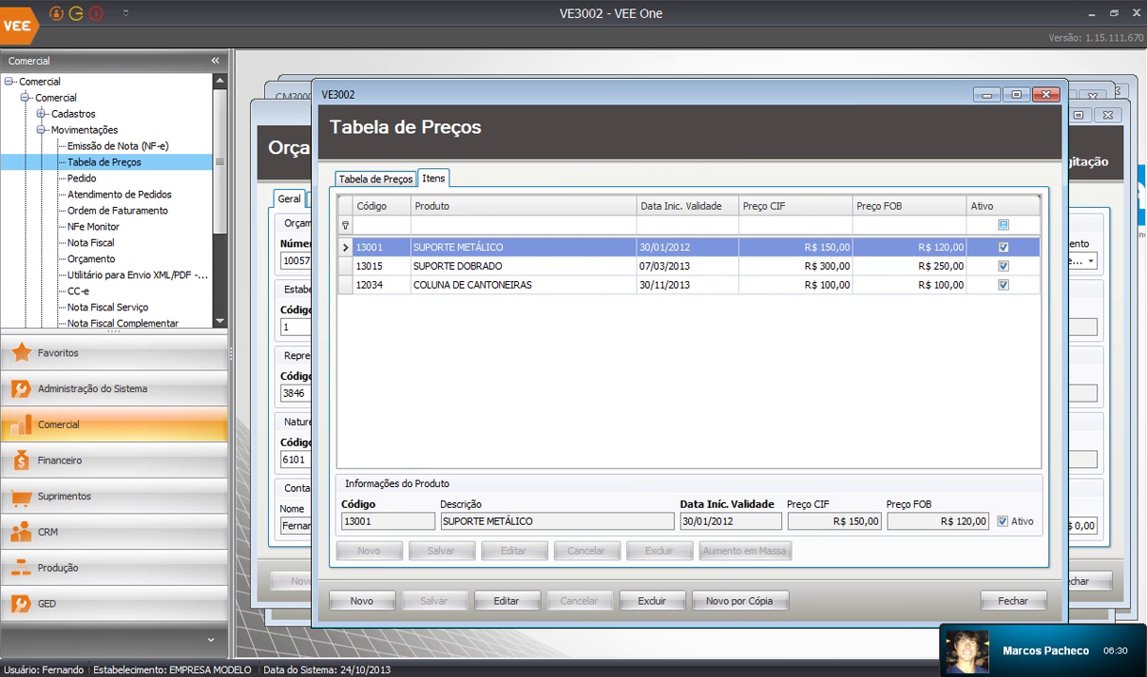
click(489, 266)
click(489, 284)
click(488, 248)
click(489, 266)
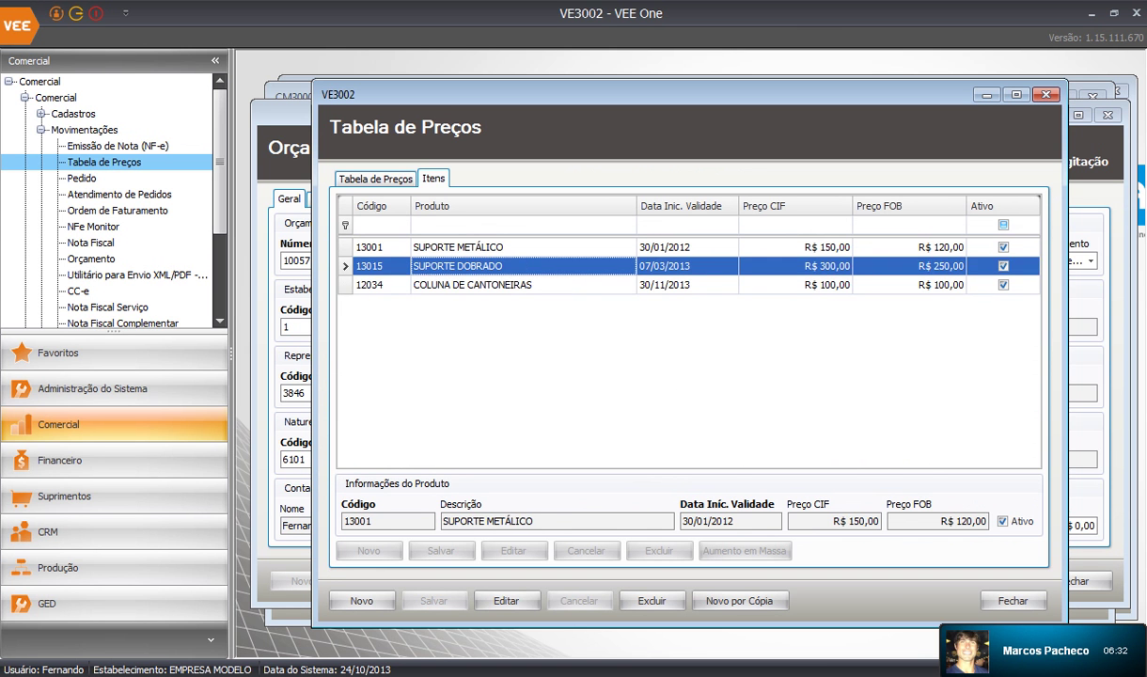
click(489, 285)
click(489, 247)
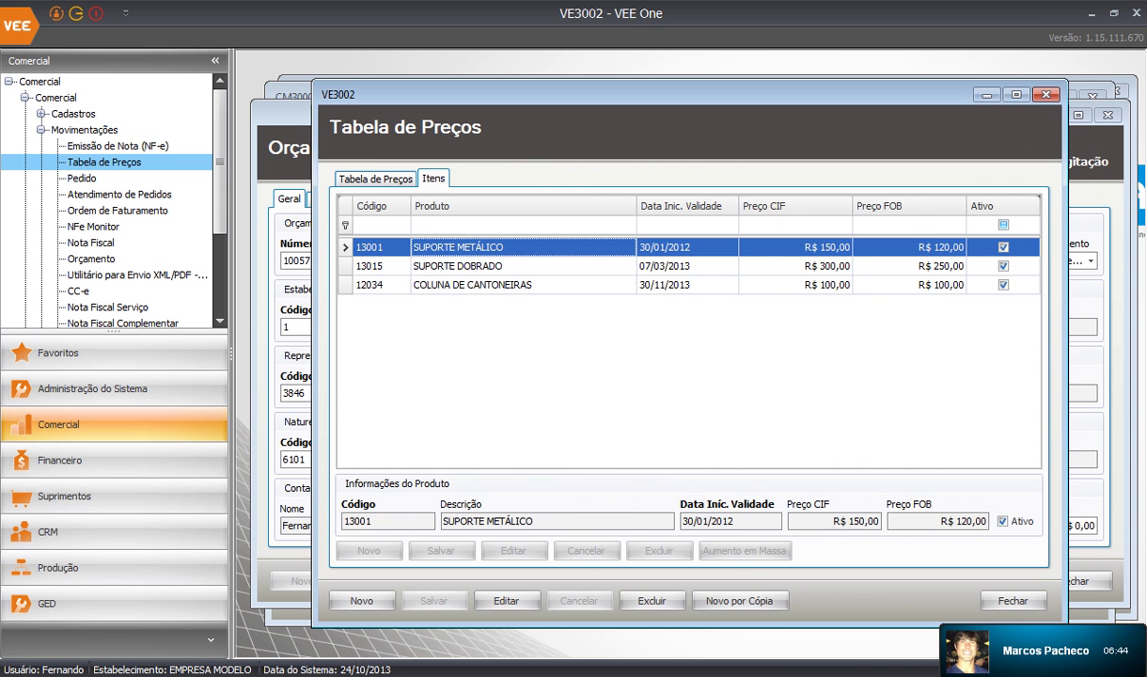
Assign price table 001 TABELA PADRÃO to the quote and start a new item line
click(1045, 94)
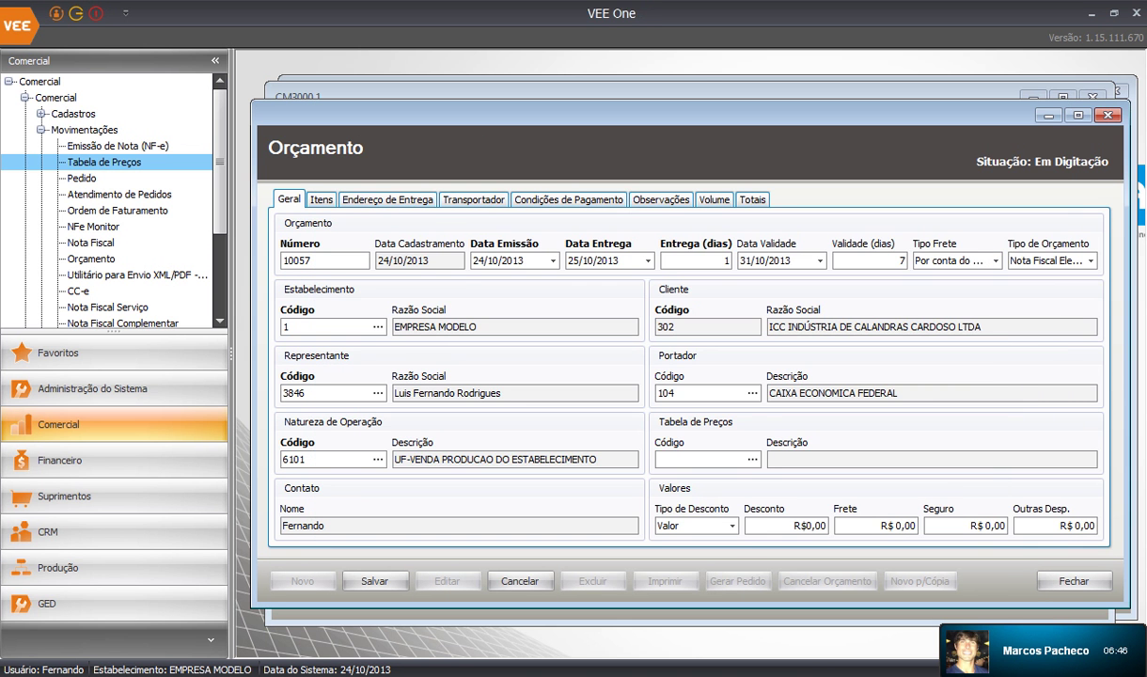
click(752, 458)
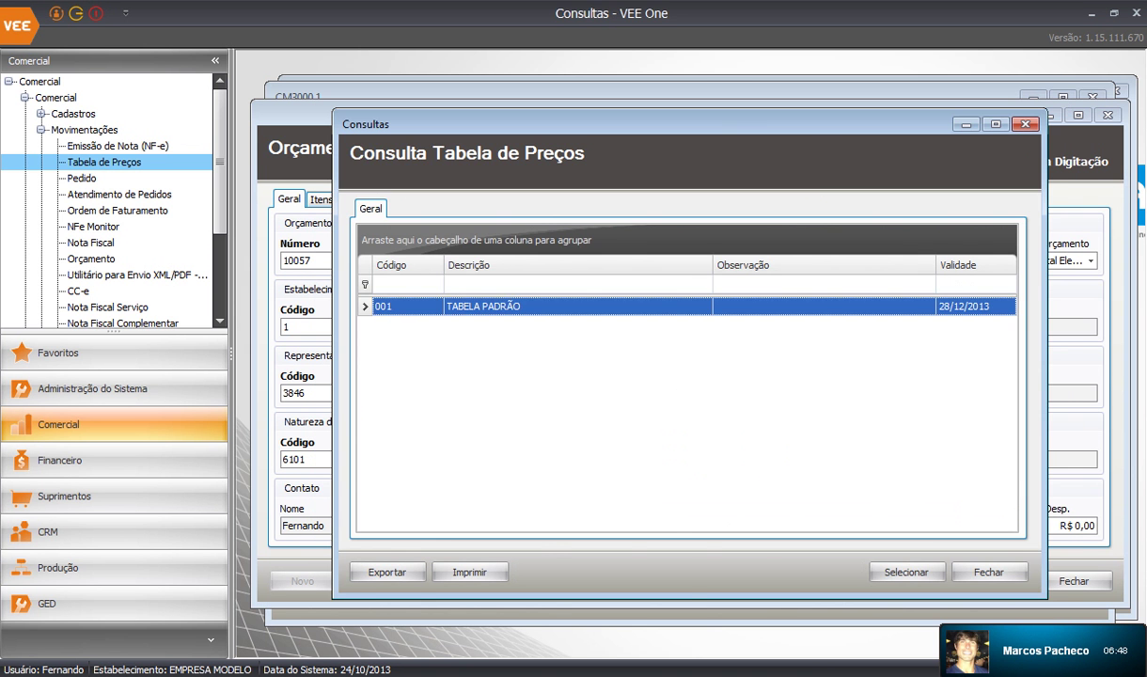
key(Return)
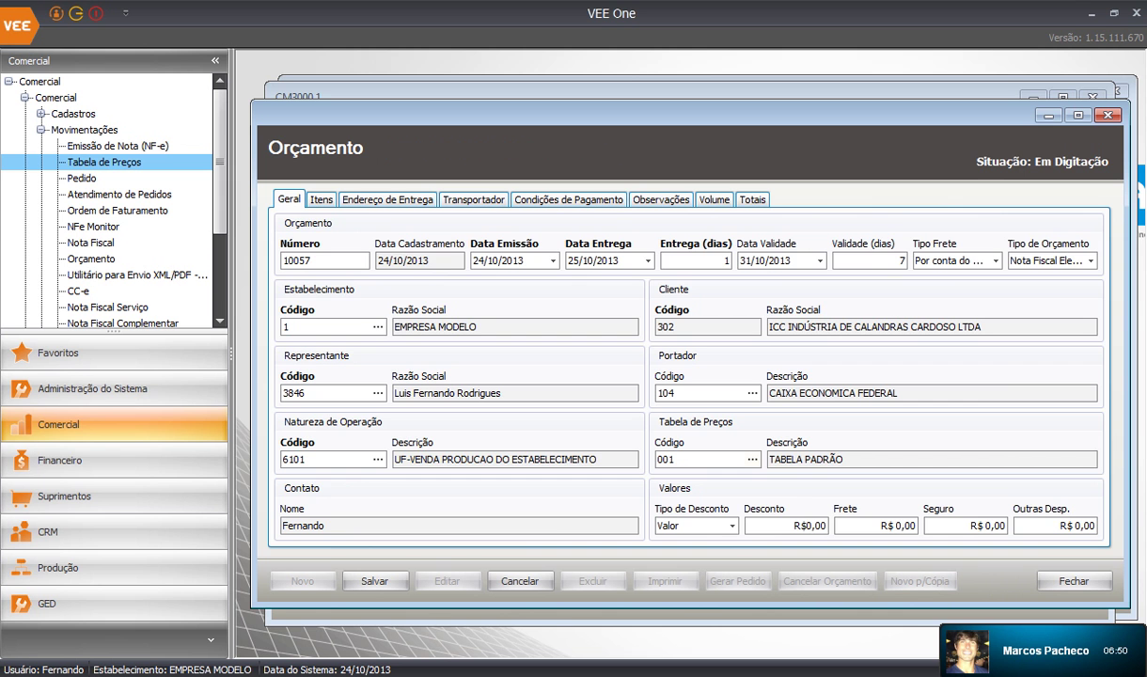
click(322, 200)
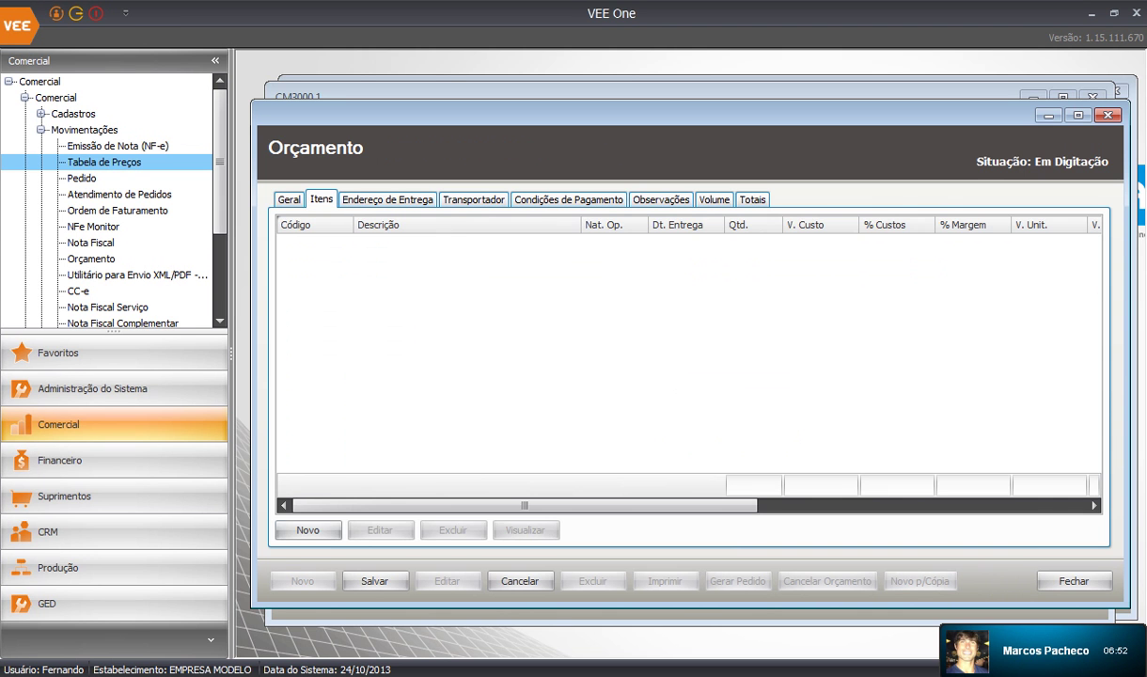
click(309, 529)
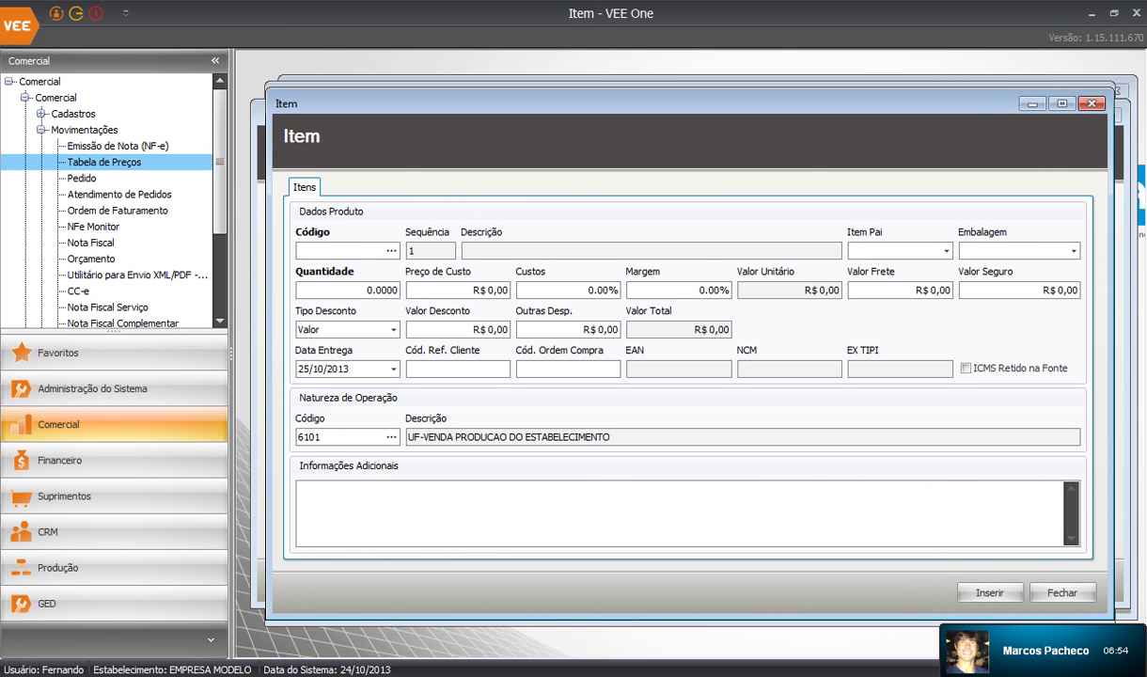
Insert item 13001 SUPORTE METÁLICO, quantity 5 with 10% margin, totalling R$ 825,00
text(13001)
key(Tab)
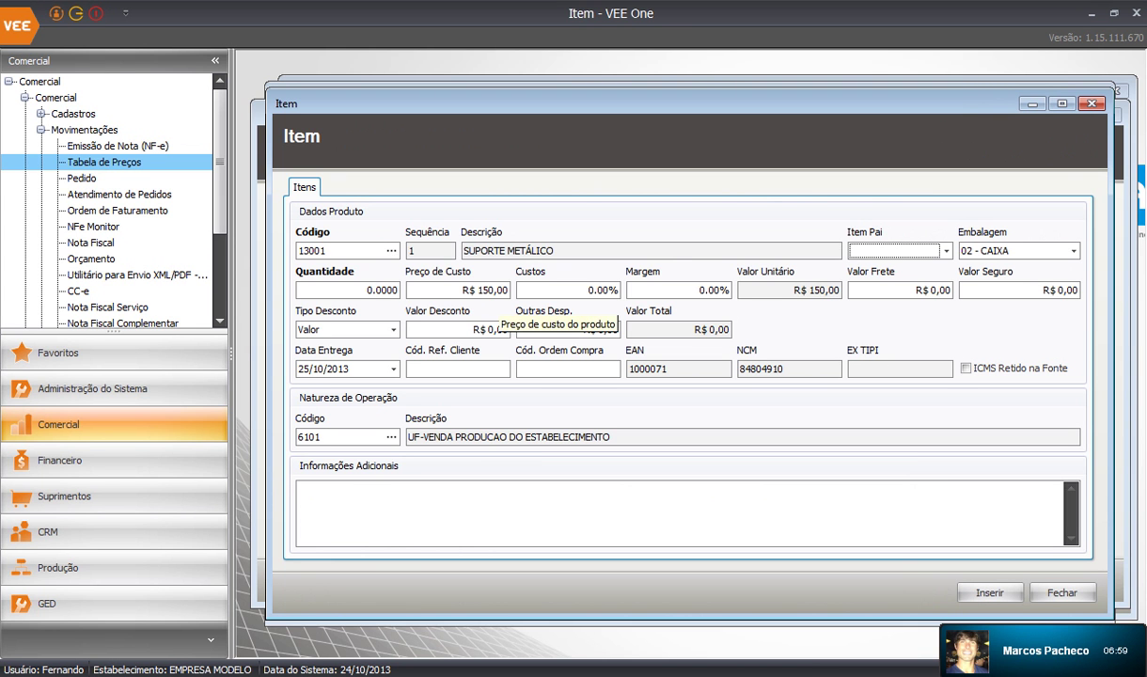
click(366, 290)
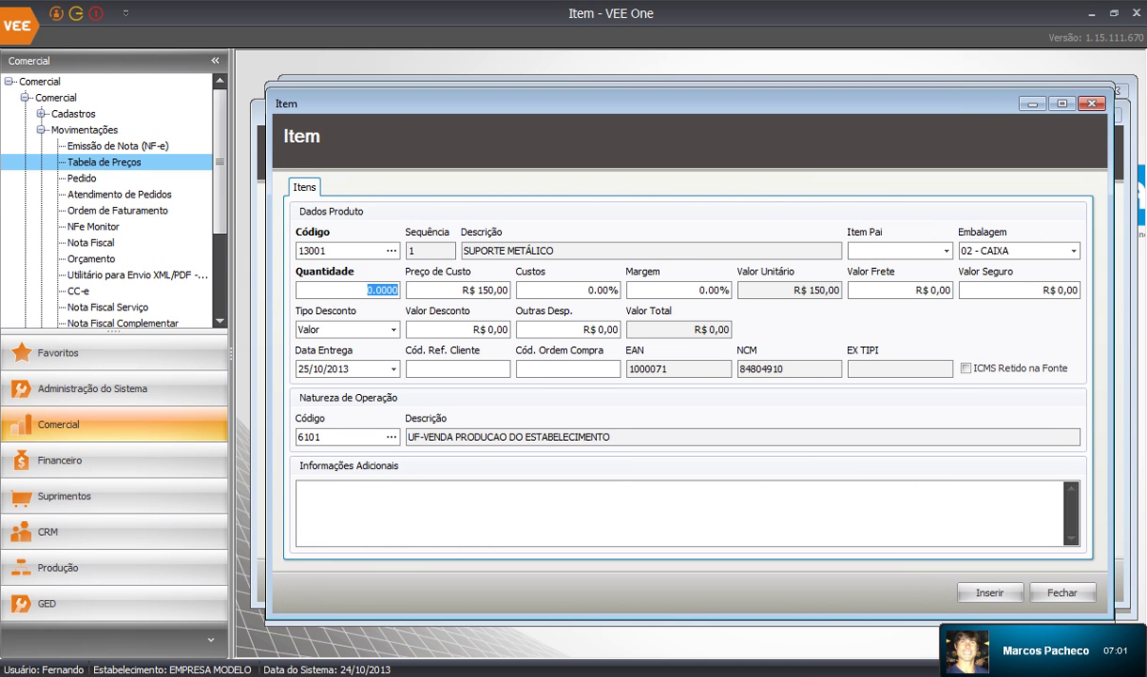
text(5)
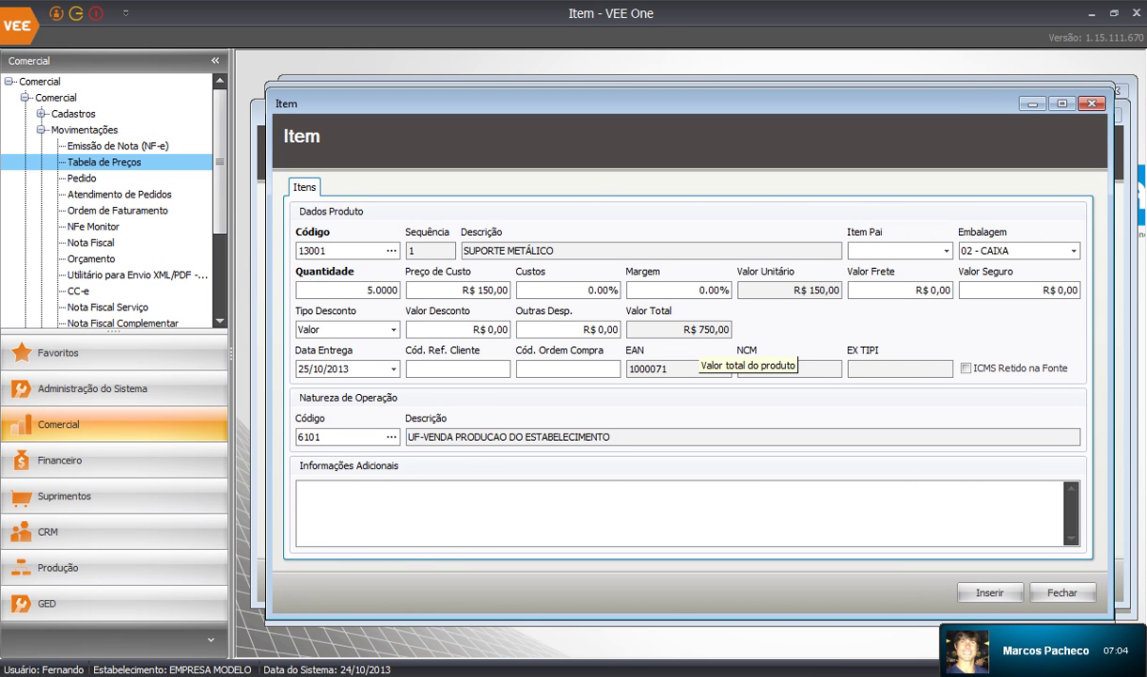
click(583, 290)
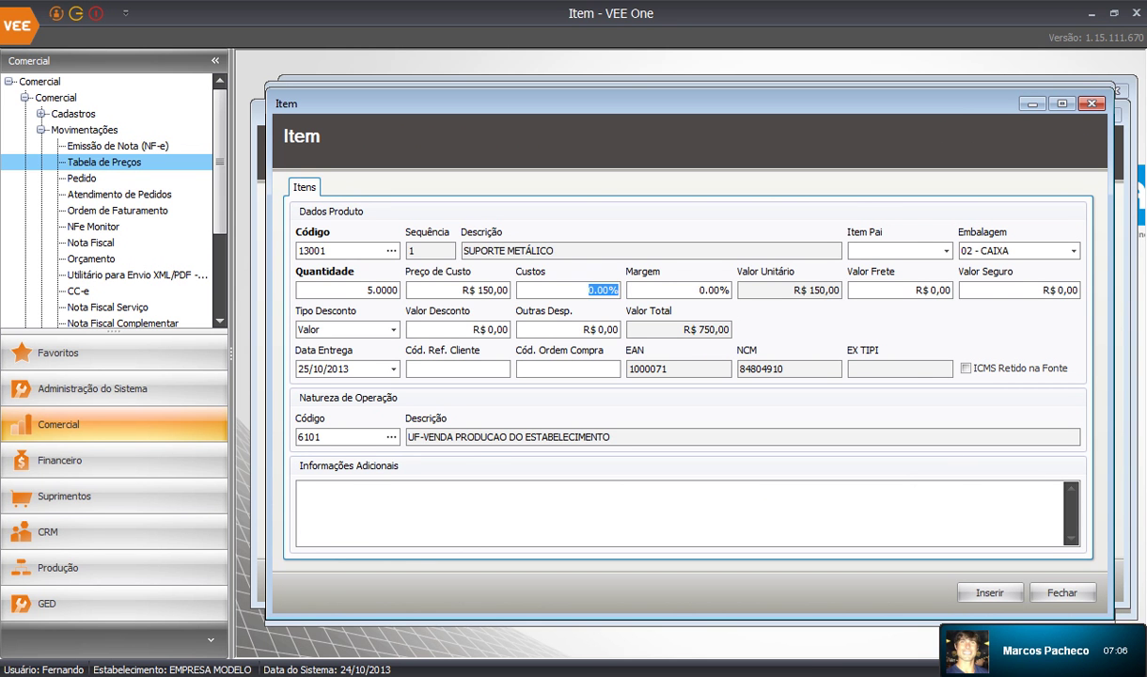
click(700, 291)
text(1)
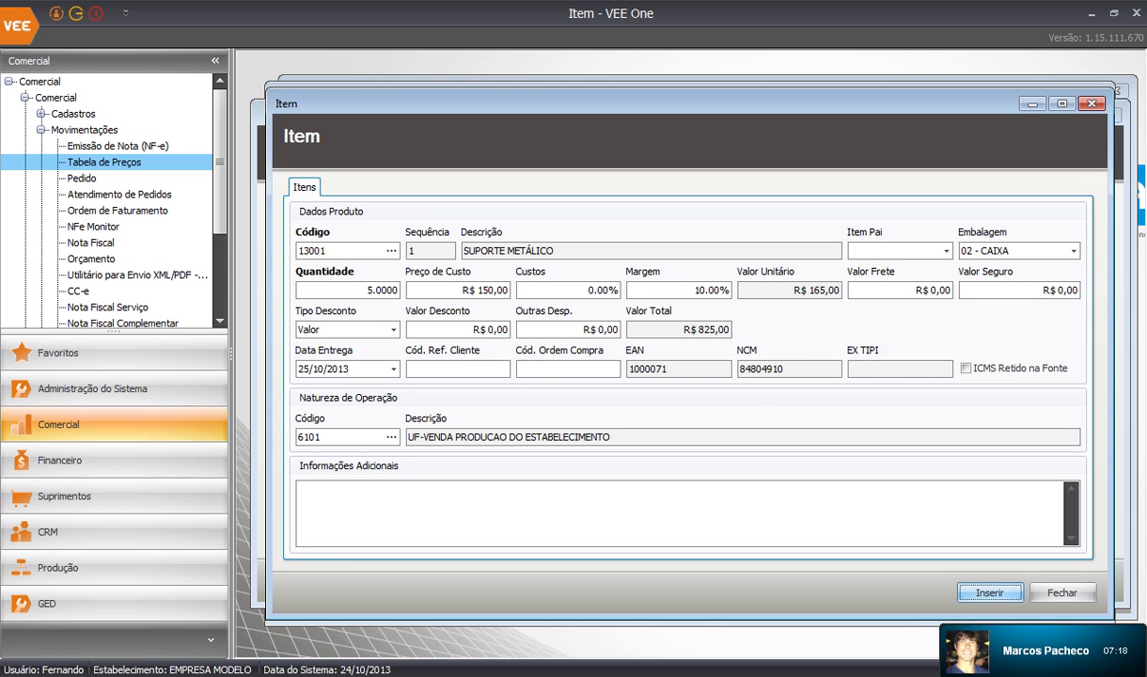
click(990, 593)
Insert one VENTILADOR CENTRÍFUGO 2 (20110), found by searching 'vent', at cost price 4500
click(665, 428)
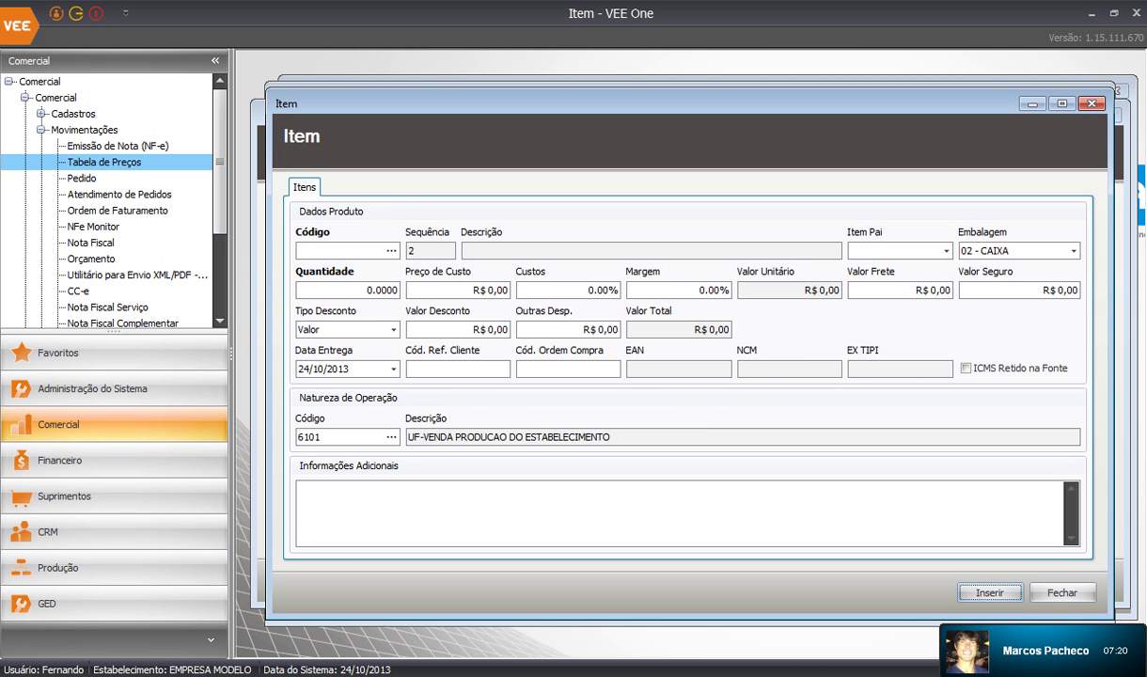
click(392, 251)
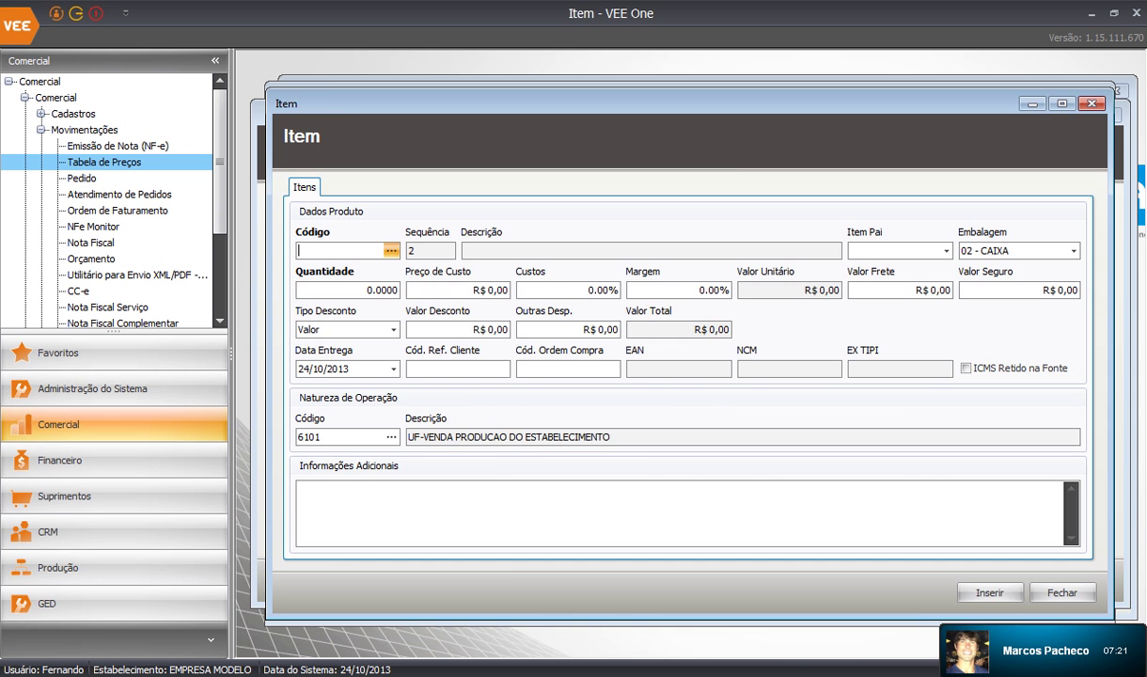
click(520, 284)
text(vent)
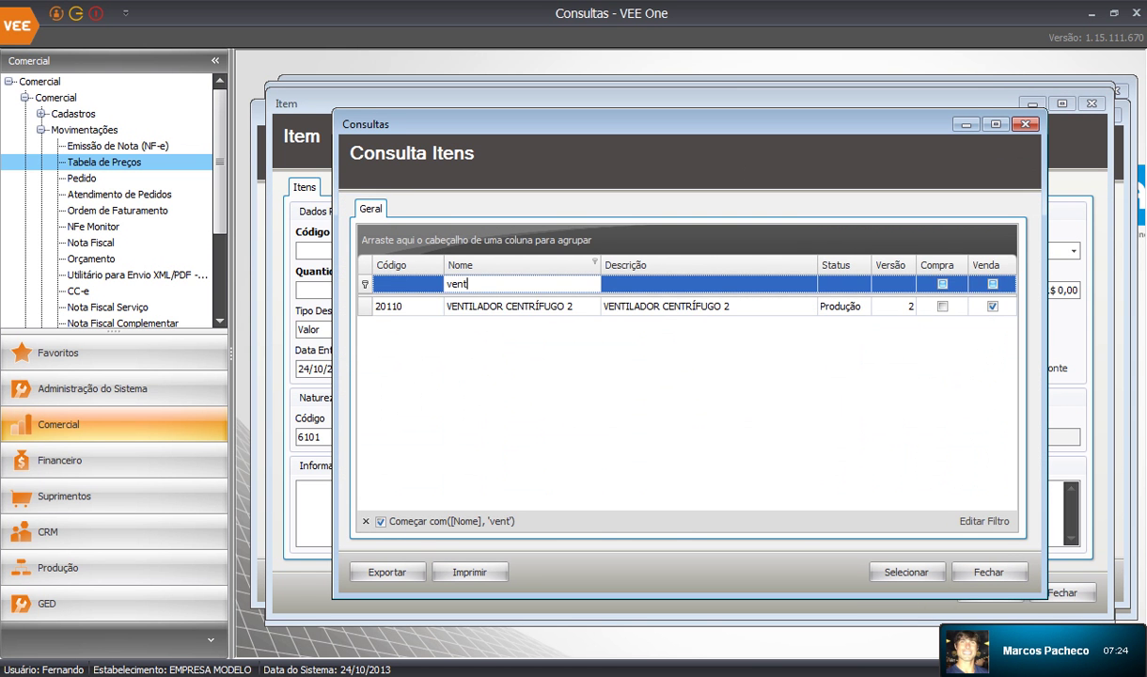
key(Down)
key(Return)
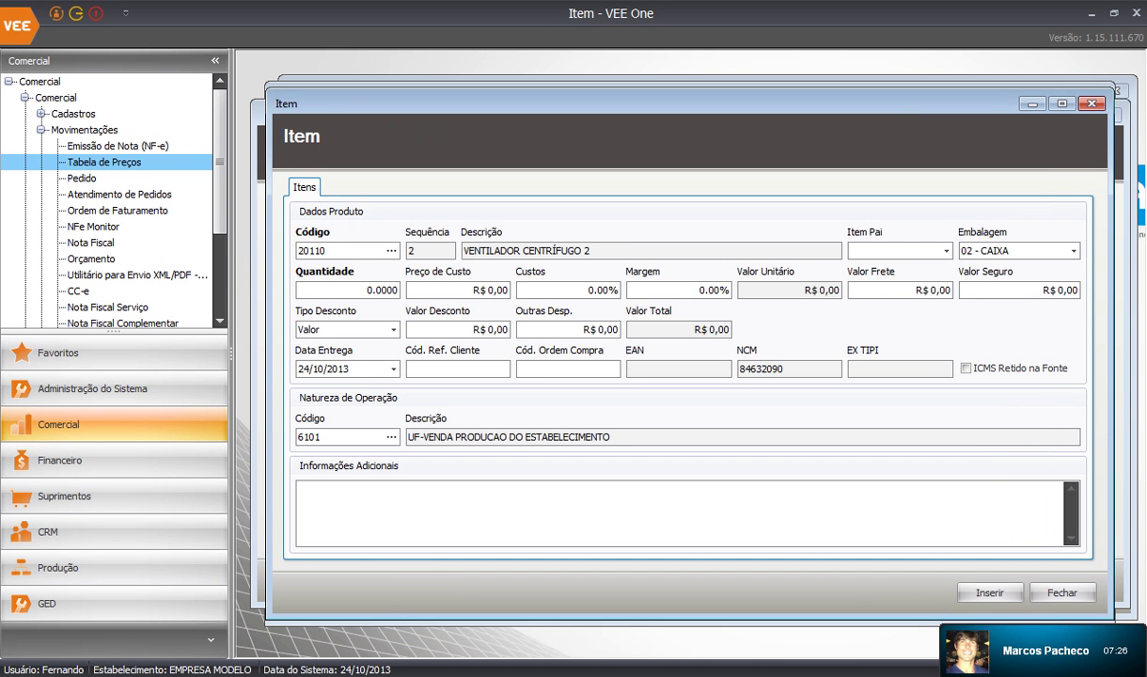
key(Tab)
text(1)
click(488, 289)
text(4500)
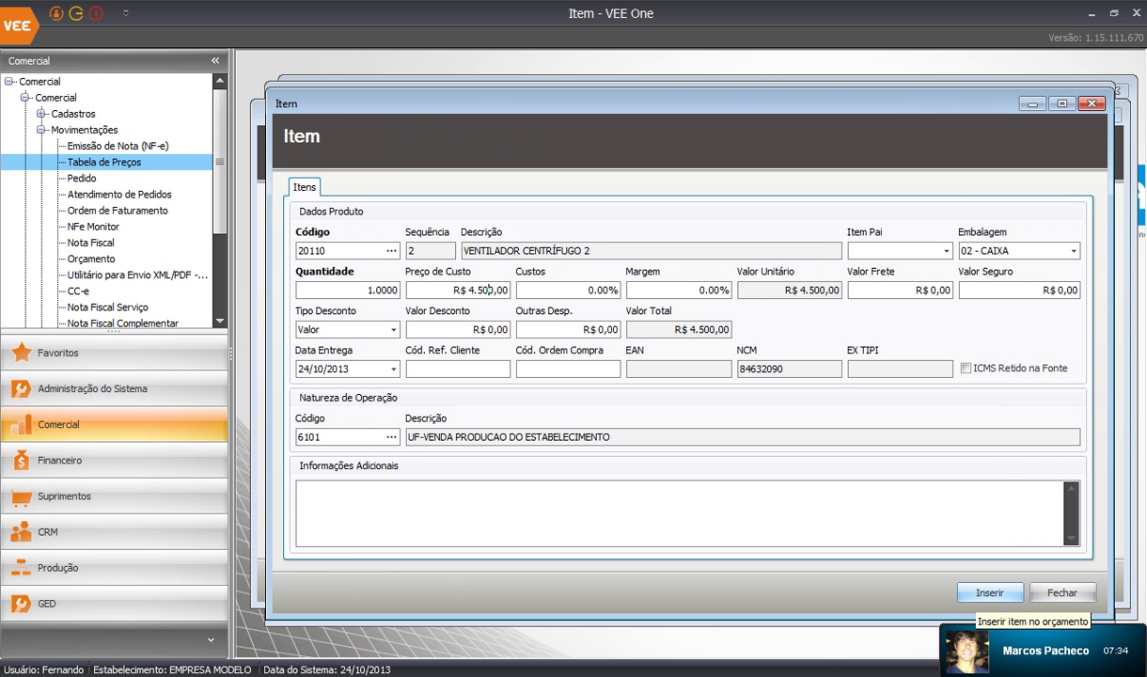
click(989, 592)
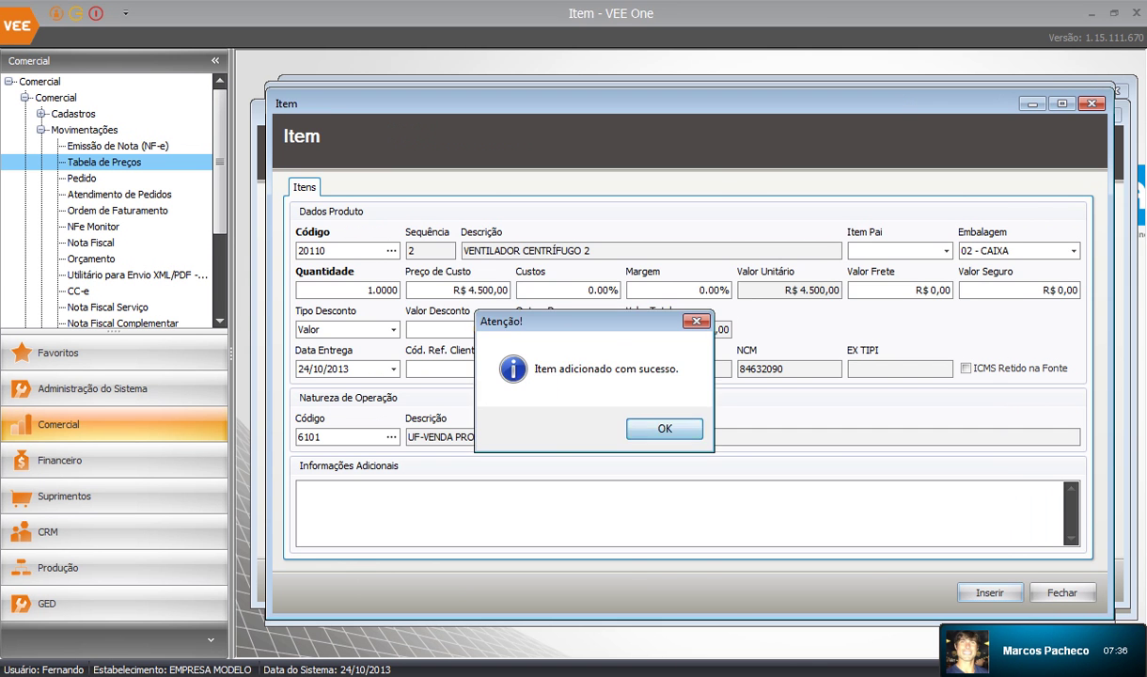
click(648, 420)
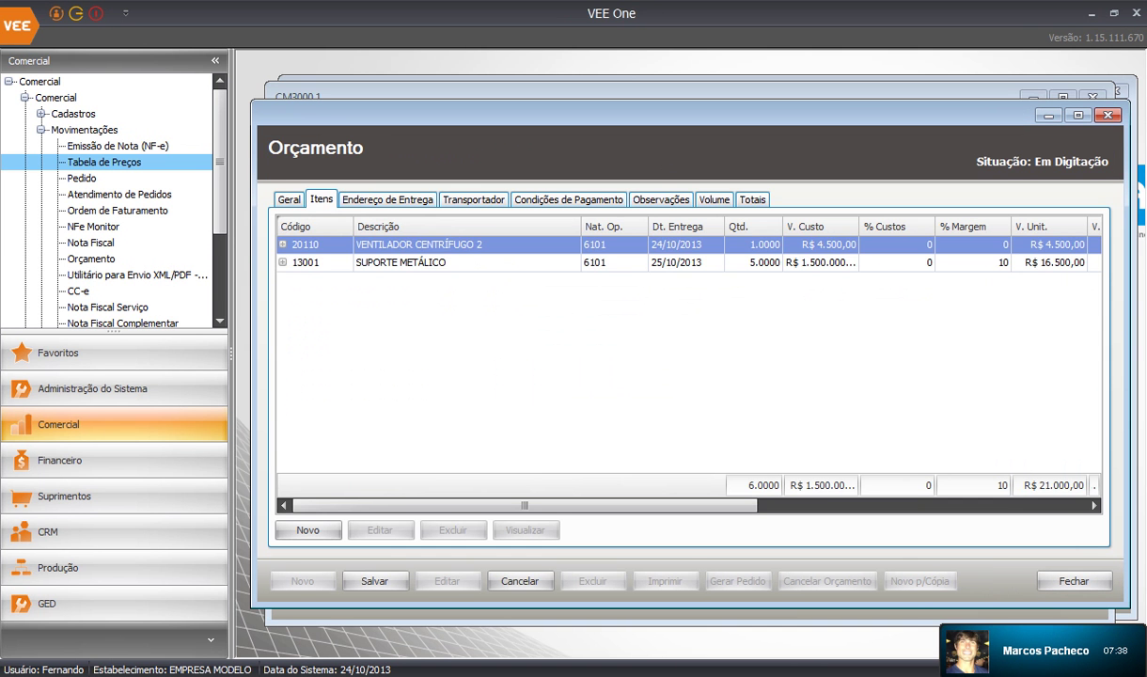
Select the SUPORTE METÁLICO line in the quote's items list and review its columns
click(432, 262)
click(432, 244)
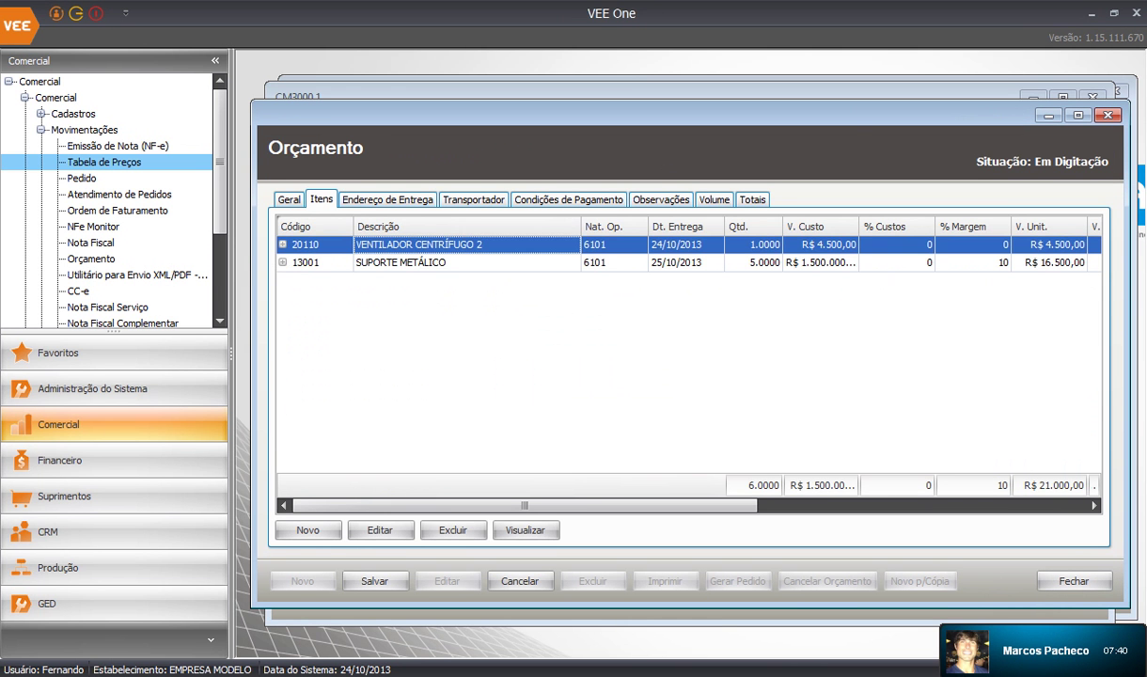
click(432, 262)
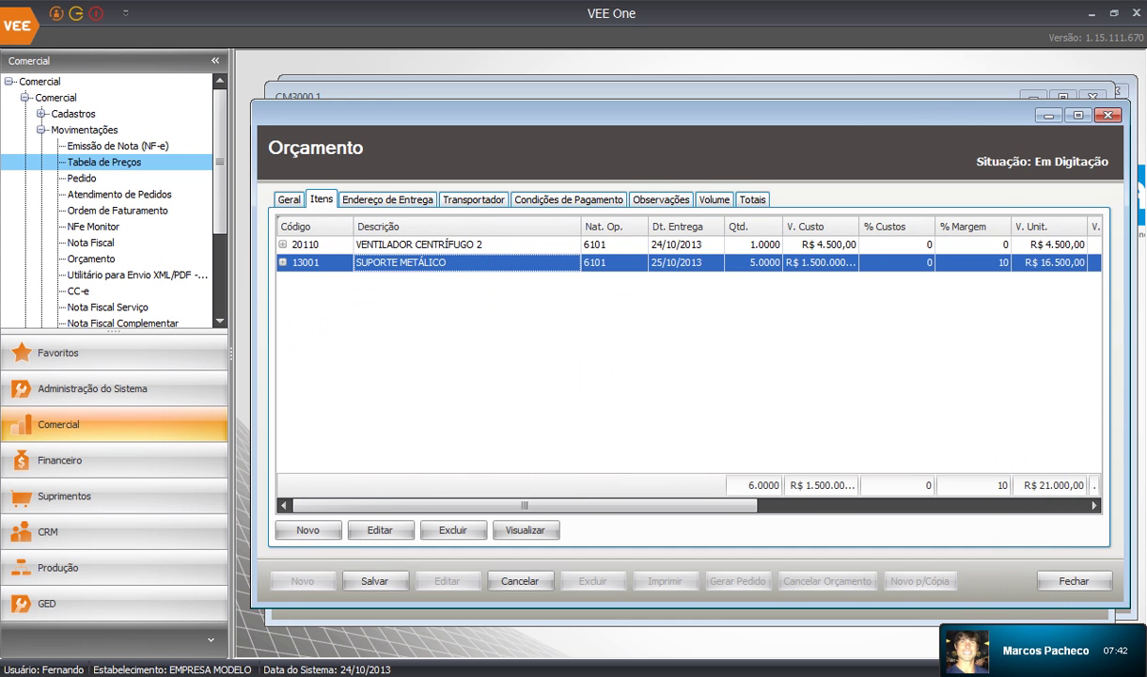
click(432, 245)
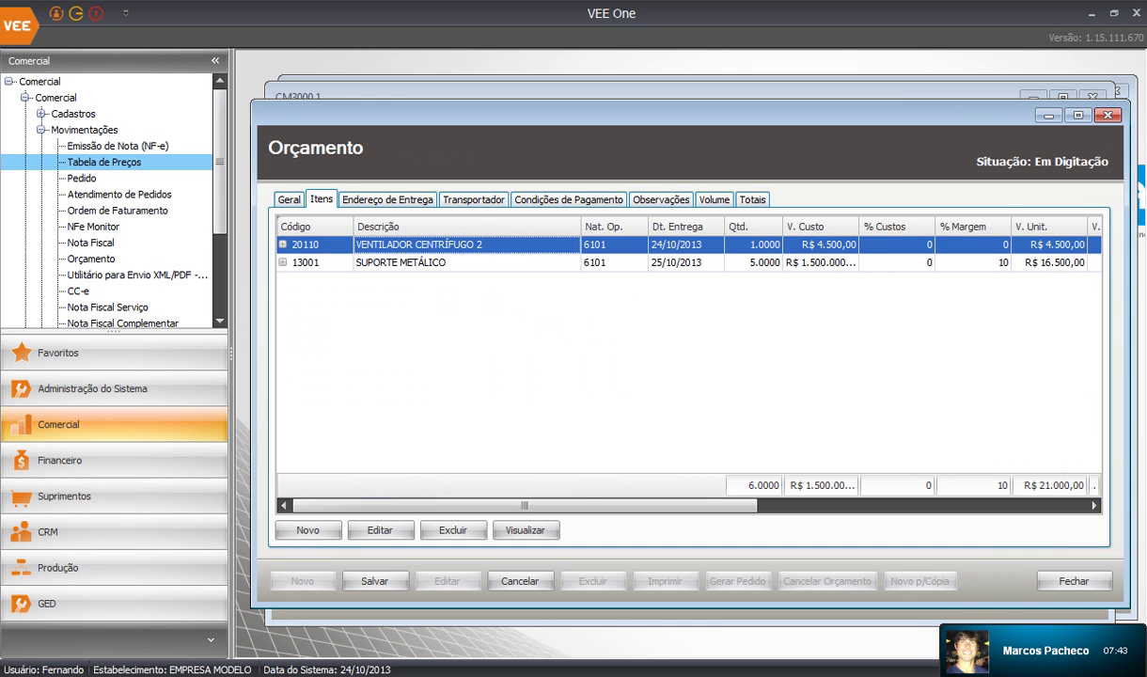
click(432, 262)
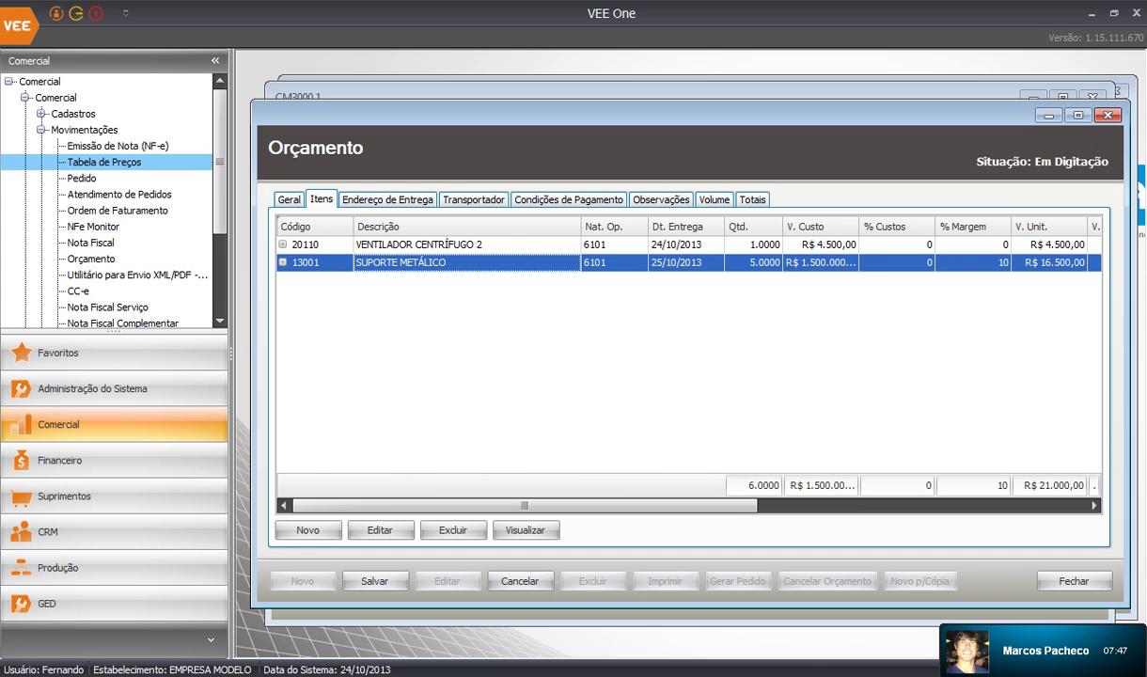
drag(525, 506, 852, 506)
Open the SUPORTE METÁLICO item, confirm it unchanged, and start a blank new item form
click(379, 529)
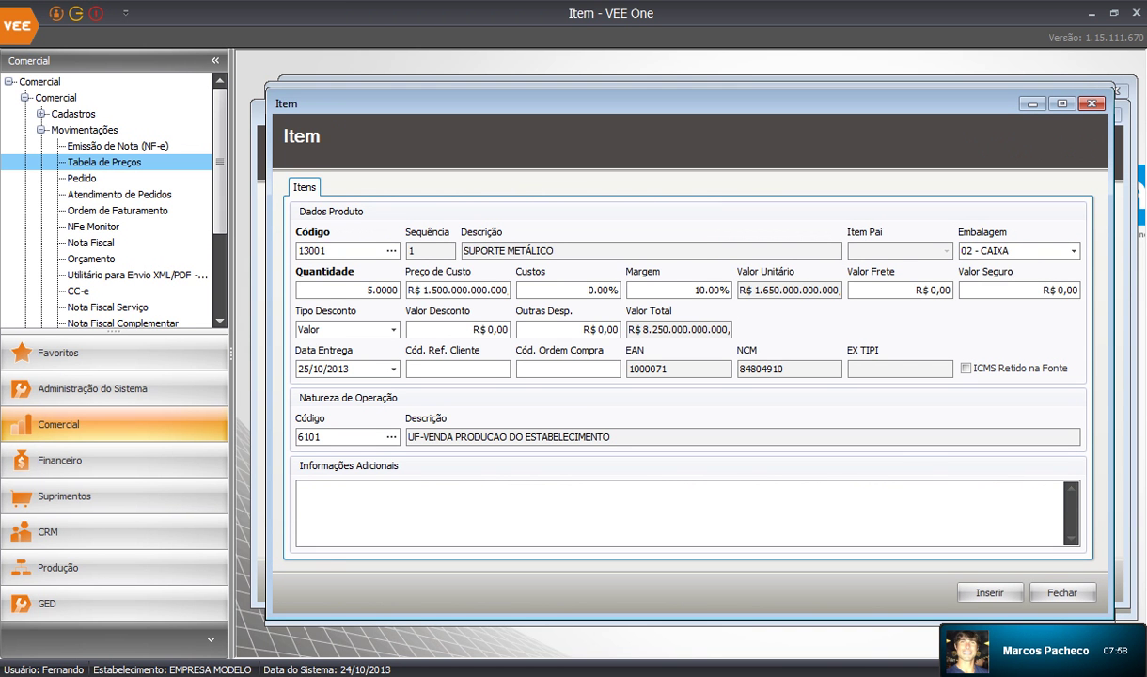
click(988, 593)
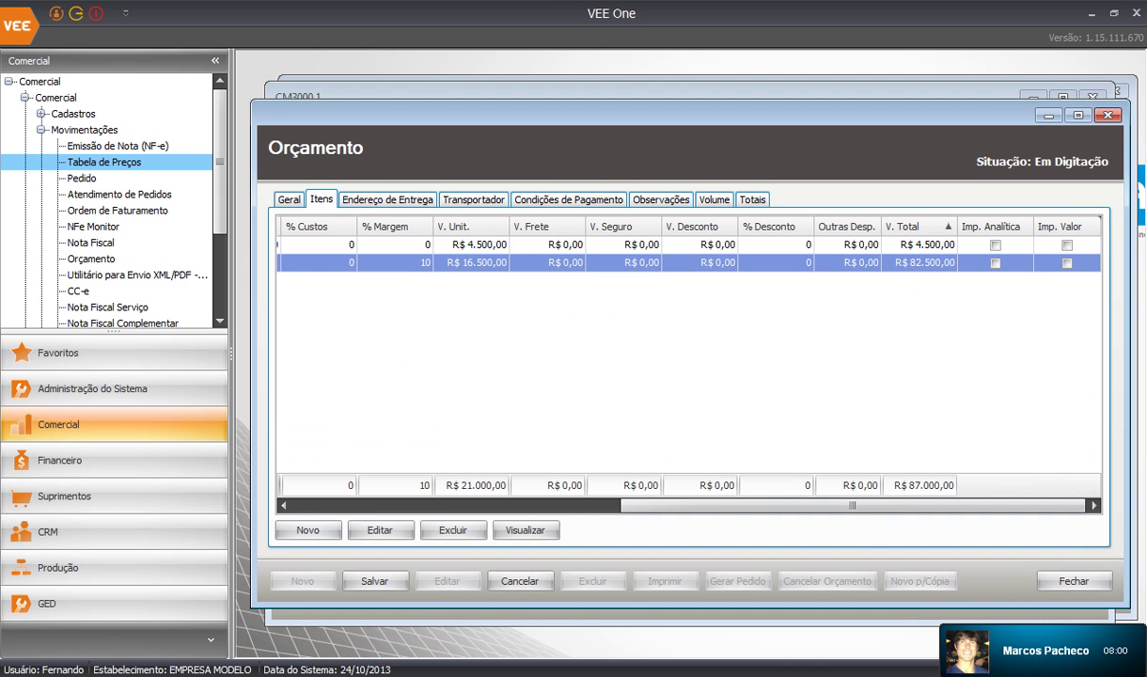
click(308, 530)
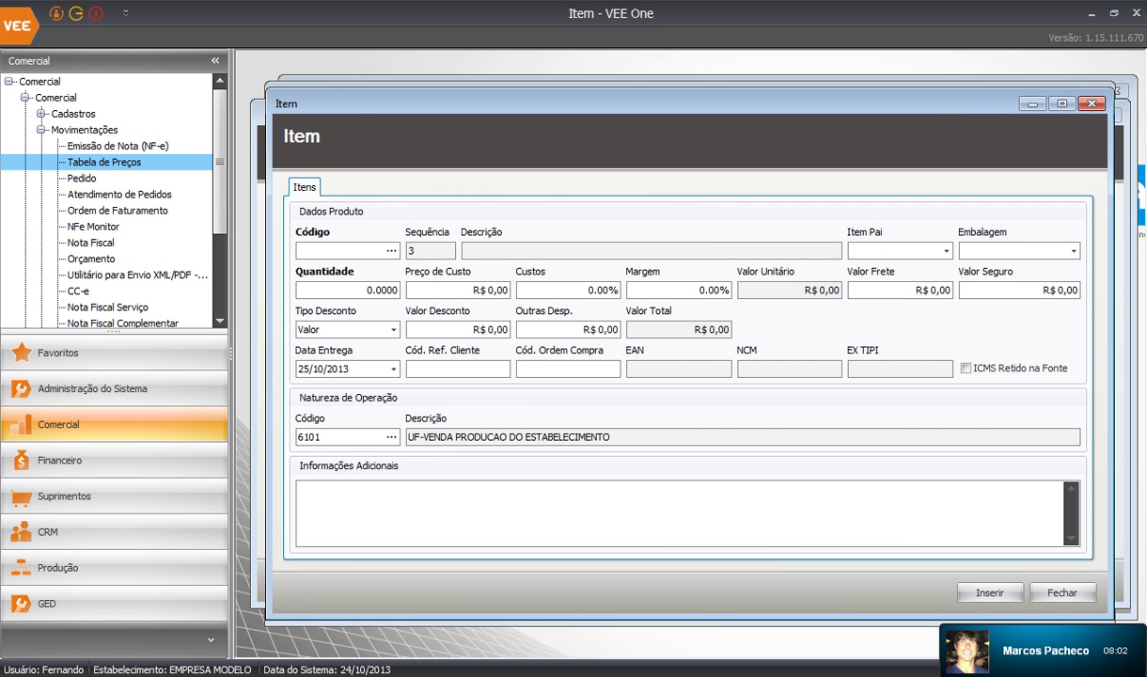
Choose product SUPORTE DOBRADO (13015) with SUPORTE METÁLICO (13001) as its parent item
click(391, 250)
click(520, 284)
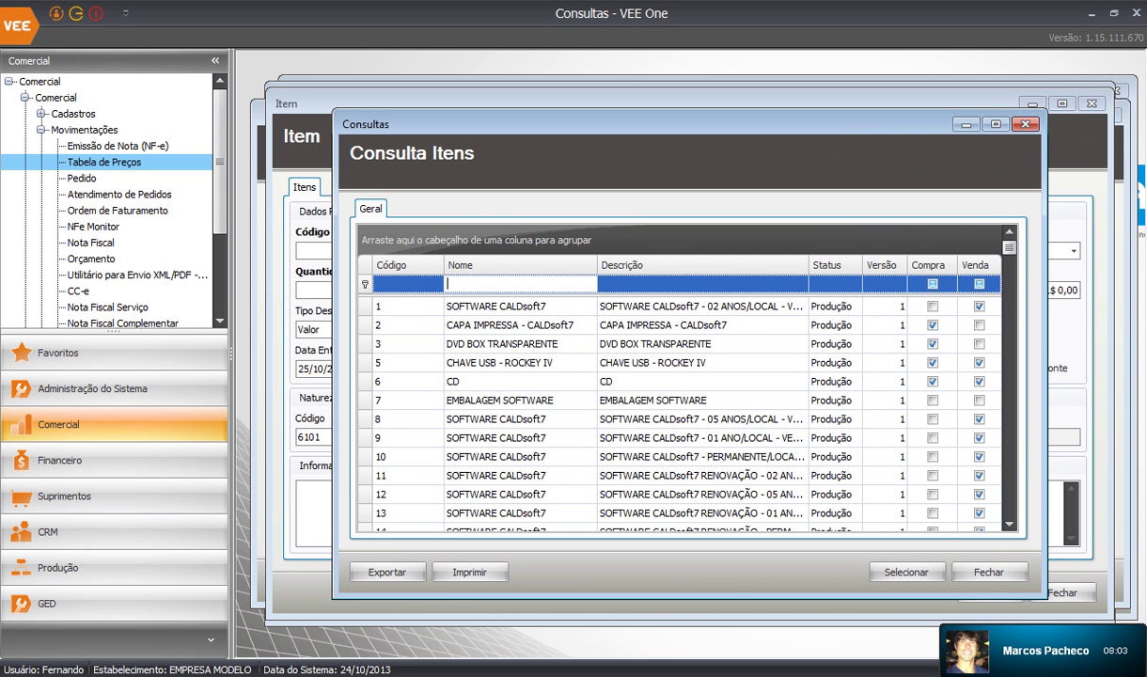
text(suporte)
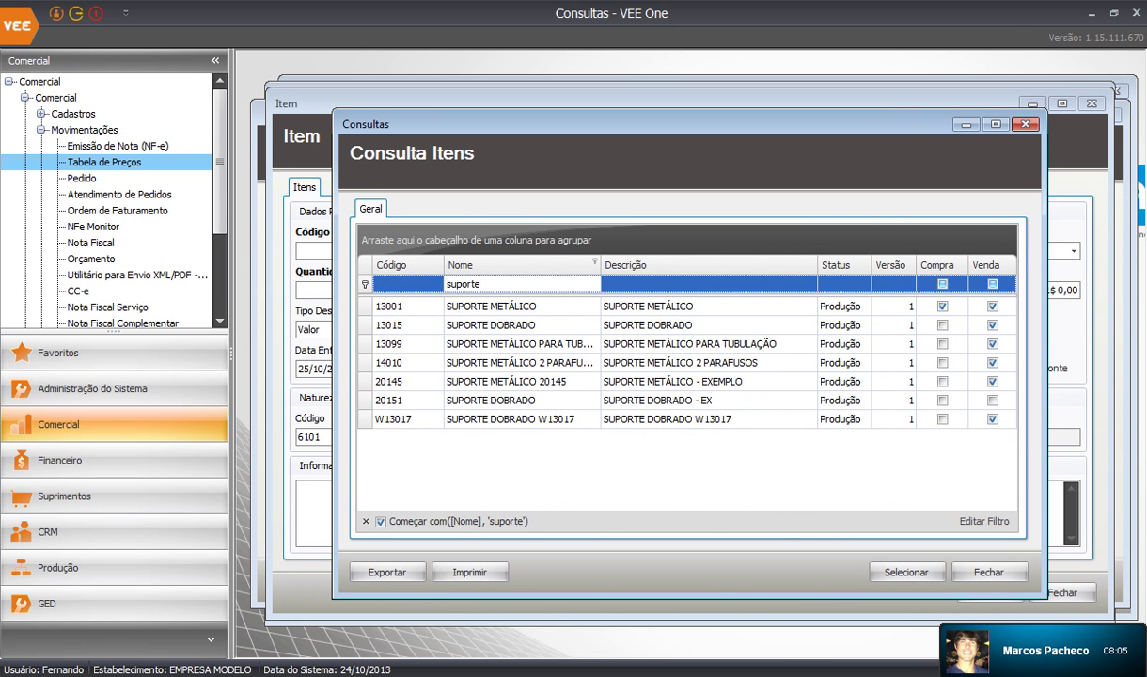
click(520, 325)
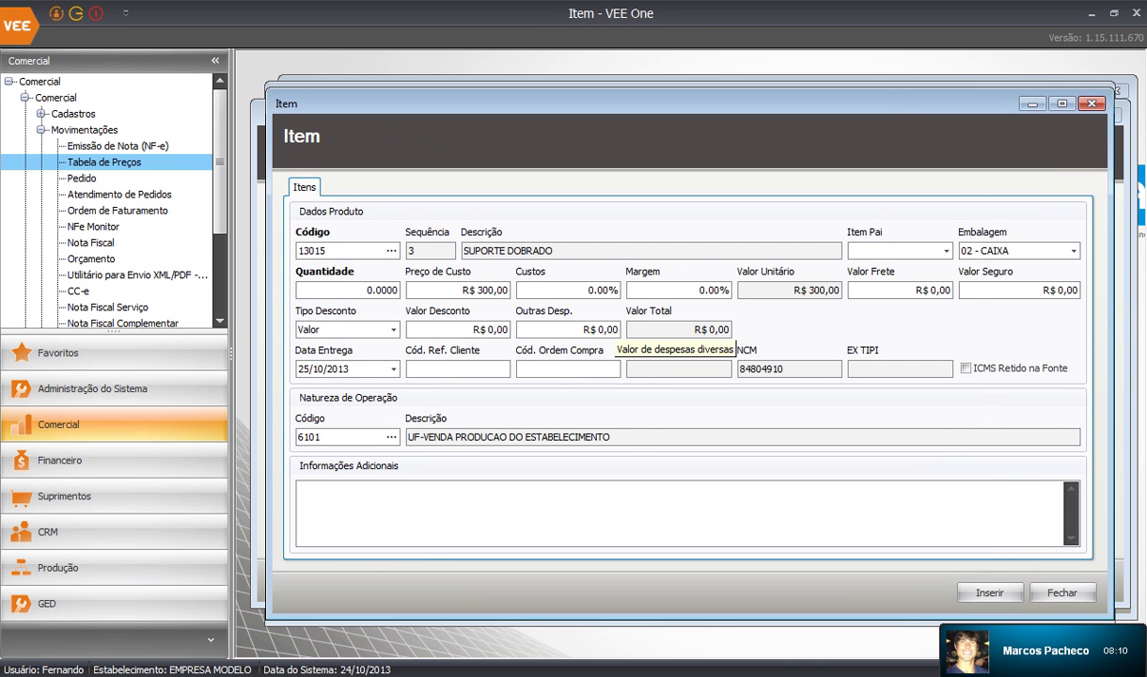
click(900, 250)
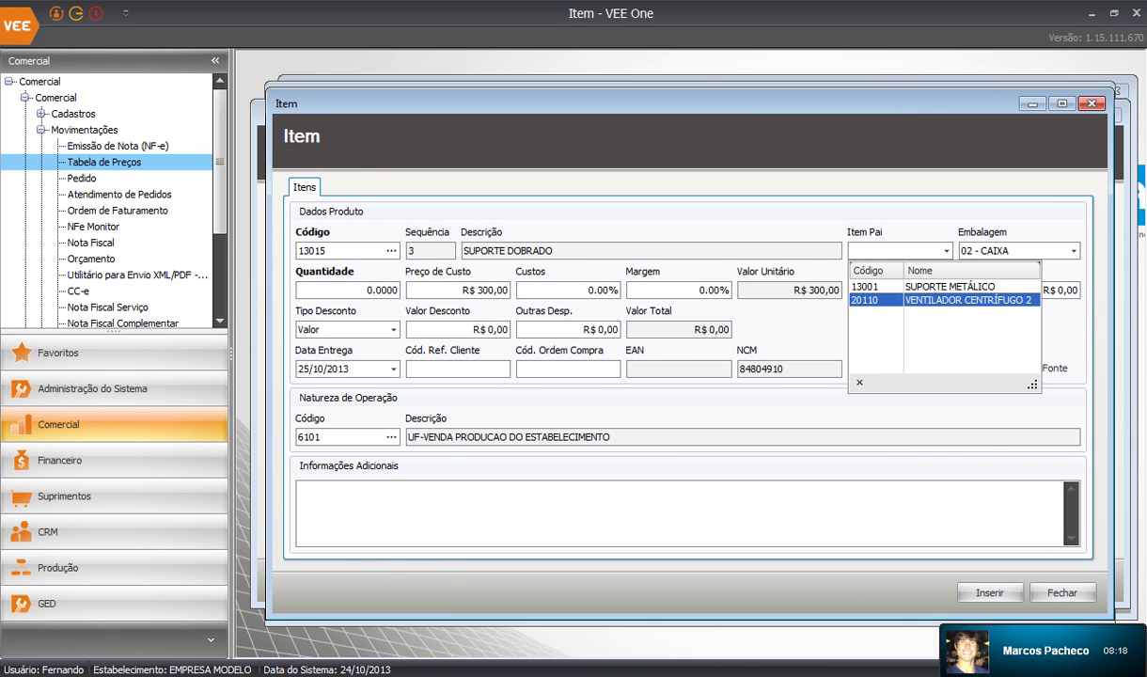
click(948, 287)
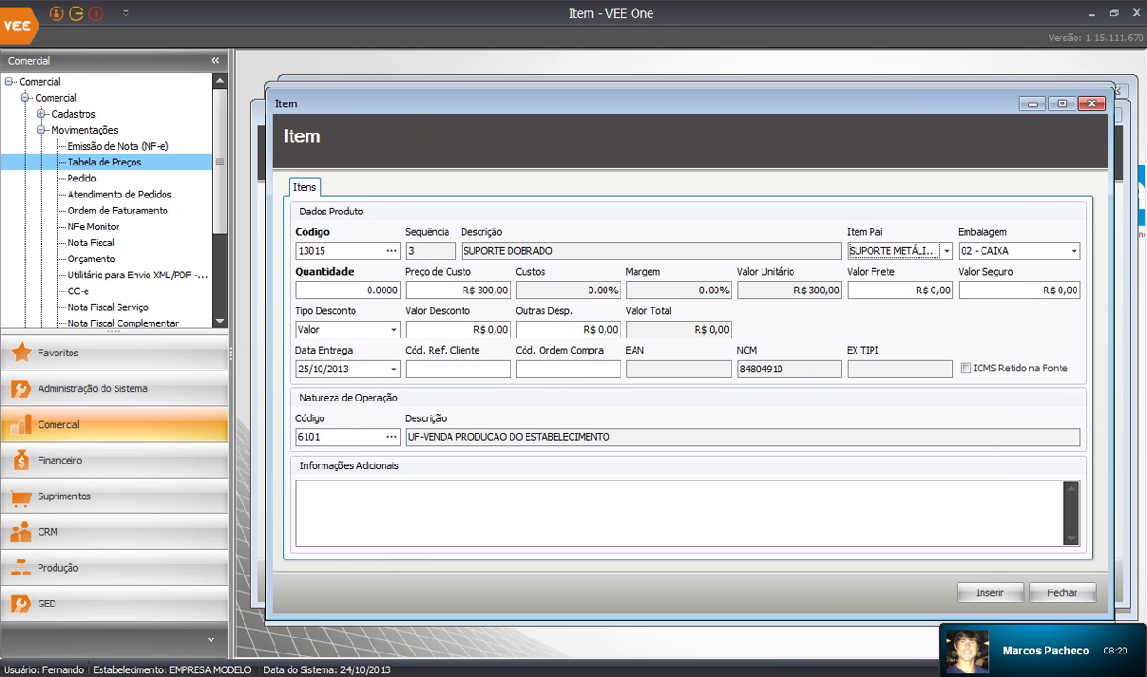
Set quantity to 10, insert the item, acknowledge the confirmation and close the form
drag(362, 291, 440, 292)
text(1)
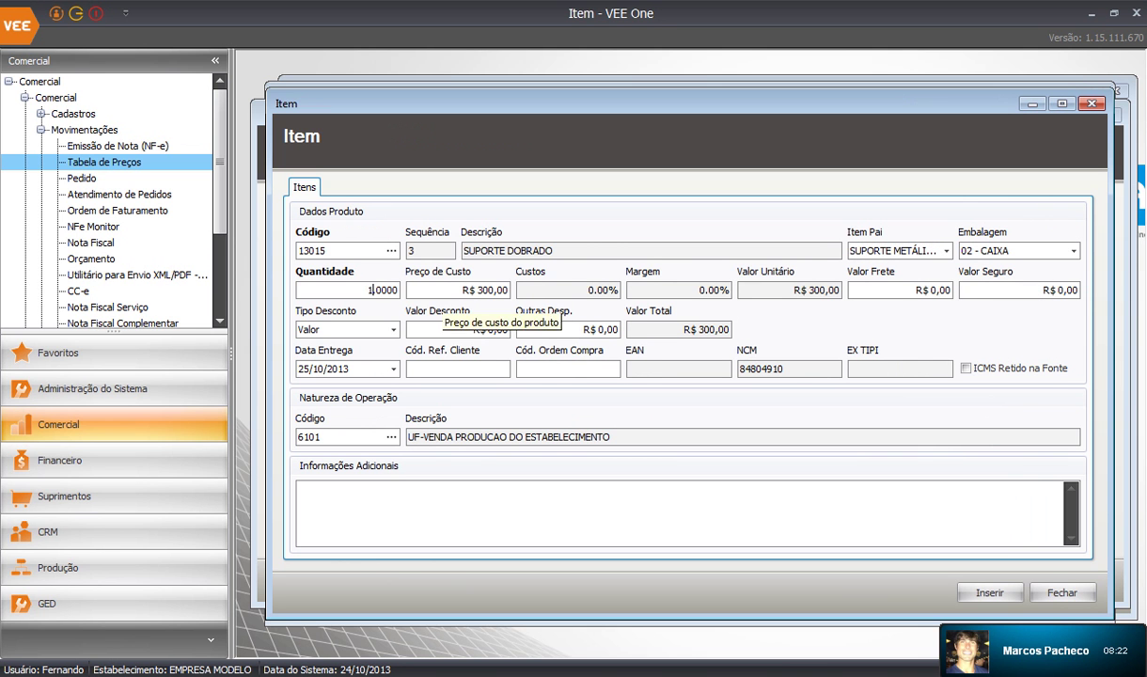
drag(366, 290, 445, 293)
text(10)
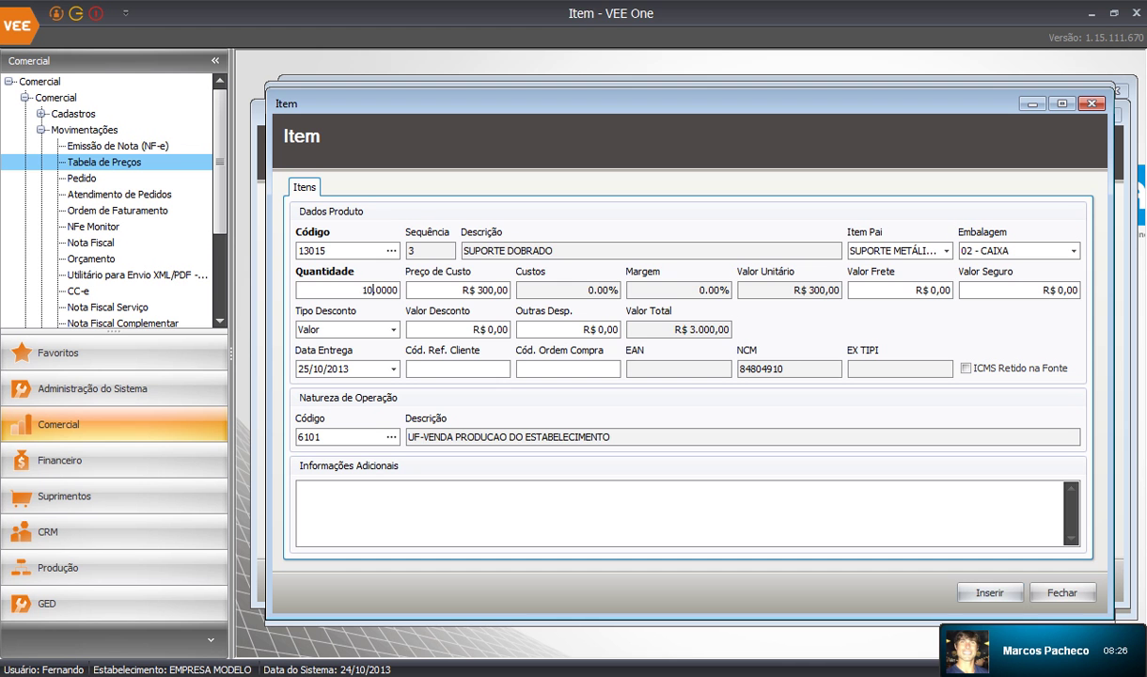
click(989, 592)
click(664, 429)
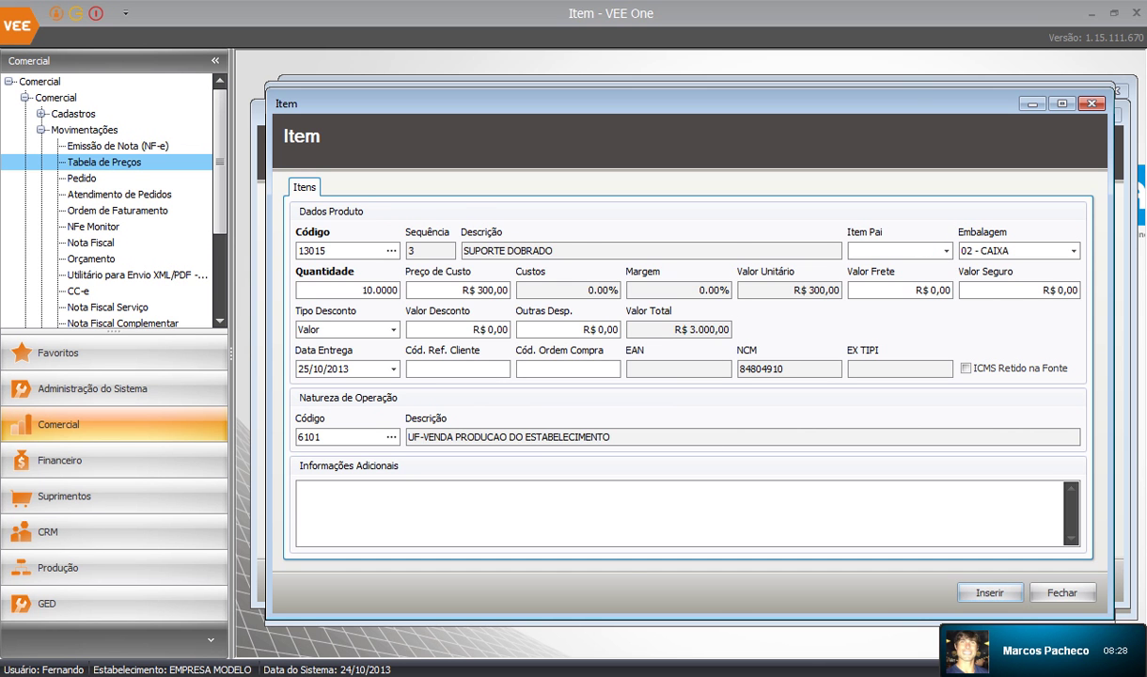
click(1062, 592)
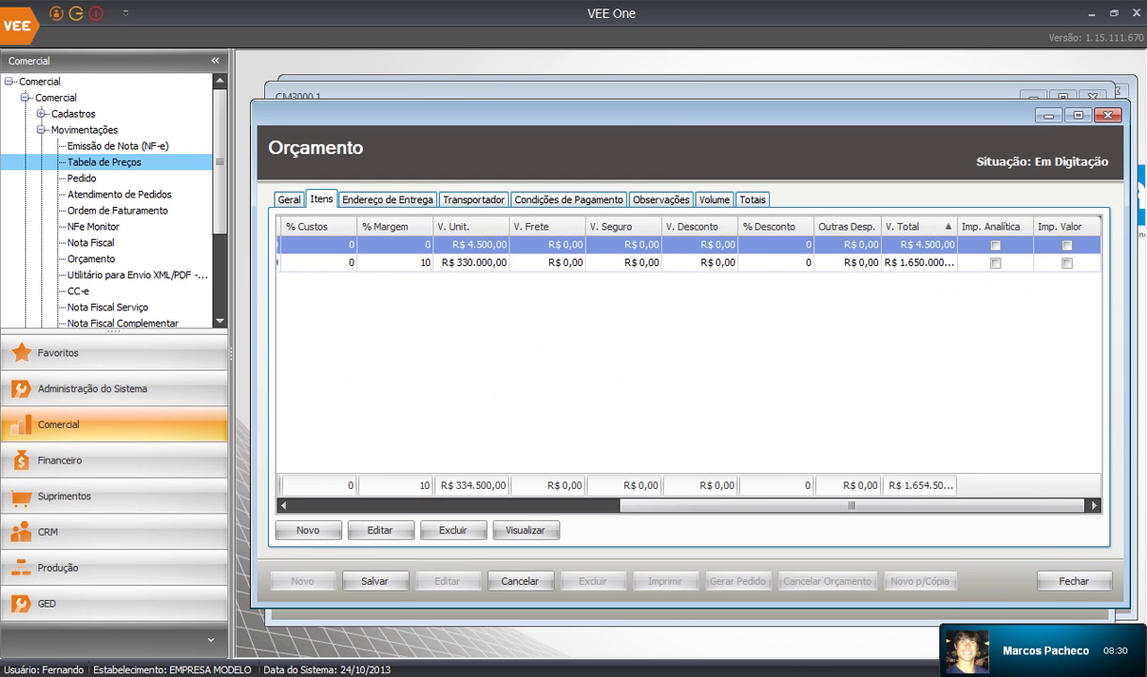
Expand SUPORTE METÁLICO and change the SUPORTE DOBRADO unit value from 30000 to 15
drag(852, 505, 523, 506)
click(283, 263)
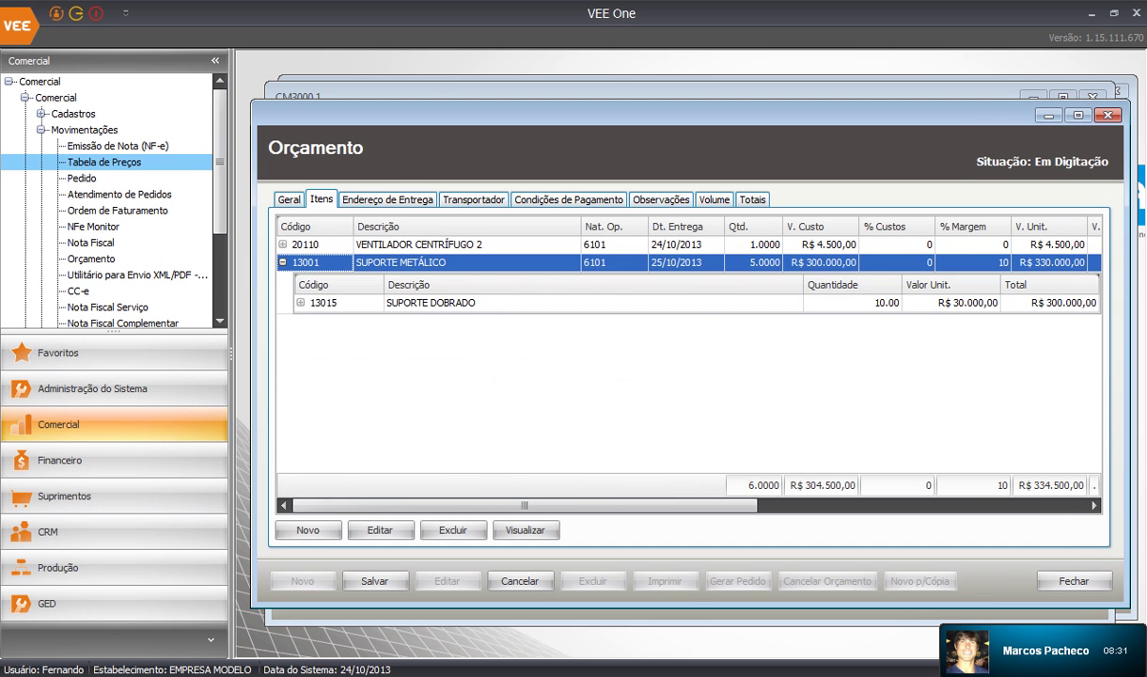
click(852, 303)
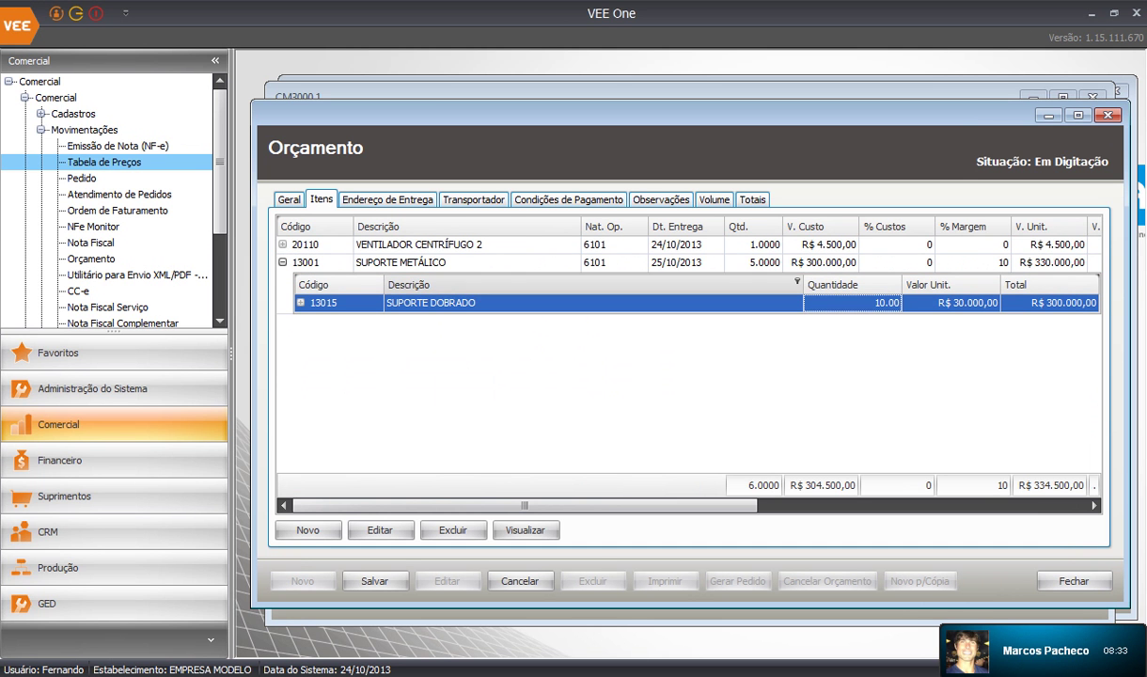
drag(524, 506, 852, 506)
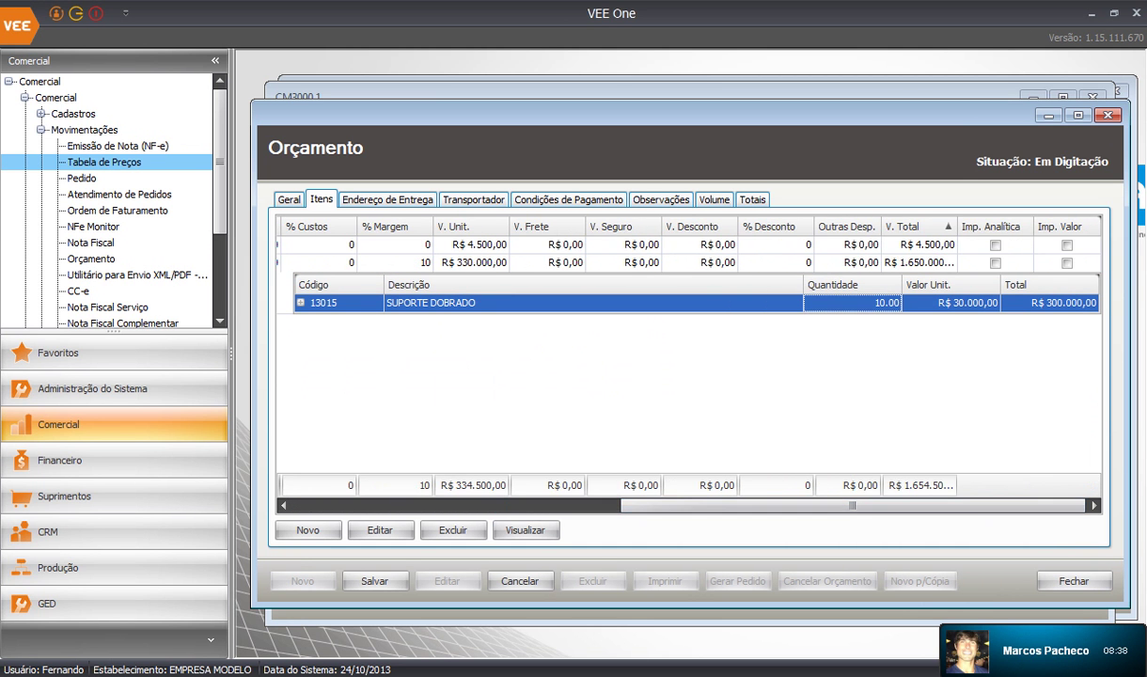
click(952, 303)
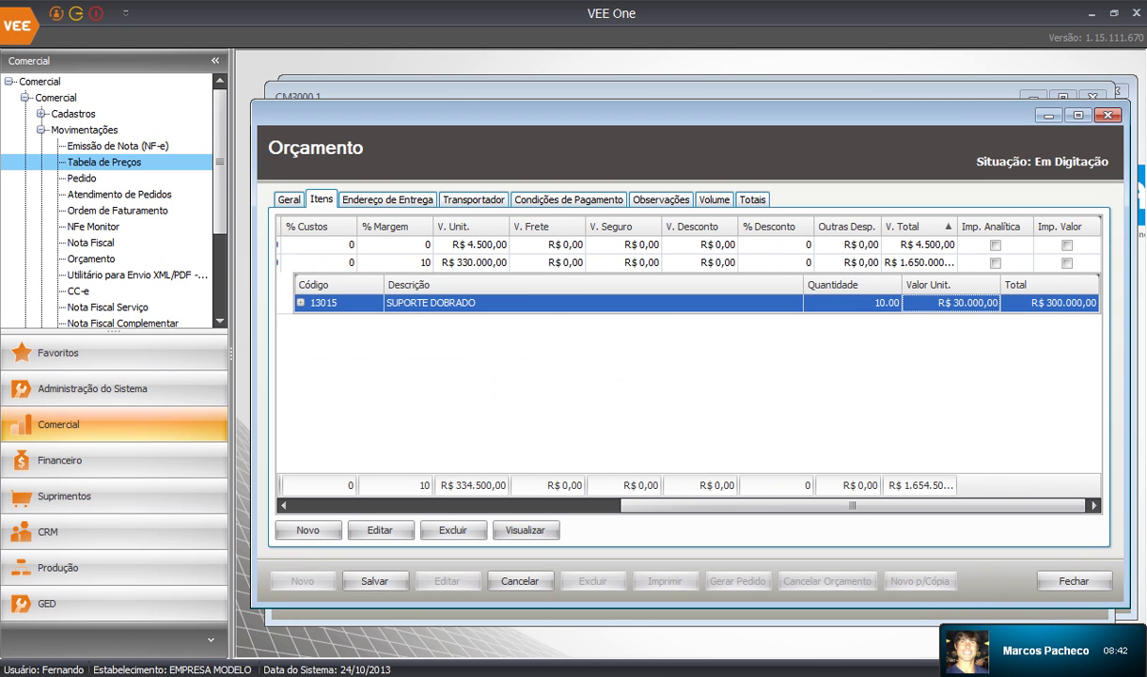
click(1050, 303)
click(951, 303)
click(951, 303)
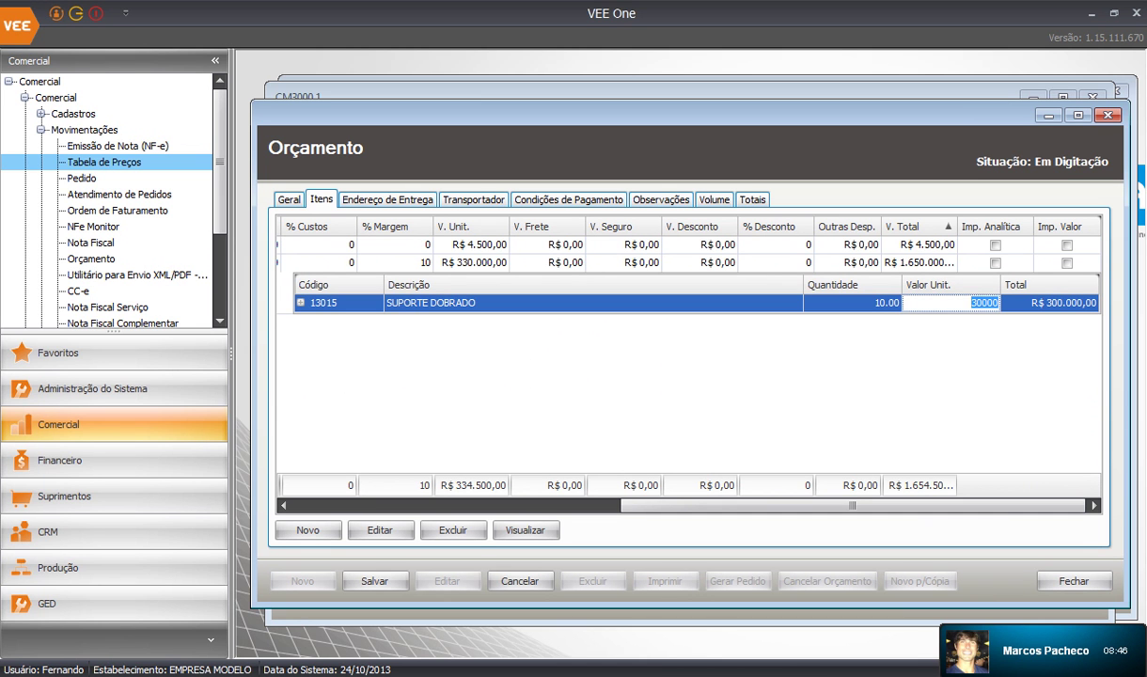
text(15)
key(Return)
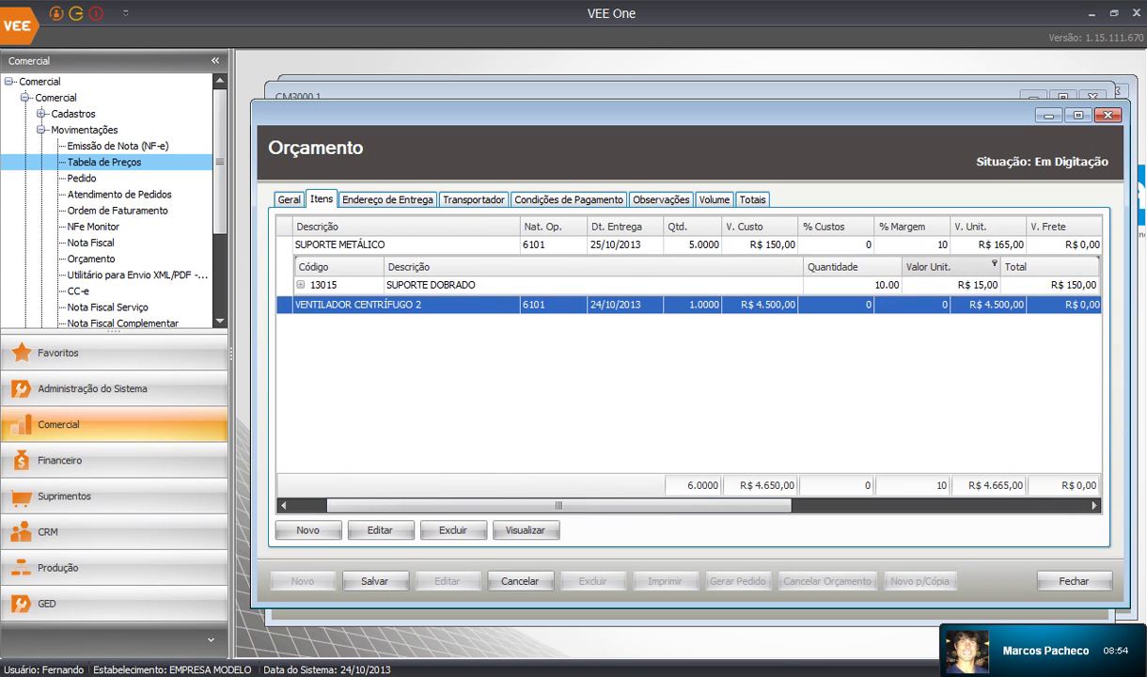
Collapse SUPORTE METÁLICO's sub-items and bring up the quote's delivery address details
click(853, 285)
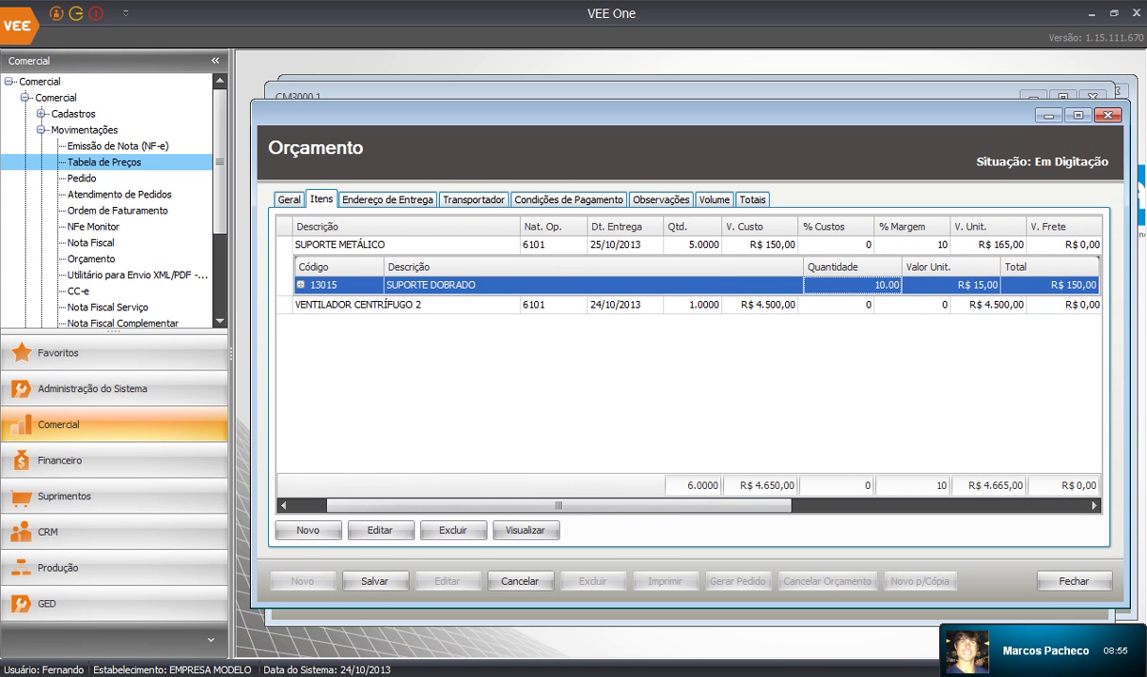
drag(560, 506, 852, 506)
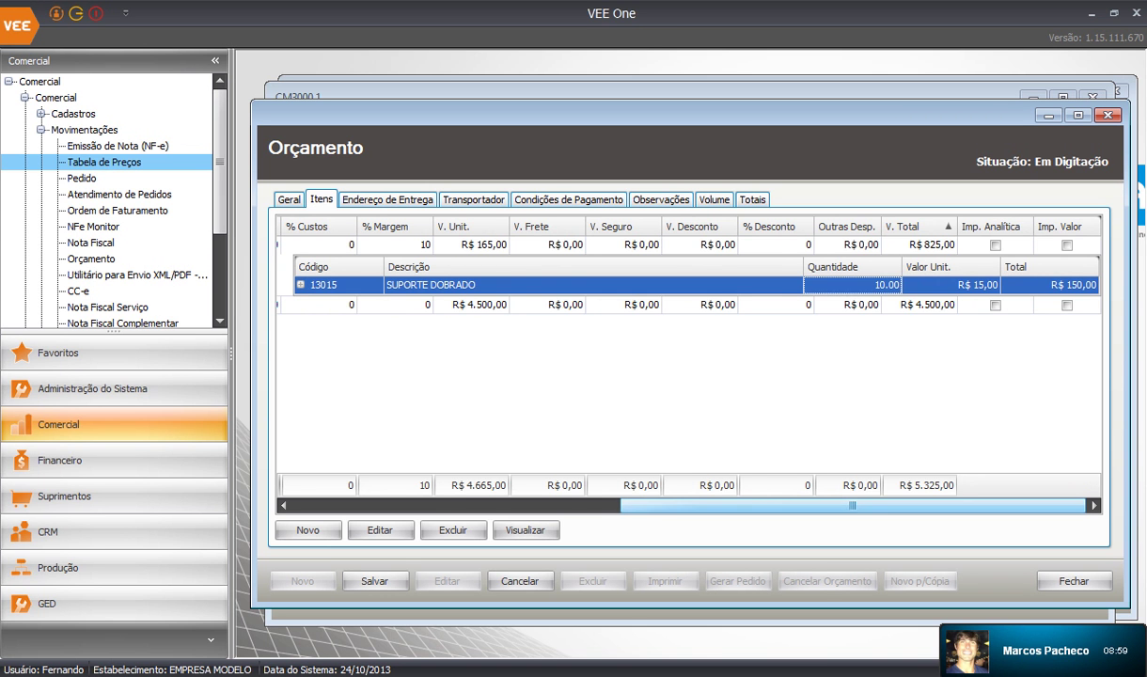
drag(853, 505, 525, 506)
click(451, 244)
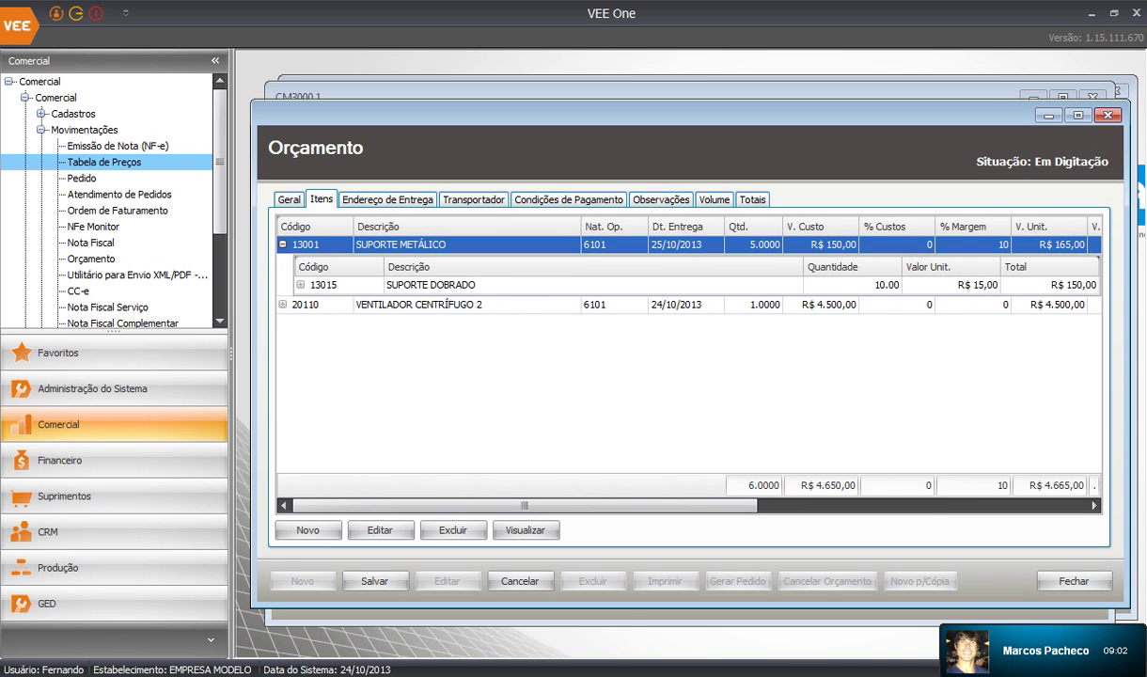
click(283, 245)
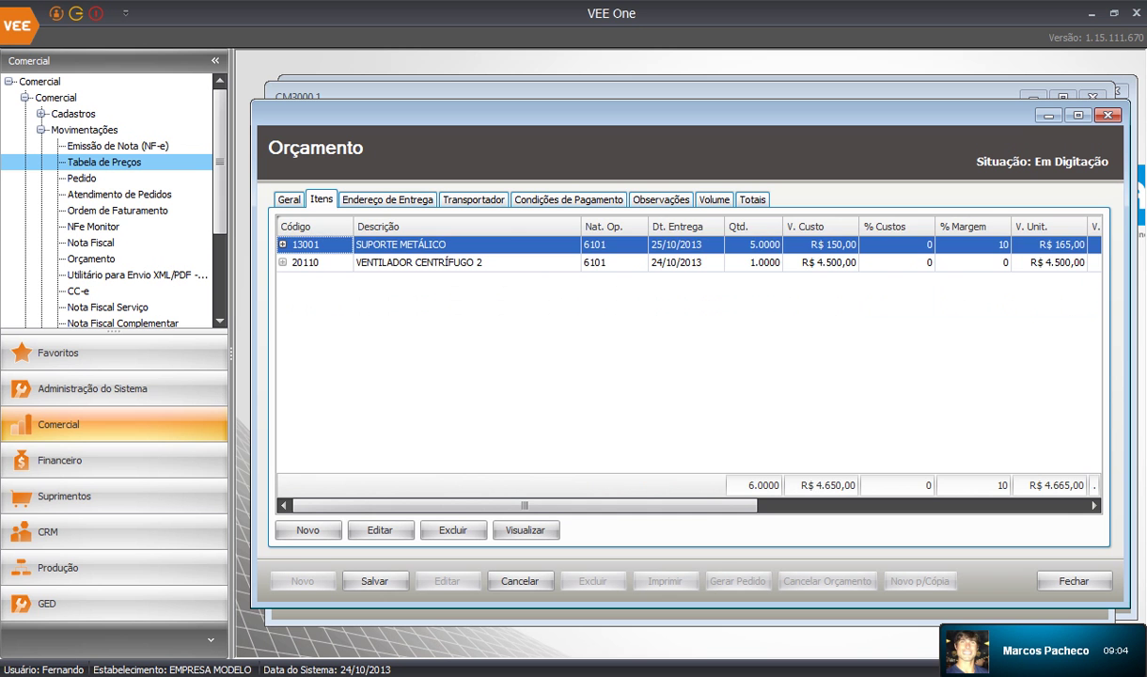
click(451, 262)
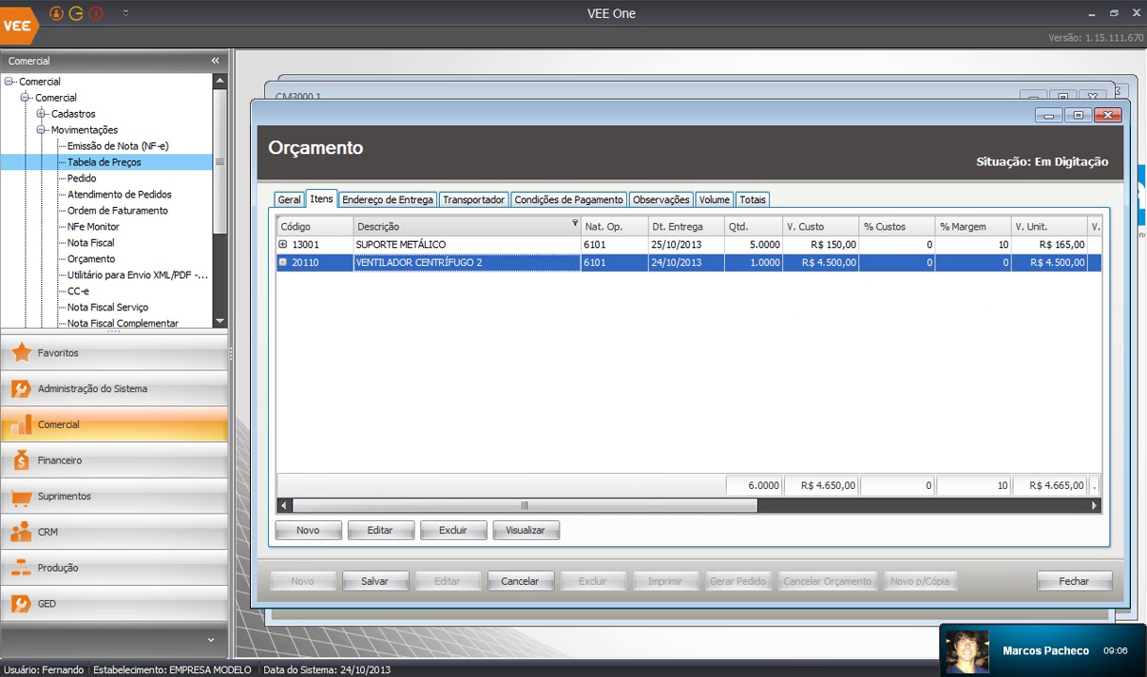
click(460, 245)
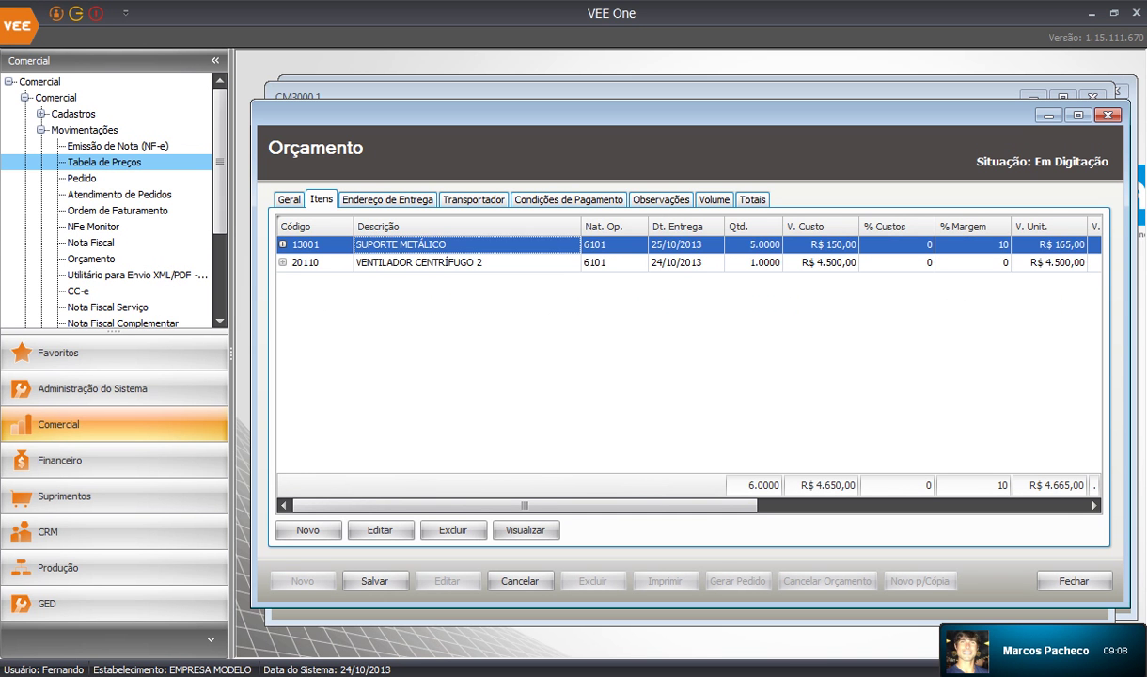
click(393, 199)
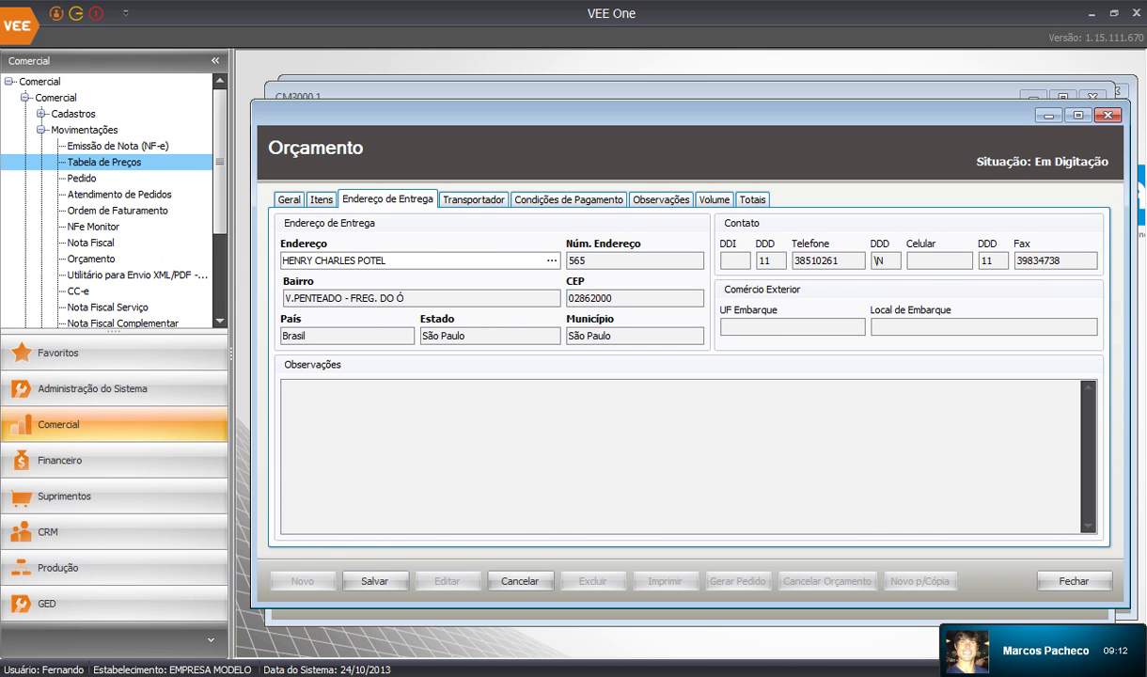
Set the quote's carrier to TRANSPORTES PAVANELLO (3849)
click(474, 199)
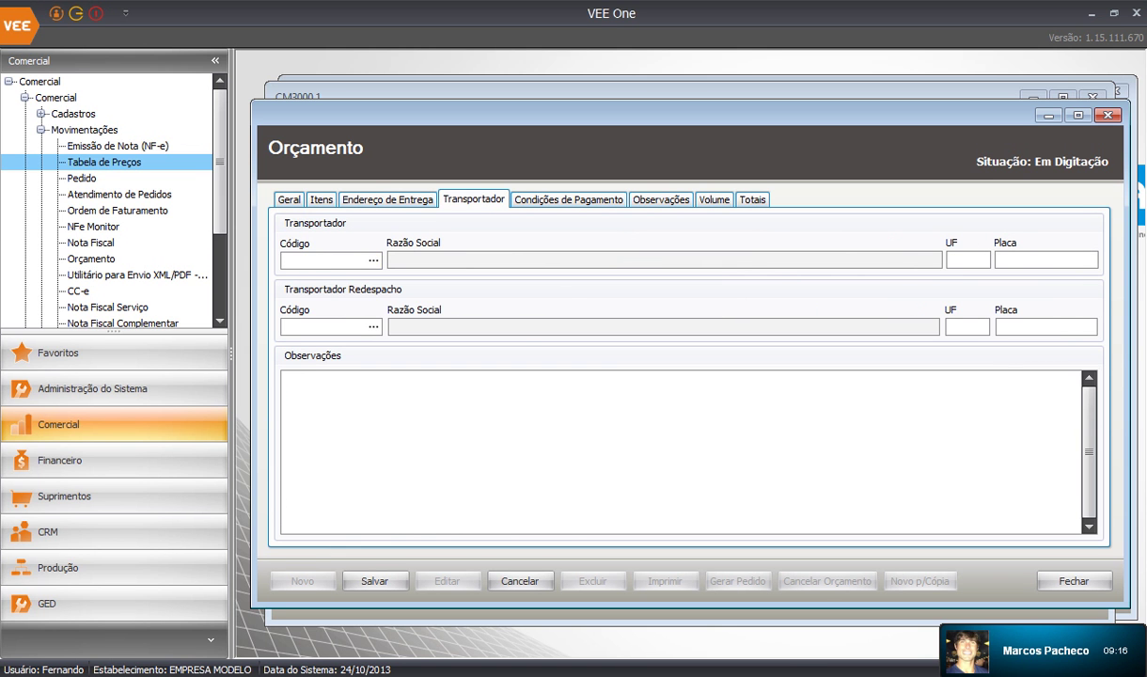
click(41, 114)
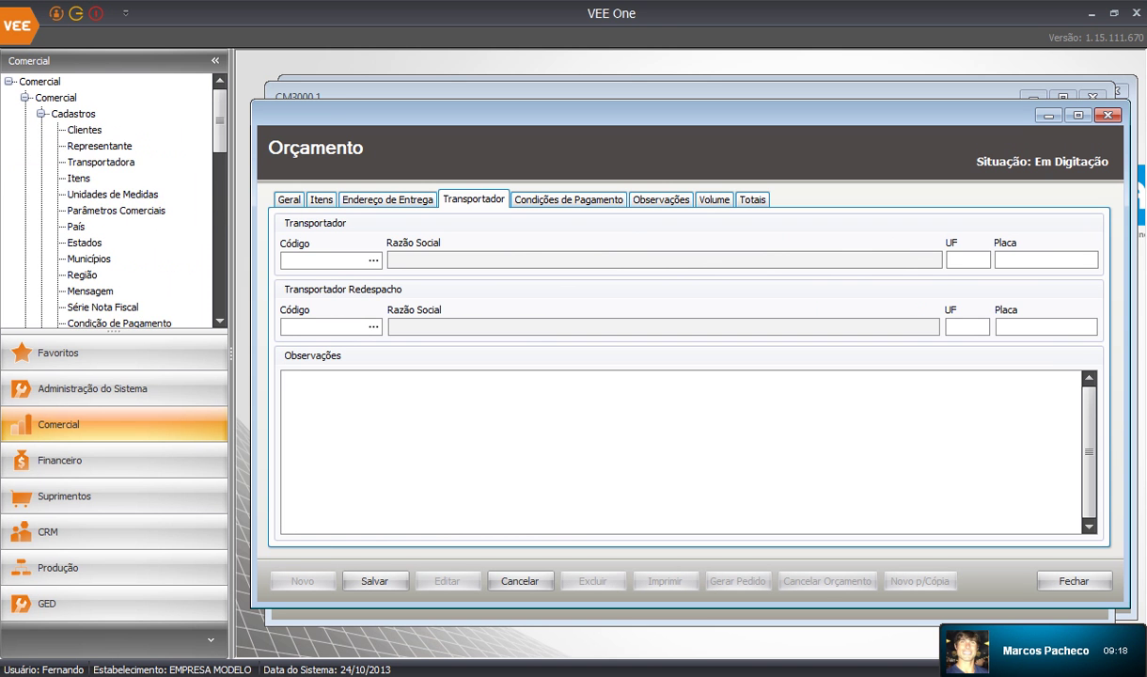
click(40, 114)
click(373, 260)
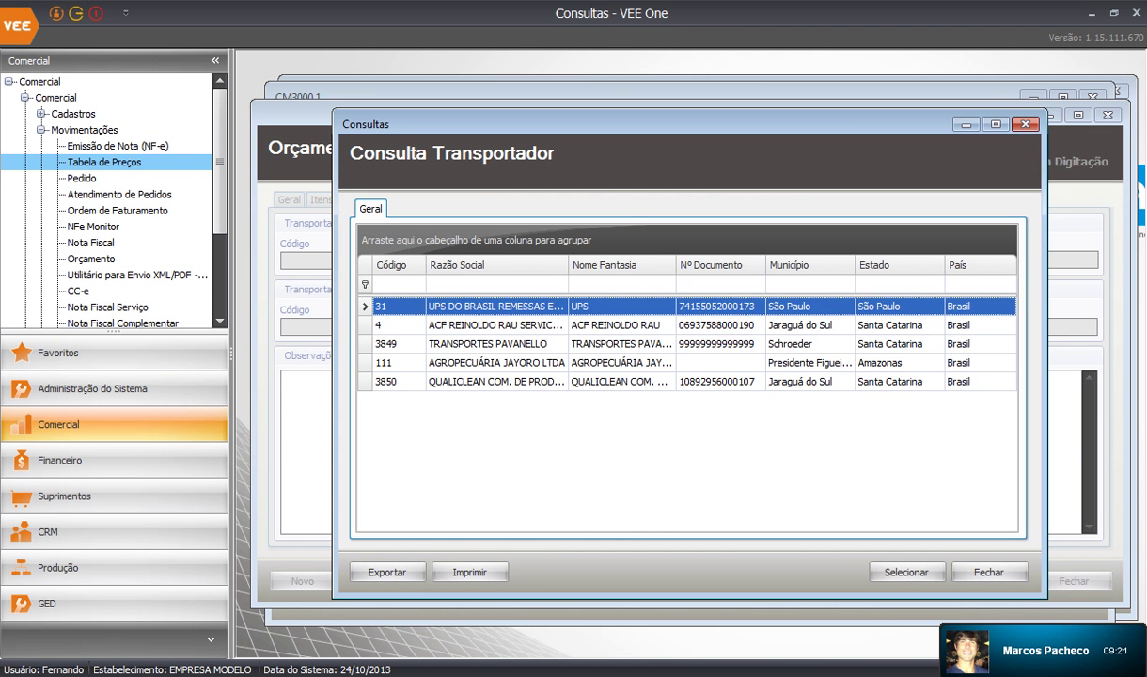
click(488, 344)
double_click(488, 344)
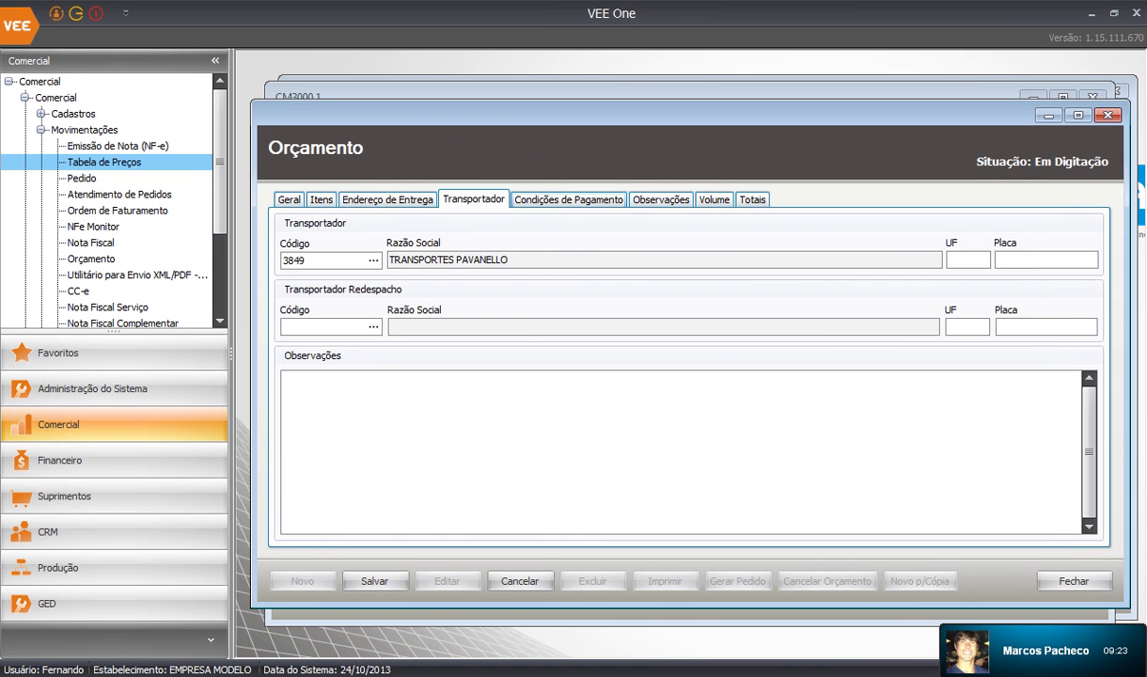
Set the payment condition to 999 CONDIÇÃO ESPECIAL
click(568, 200)
click(371, 260)
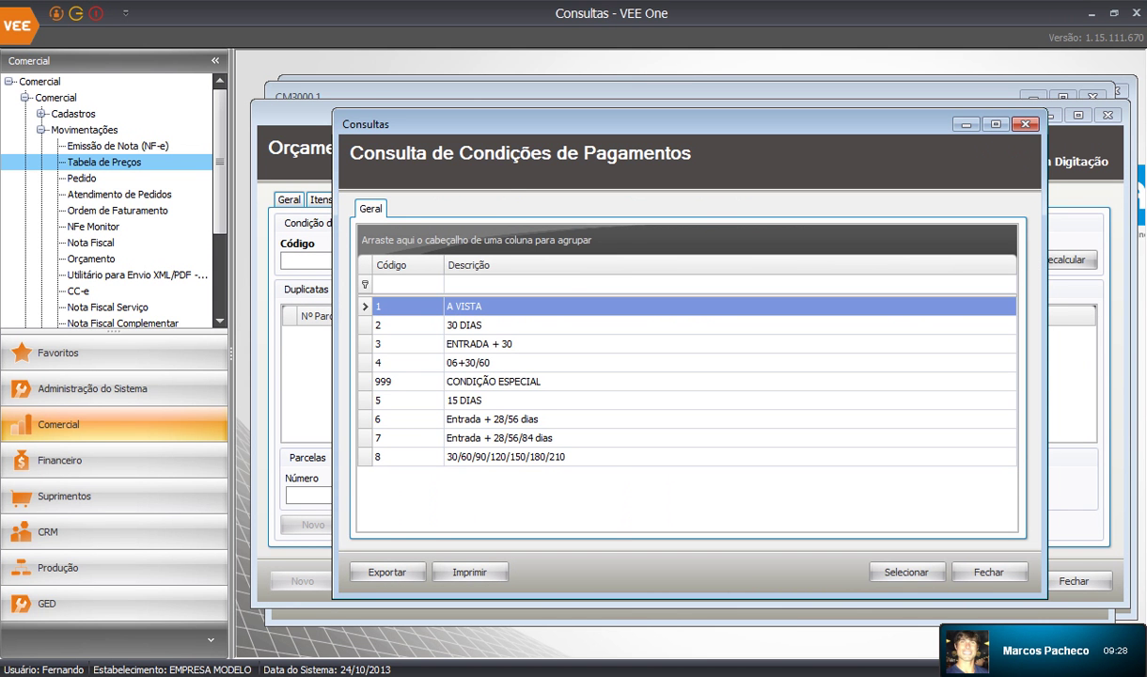
click(493, 382)
double_click(492, 381)
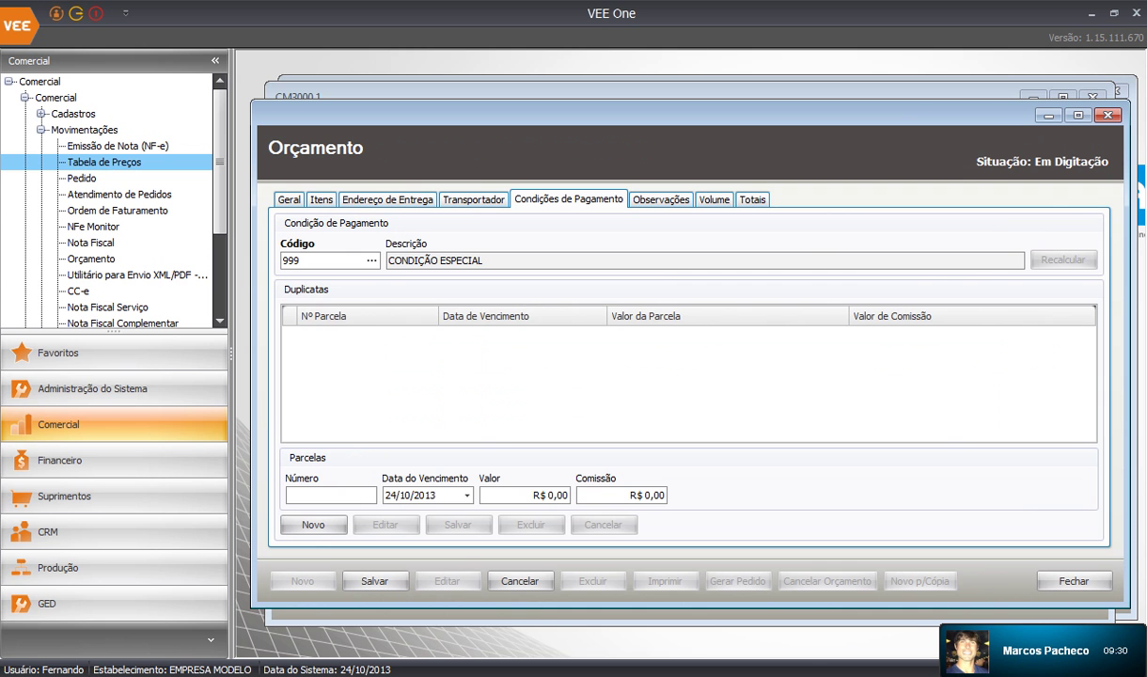
Add and save one R$ 5.325,00 installment due 01/11/2013
click(314, 524)
click(467, 495)
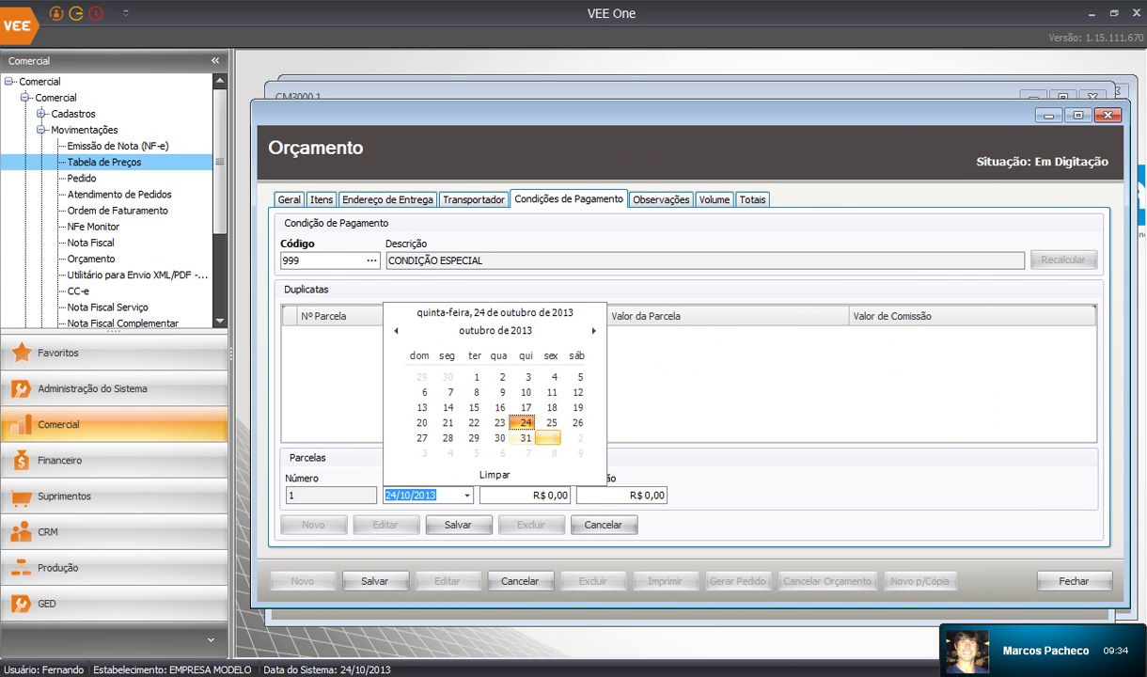
click(553, 438)
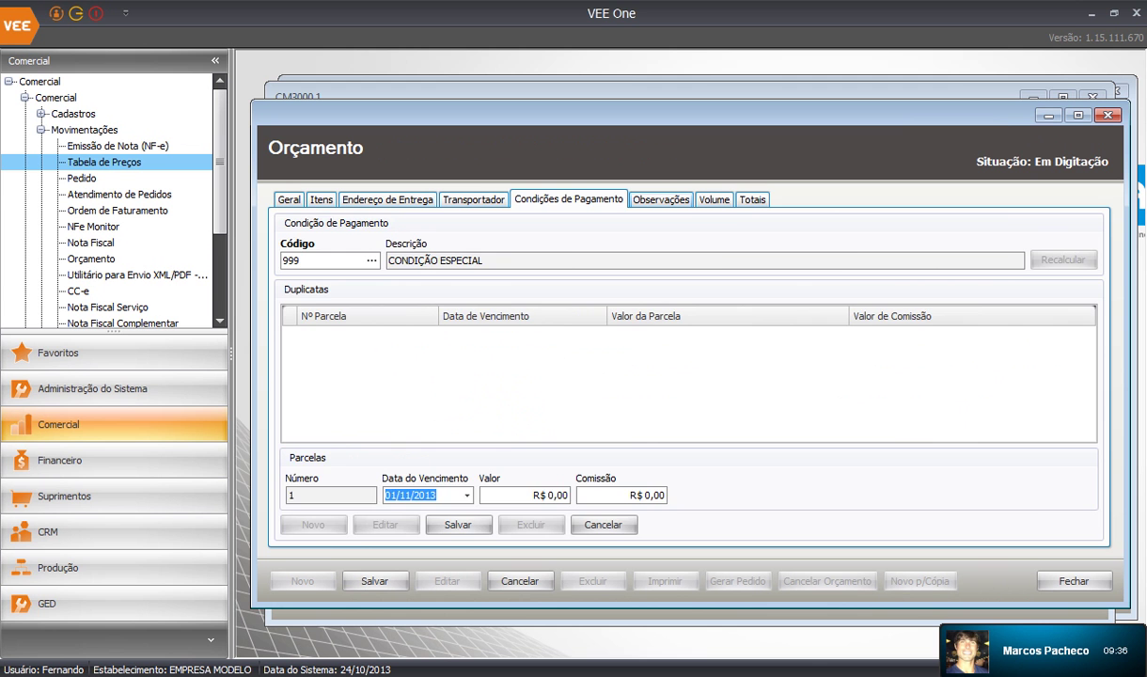
click(752, 199)
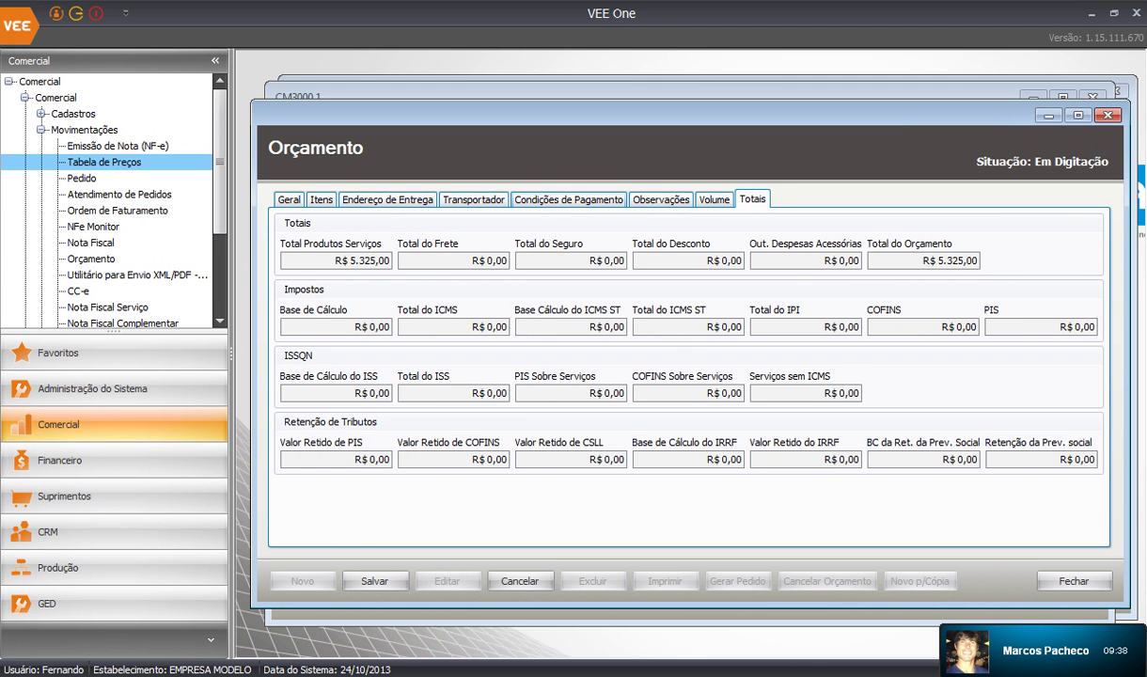
click(568, 199)
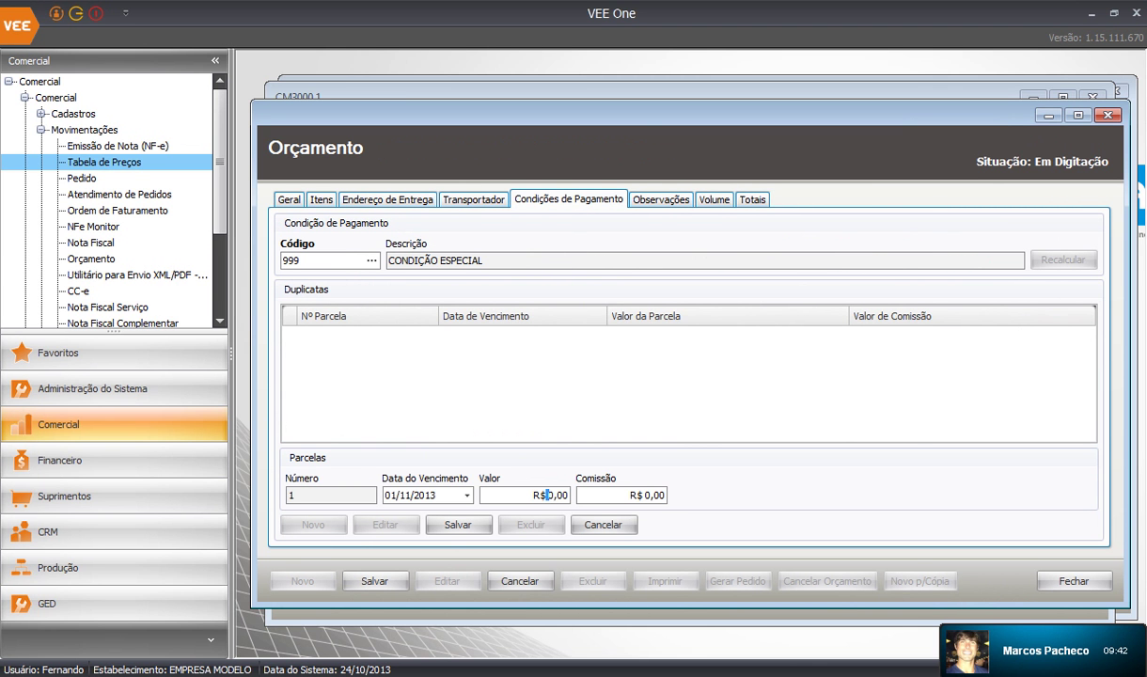
click(546, 494)
text(5325)
click(459, 525)
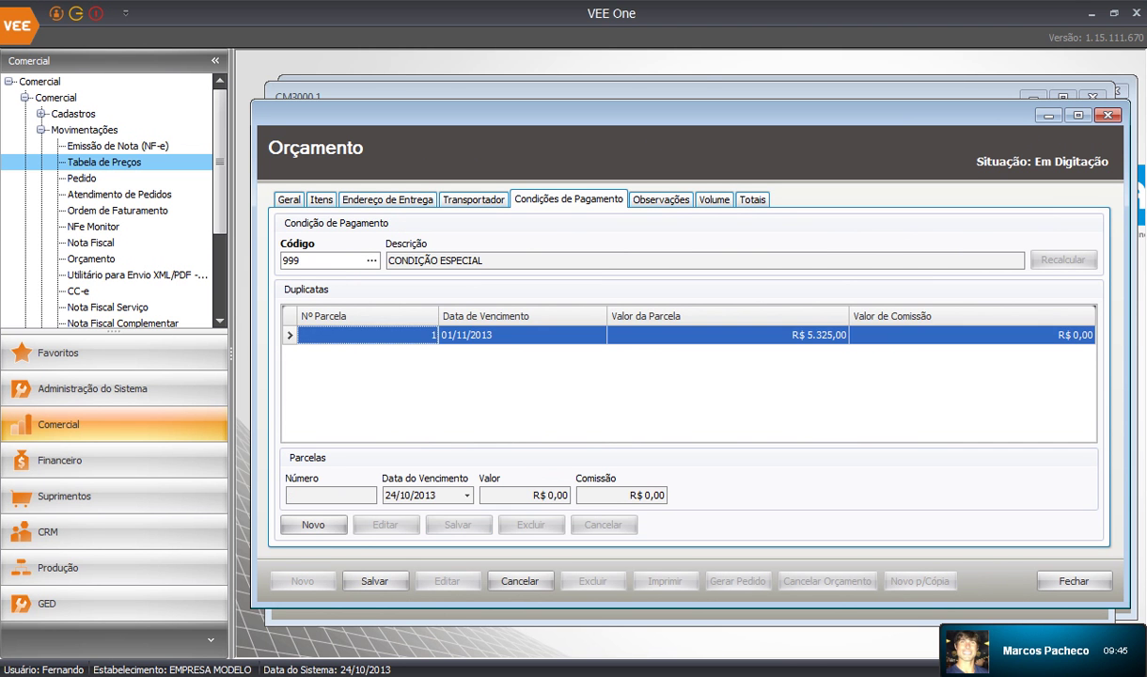
click(661, 200)
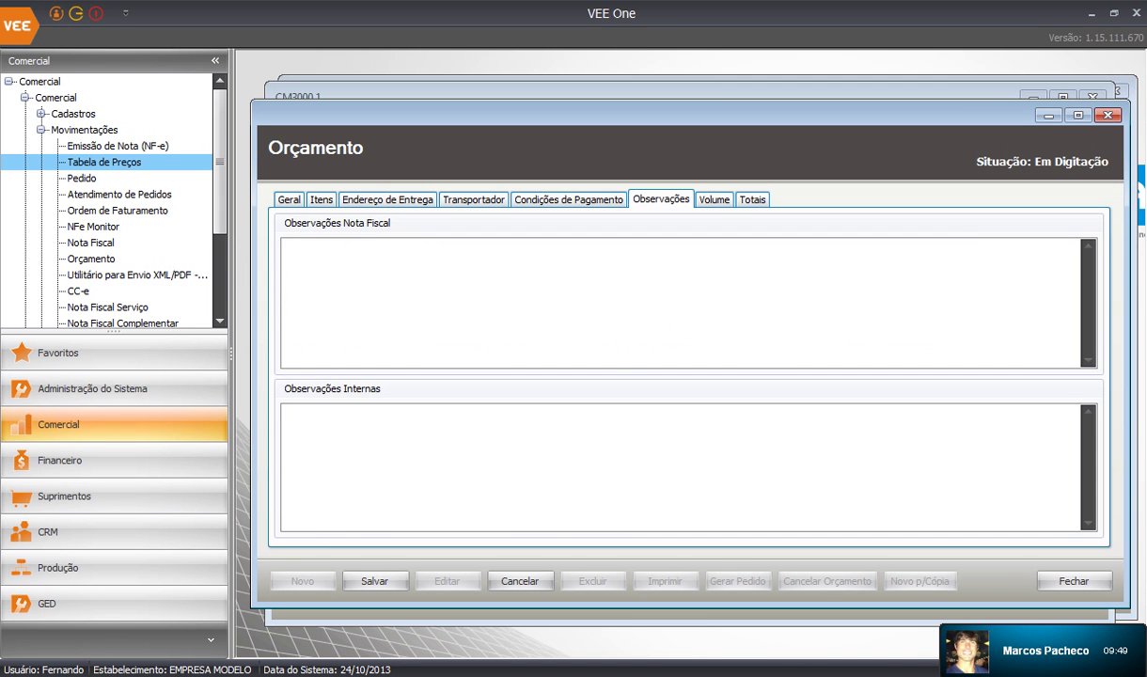
Remove the extra volume rows so the quote keeps a single volume
click(714, 200)
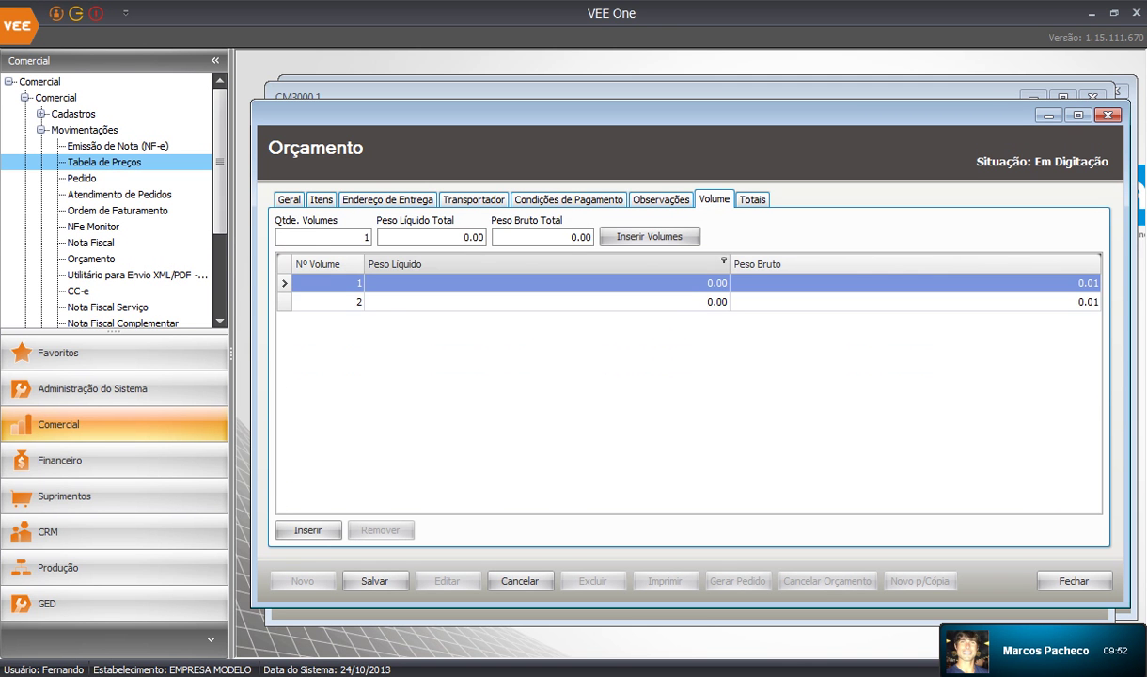
click(675, 301)
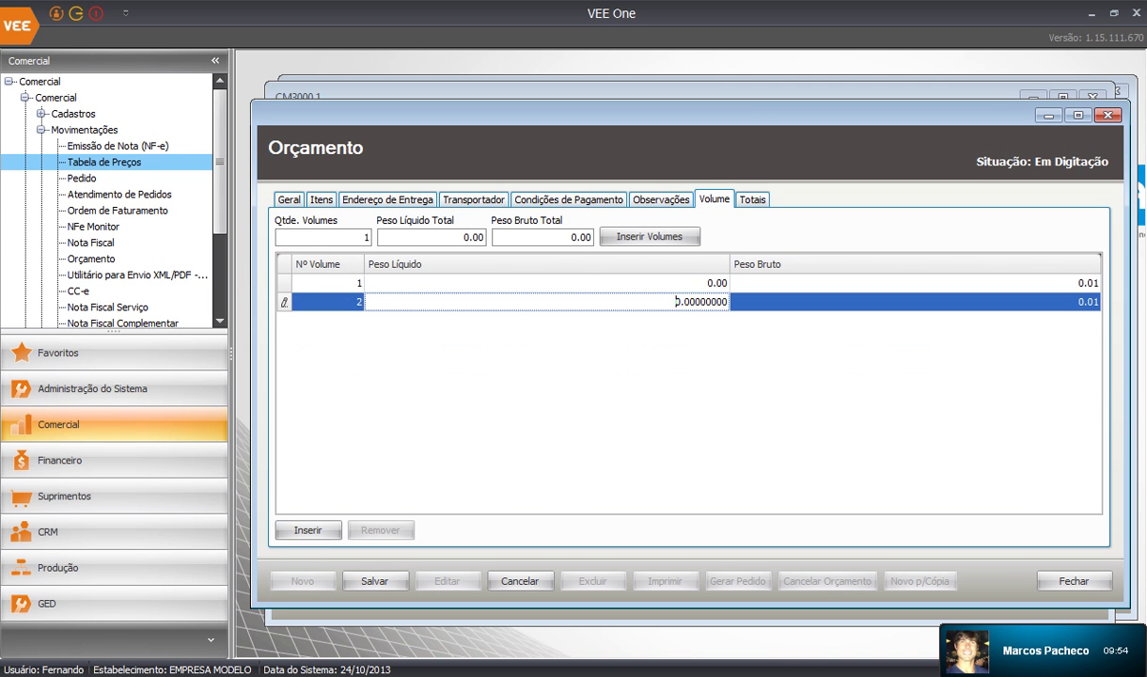
click(307, 529)
click(381, 529)
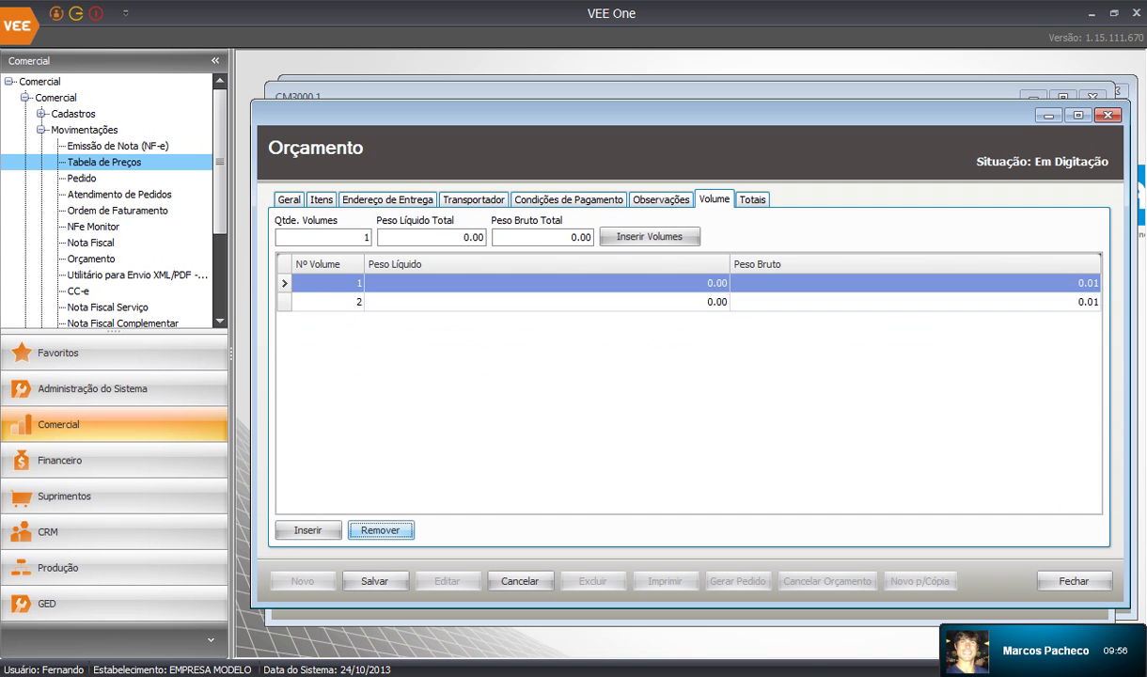
click(381, 529)
Review the R$ 5.325,00 quote total, then return to the Geral details
click(752, 199)
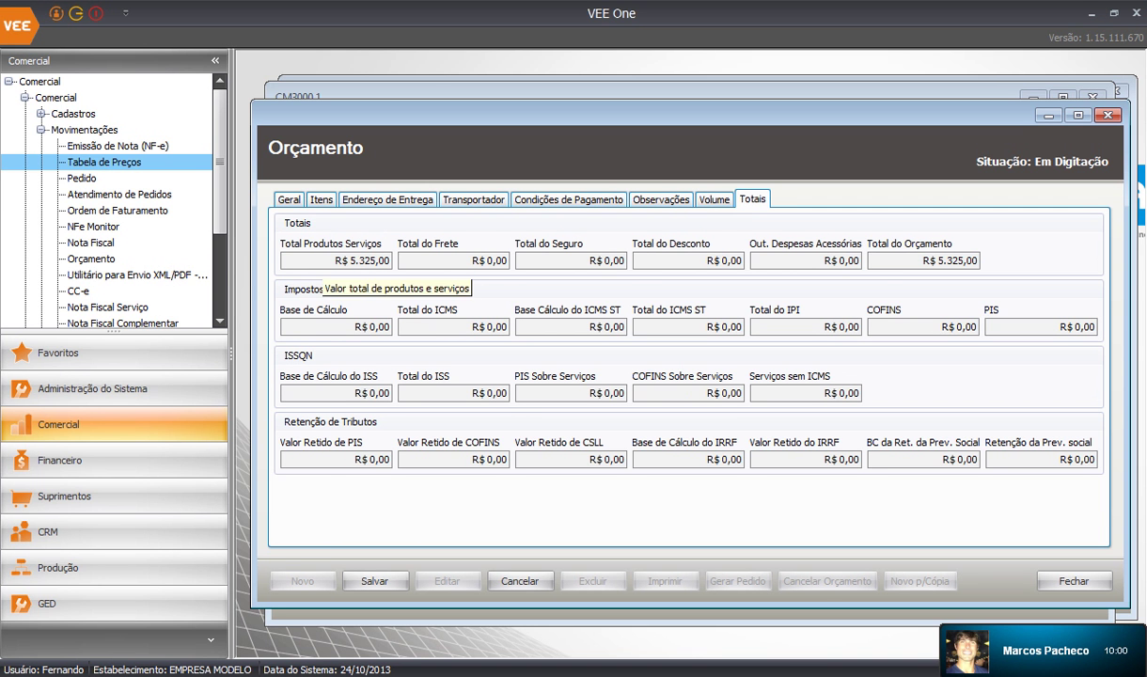
click(324, 262)
click(913, 262)
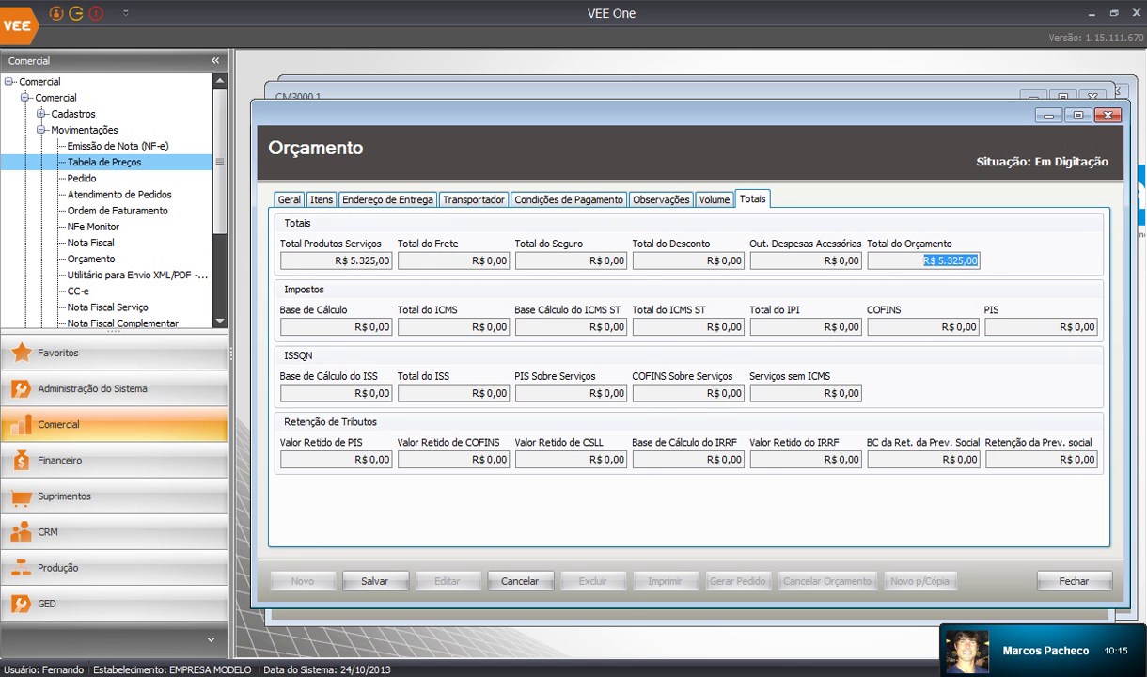
click(290, 200)
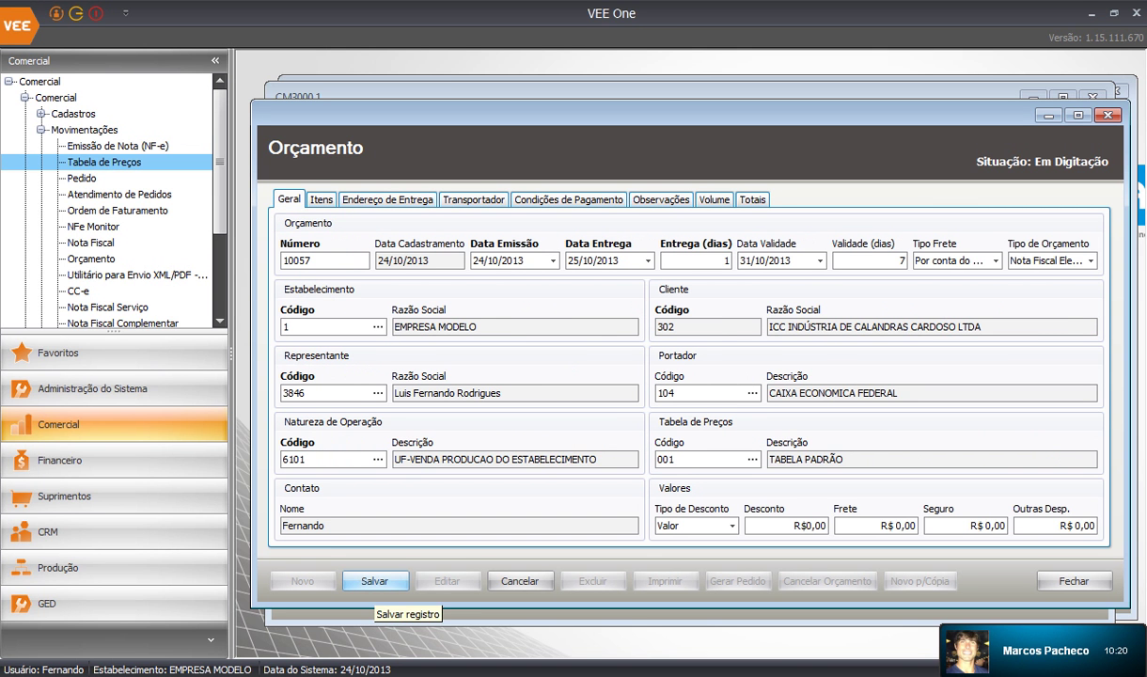
Save quote 10057 using the Modelo Padrão de Orçamento.docx template
click(375, 580)
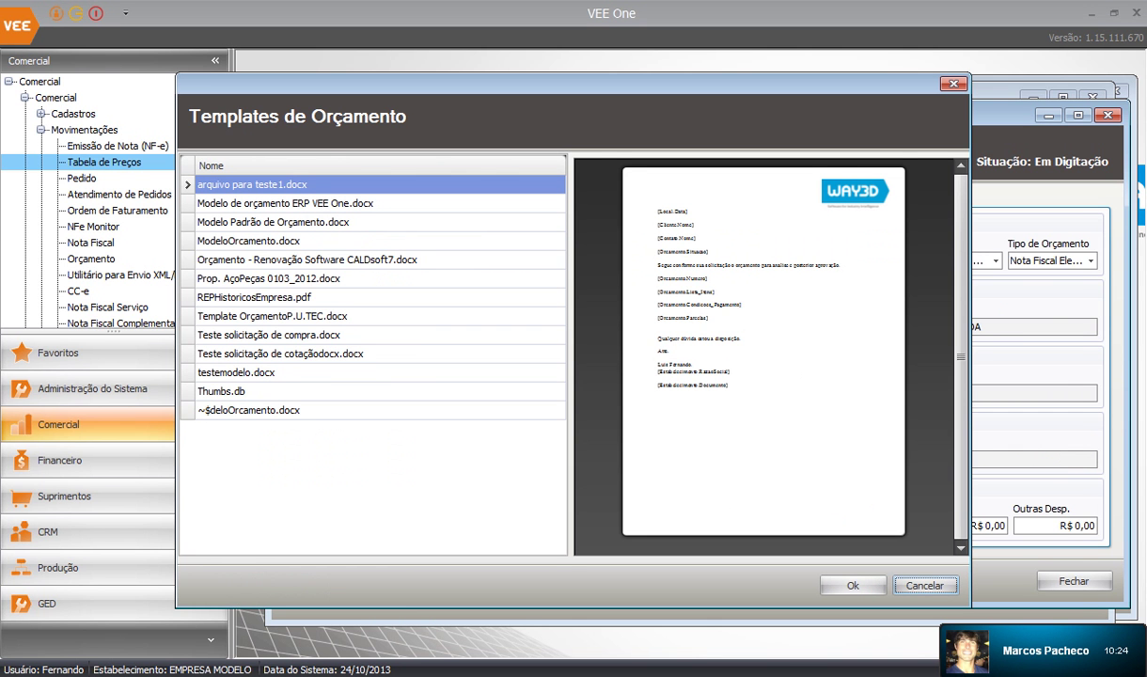
drag(573, 83, 684, 85)
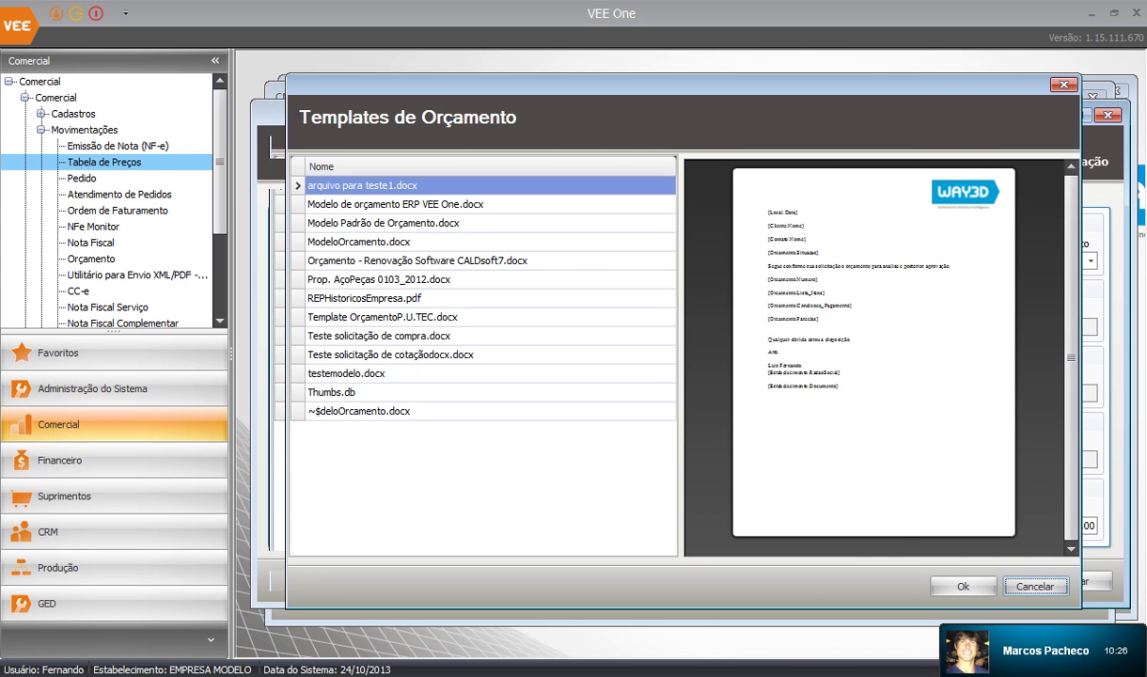
click(384, 223)
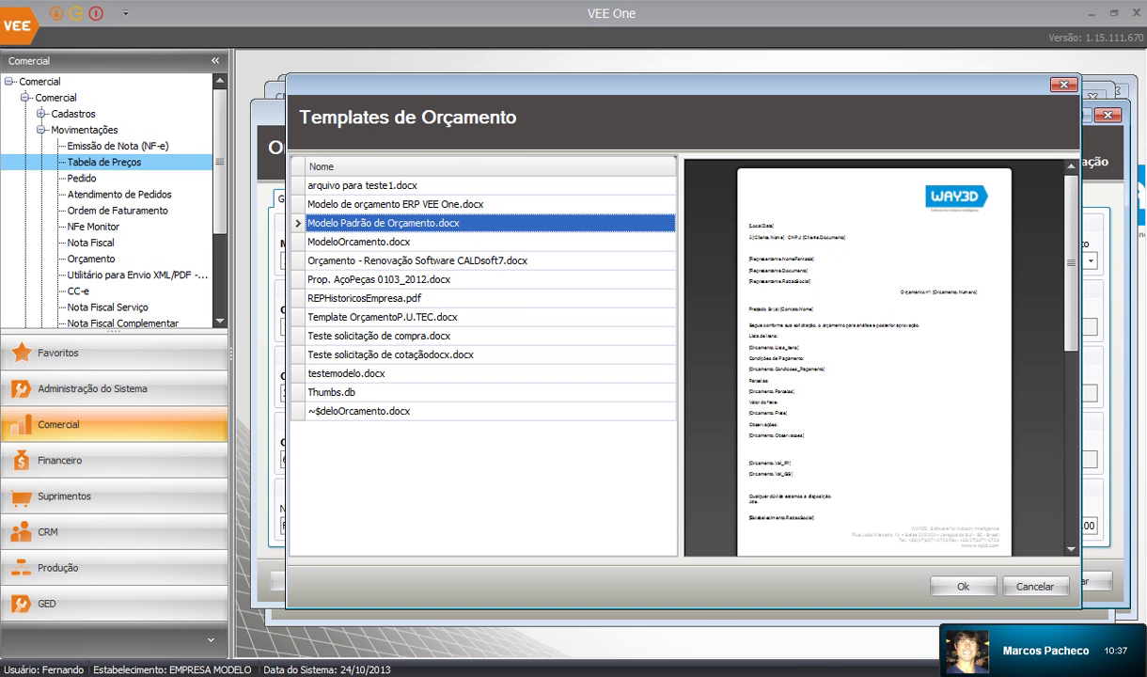
click(961, 587)
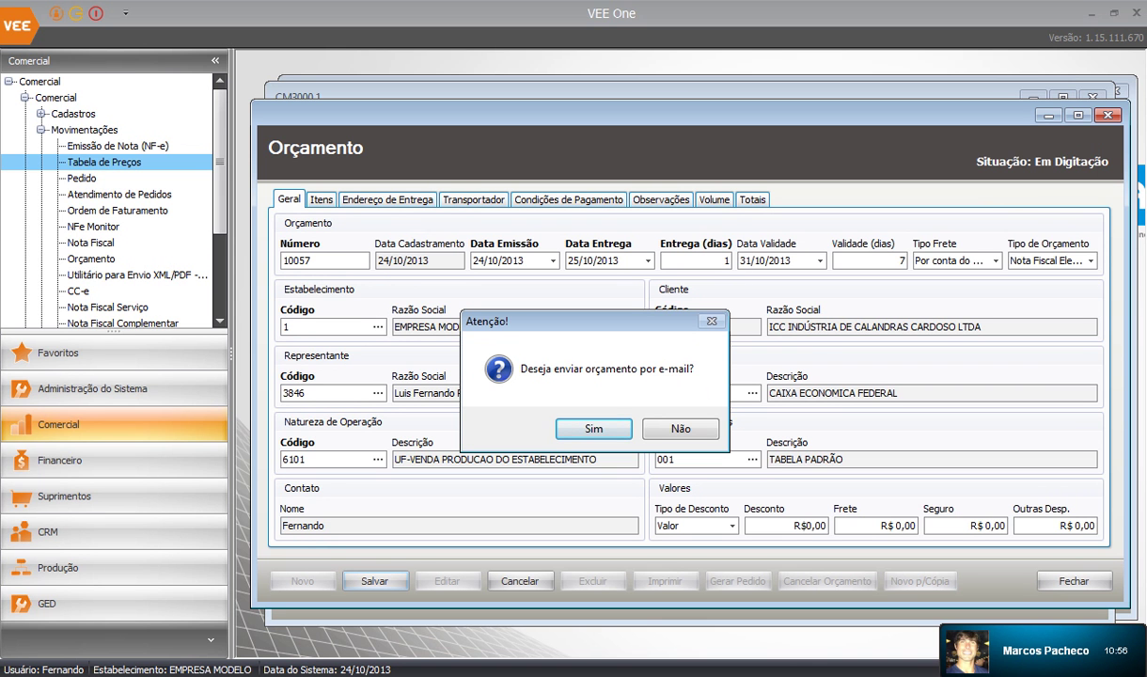
E-mail the quote 10057 PDF to the support address, no Bcc, body text 'Teste.'
key(Return)
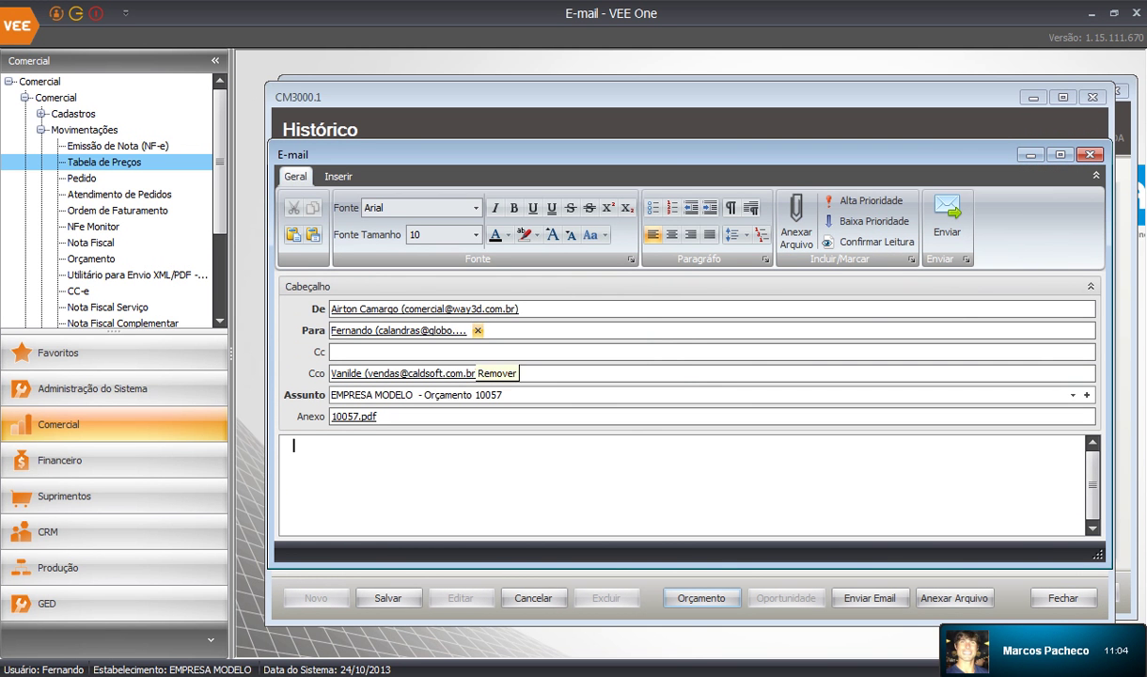
click(476, 330)
click(476, 331)
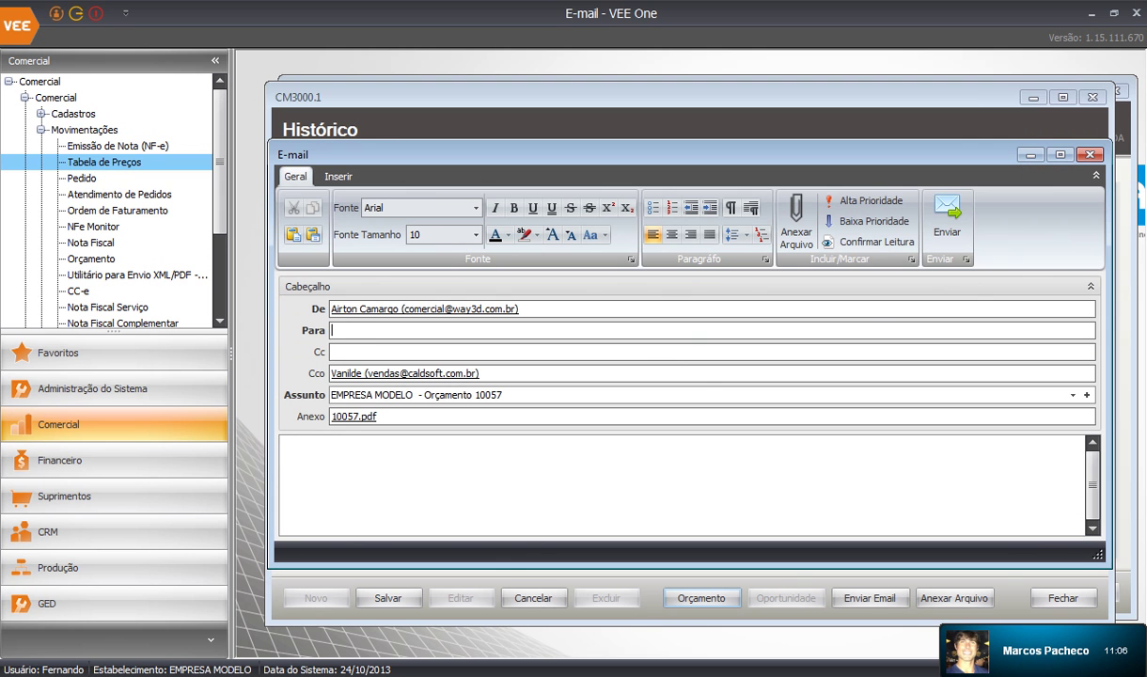
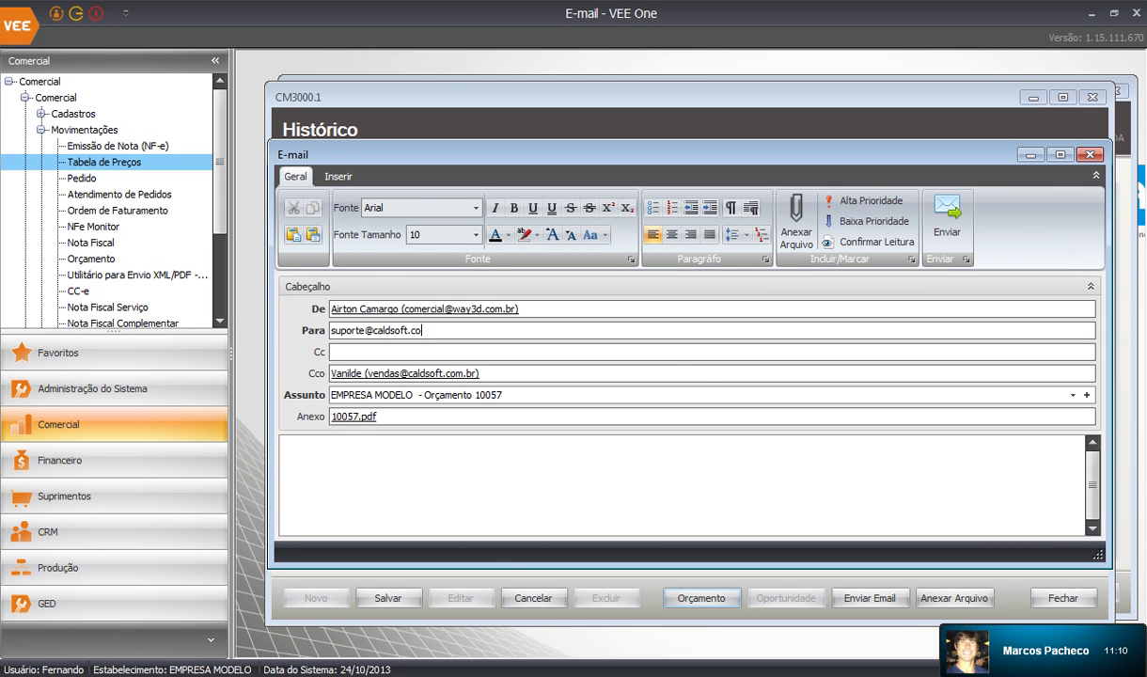
click(478, 373)
text(Teste.)
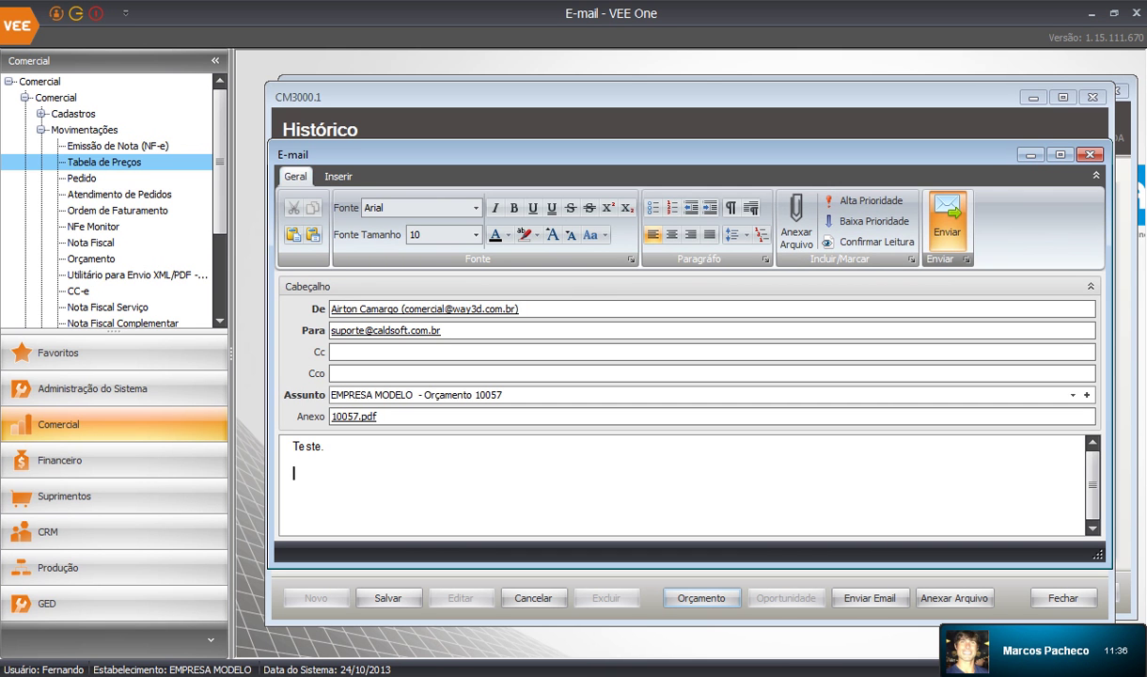
click(947, 225)
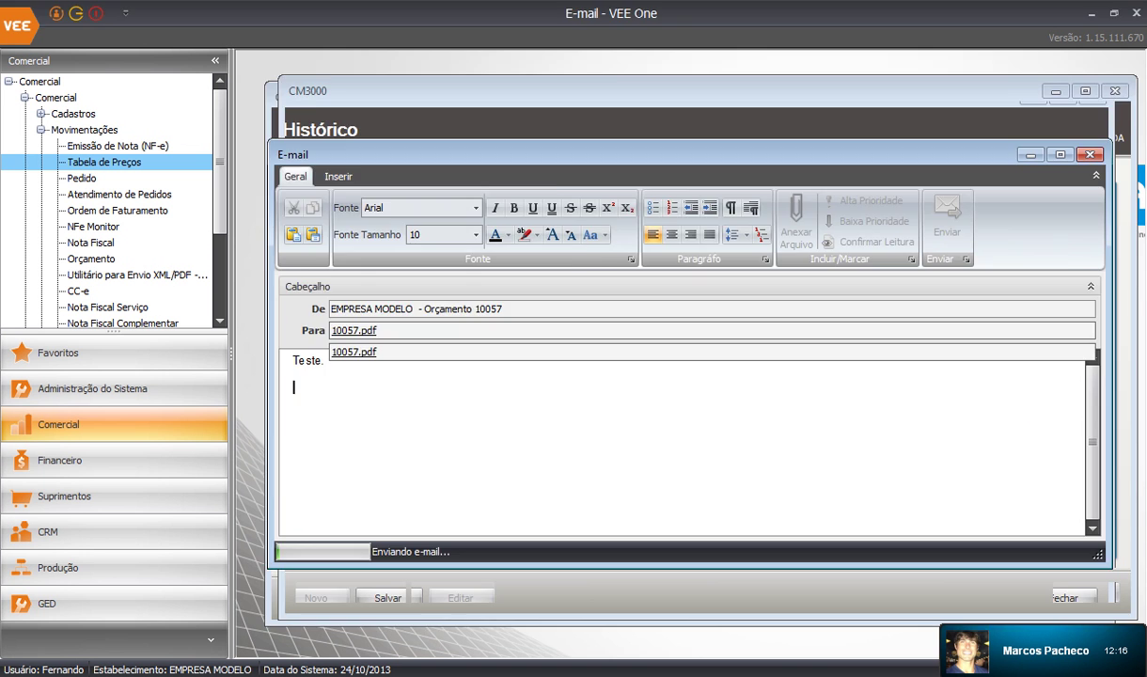
Inspect the Orçamento history record listing 10057.pdf in the PROPOSTA COMERCIAL - BRASIL process
key(Return)
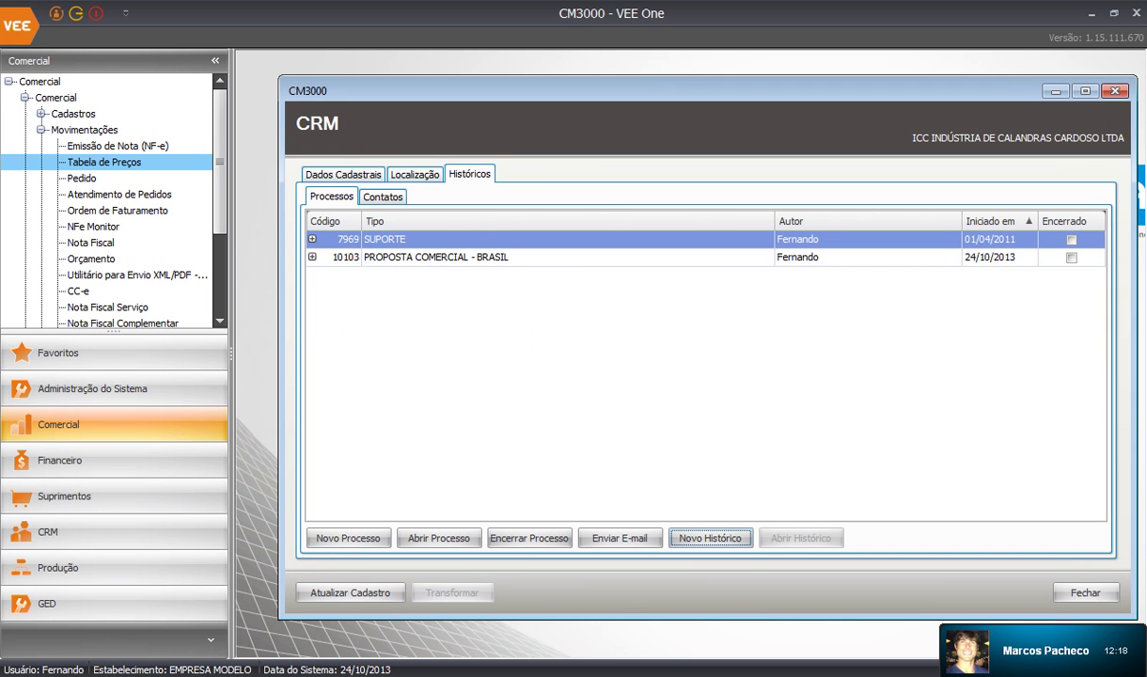
click(312, 256)
click(1077, 369)
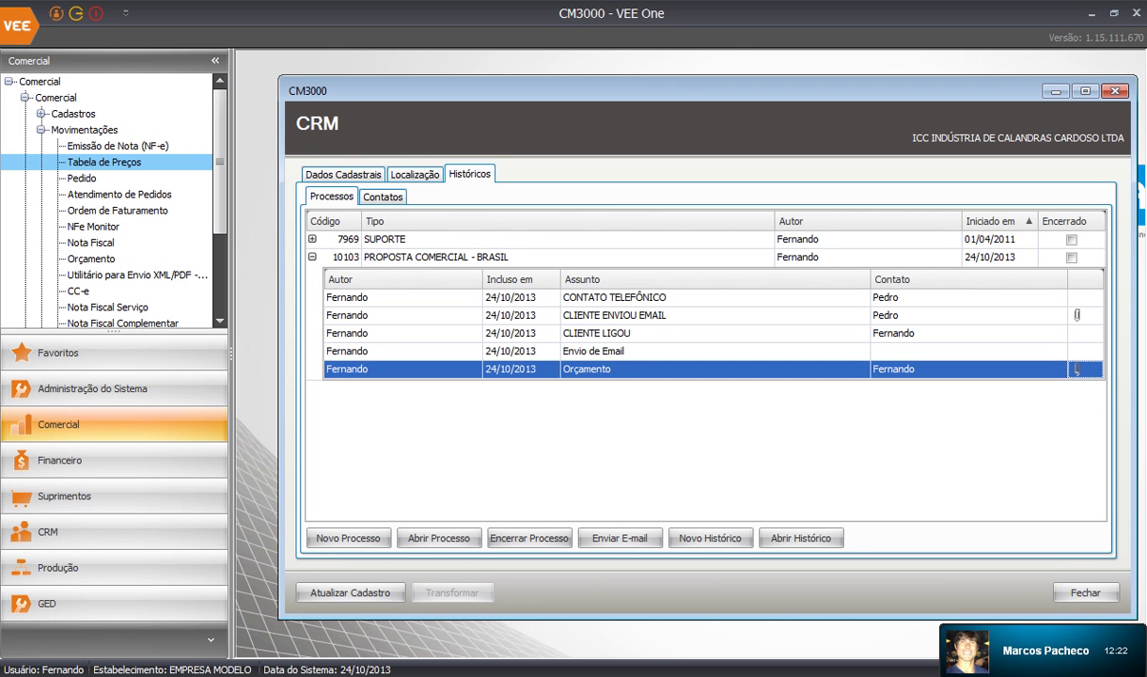
click(801, 538)
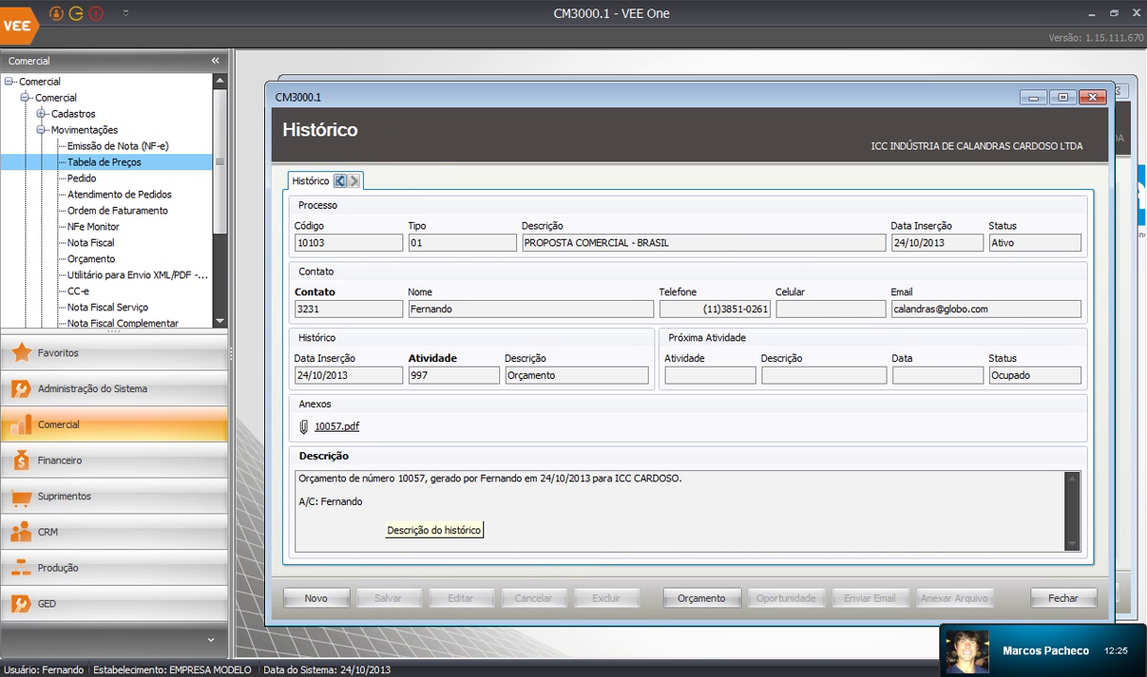
drag(397, 478, 432, 477)
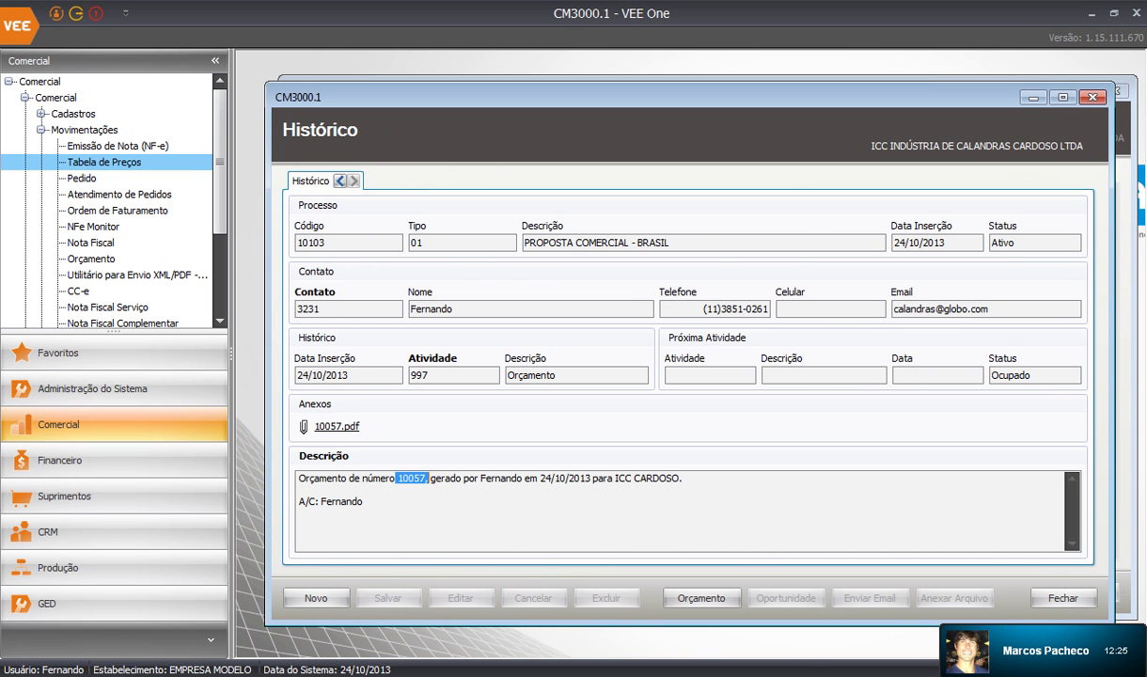
drag(551, 477, 684, 478)
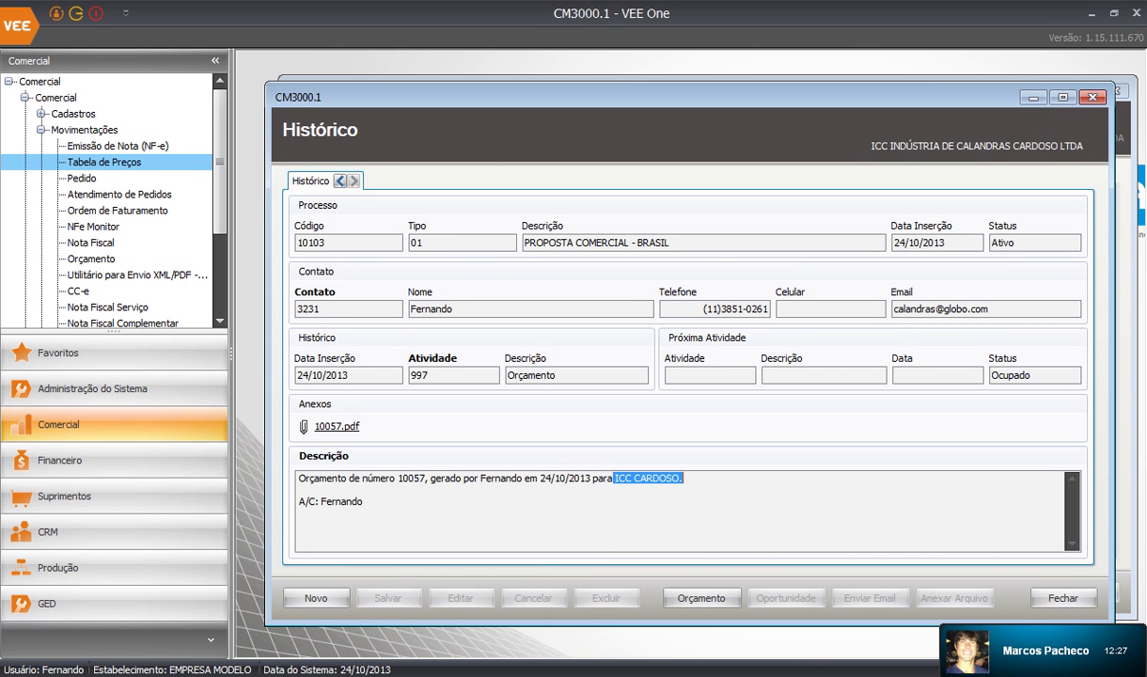
drag(299, 501, 362, 501)
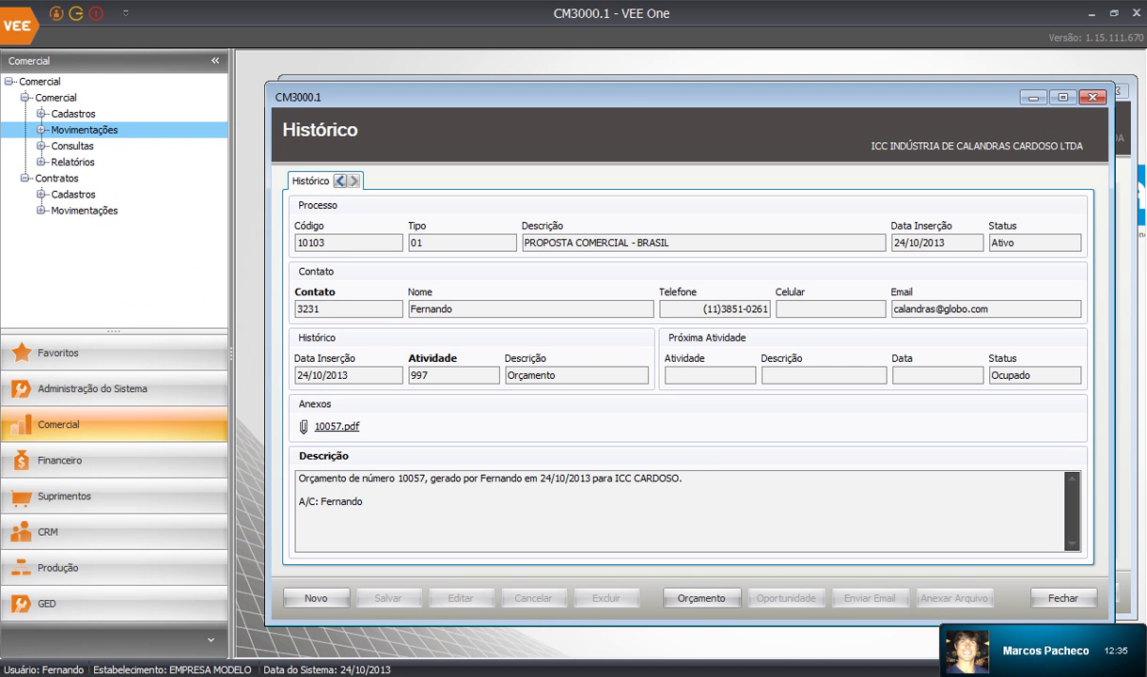
Expand the Comercial Cadastros entries and scroll down to Layout Orçamento
click(40, 114)
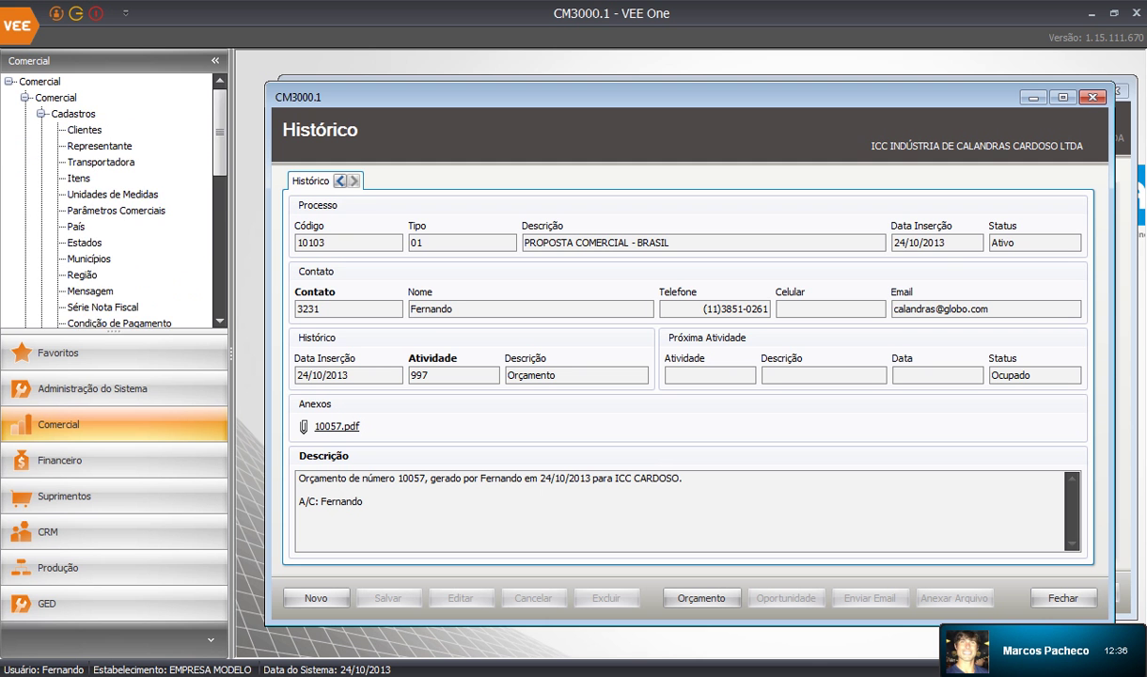
scroll(113, 202, down, 2)
scroll(112, 202, down, 3)
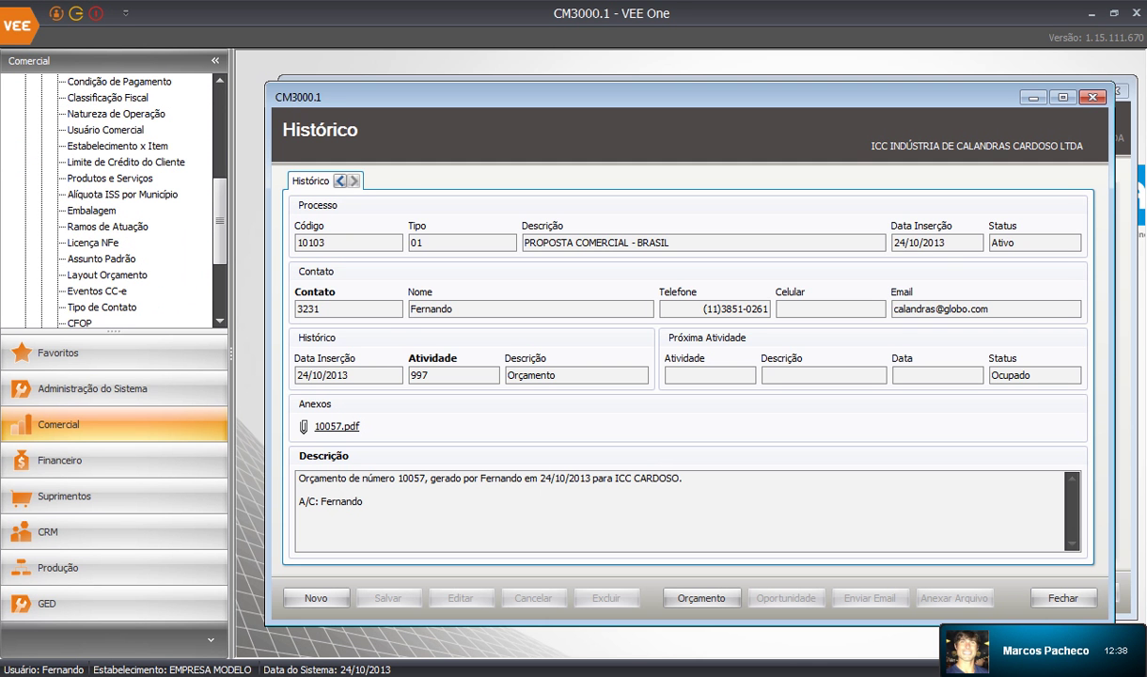
Open the Layout Orçamento editor and insert the [Cliente.Documento] field on its own line
click(107, 274)
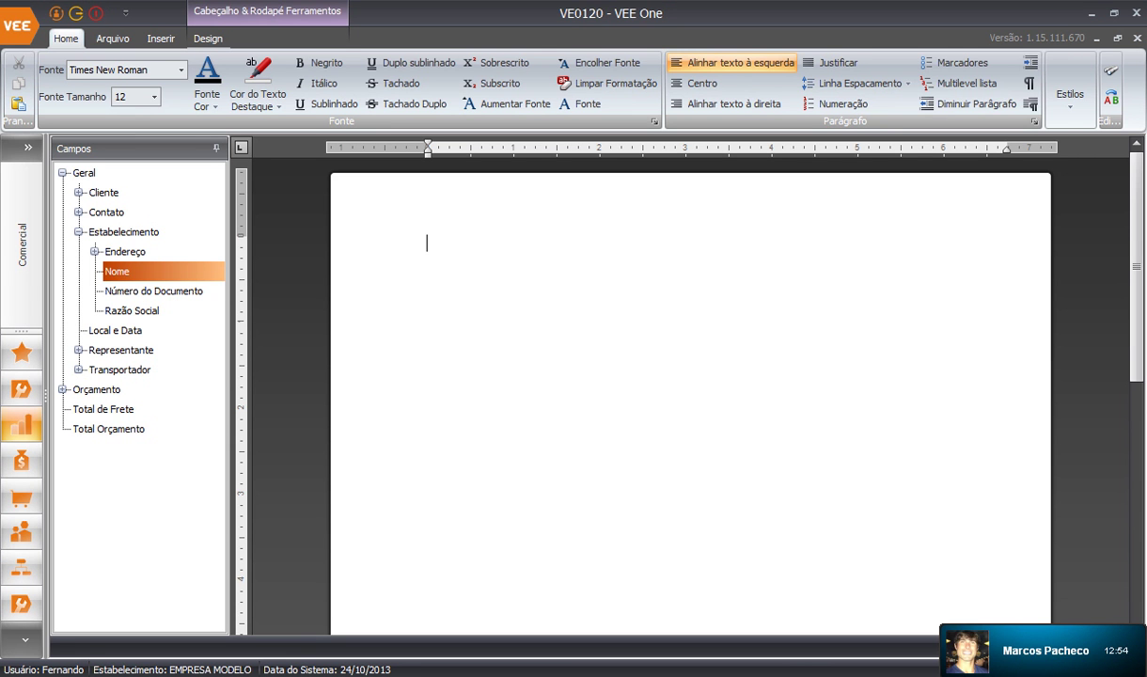
click(79, 193)
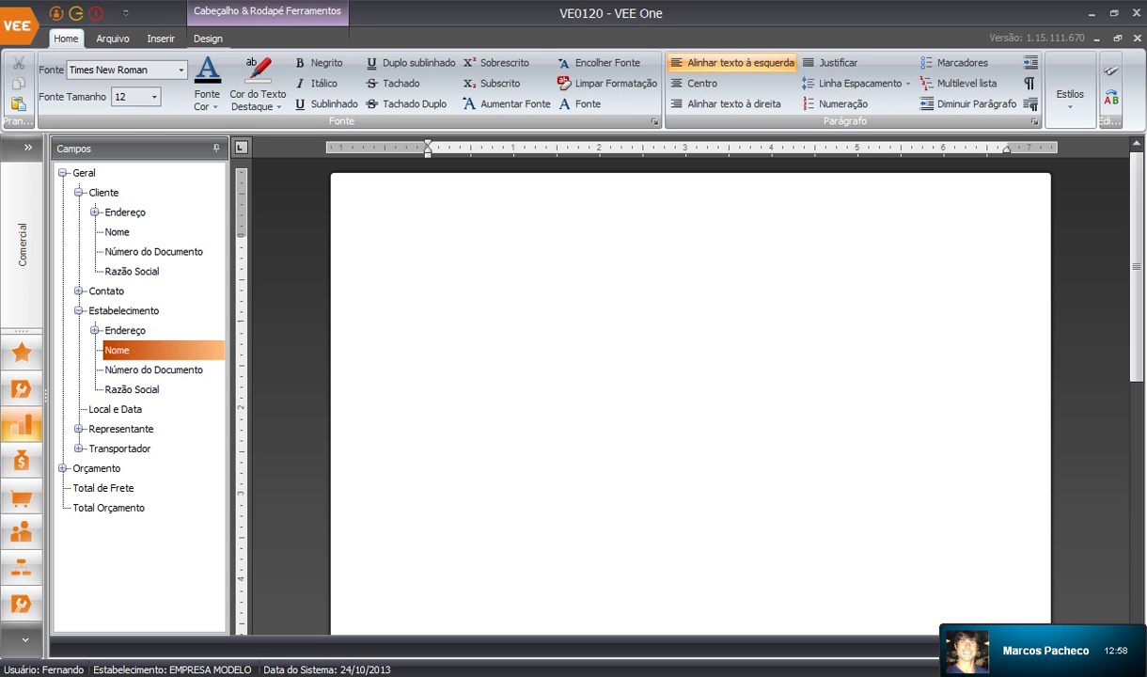
click(153, 252)
double_click(153, 252)
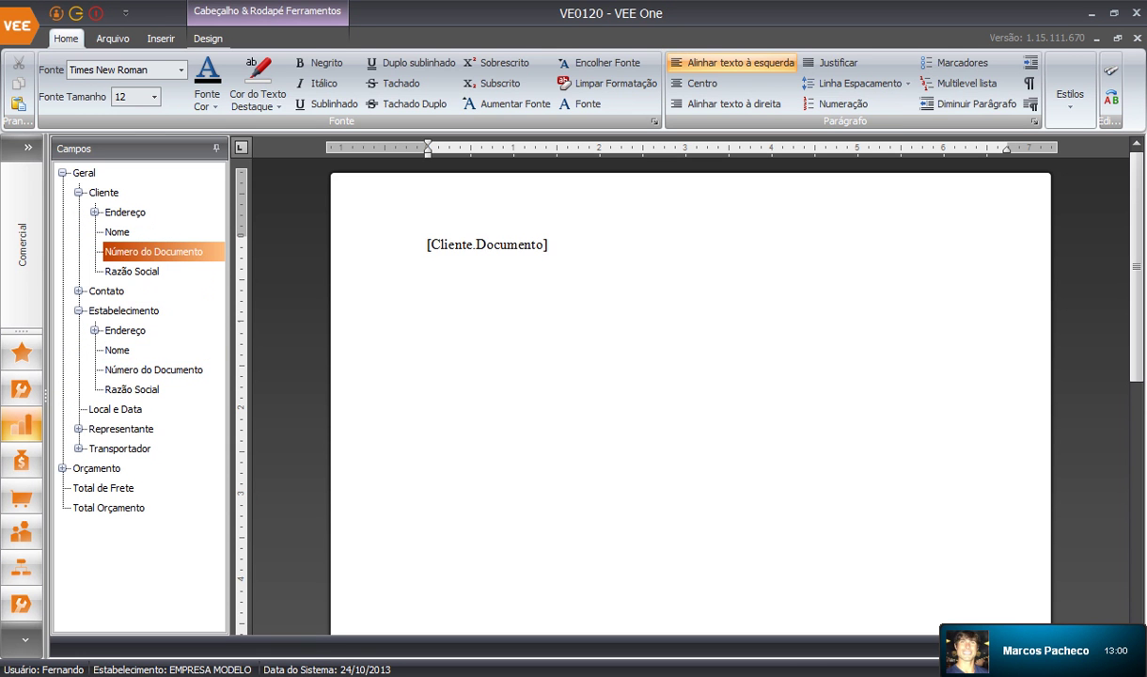
key(Return)
key(Return)
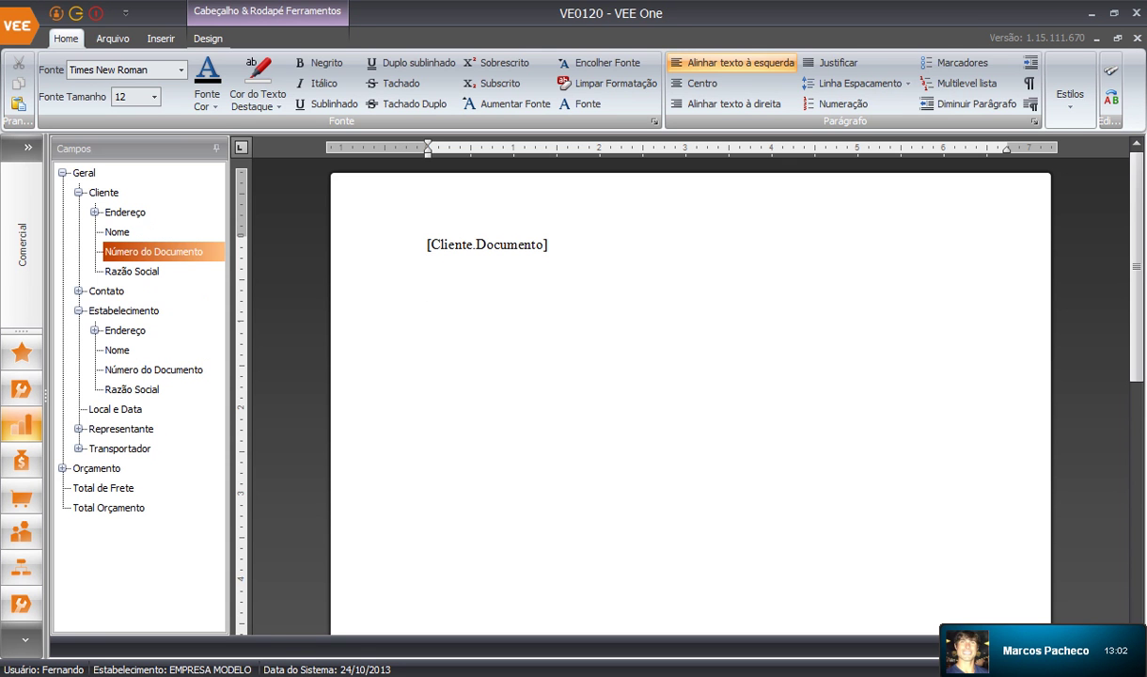
Add the client name, client company name and establishment name fields, one per line
double_click(117, 233)
click(516, 294)
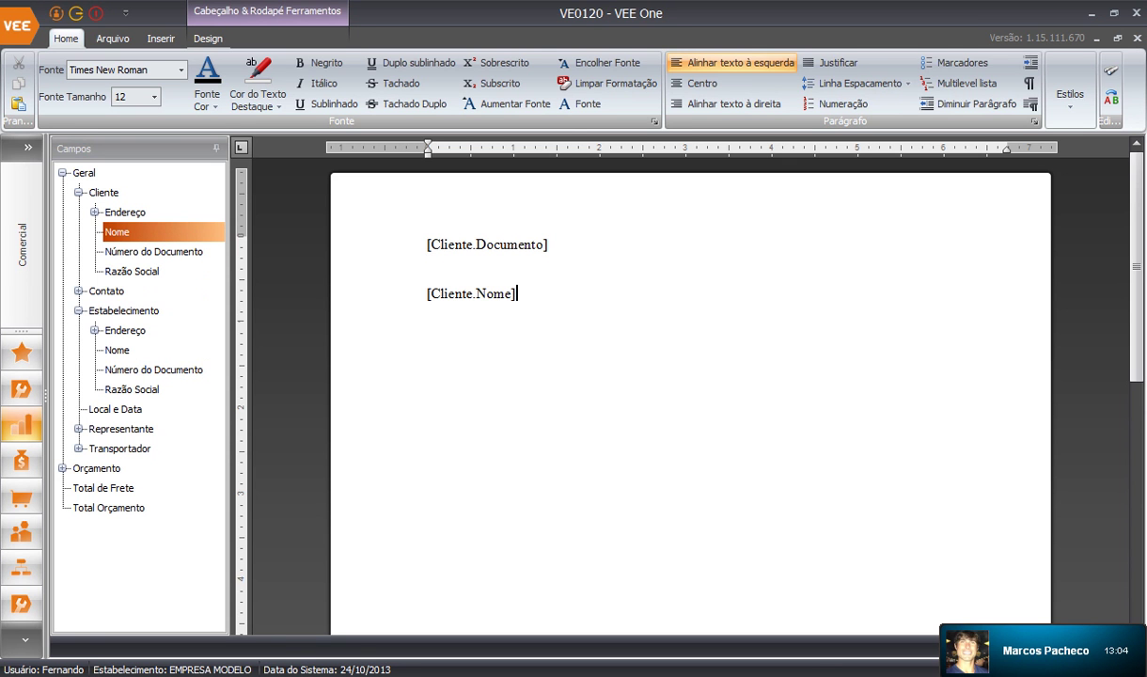
key(Return)
key(Return)
double_click(131, 272)
click(553, 344)
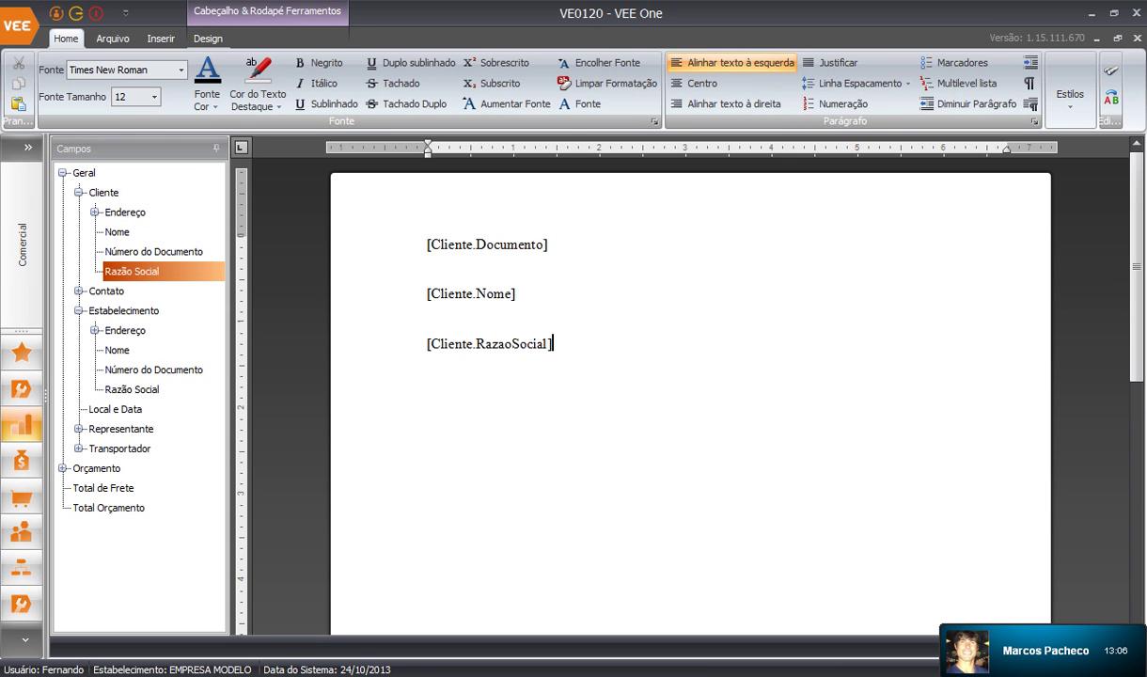
key(Return)
key(Return)
double_click(118, 350)
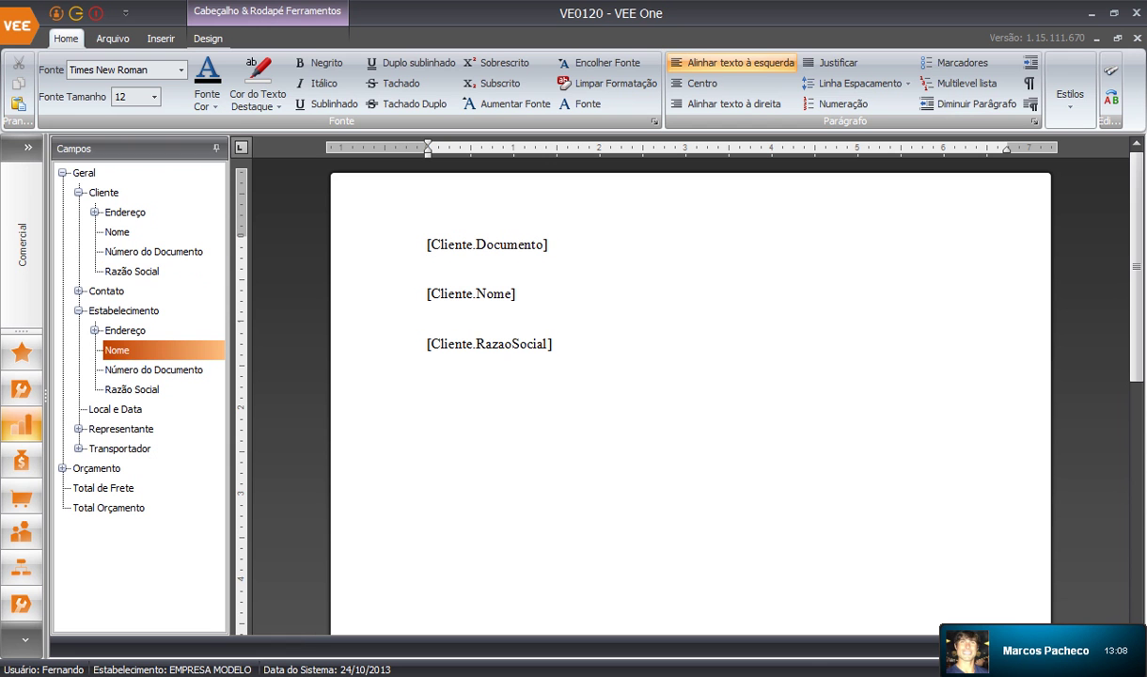
click(569, 393)
key(Return)
key(Return)
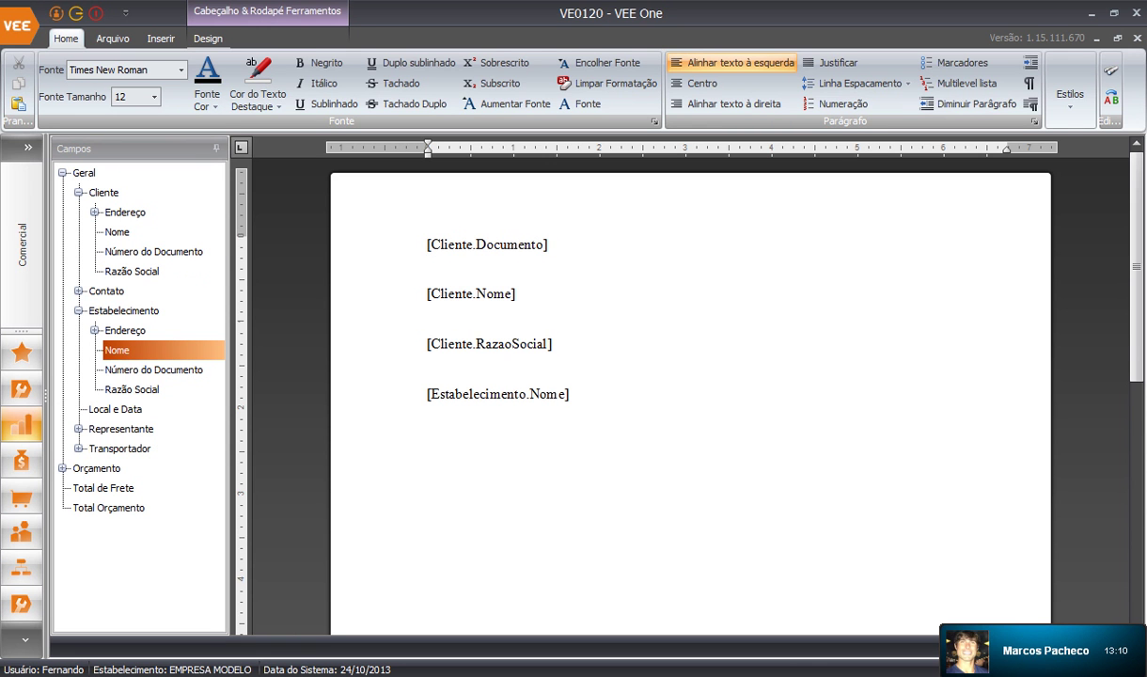
Add the quote validity date and quote number fields on separate lines
scroll(690, 395, down, 1)
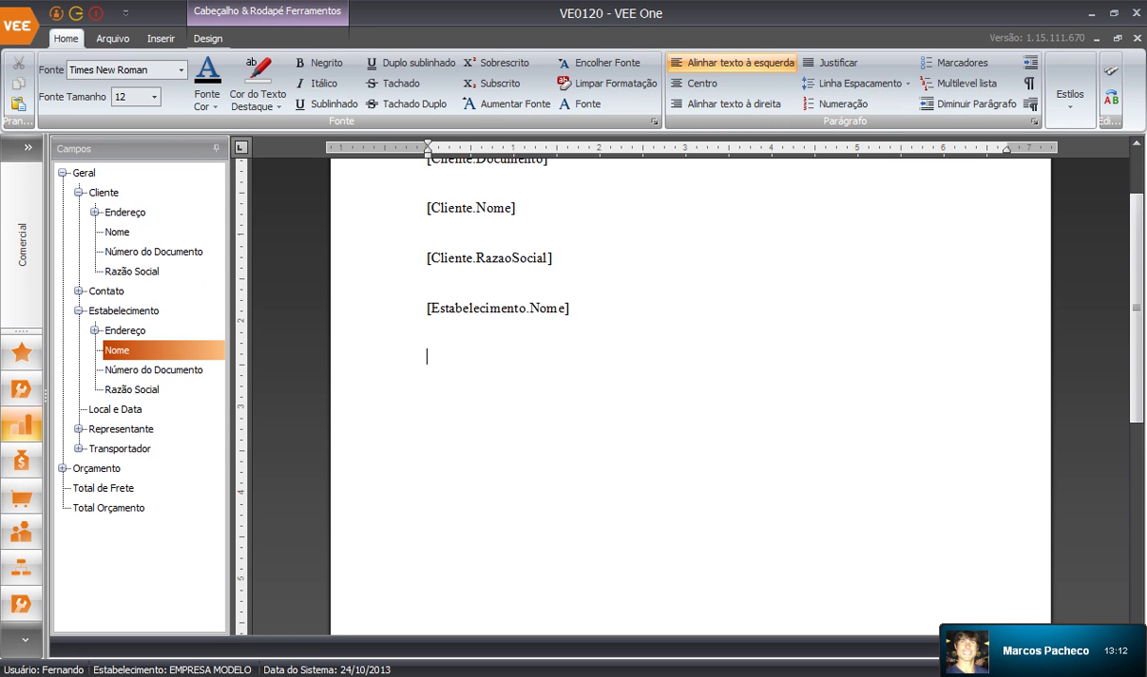
click(63, 468)
scroll(131, 395, down, 3)
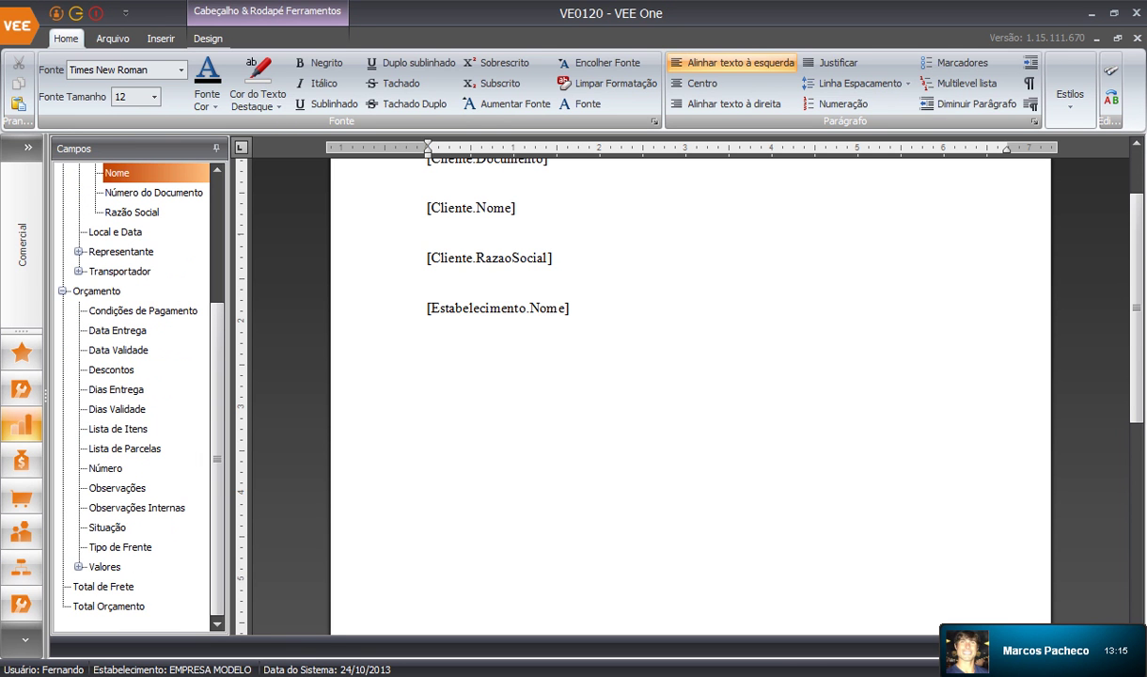
double_click(118, 350)
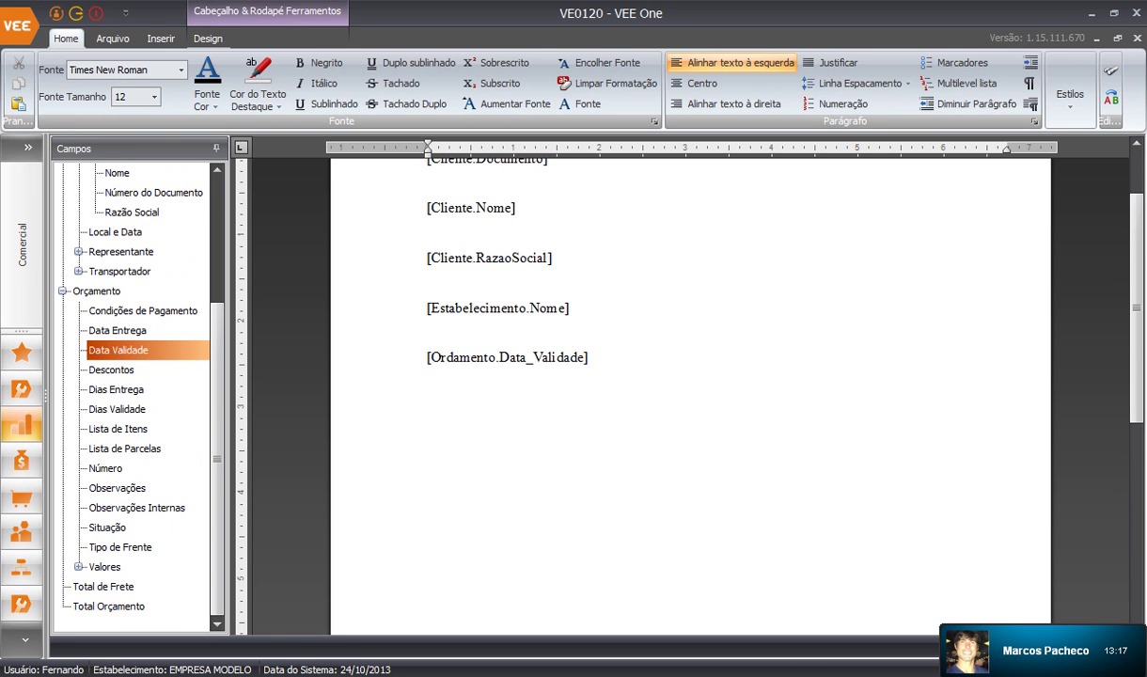
key(Return)
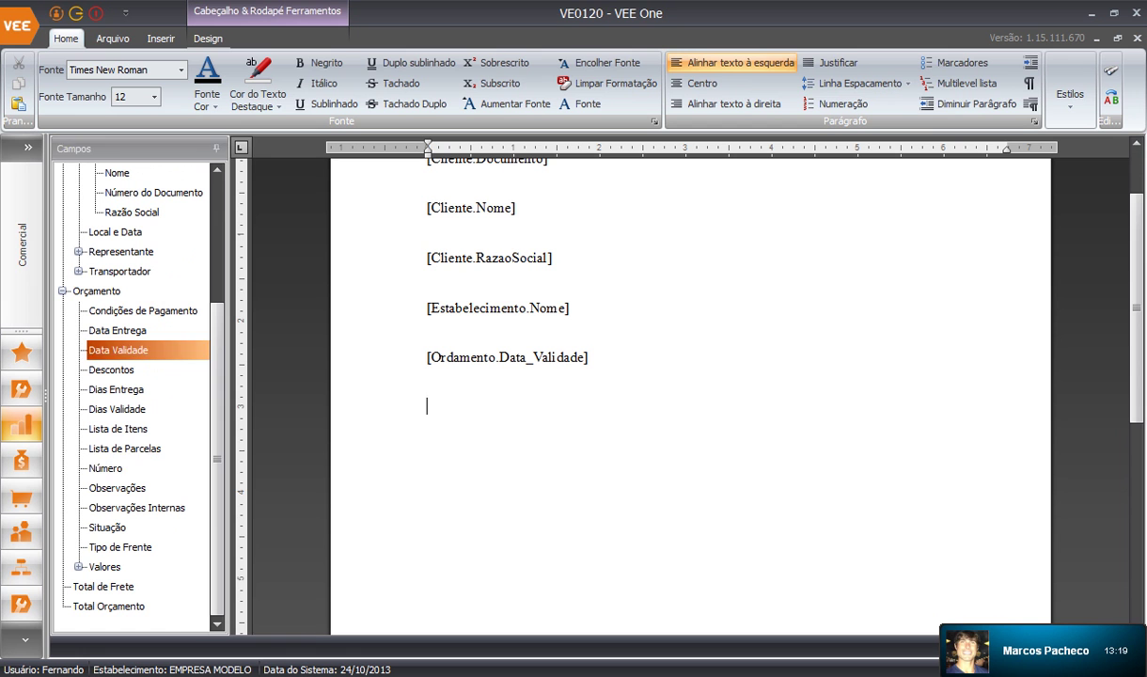
double_click(105, 468)
click(552, 407)
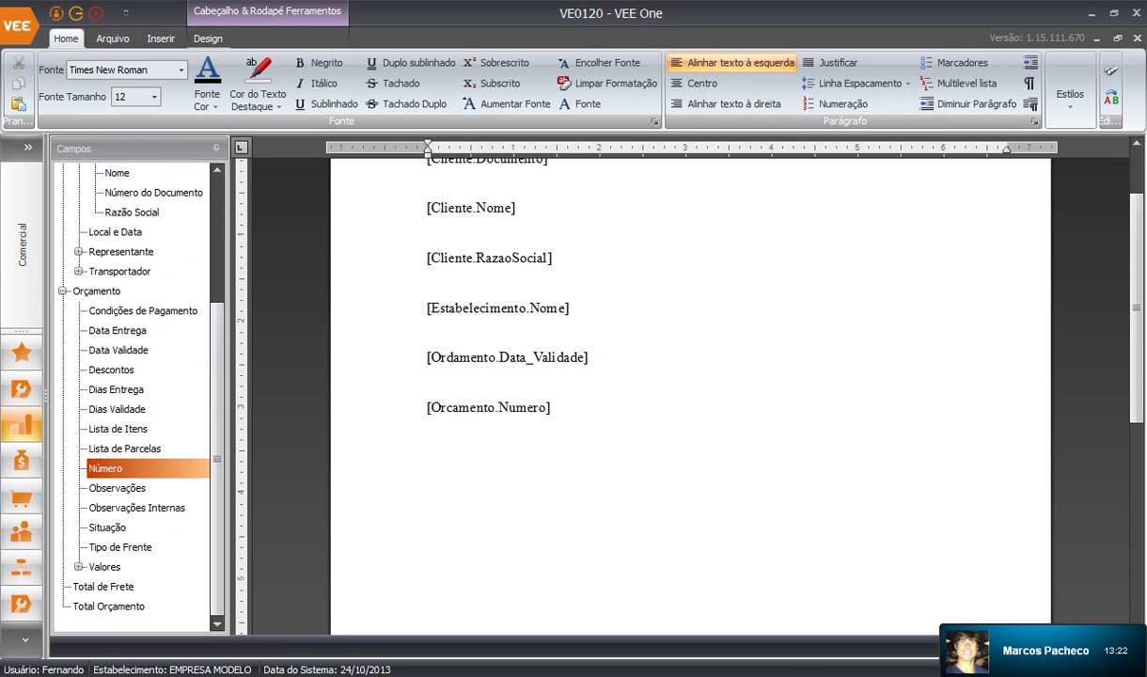
scroll(691, 396, up, 2)
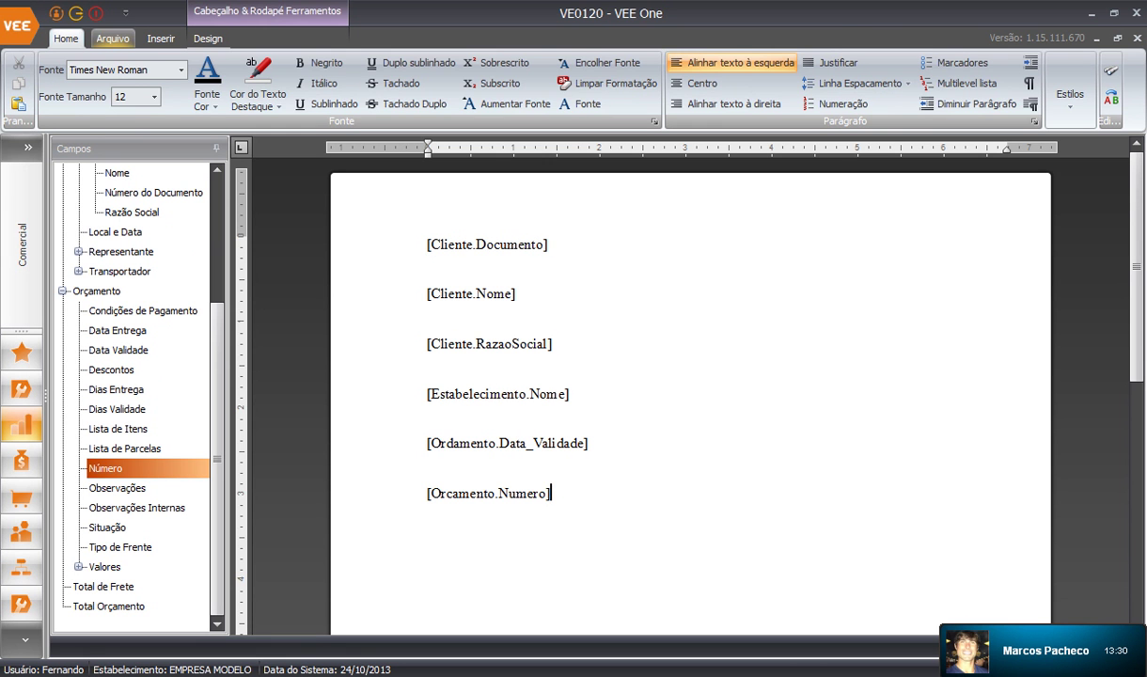
Open Modelo Padrão de Orçamento.docx from S:\APPS\W3\DocTemplates in the layout editor
click(113, 38)
click(207, 39)
click(113, 38)
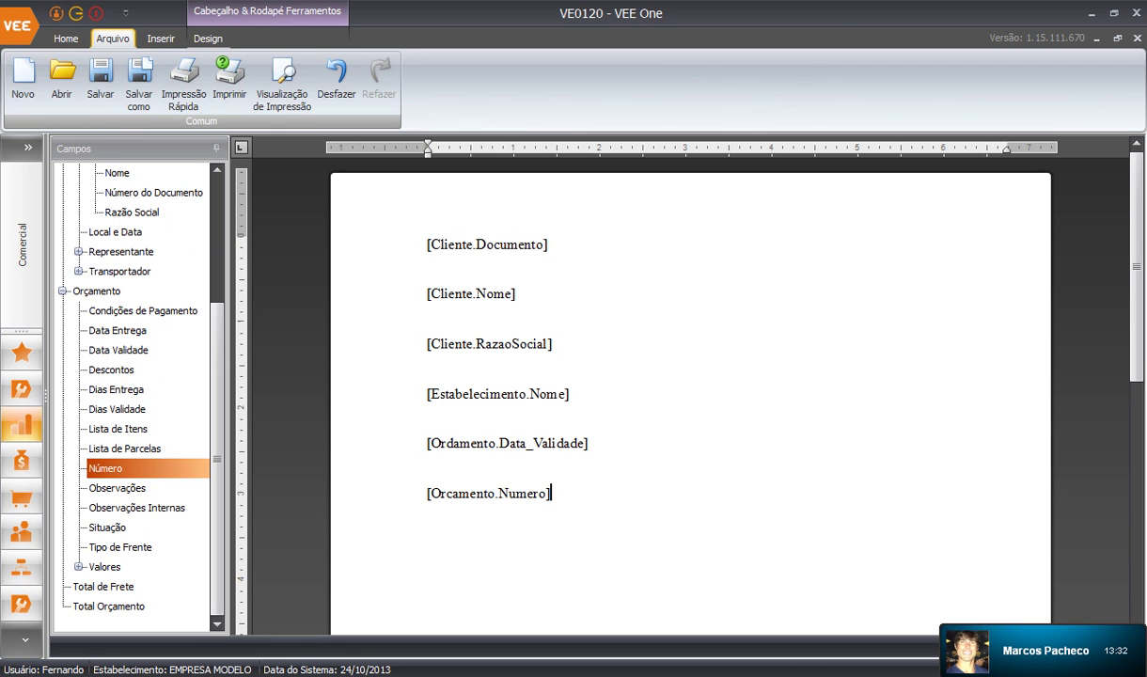
click(61, 77)
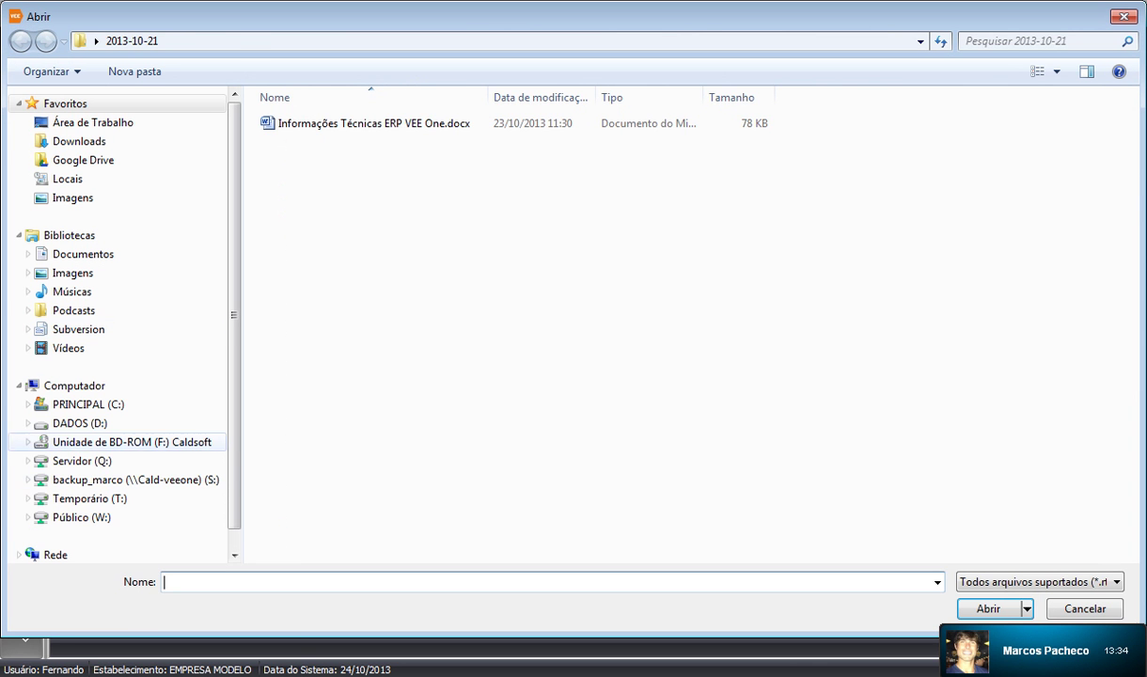
click(82, 461)
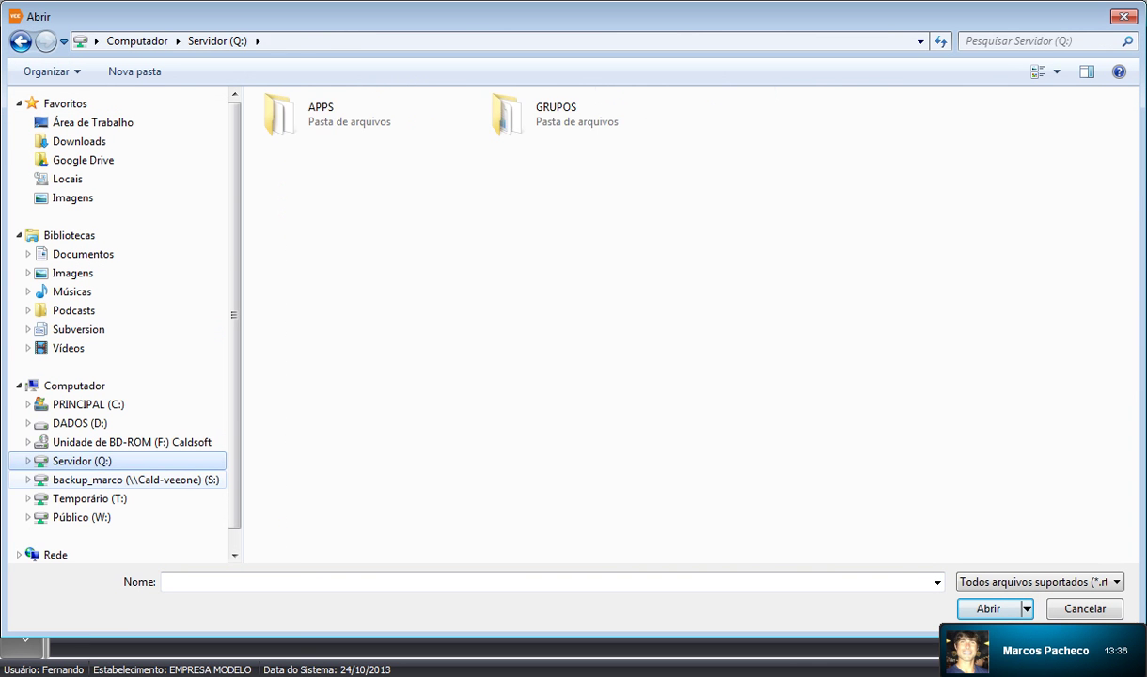
click(103, 480)
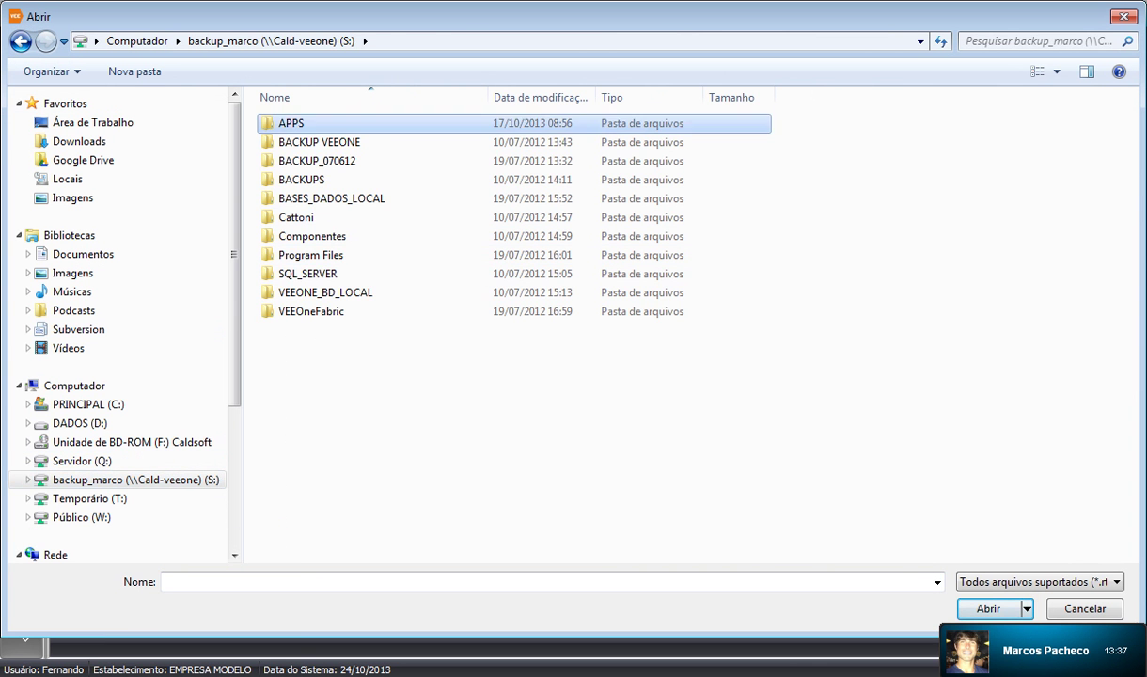
double_click(291, 124)
double_click(286, 330)
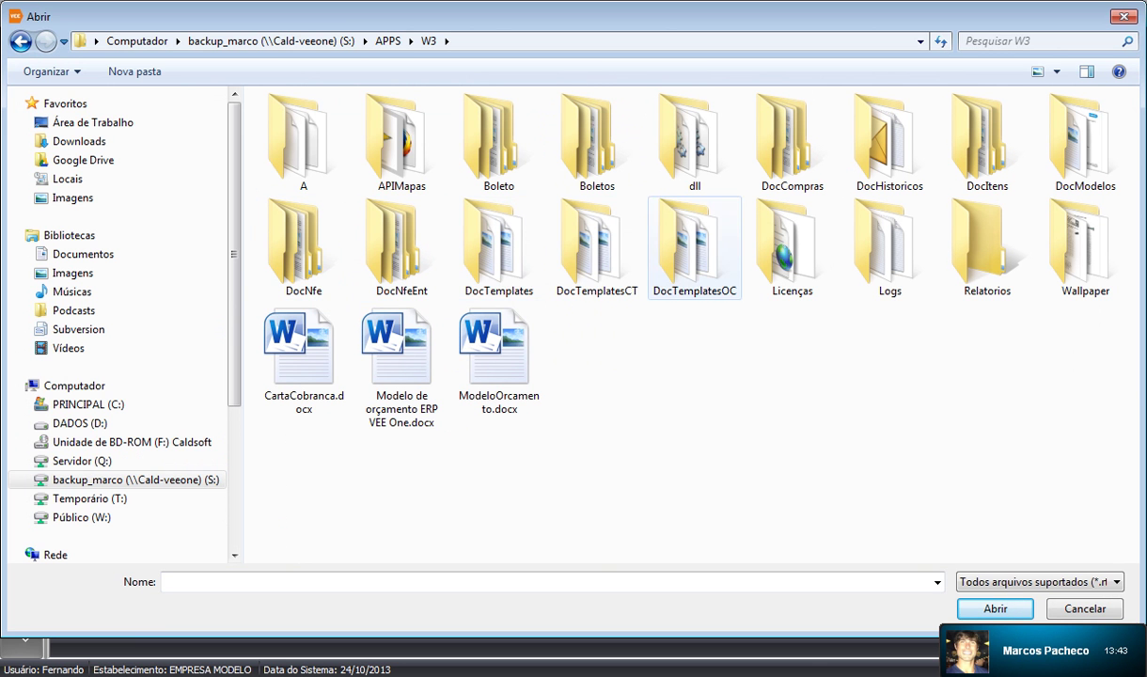
click(498, 248)
double_click(499, 248)
click(363, 161)
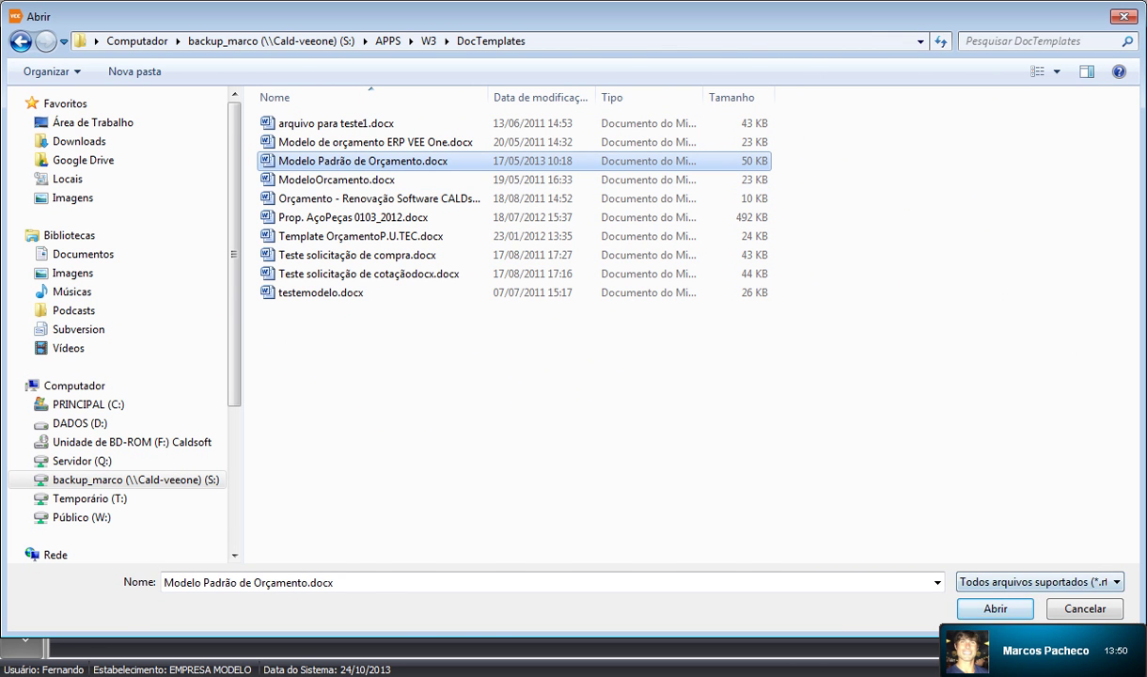
click(995, 609)
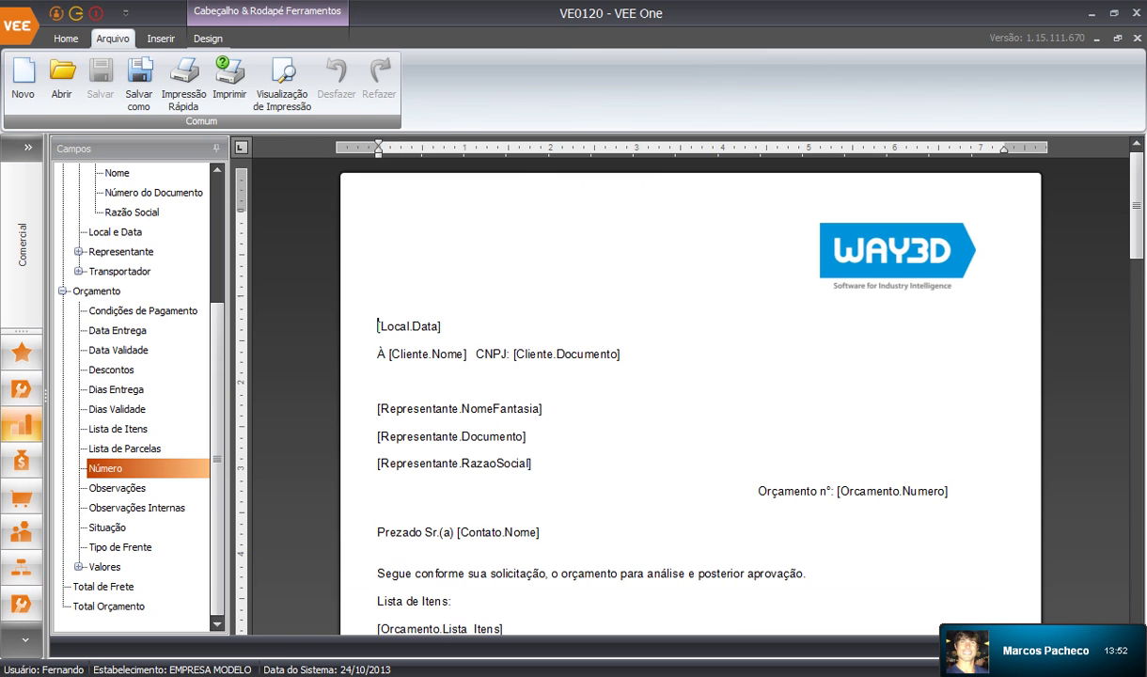
Insert an empty line after the Layout Orçamento opening sentence ending 'aprovação.'
click(620, 354)
scroll(620, 376, down, 3)
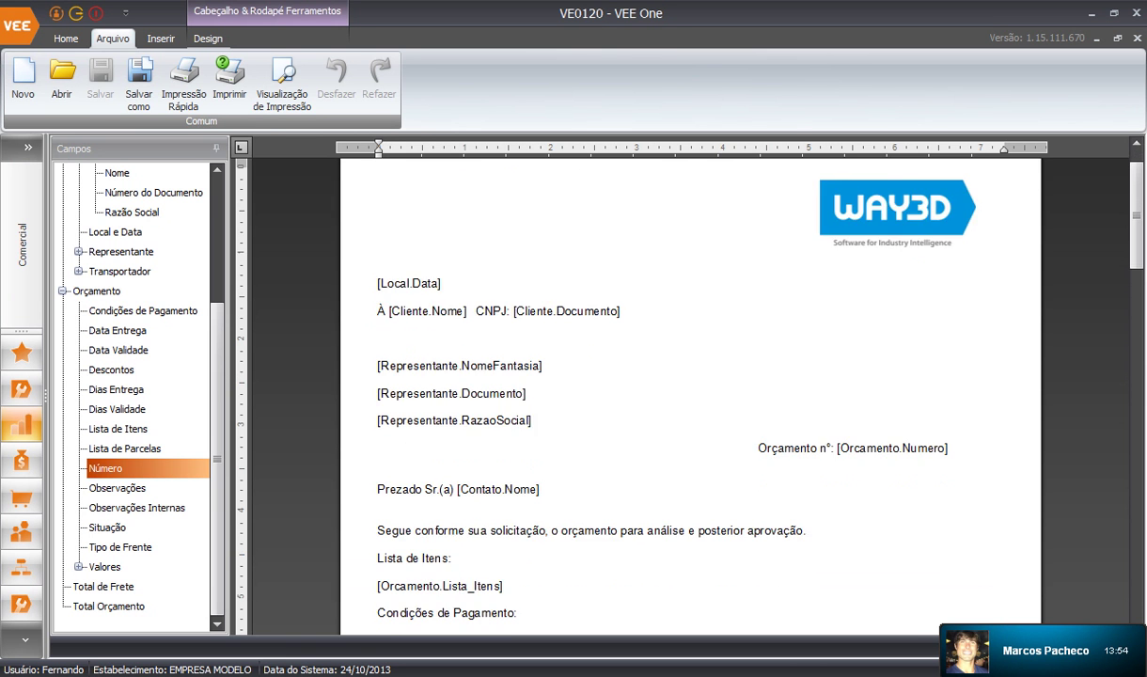
drag(378, 444, 807, 444)
drag(378, 486, 378, 499)
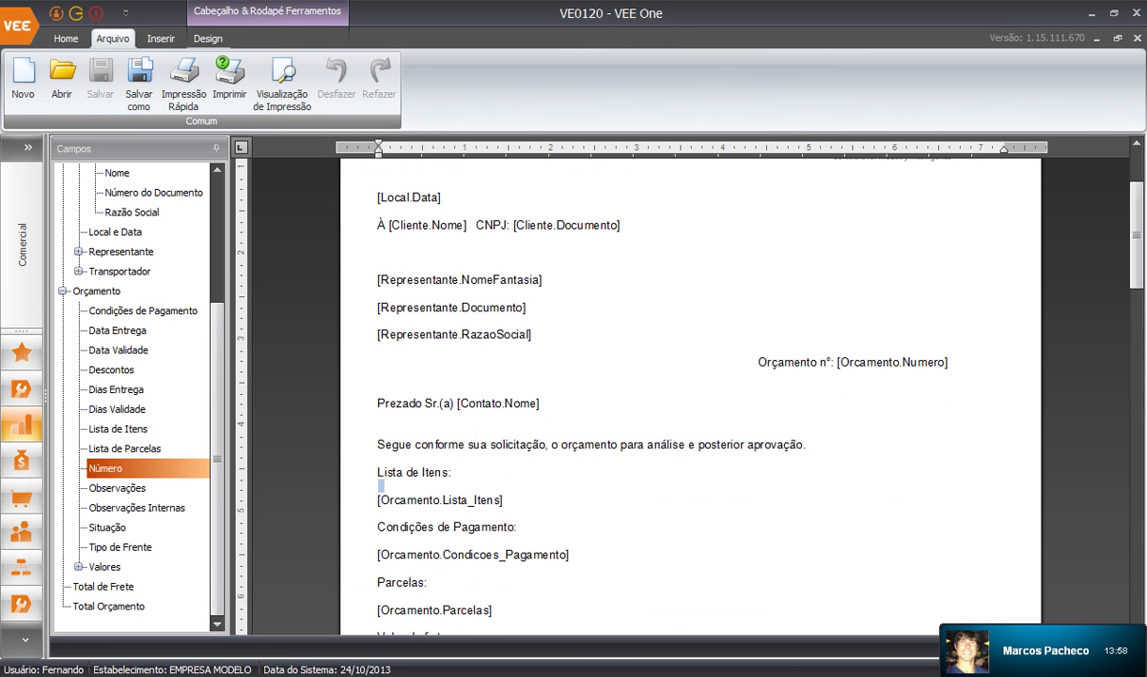
click(807, 445)
key(Return)
Add a new line after the [Orcamento.Lista_Itens] field and close the template
scroll(691, 395, up, 2)
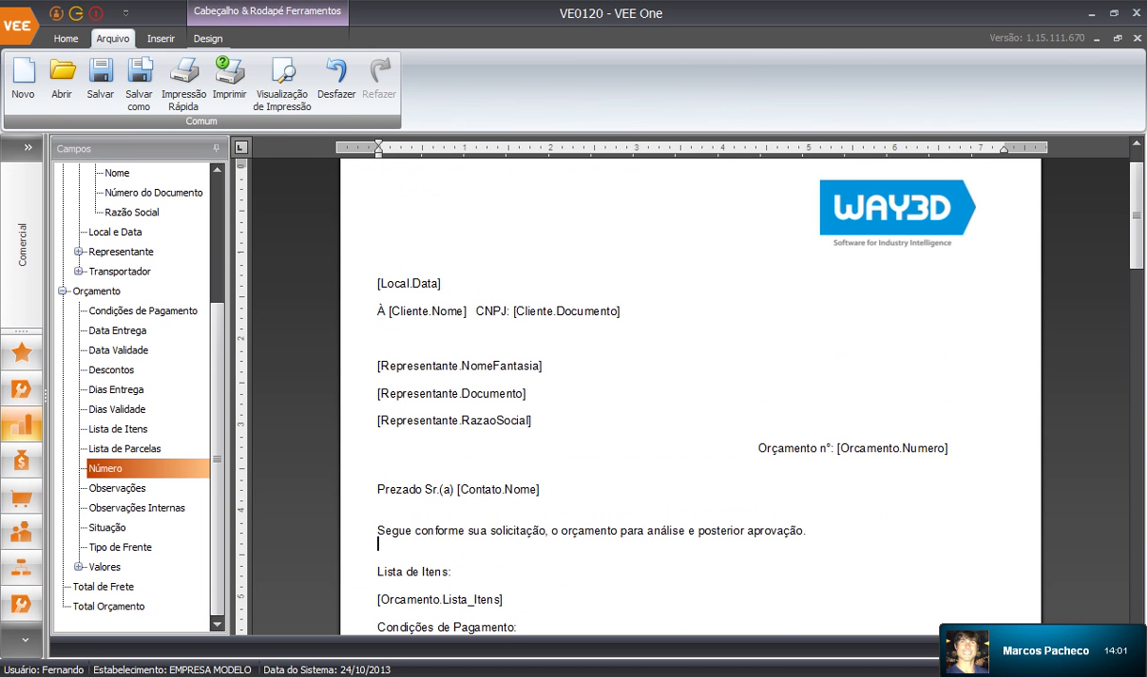
scroll(691, 395, down, 7)
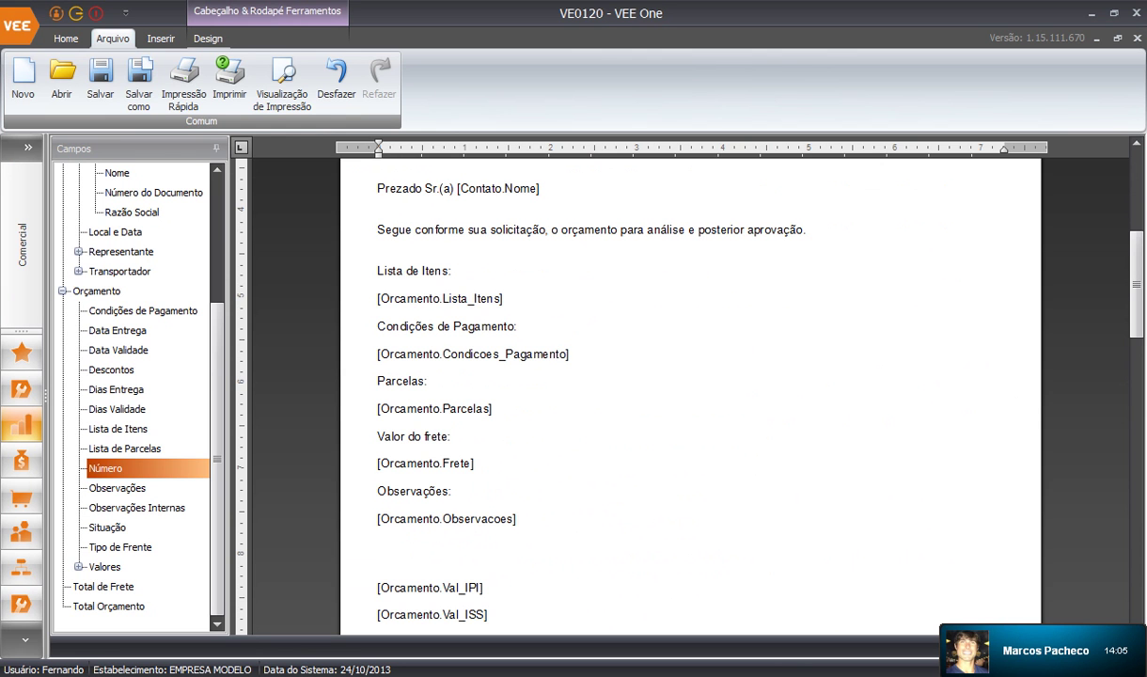
drag(378, 298, 509, 298)
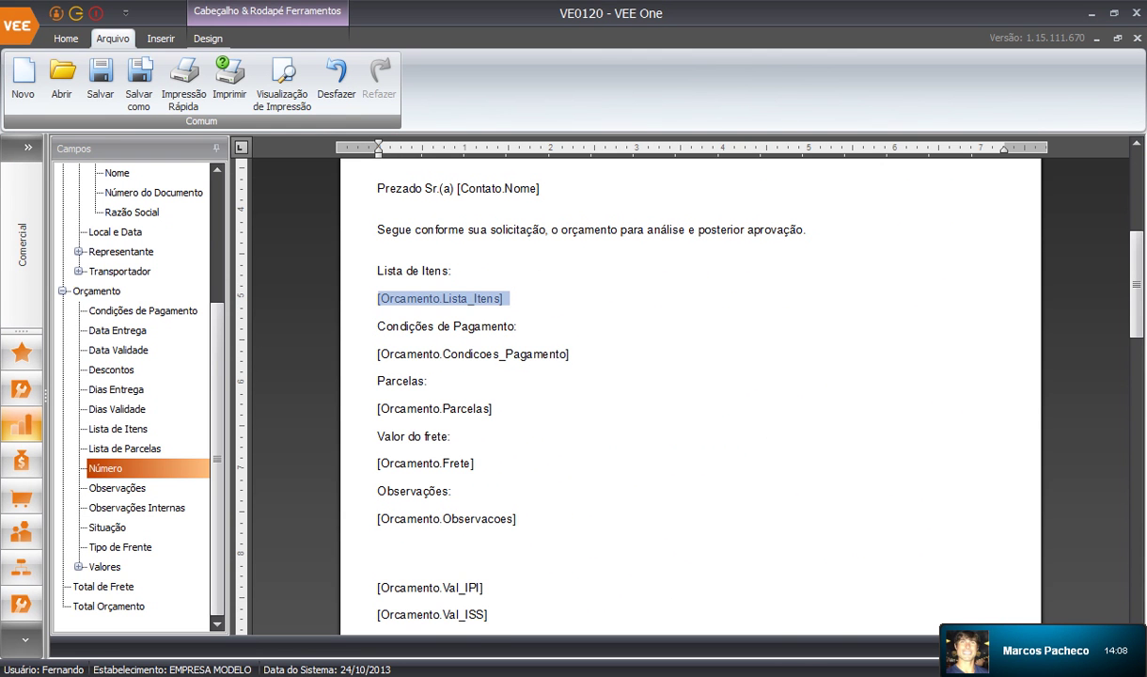
click(505, 298)
key(Return)
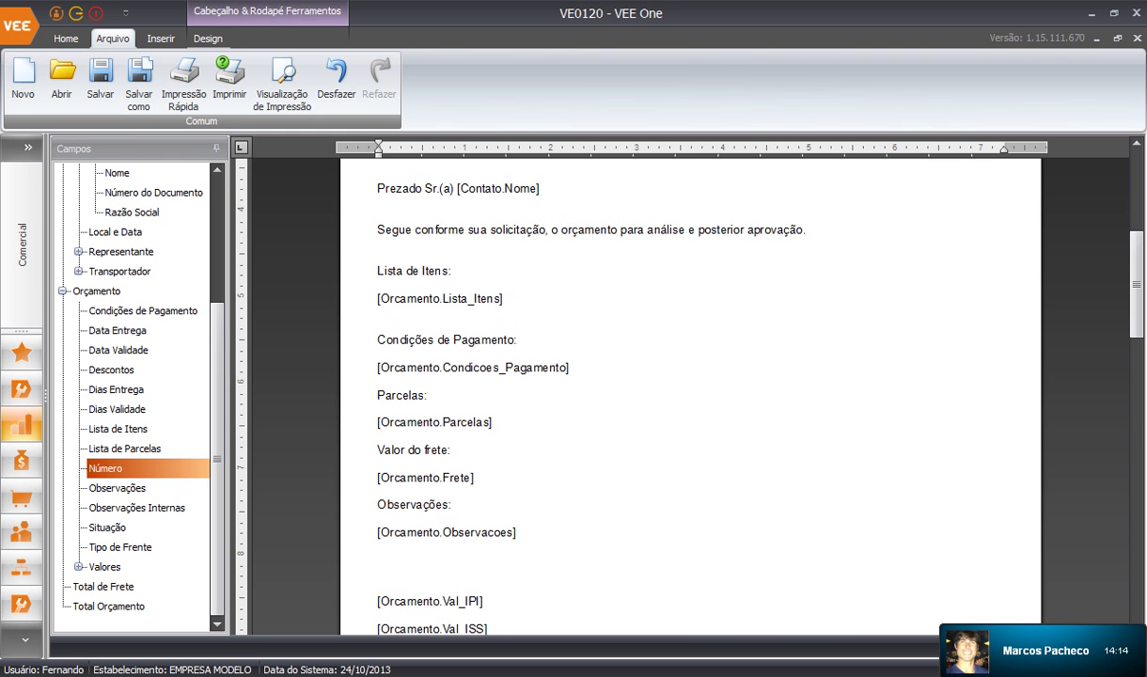
scroll(690, 394, down, 17)
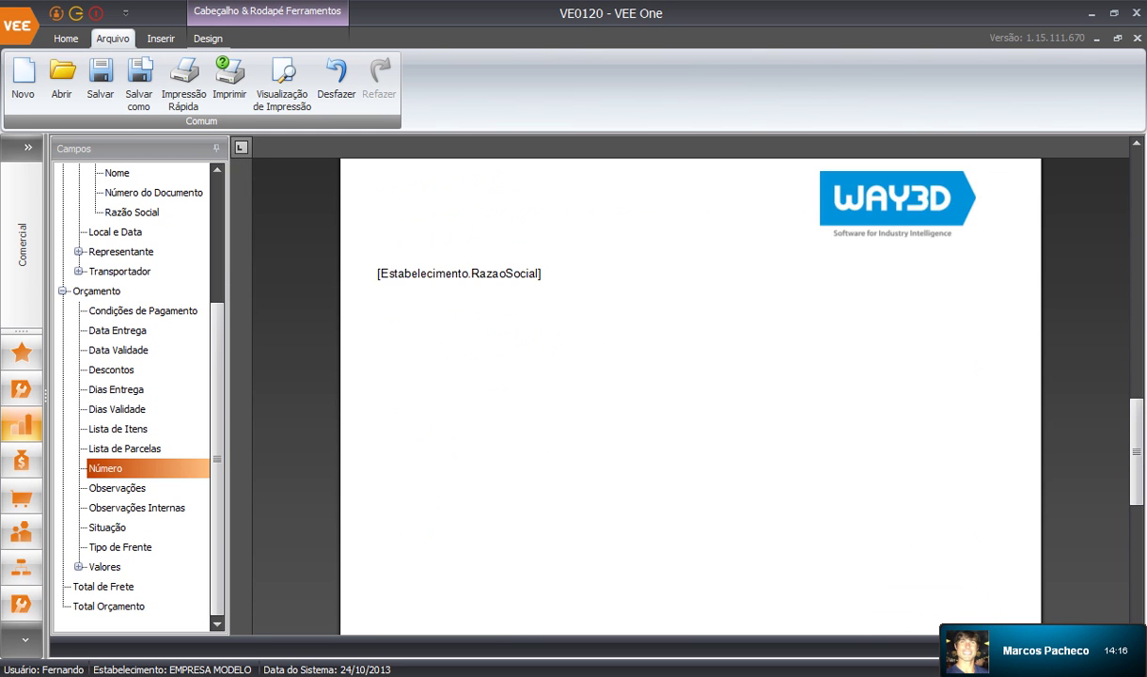
scroll(689, 394, up, 5)
scroll(690, 395, up, 10)
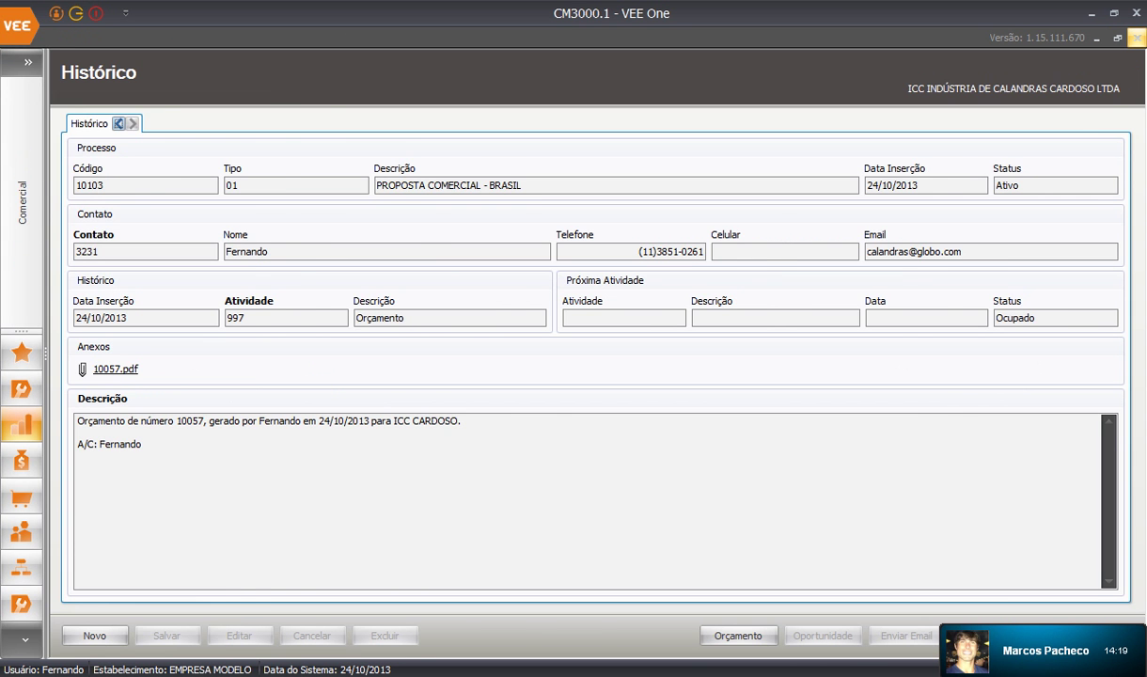
click(28, 62)
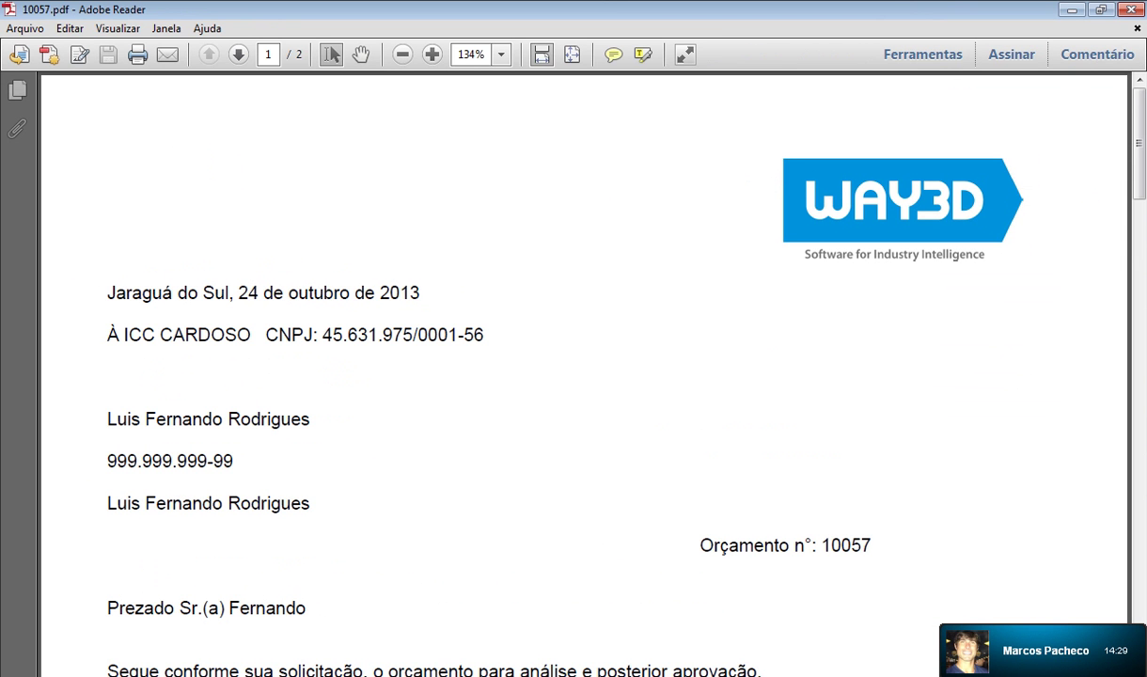
Review the client name, representative and header lines of budget 10057
scroll(584, 375, down, 2)
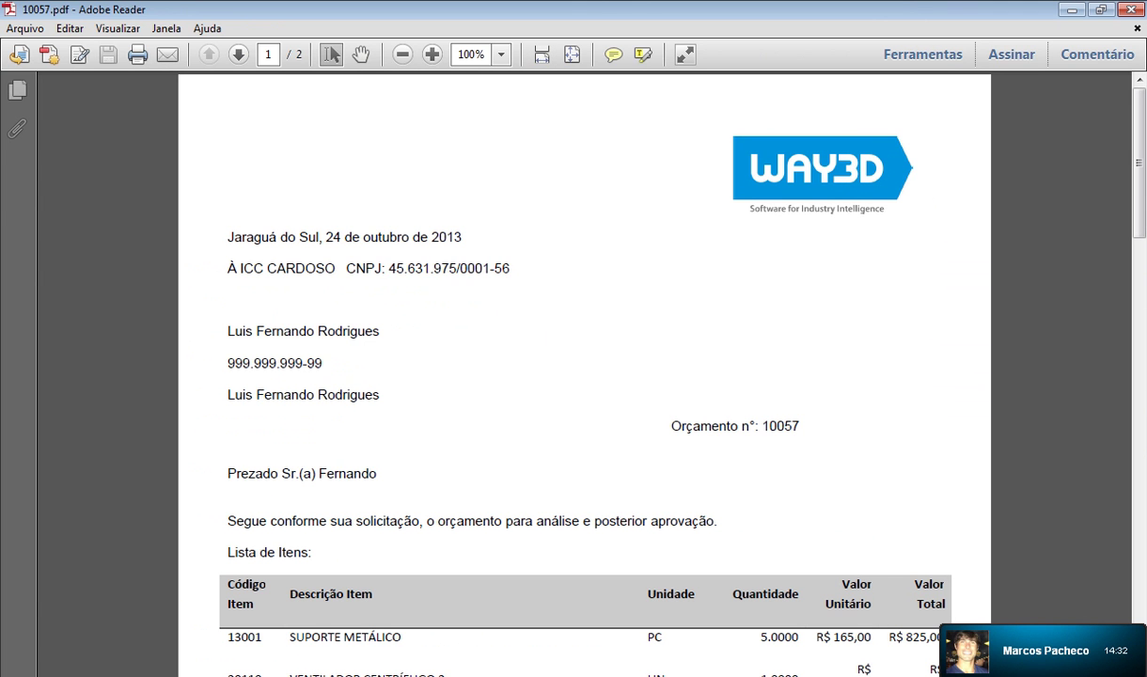
drag(346, 267, 227, 268)
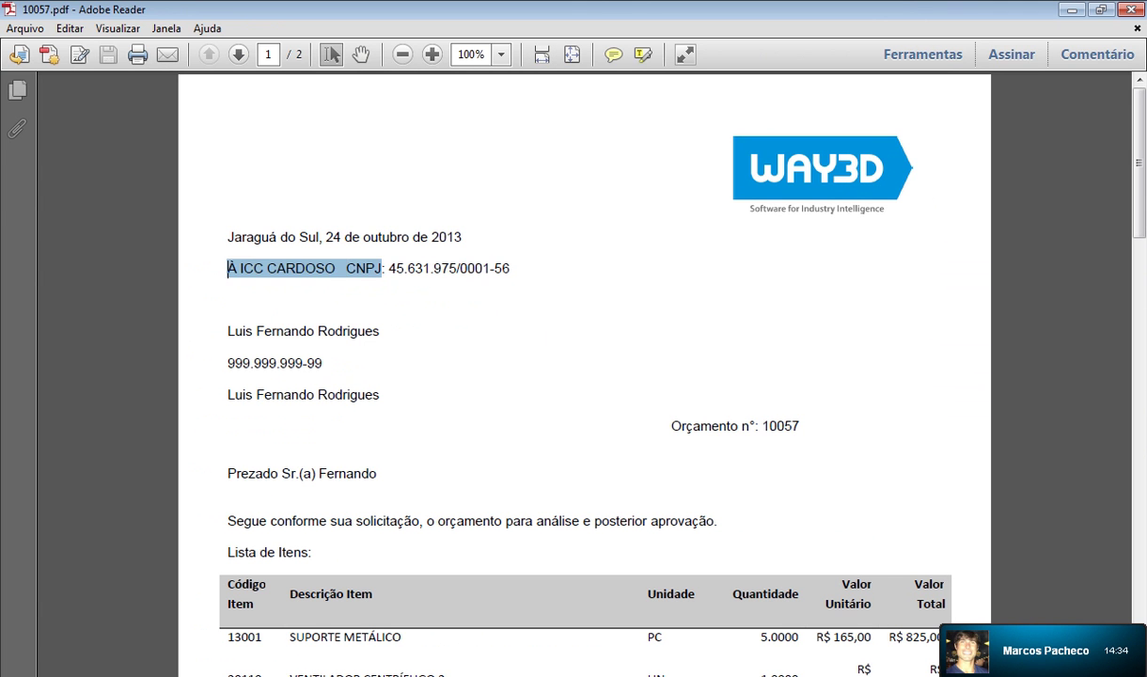
drag(227, 331, 323, 363)
drag(228, 395, 738, 426)
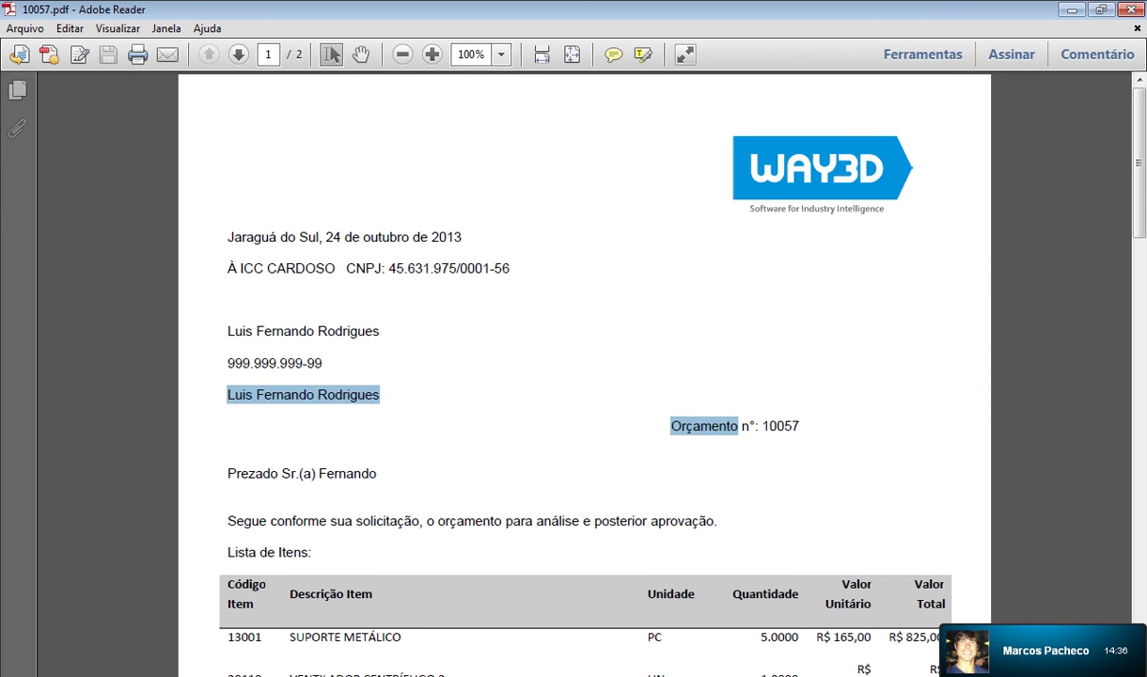
scroll(738, 426, down, 2)
drag(769, 341, 799, 340)
scroll(582, 376, down, 2)
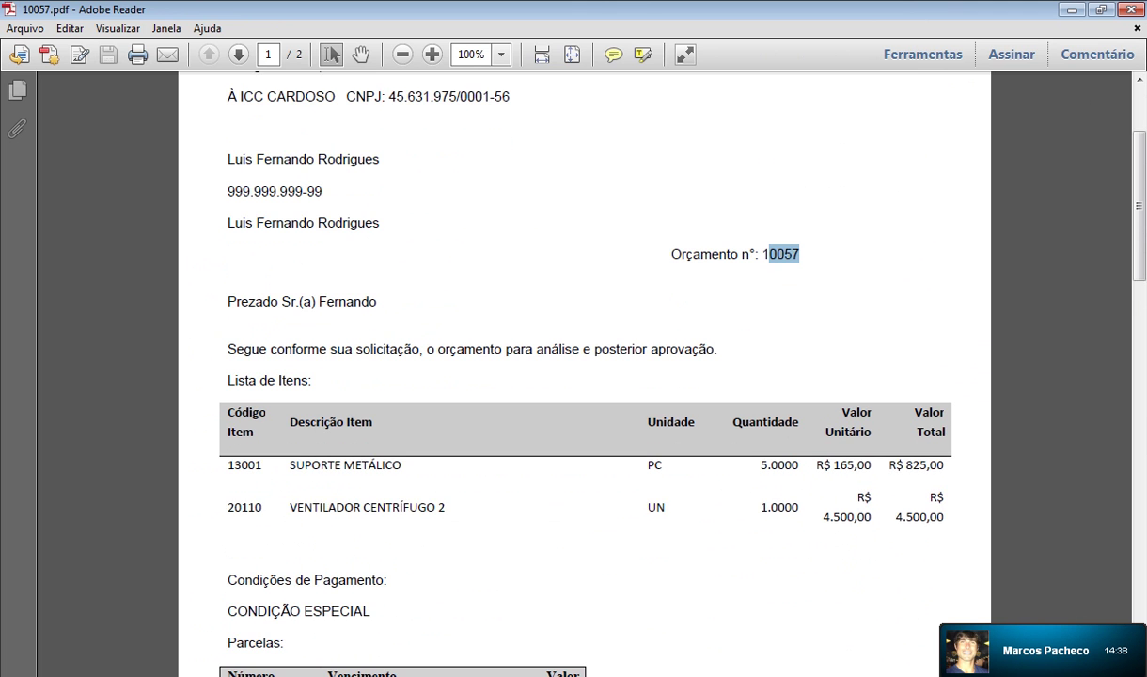
scroll(583, 376, down, 2)
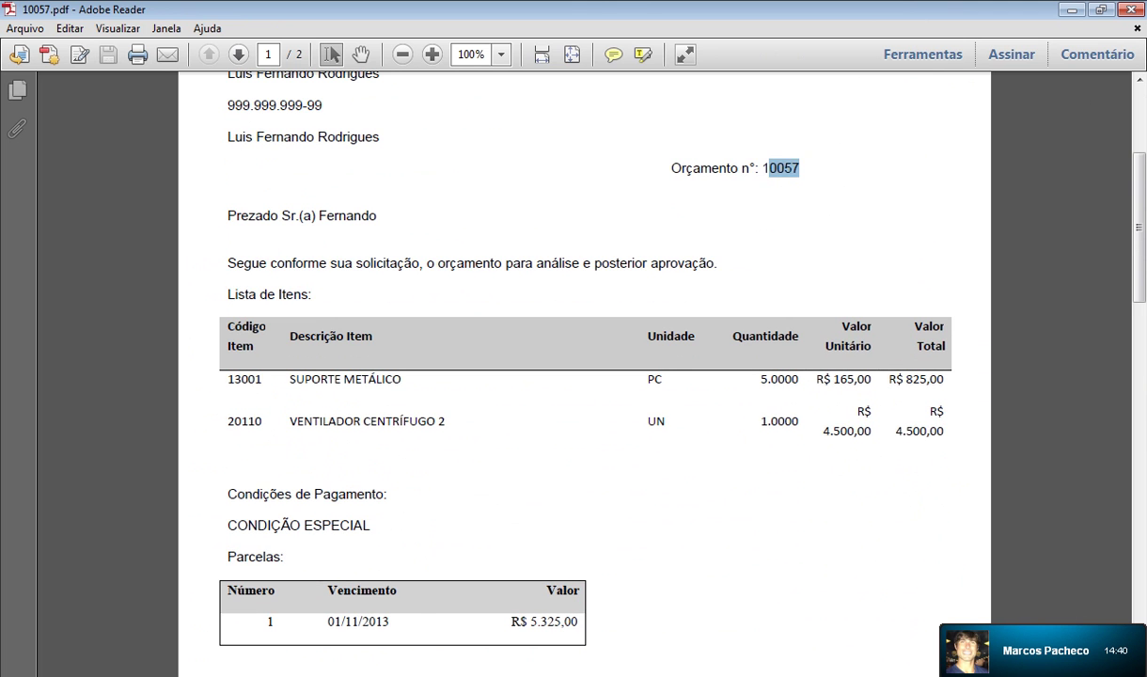
Review the items, the 01/11/2013 installment and page two, then return to the top
drag(228, 378, 943, 431)
scroll(943, 431, down, 3)
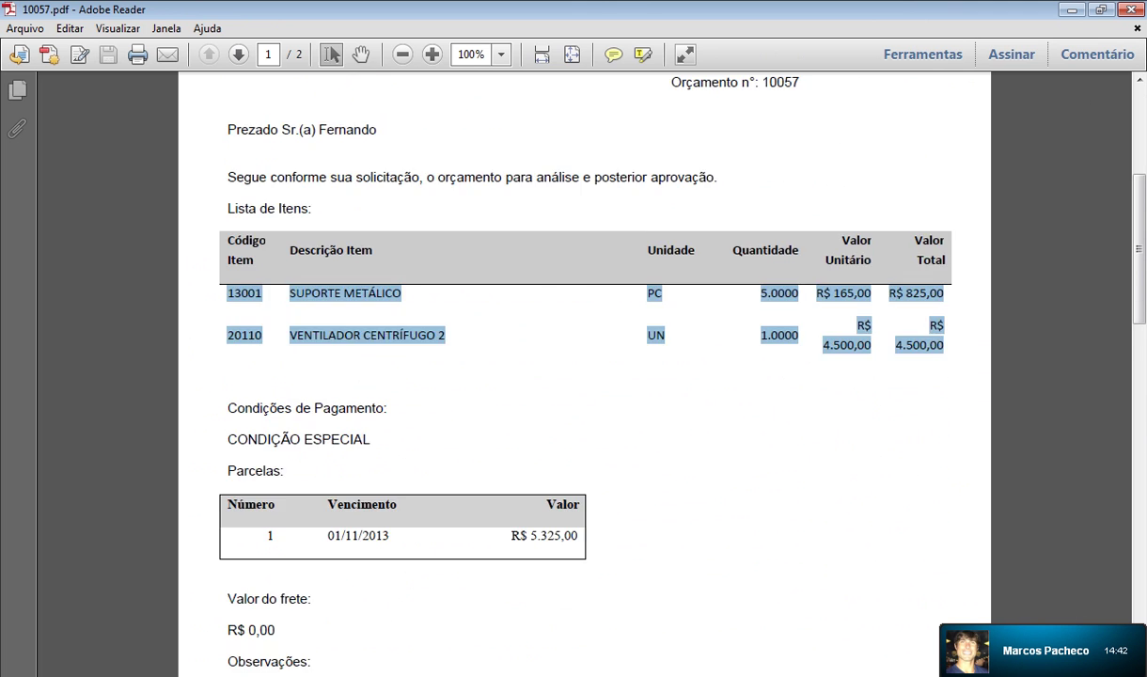
double_click(345, 449)
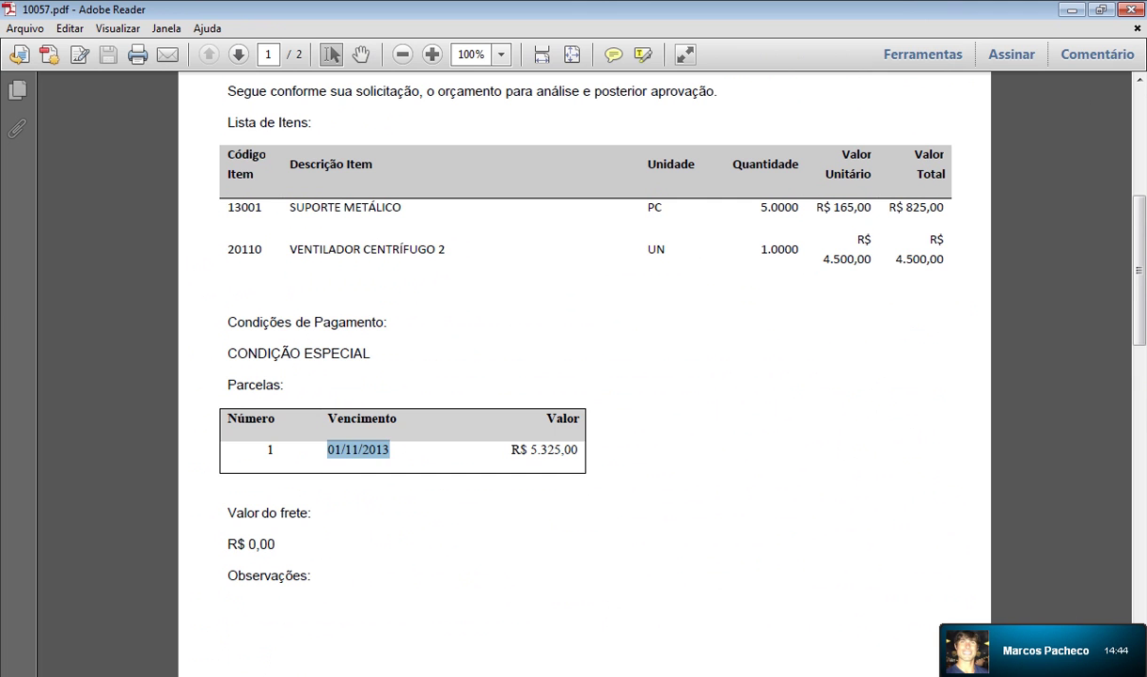
drag(511, 449, 577, 449)
scroll(577, 449, down, 3)
drag(228, 415, 311, 447)
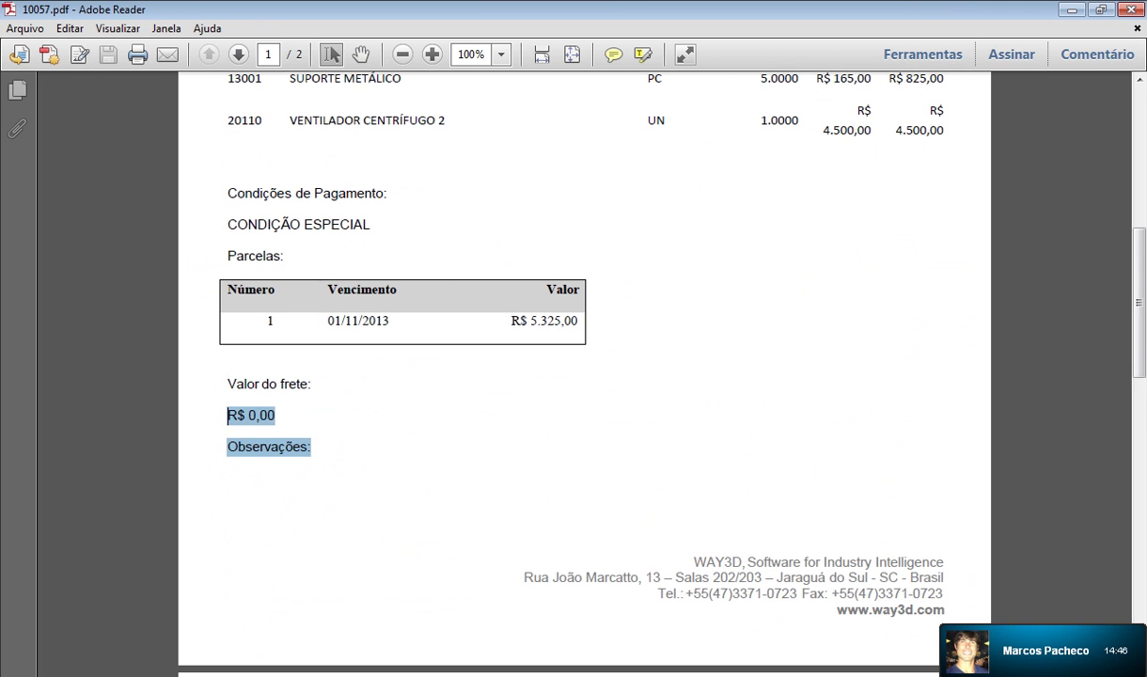
scroll(583, 376, down, 2)
scroll(583, 376, down, 3)
scroll(583, 376, down, 6)
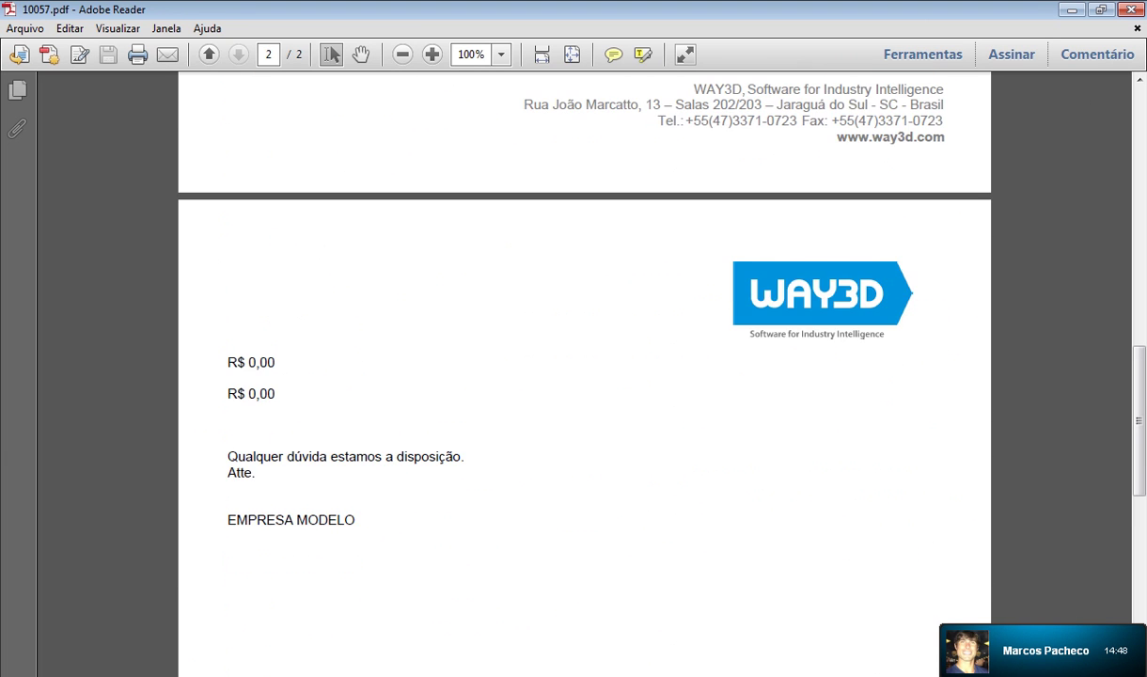
scroll(583, 376, down, 2)
scroll(583, 376, up, 20)
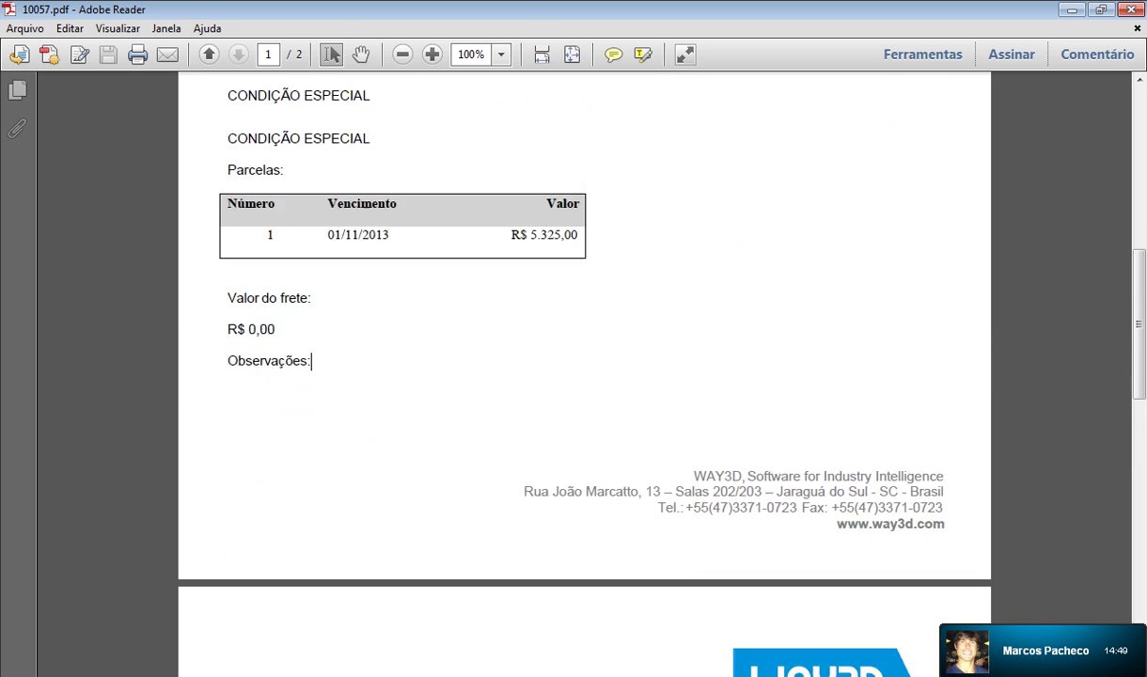
scroll(583, 376, up, 5)
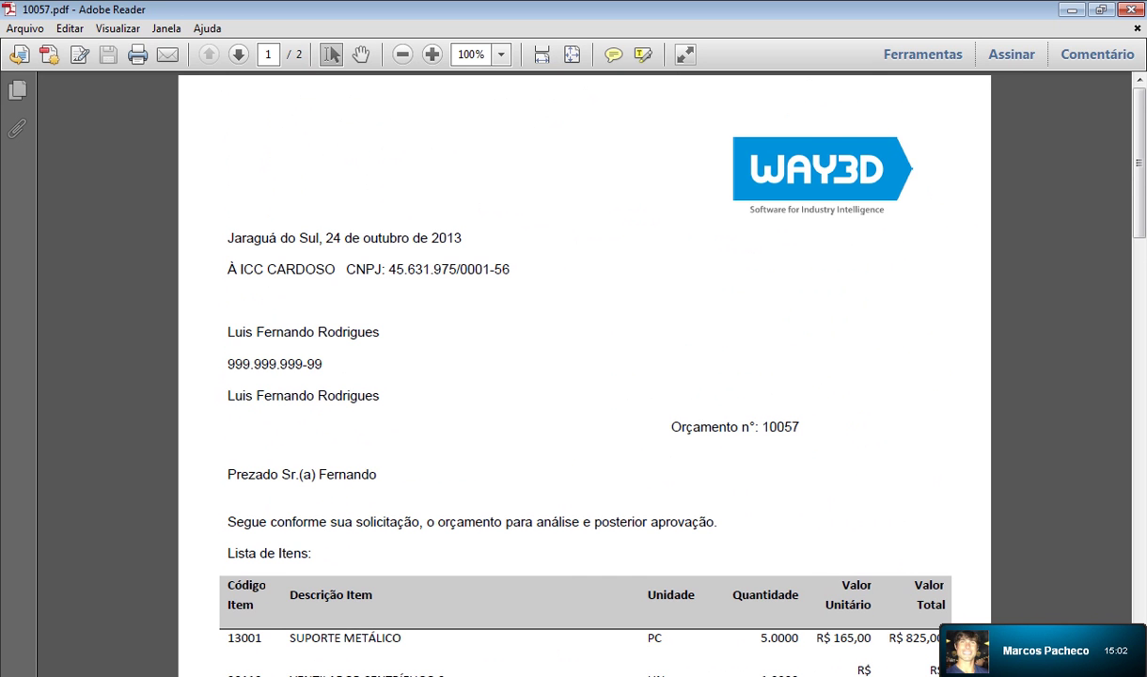
Close the PDF and attachments, then reopen budget 10057 from process 10103's Orçamento history entry
click(1130, 9)
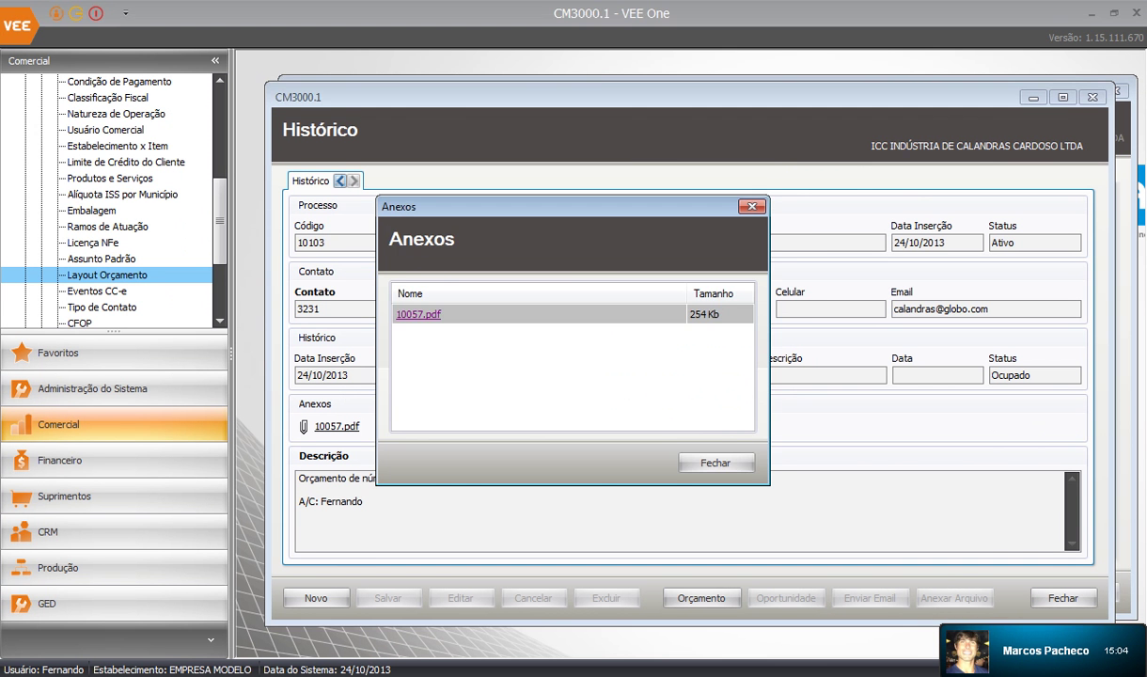
click(716, 462)
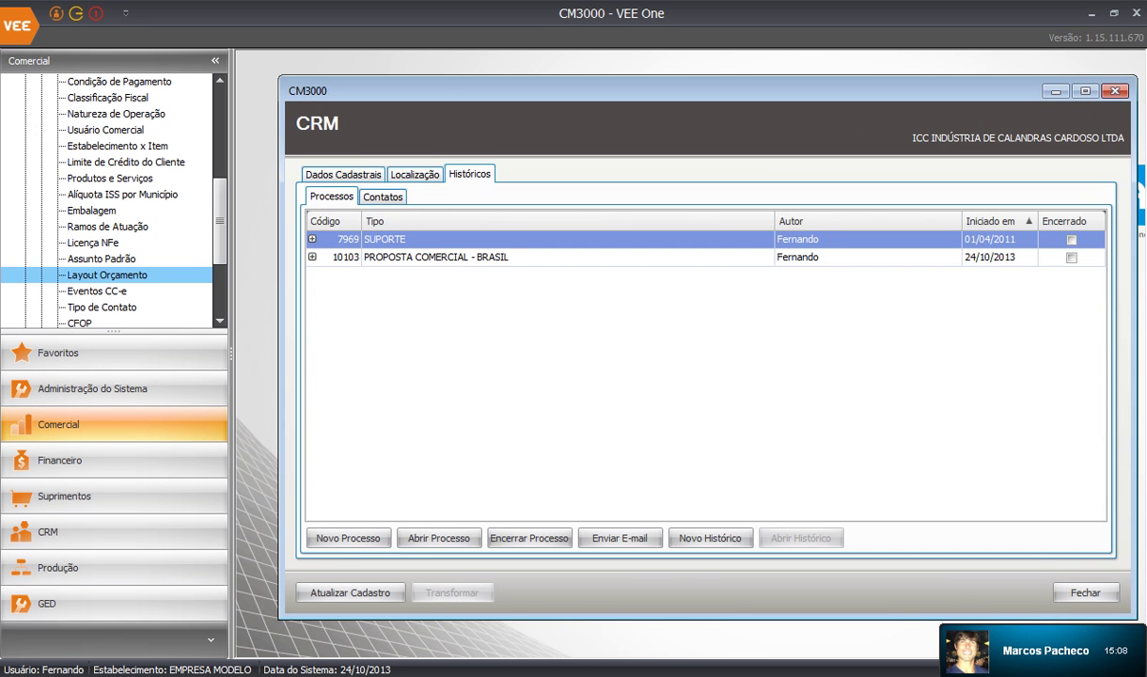
click(313, 256)
click(1076, 368)
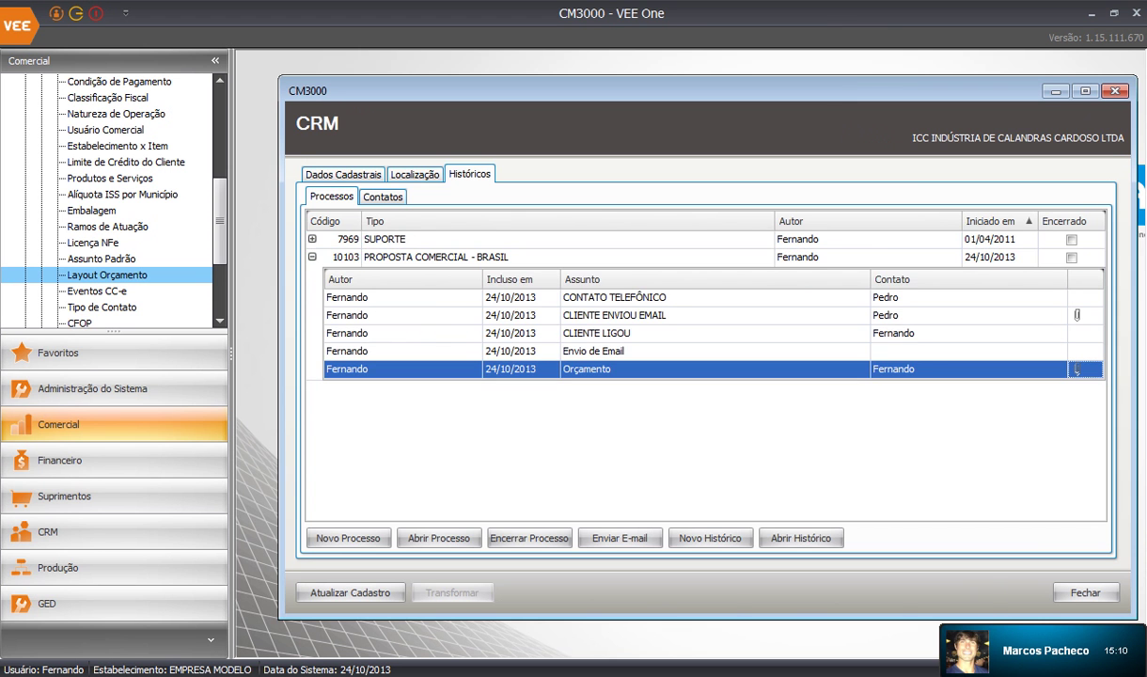
click(800, 538)
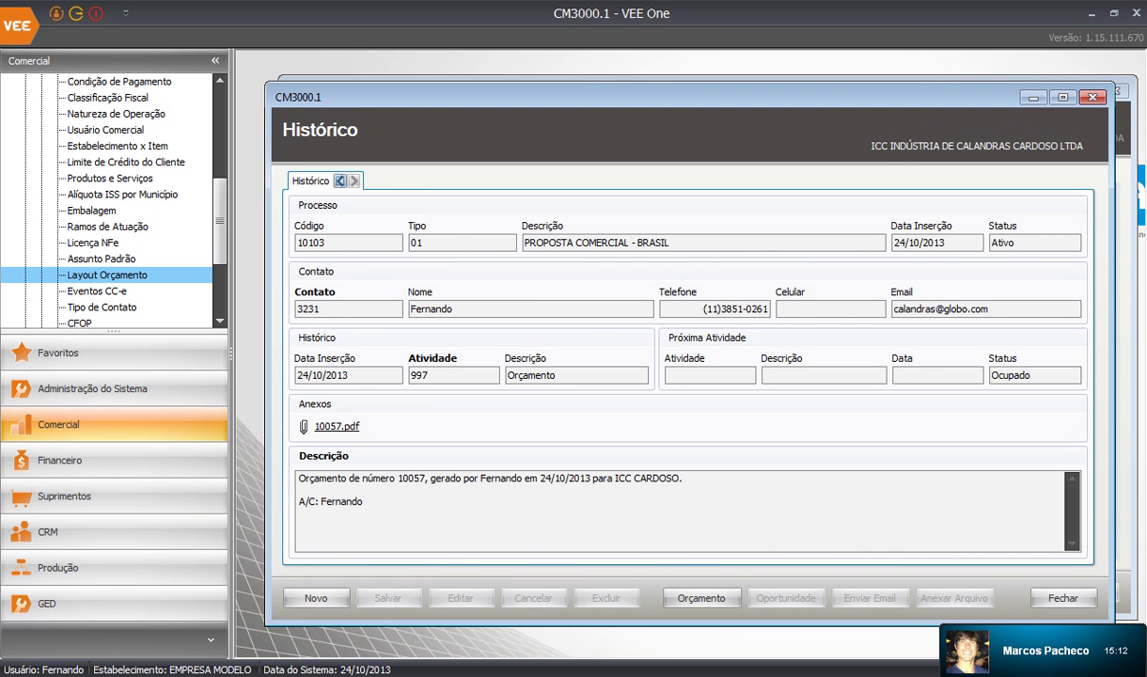
click(701, 598)
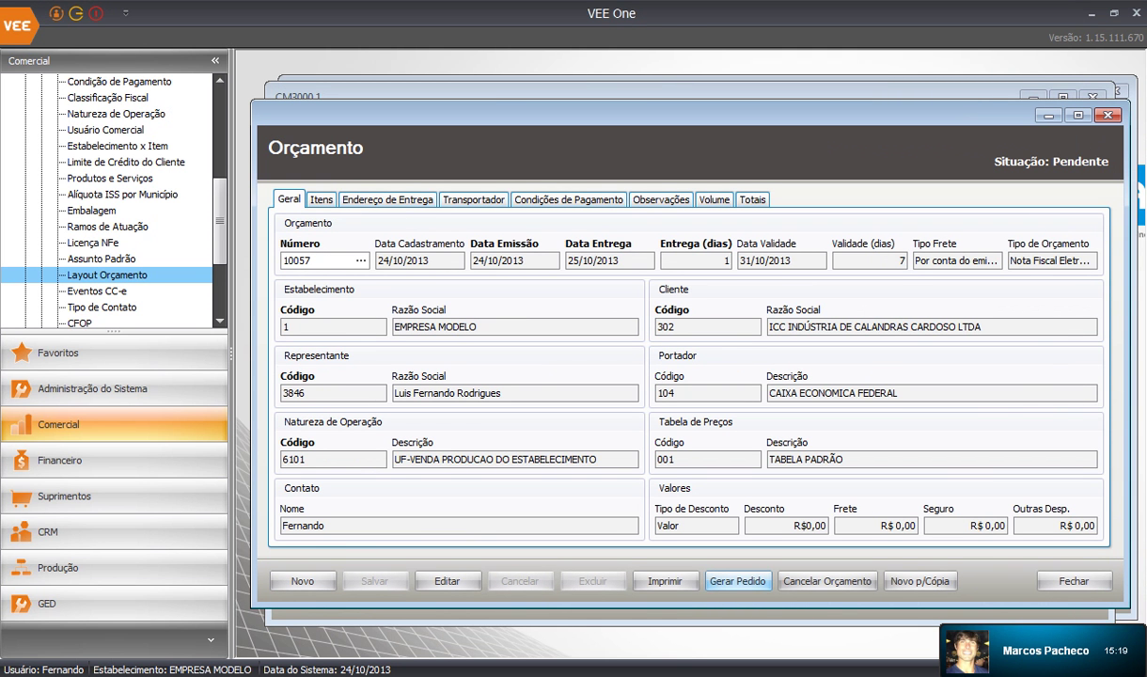
Generate sales order 177 from budget 10057, save it and reload it
click(737, 581)
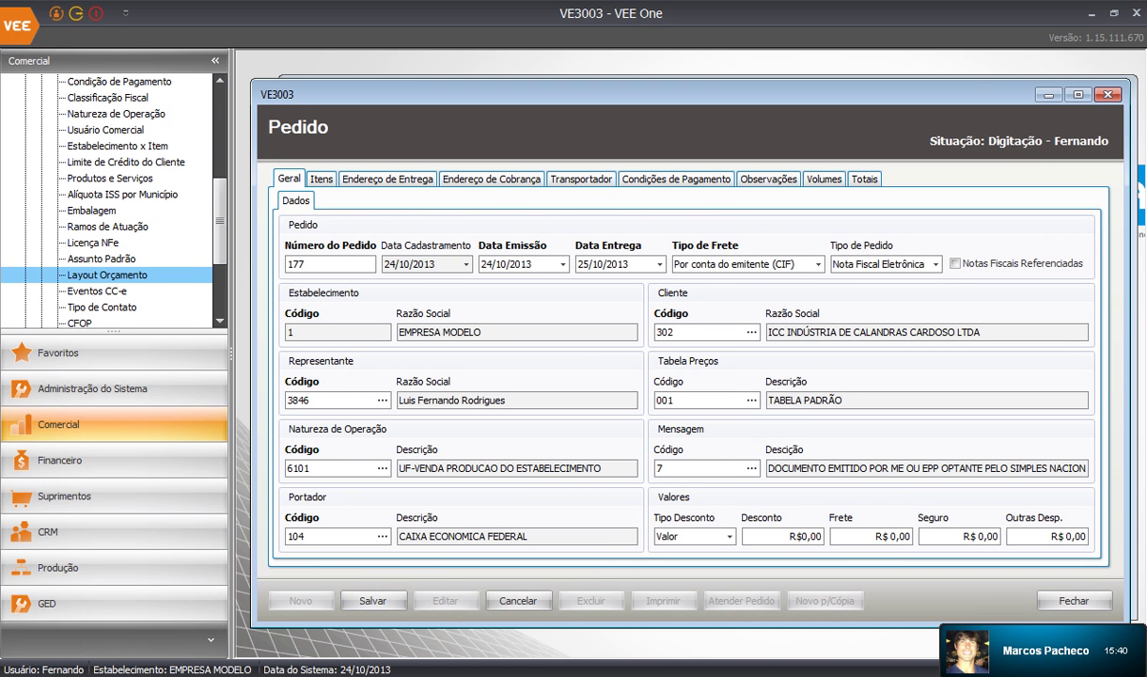
click(373, 600)
key(Return)
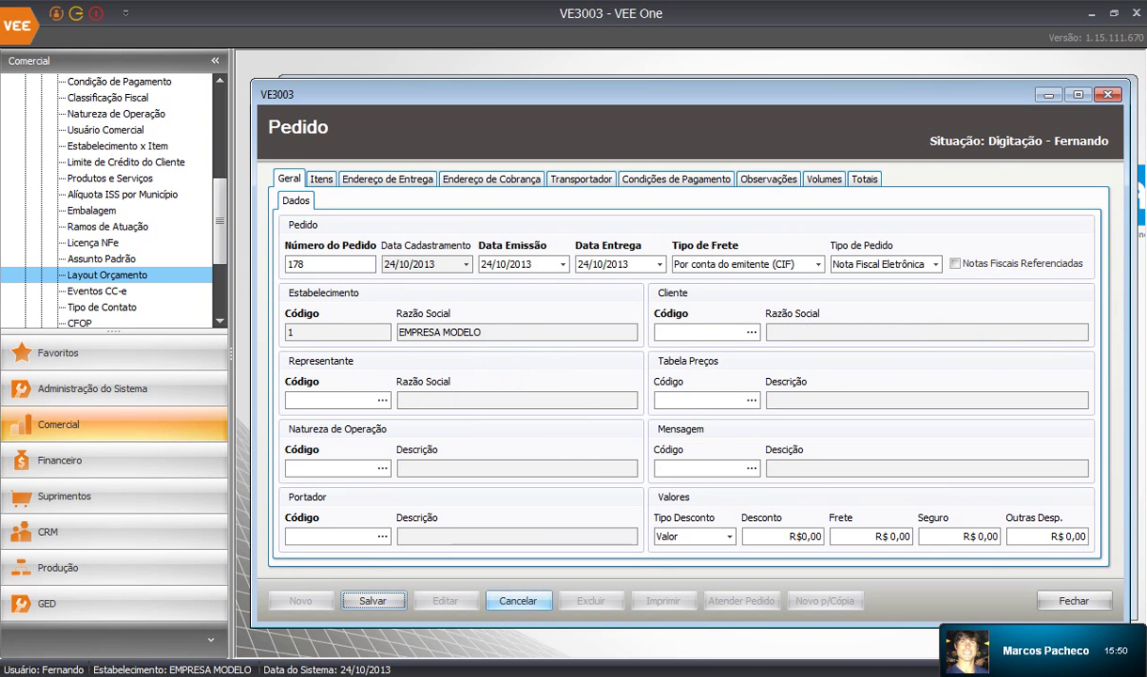
text(17)
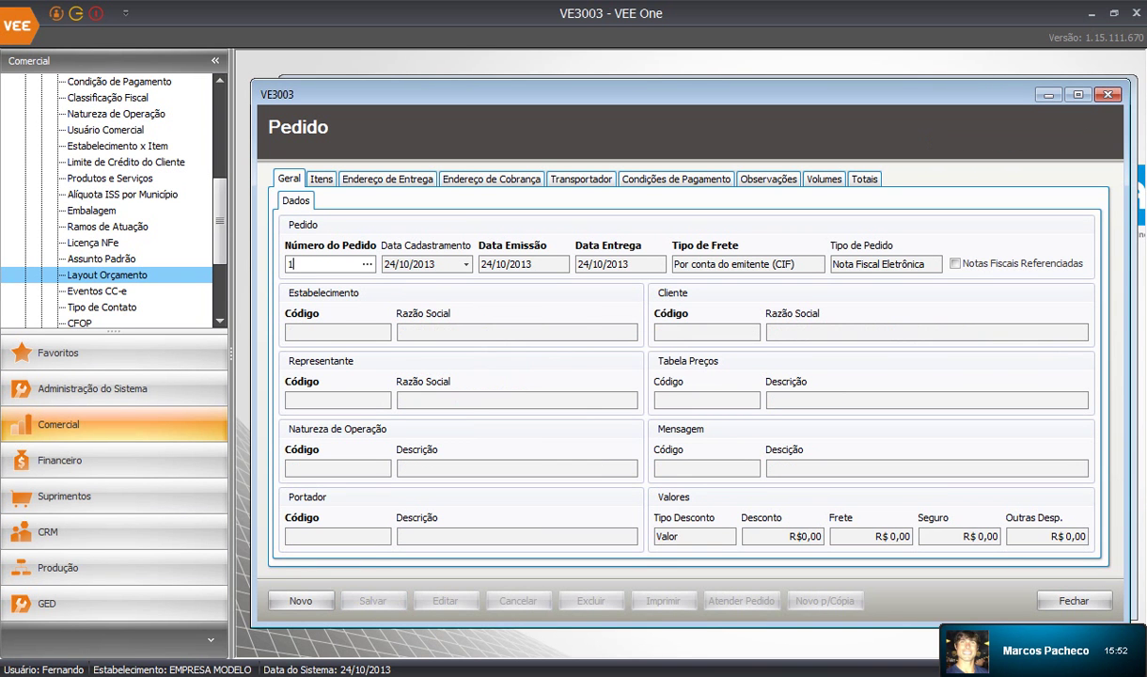
key(BackSpace)
key(BackSpace)
text(177)
key(Return)
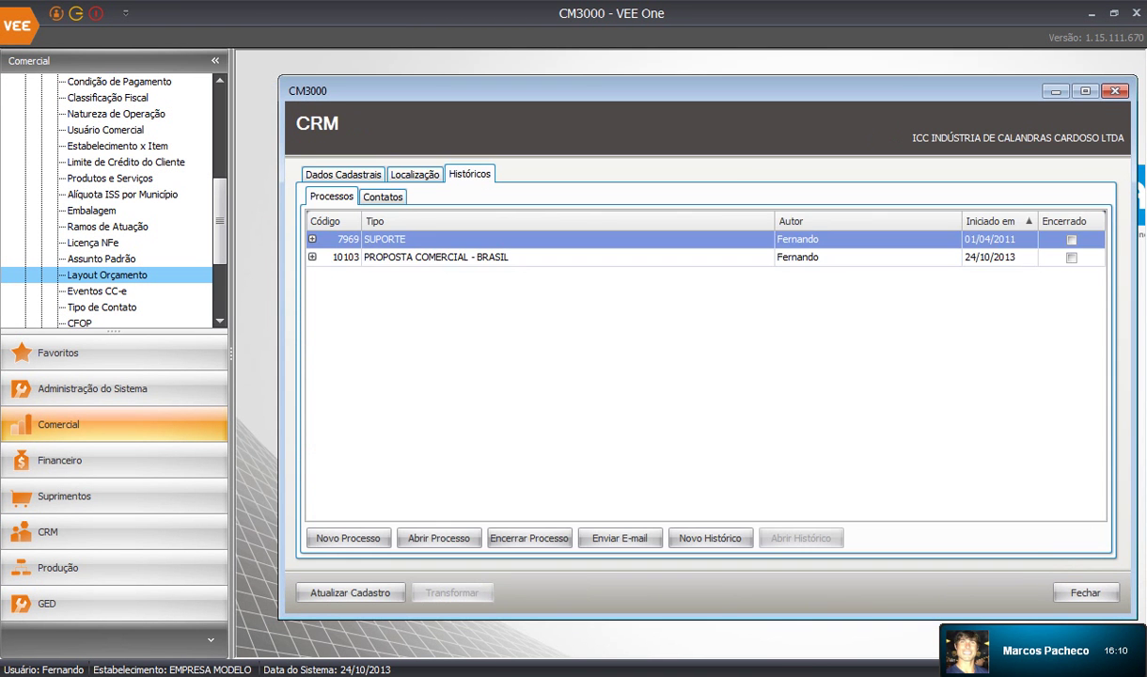
Check the new Pedido de Venda entry under process 10103 and close the CRM record
click(312, 257)
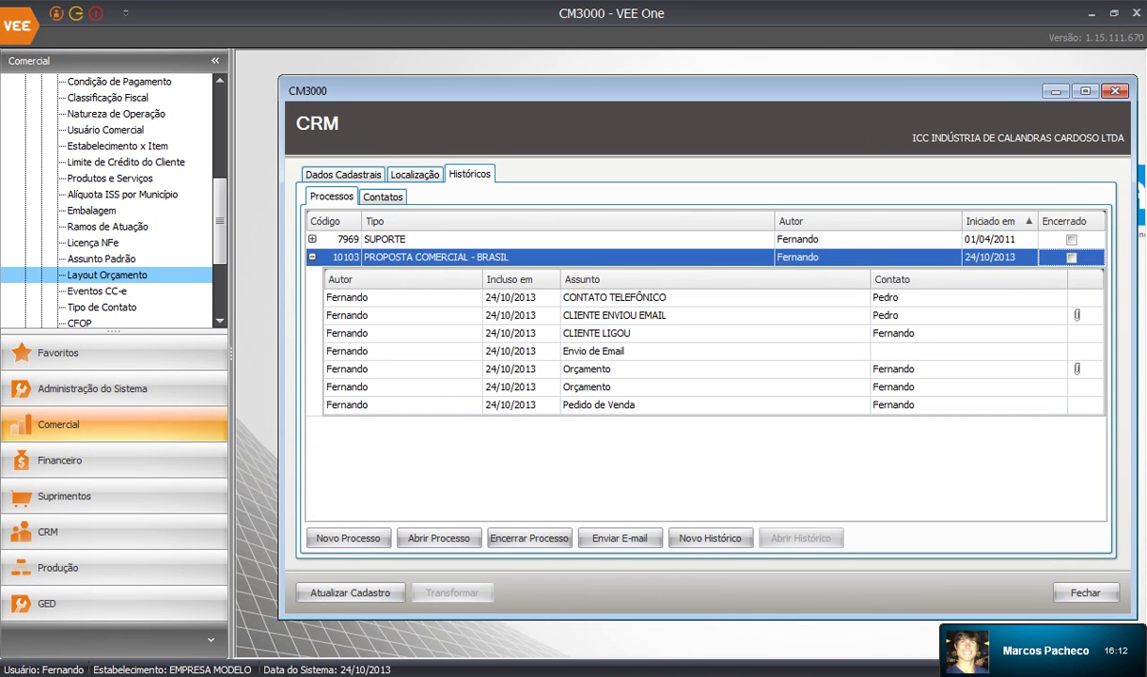
click(1084, 405)
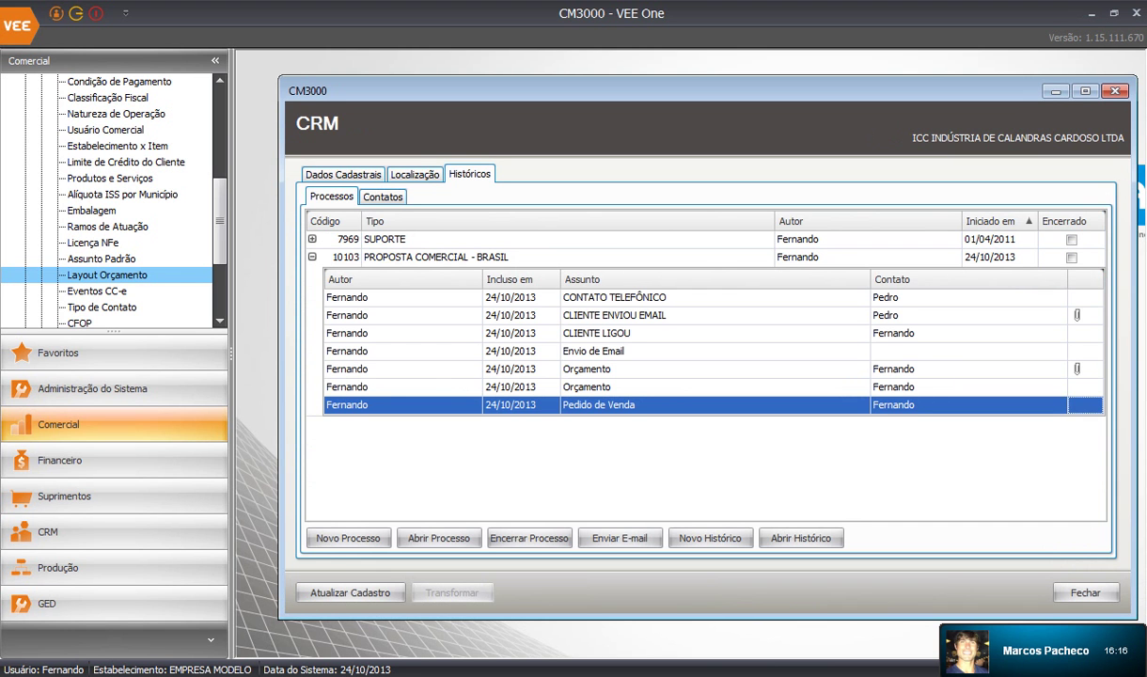
click(1115, 91)
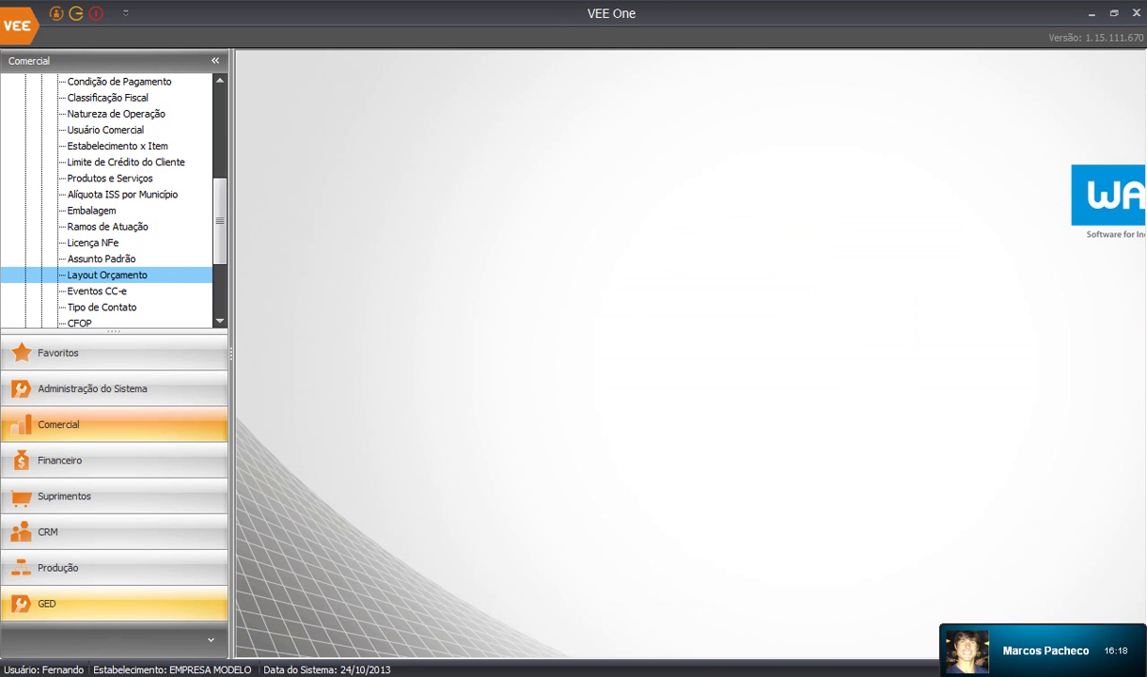
Start a new service order in the Produção module's Ordem de Serviço screen
click(58, 566)
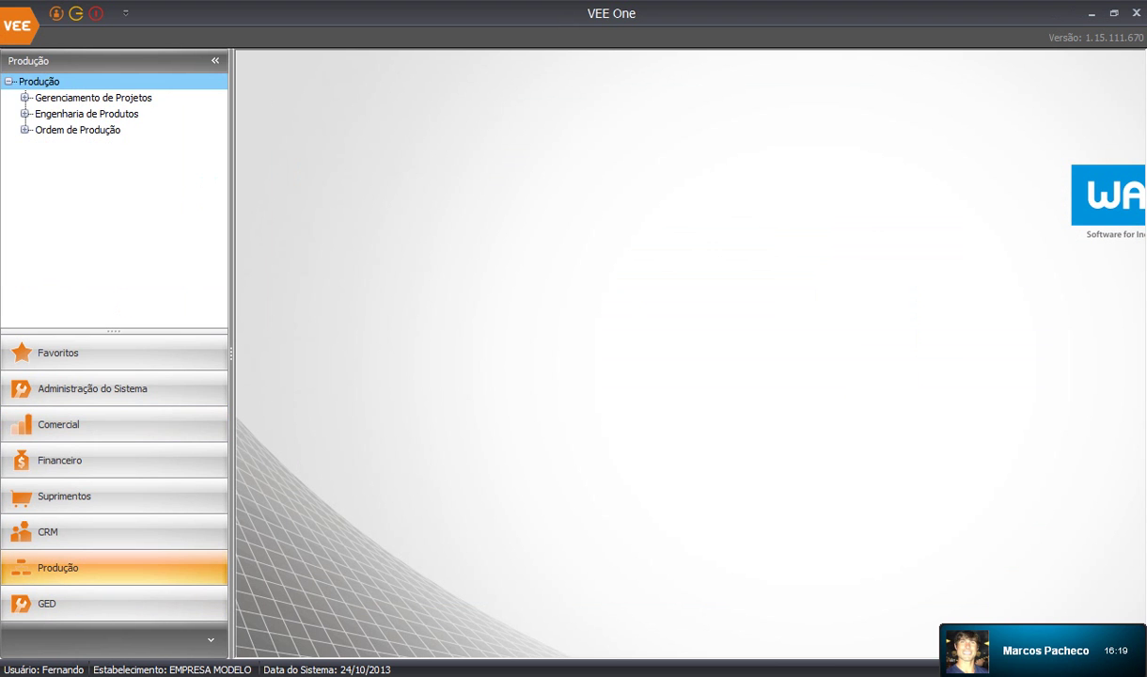
click(25, 98)
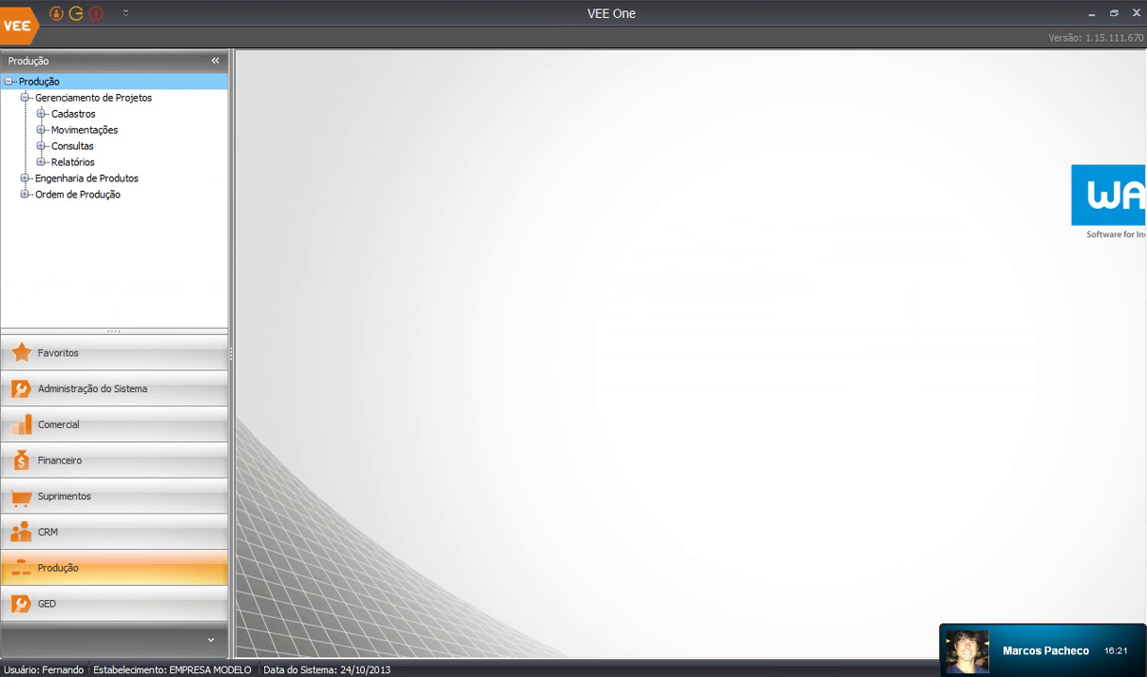
double_click(83, 130)
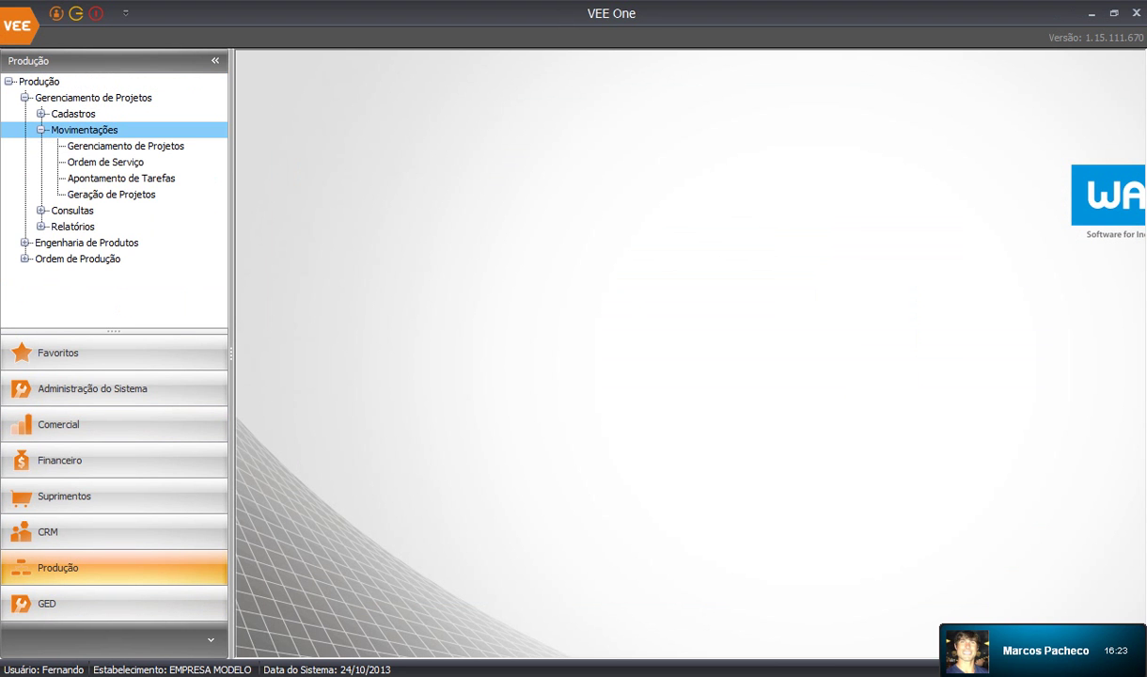
double_click(105, 163)
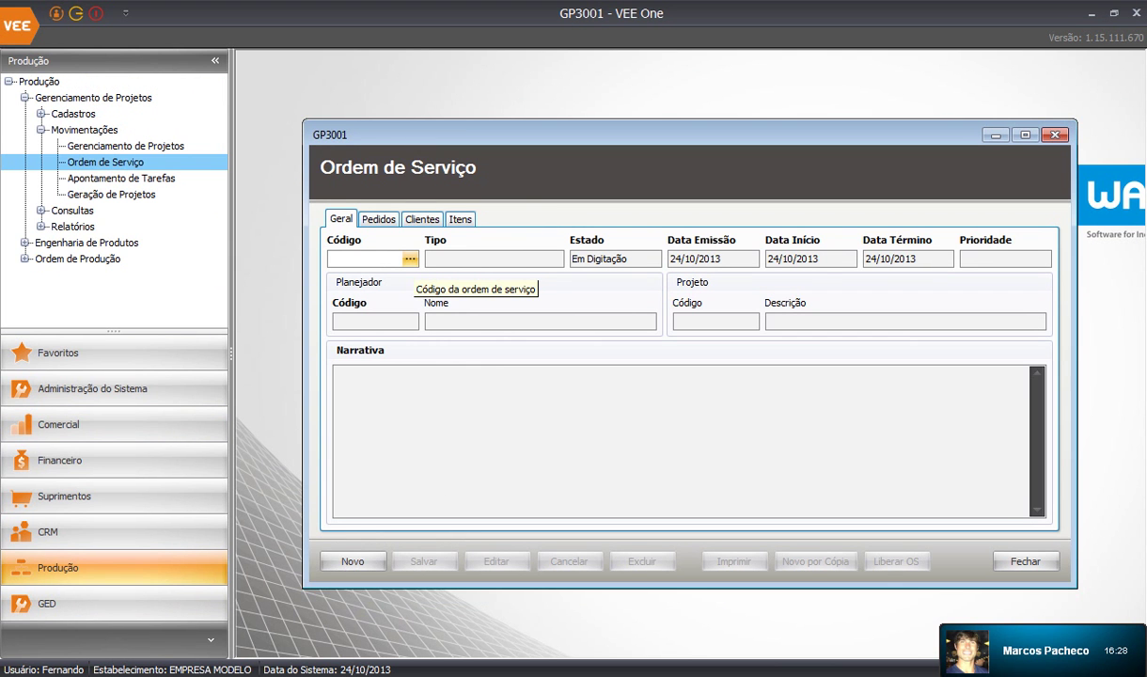
click(352, 561)
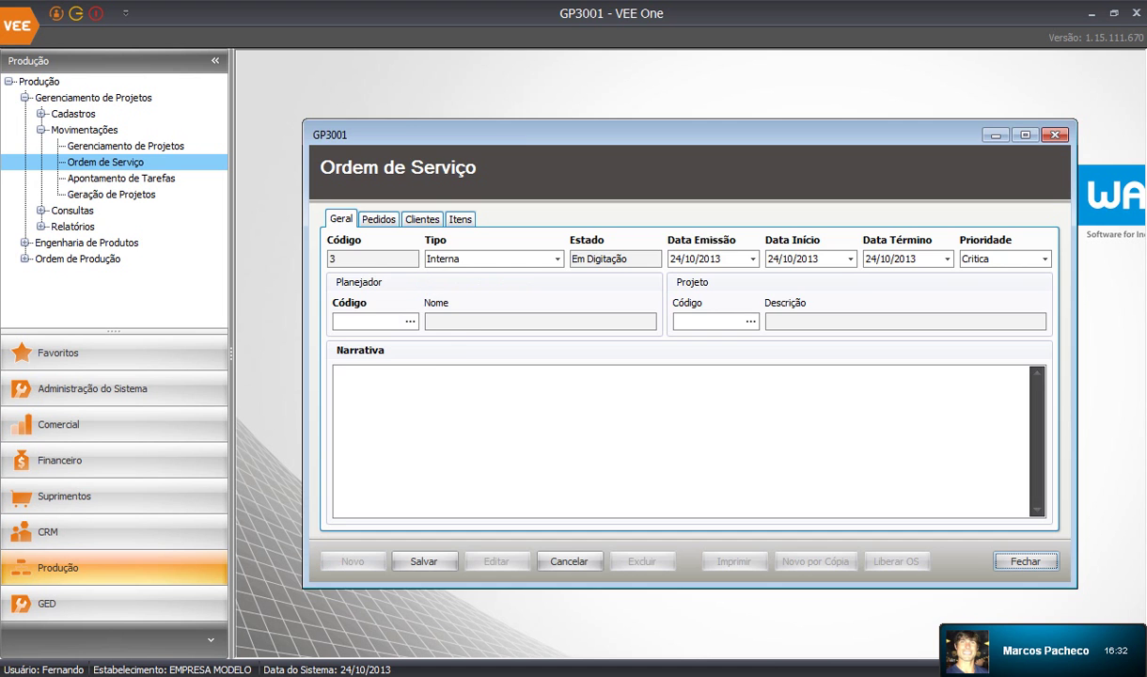
Browse the planner lookup and the operations and job roles registration screens, closing each
click(409, 321)
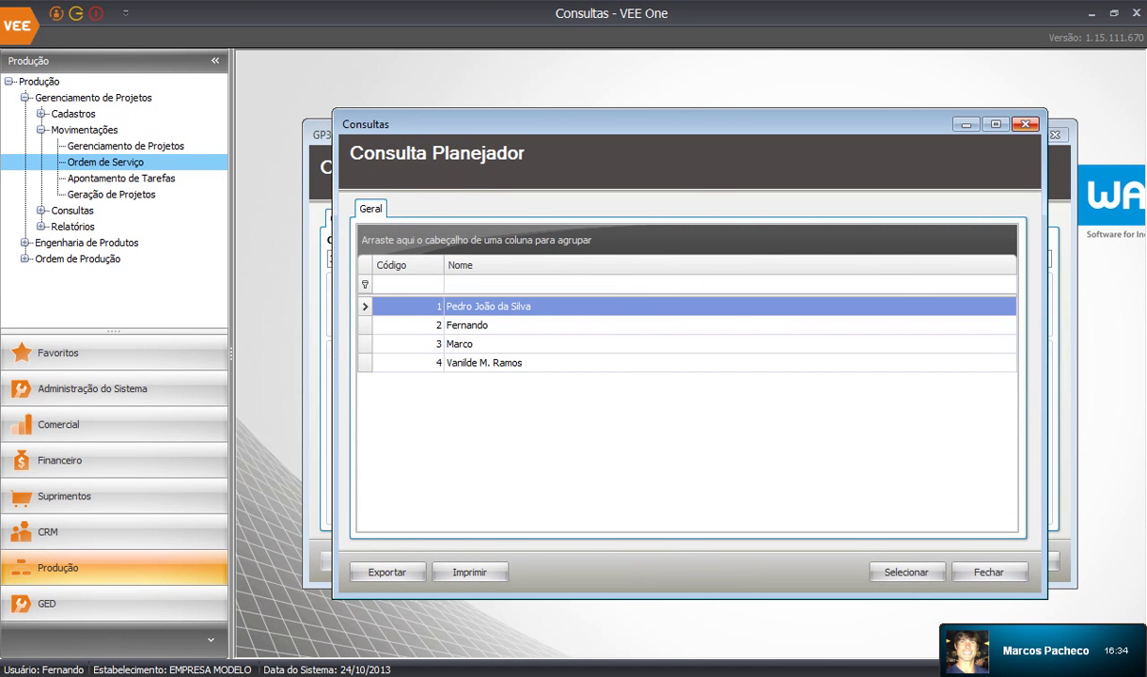
click(1026, 124)
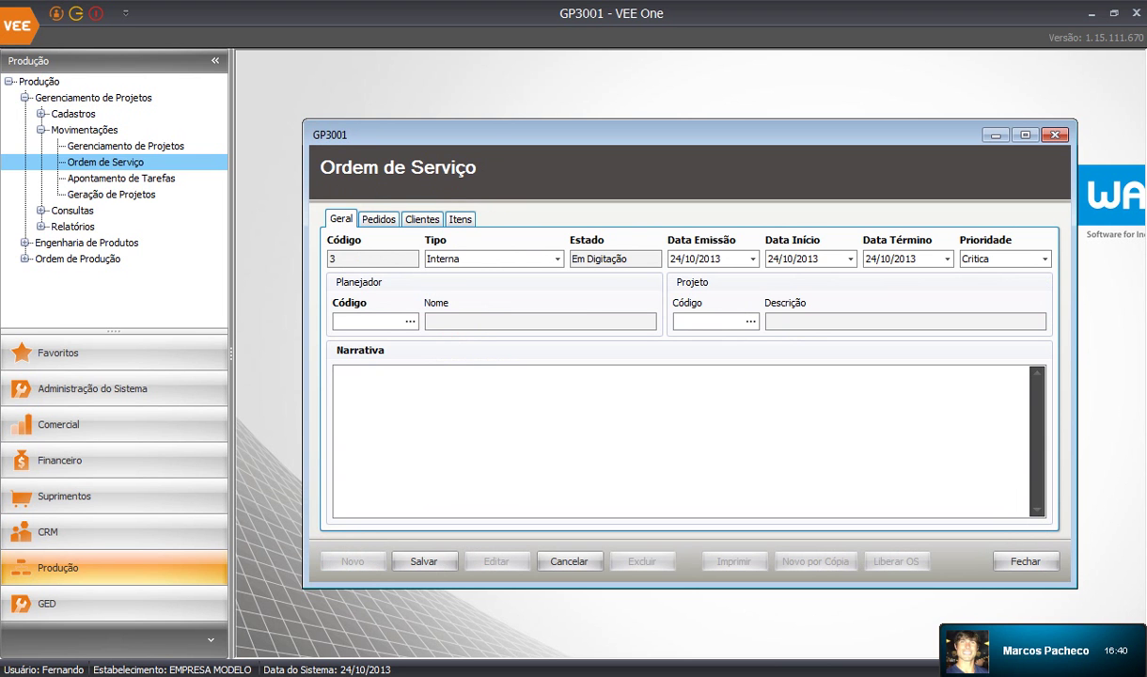
click(41, 113)
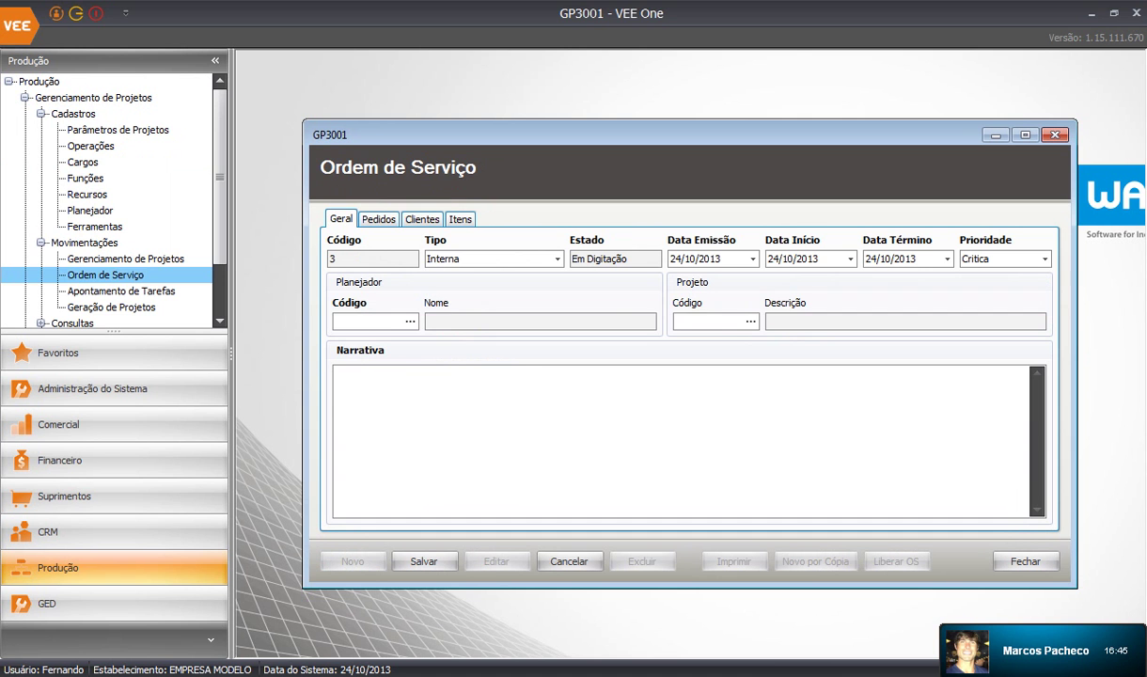
double_click(91, 146)
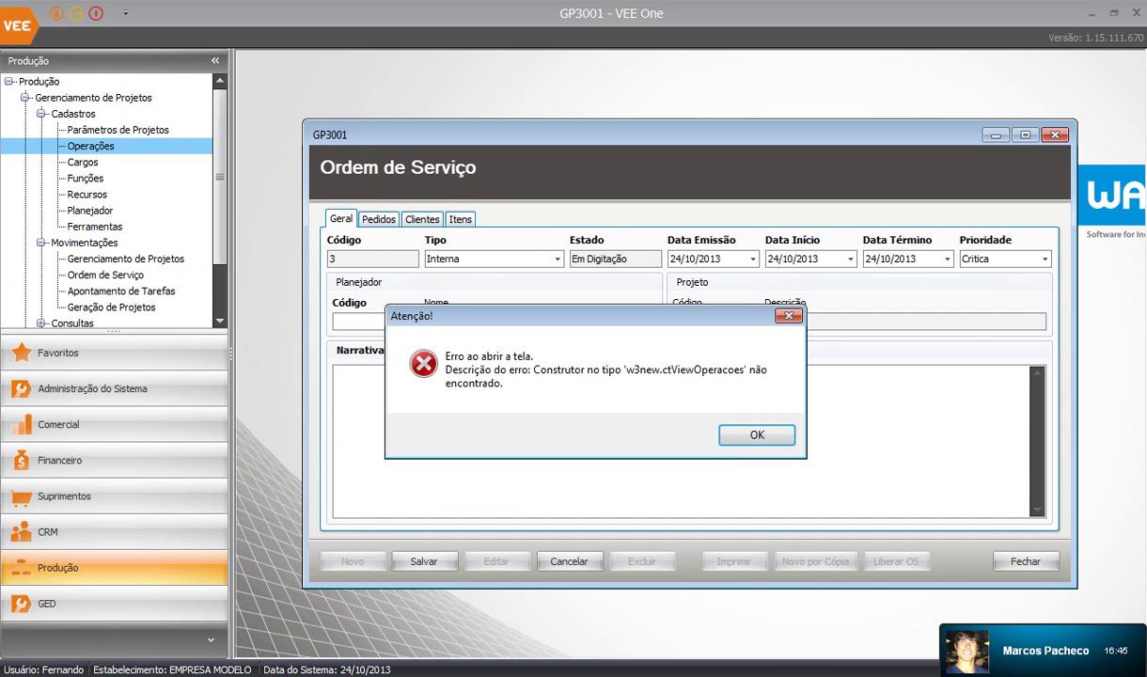
key(Return)
double_click(83, 162)
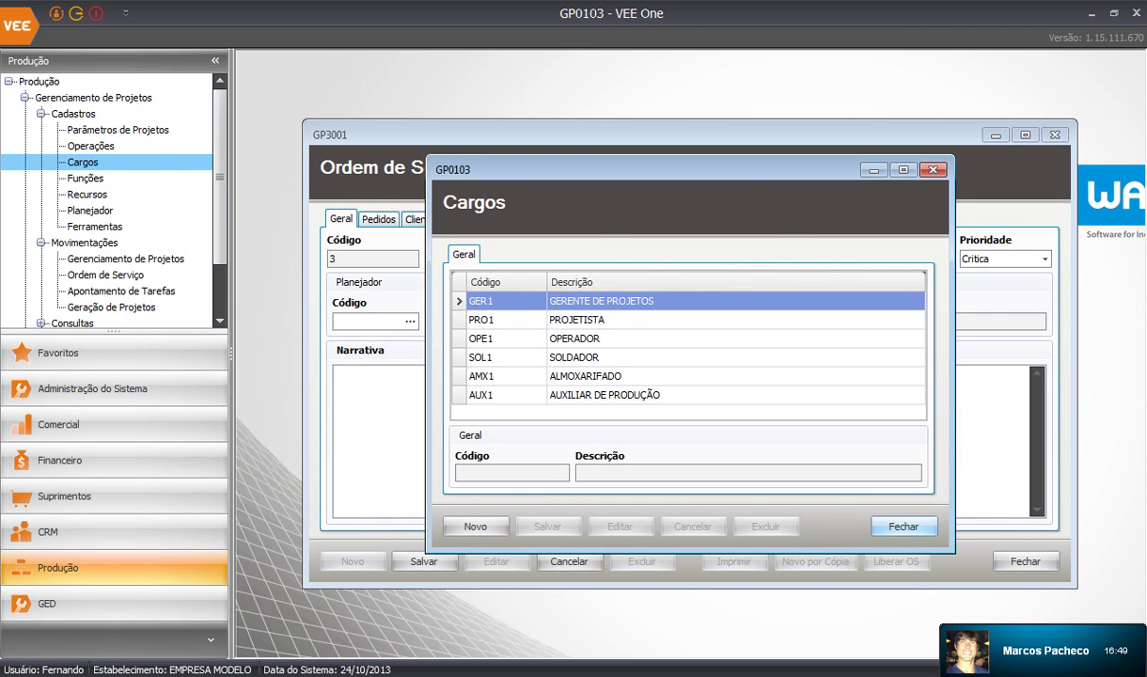
click(903, 526)
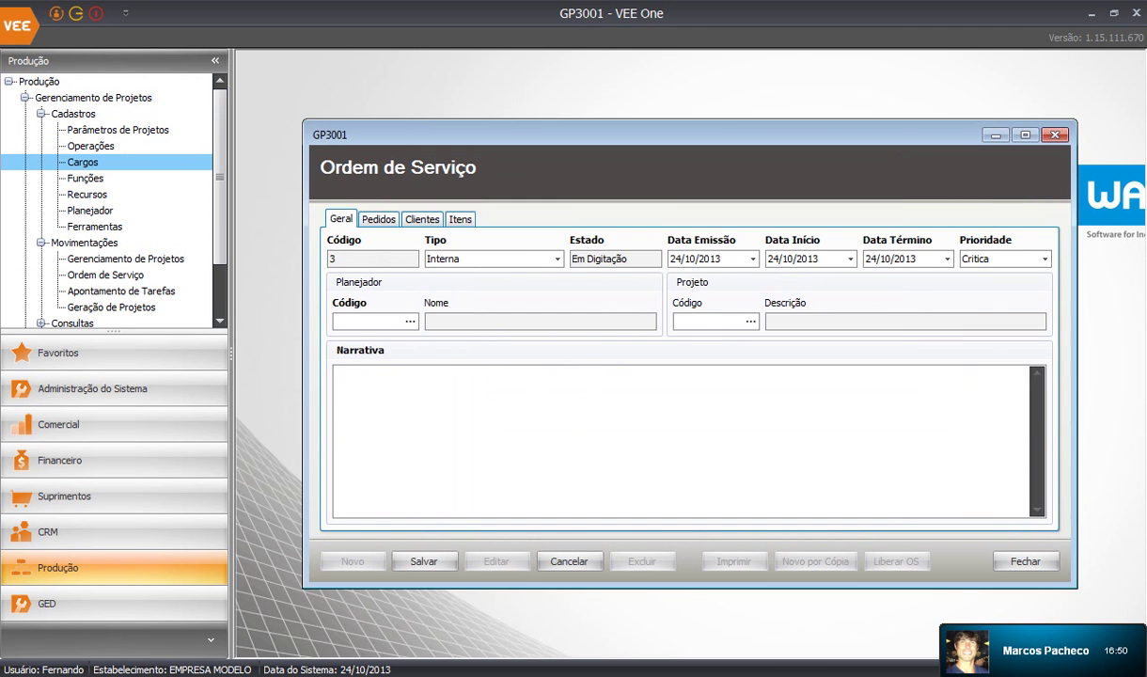
Save the Parâmetros de Projetos settings: 8h project hours, reserve on Liberação da O.S
click(118, 130)
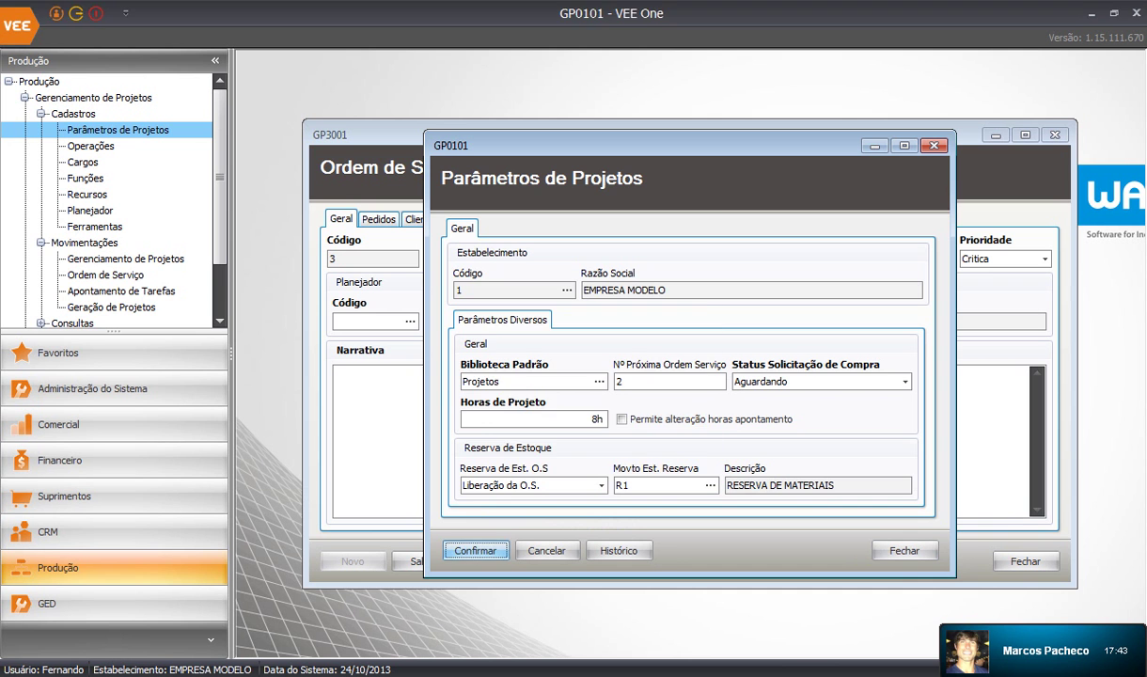
key(Return)
key(Return)
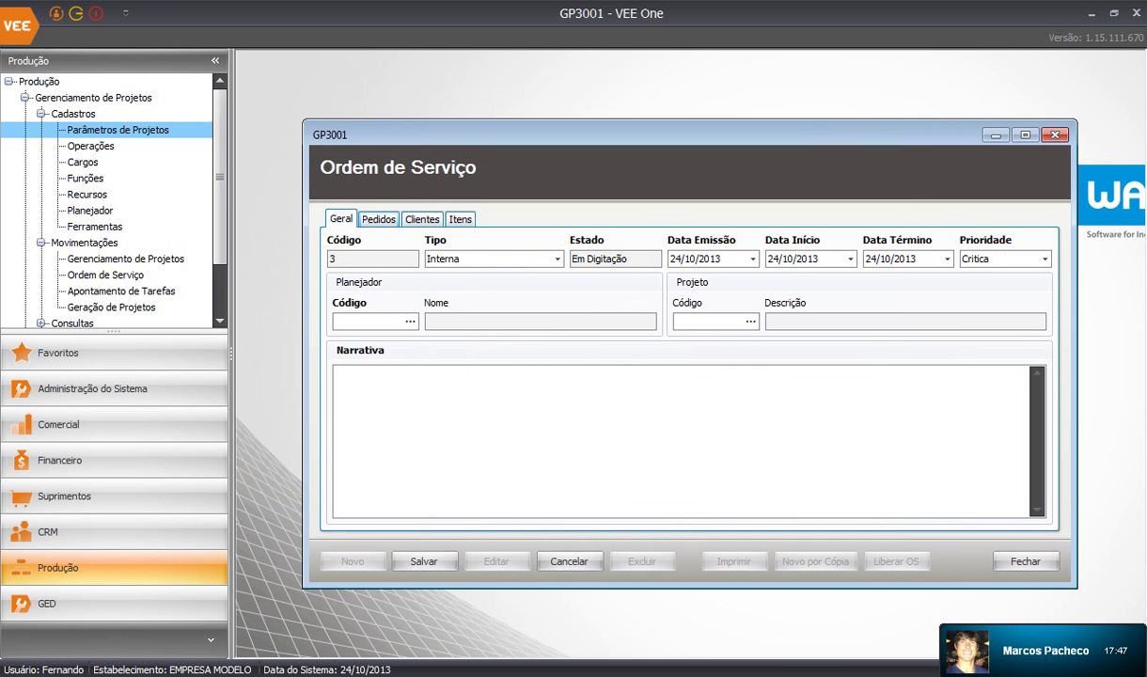
Add sales order 177 for ICC INDÚSTRIA DE CALANDRAS CARDOSO LTDA, with its items, on the Pedidos tab
click(379, 219)
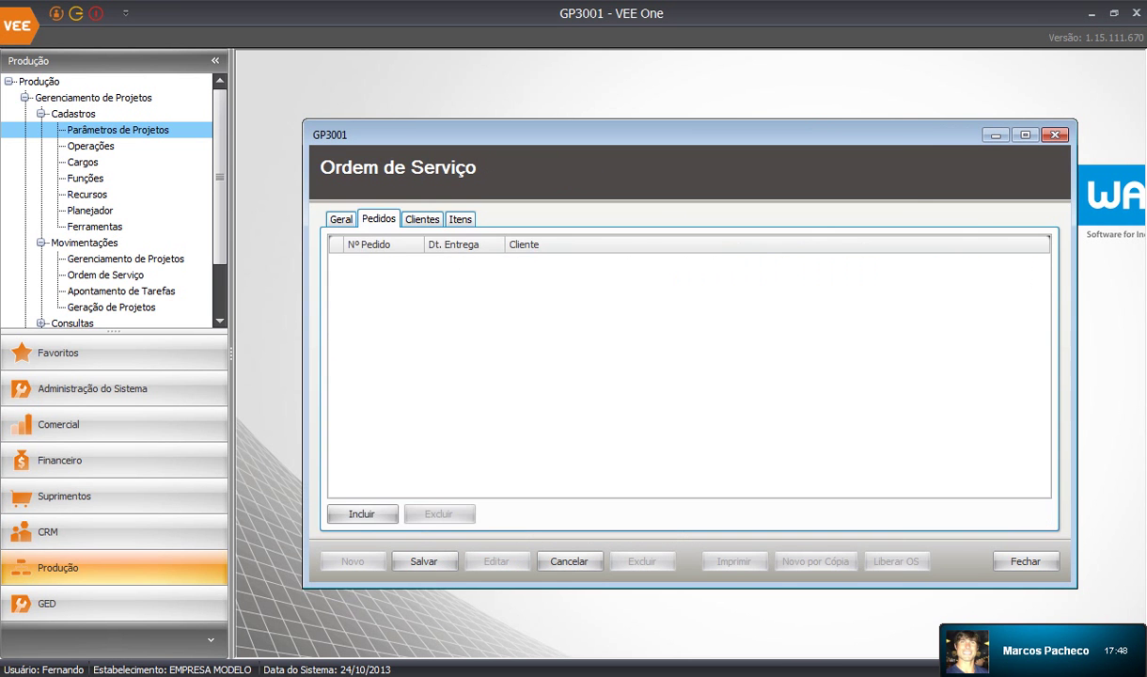
click(362, 513)
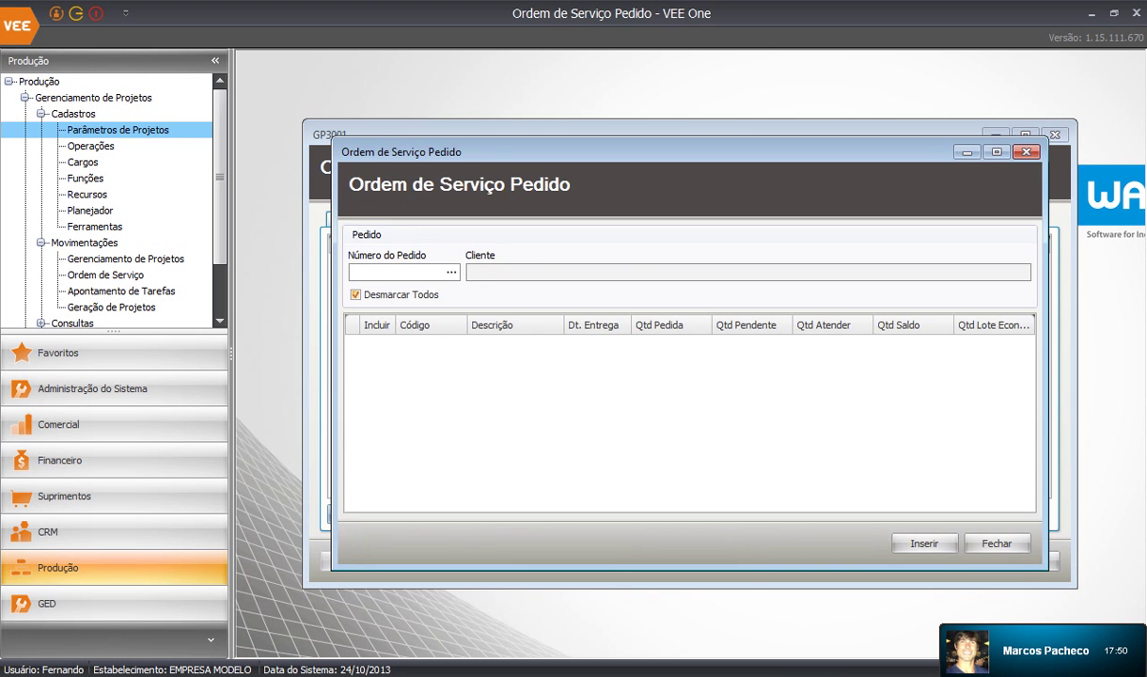
click(451, 271)
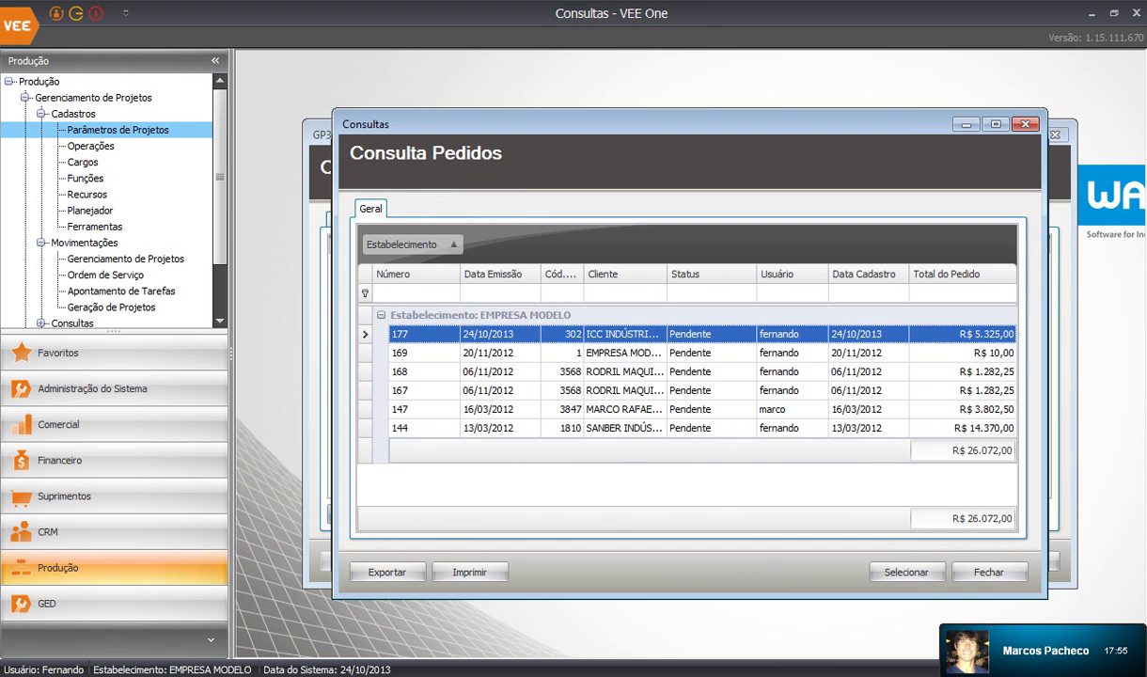
key(Return)
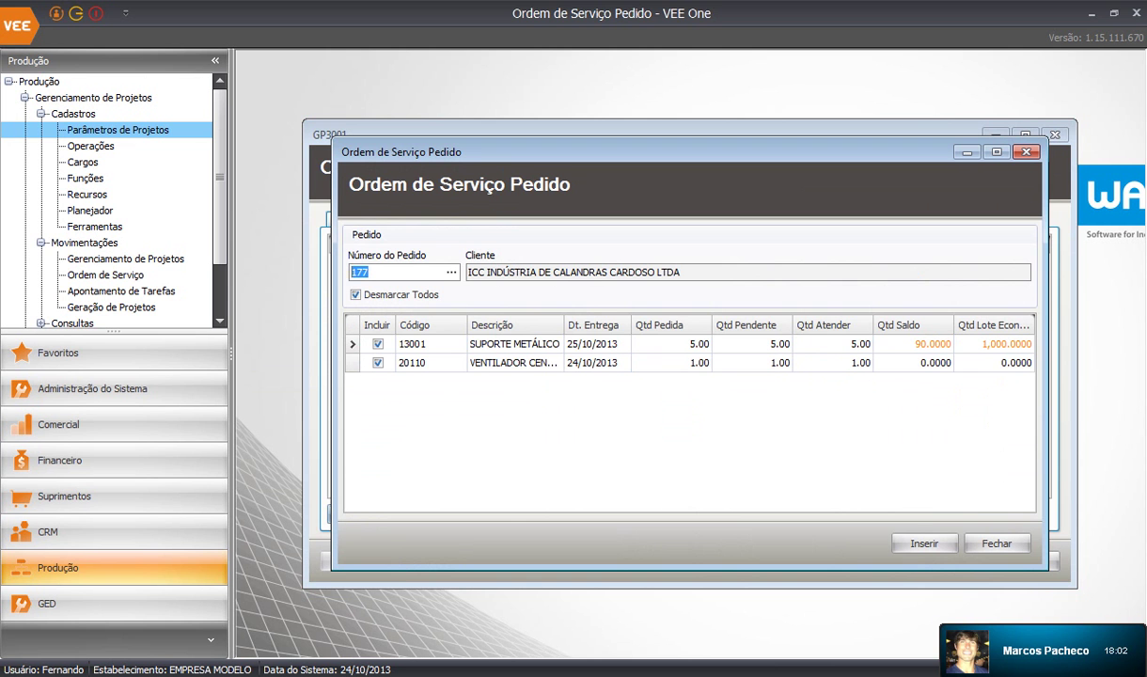
click(925, 543)
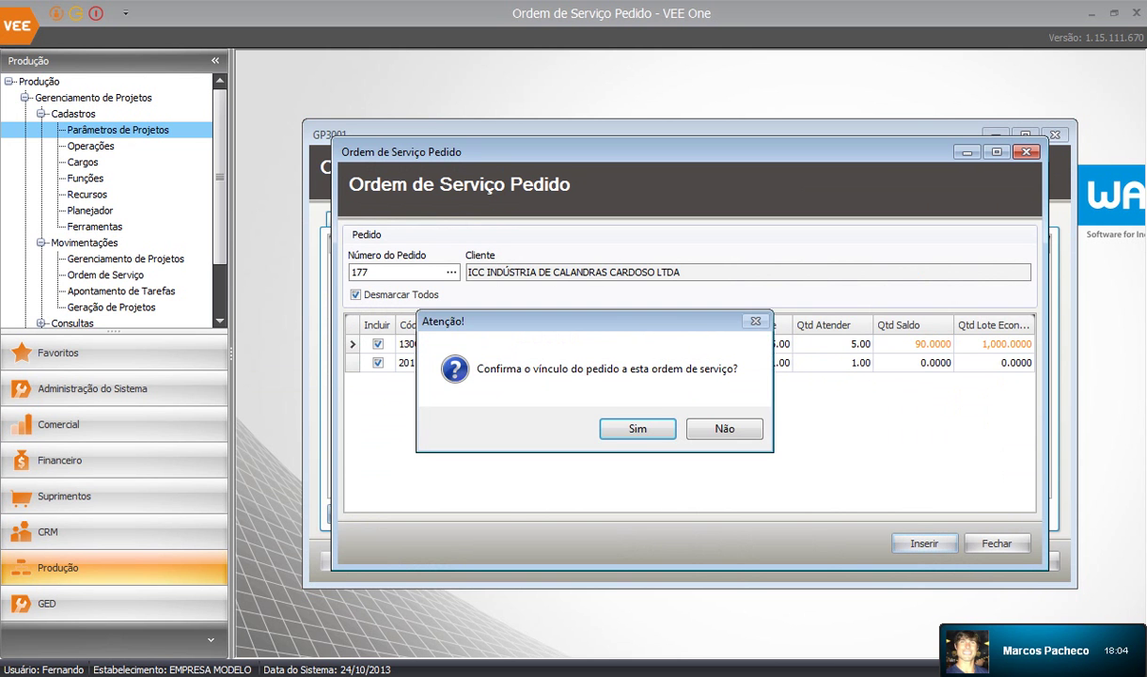
click(636, 427)
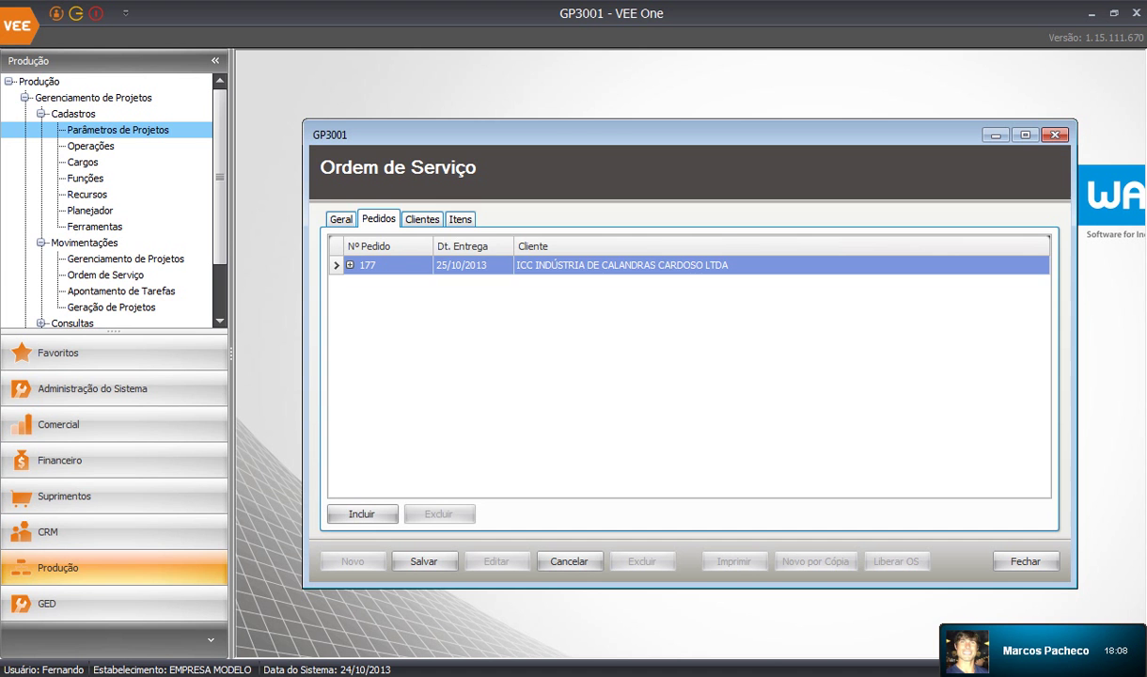
Assign planner 2 to service order 3
click(350, 265)
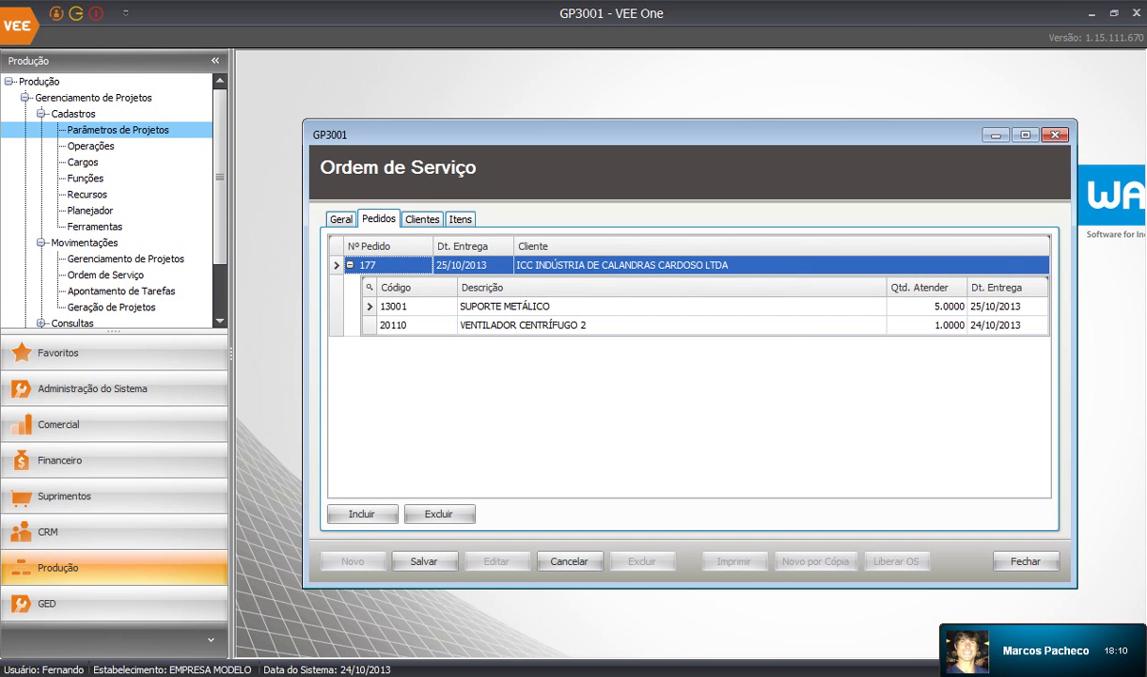
click(422, 219)
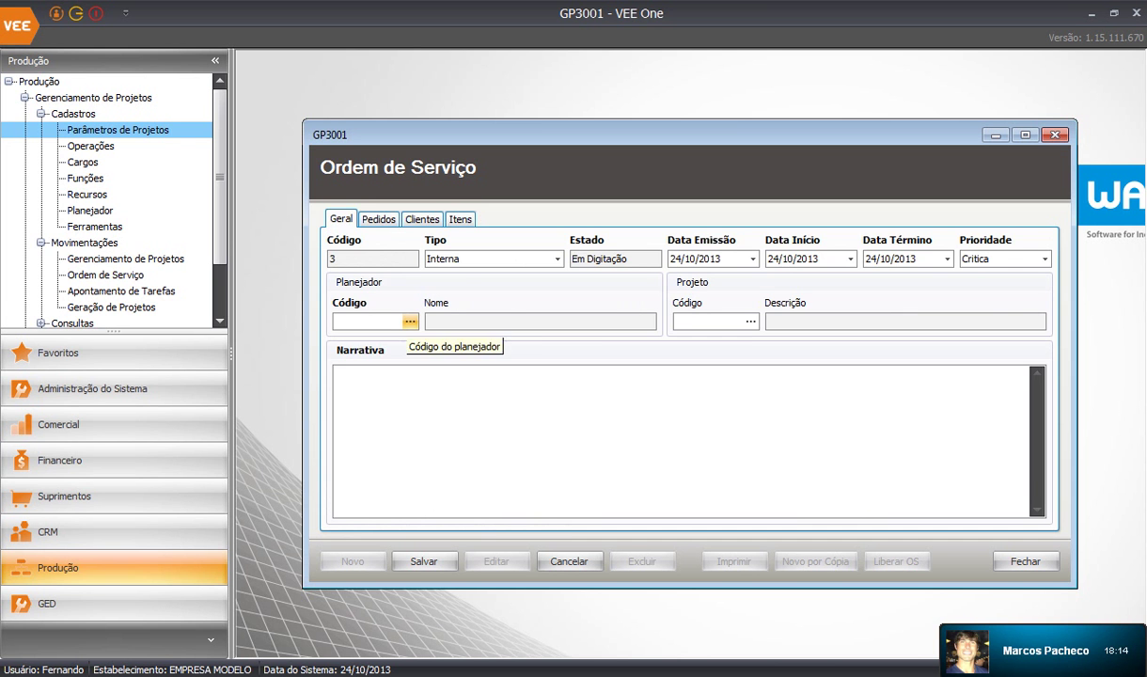
click(460, 219)
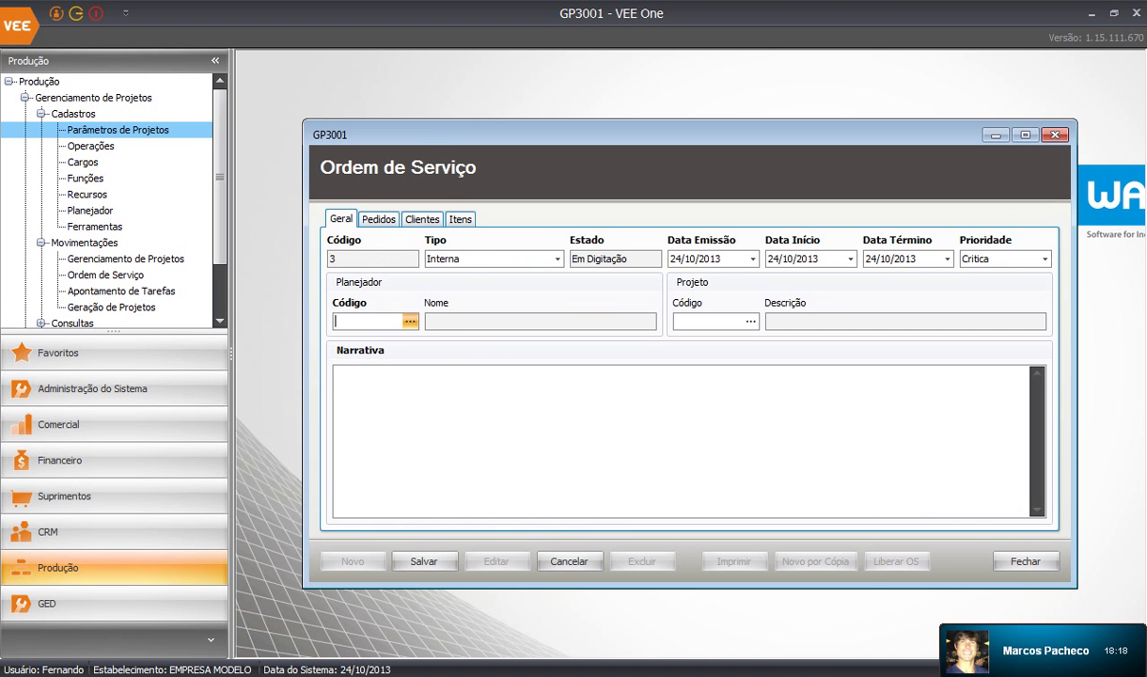
click(409, 321)
double_click(414, 325)
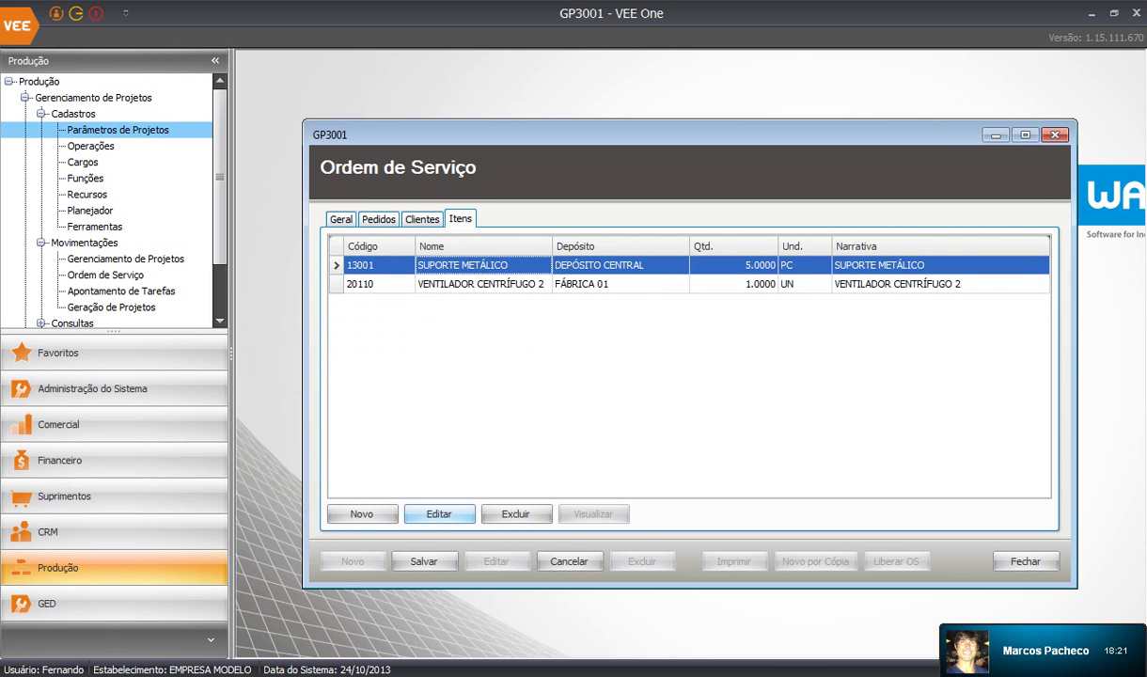
Start a new operation entry on the SUPORTE METÁLICO item
click(439, 513)
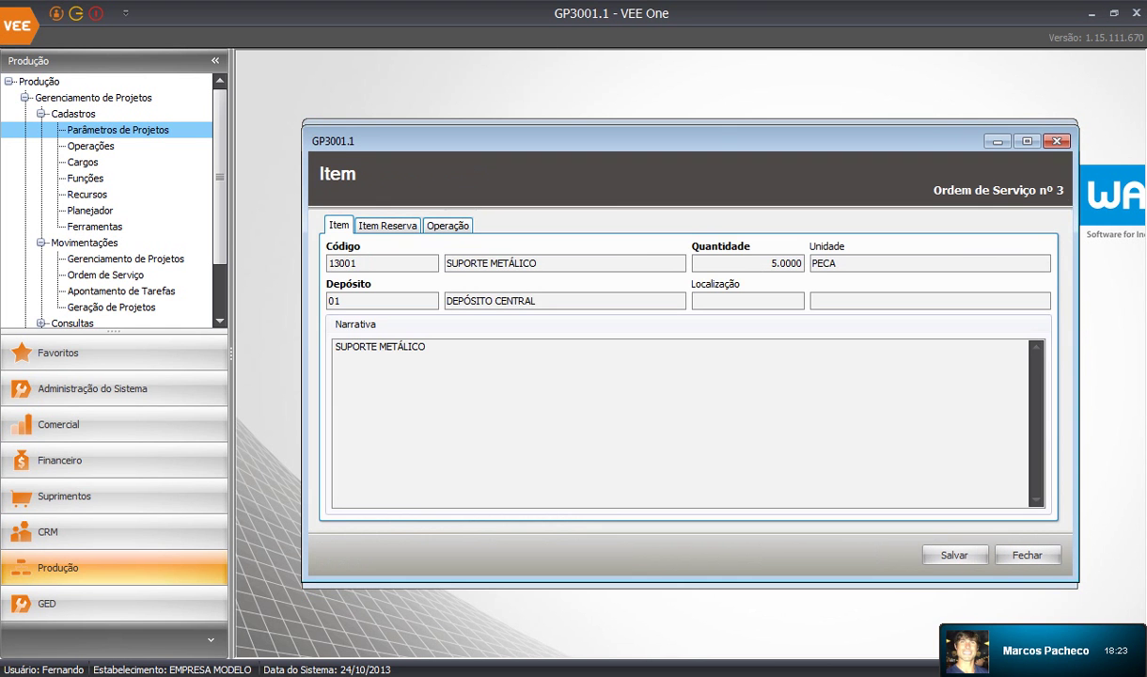
click(448, 225)
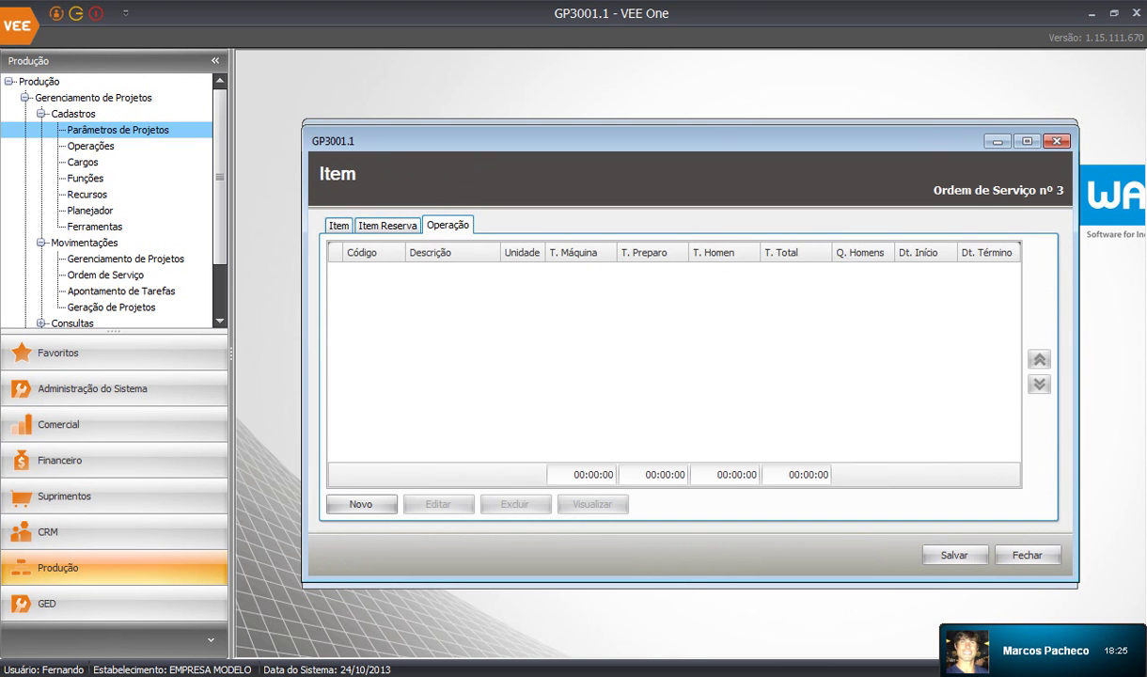
click(361, 503)
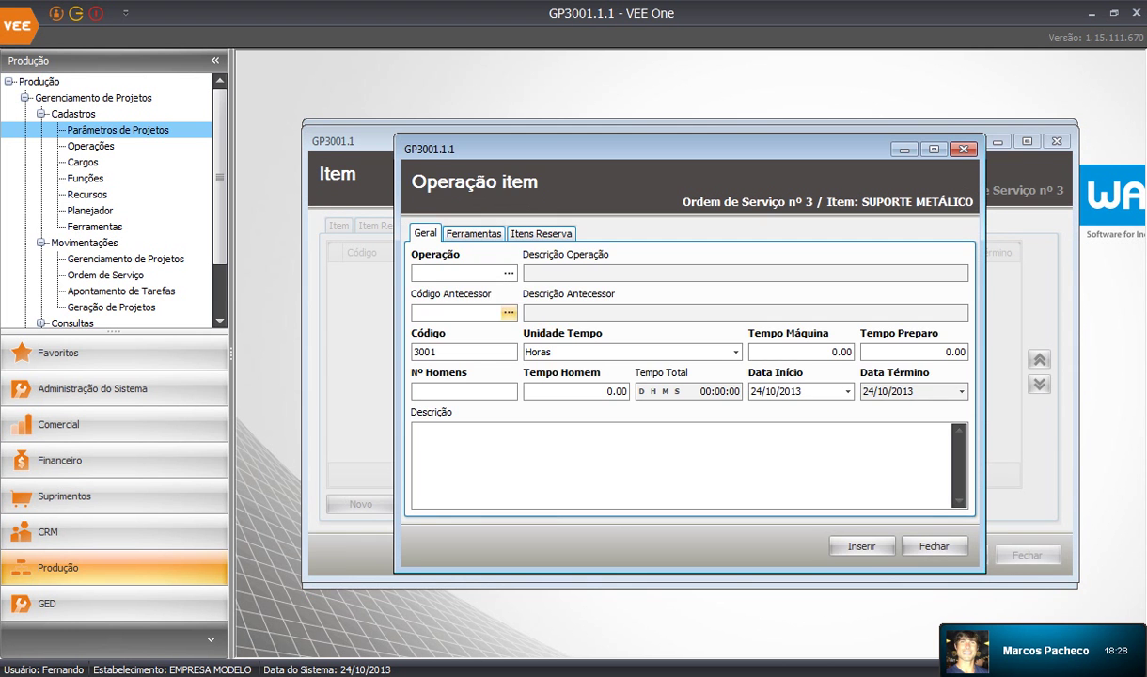
Add OP0002 PREPARAÇÃO (ALMOXARIFADO): 1 h machine, 0.2 h setup, 1 worker for 1 h
click(508, 273)
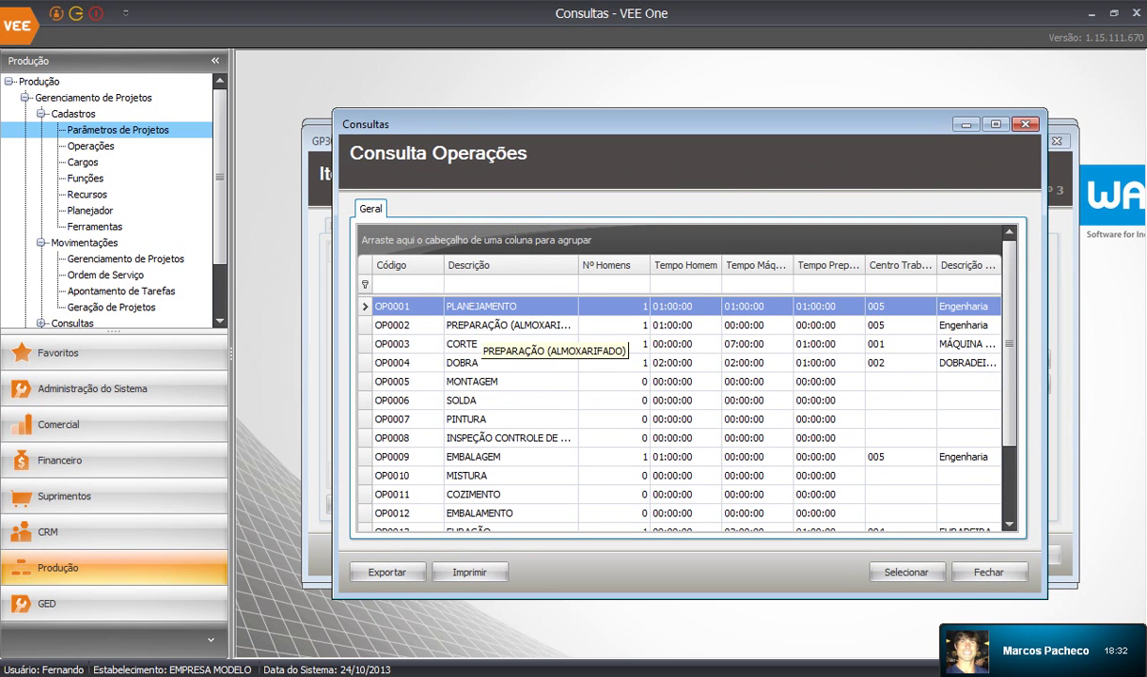
double_click(508, 324)
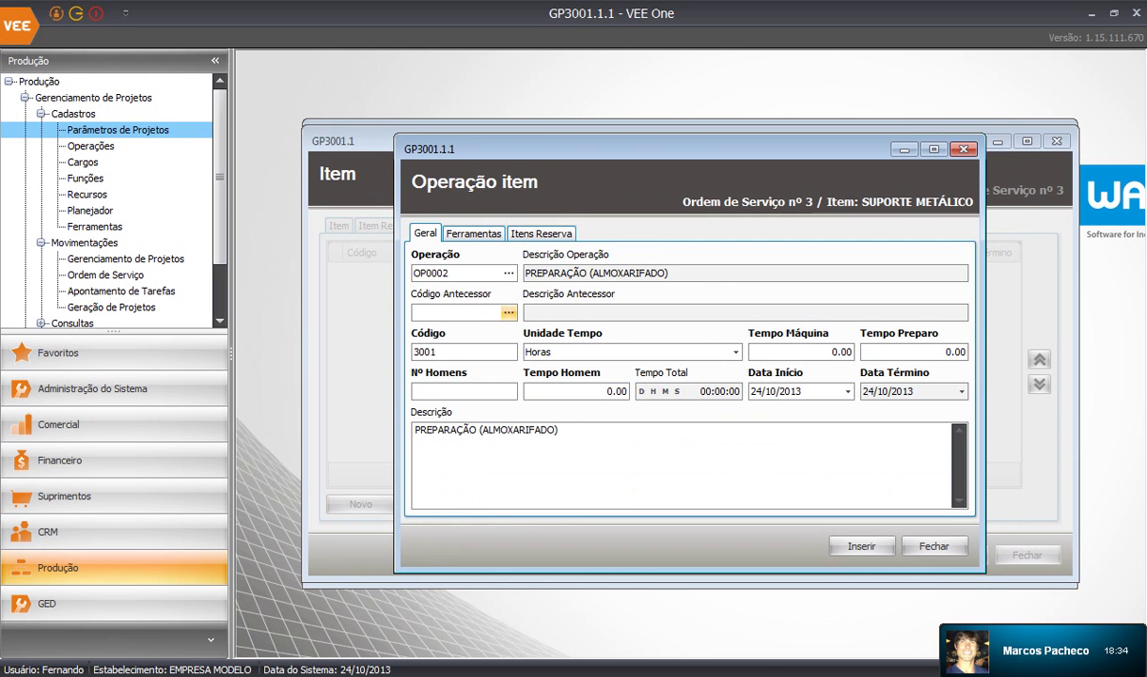
click(827, 351)
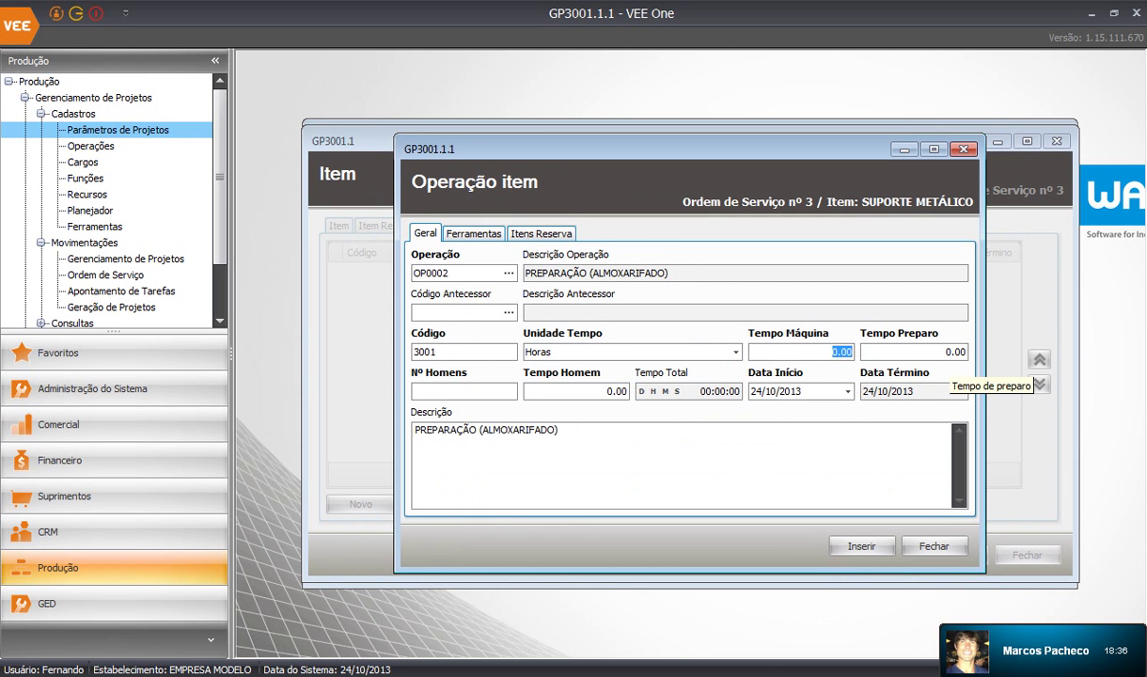
text(1)
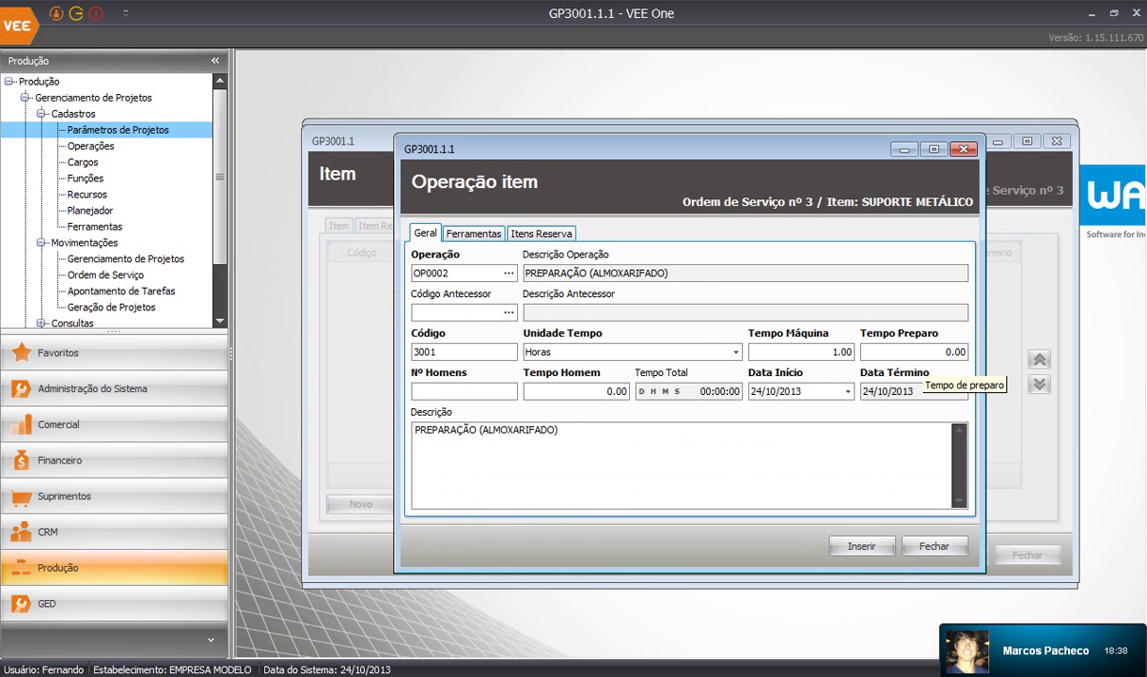
click(911, 353)
text(0.2)
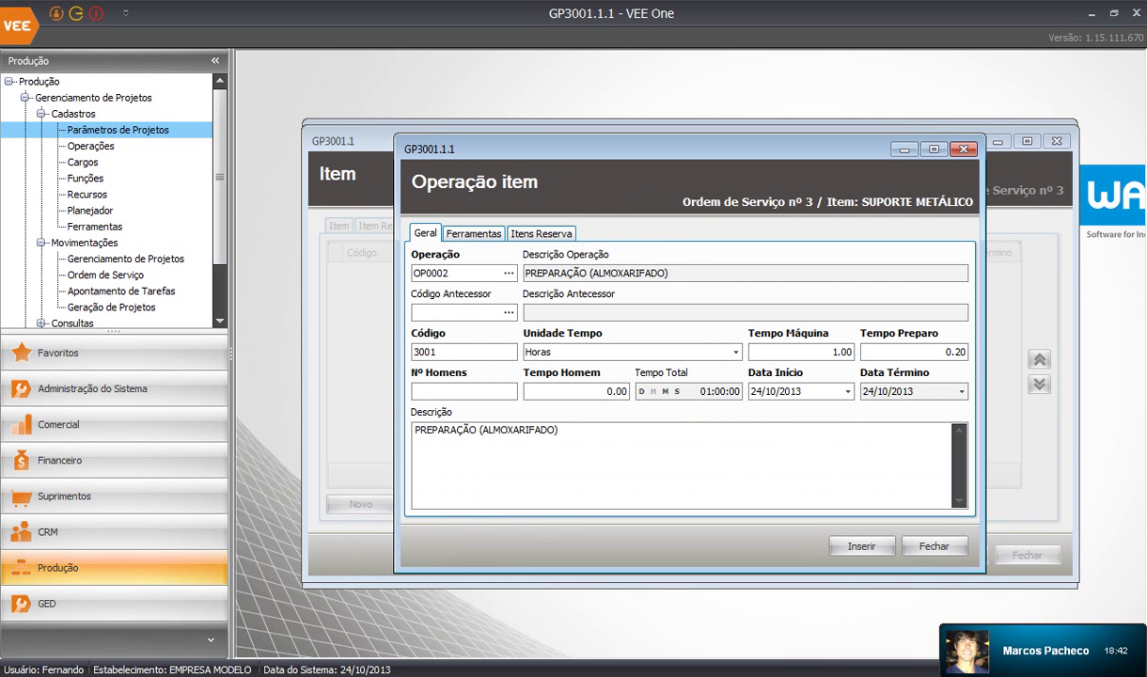
click(489, 389)
text(1)
key(Tab)
text(1)
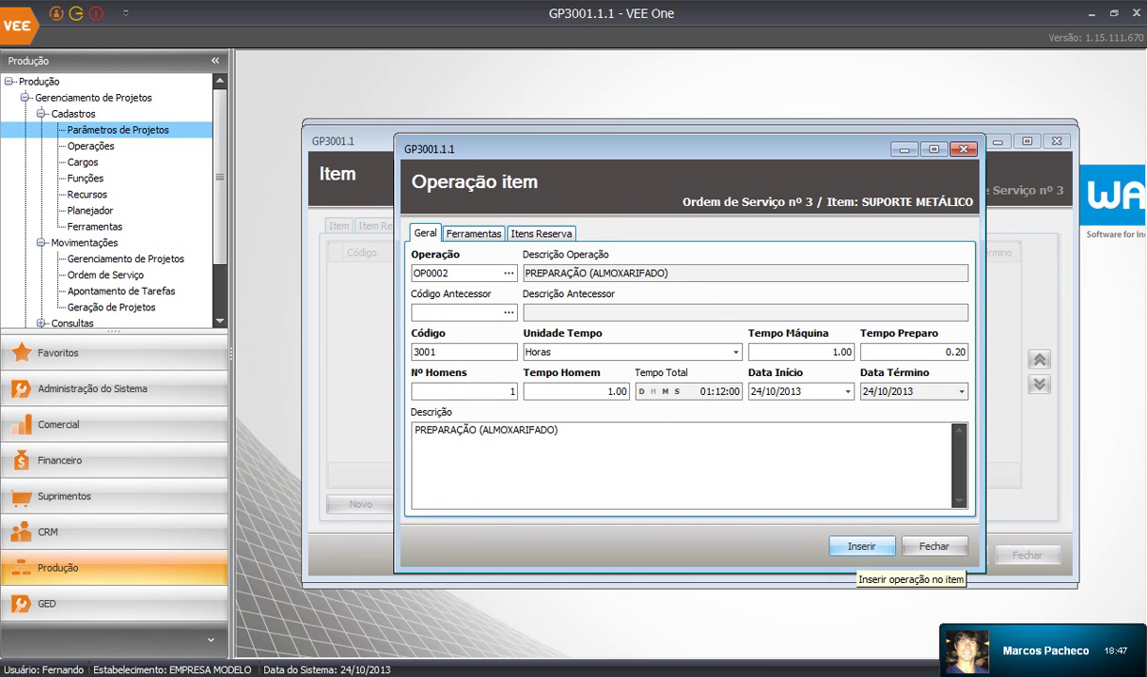
click(861, 546)
key(Return)
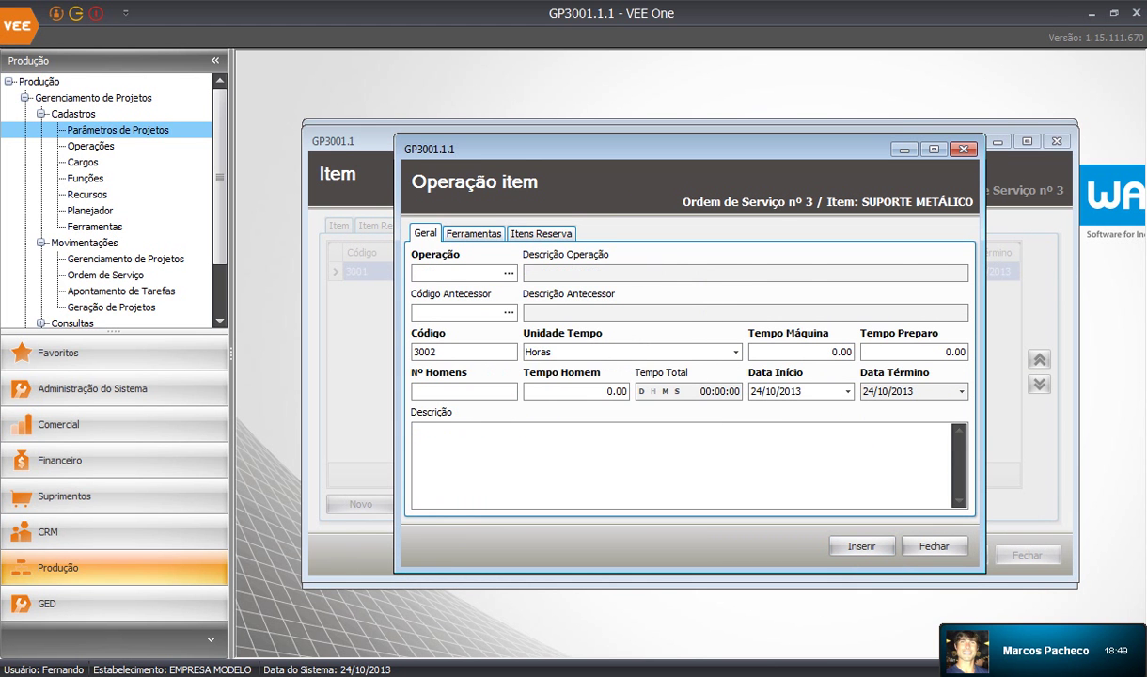
Add OP0003 CORTE with 0.50 h machine, 0.10 h setup and 1 worker, checking its tools
click(507, 272)
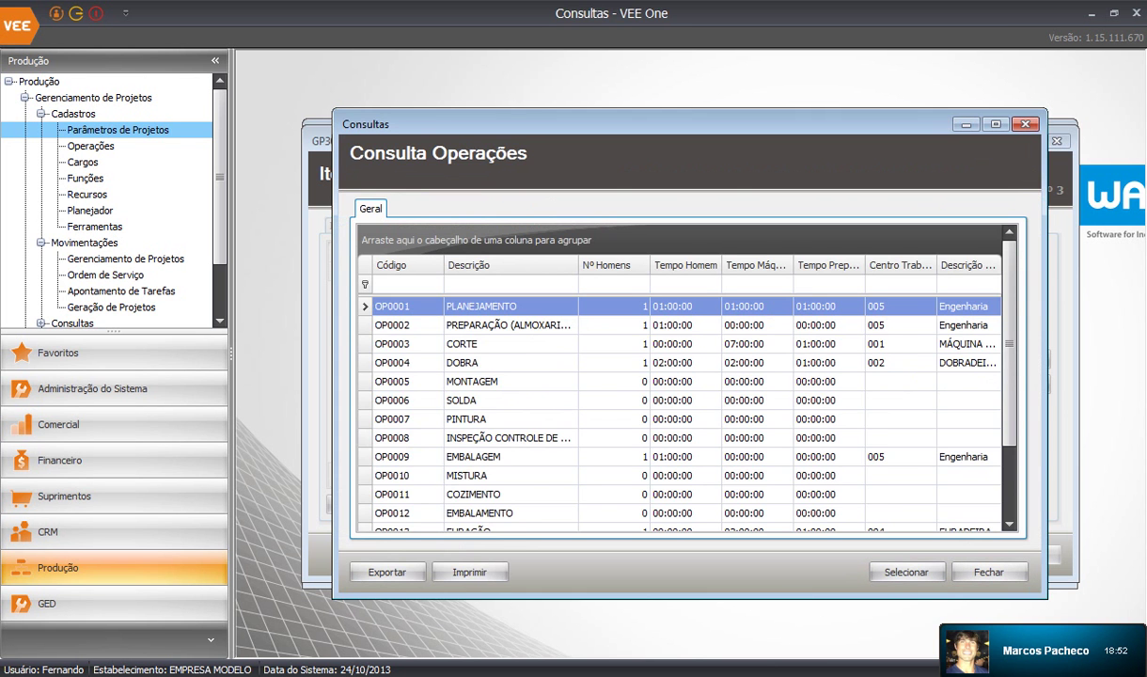
double_click(526, 344)
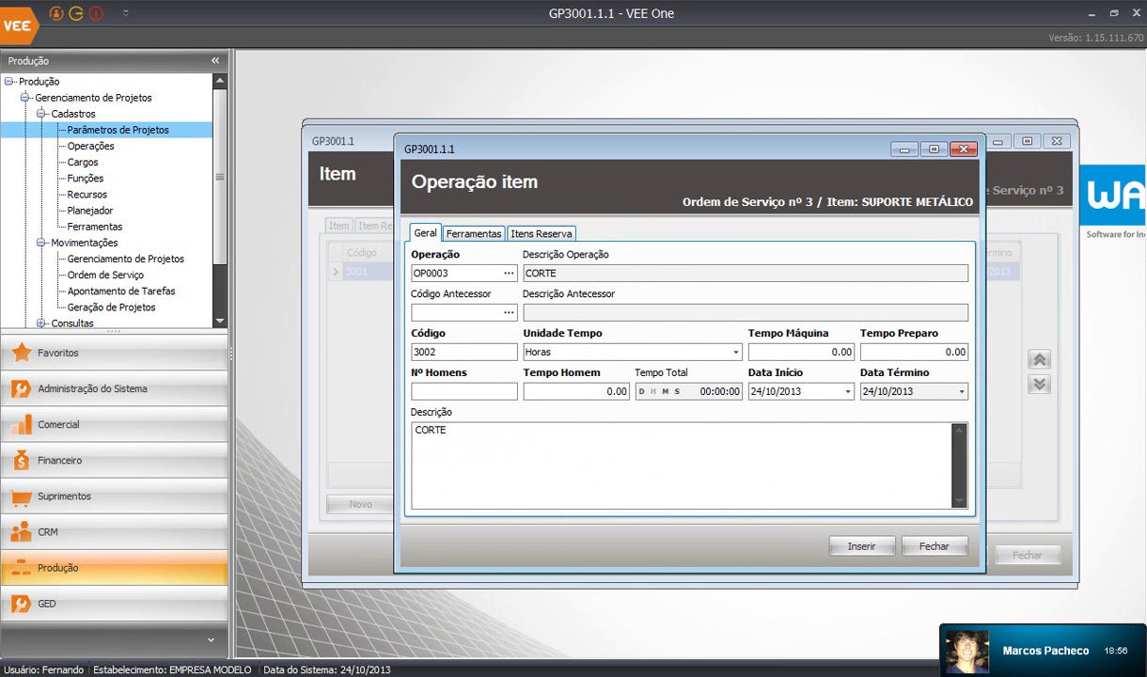
click(845, 351)
text(0.5)
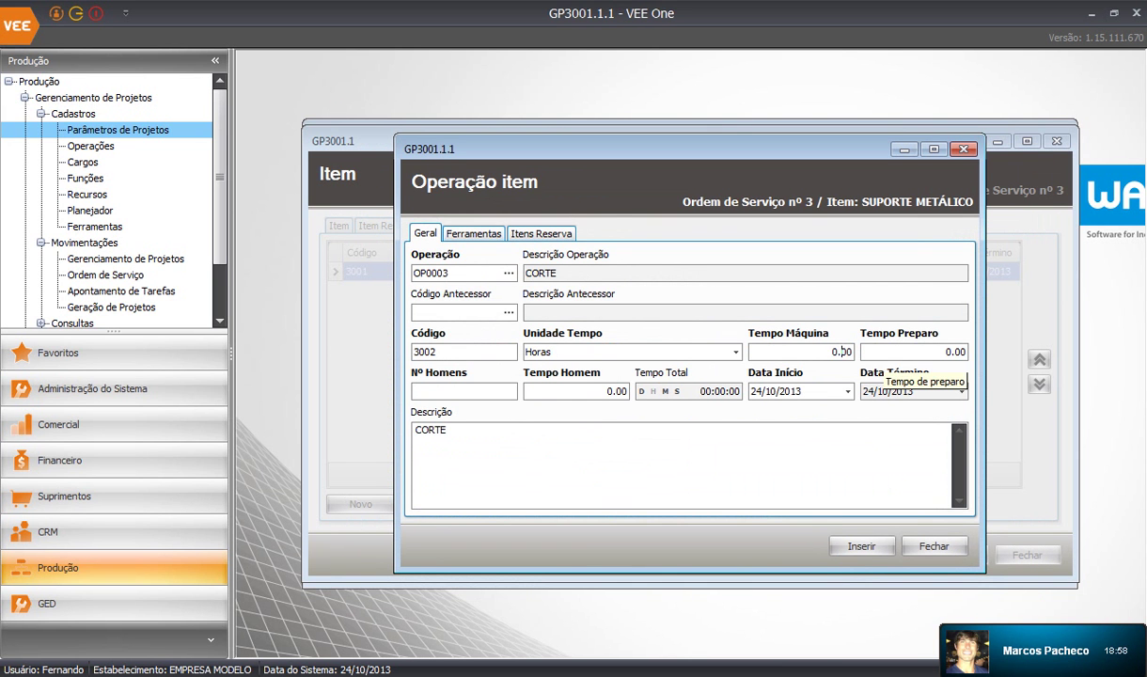
text(0)
click(956, 352)
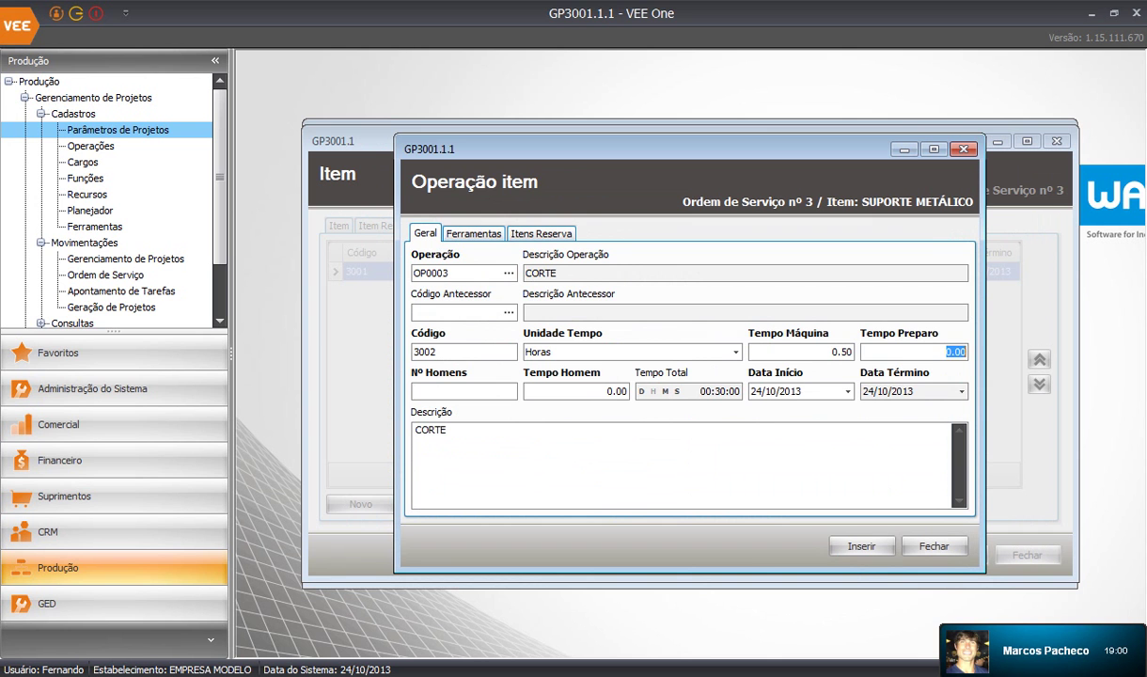
double_click(956, 352)
click(956, 352)
text(1)
key(Tab)
text(1)
click(474, 232)
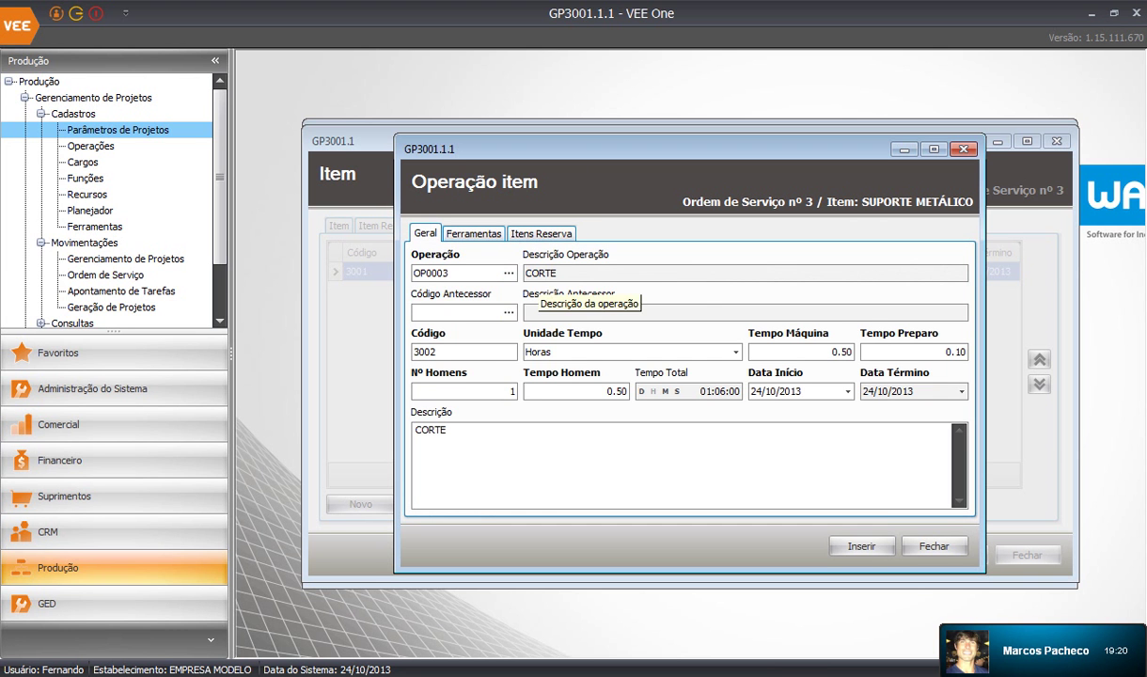
click(861, 545)
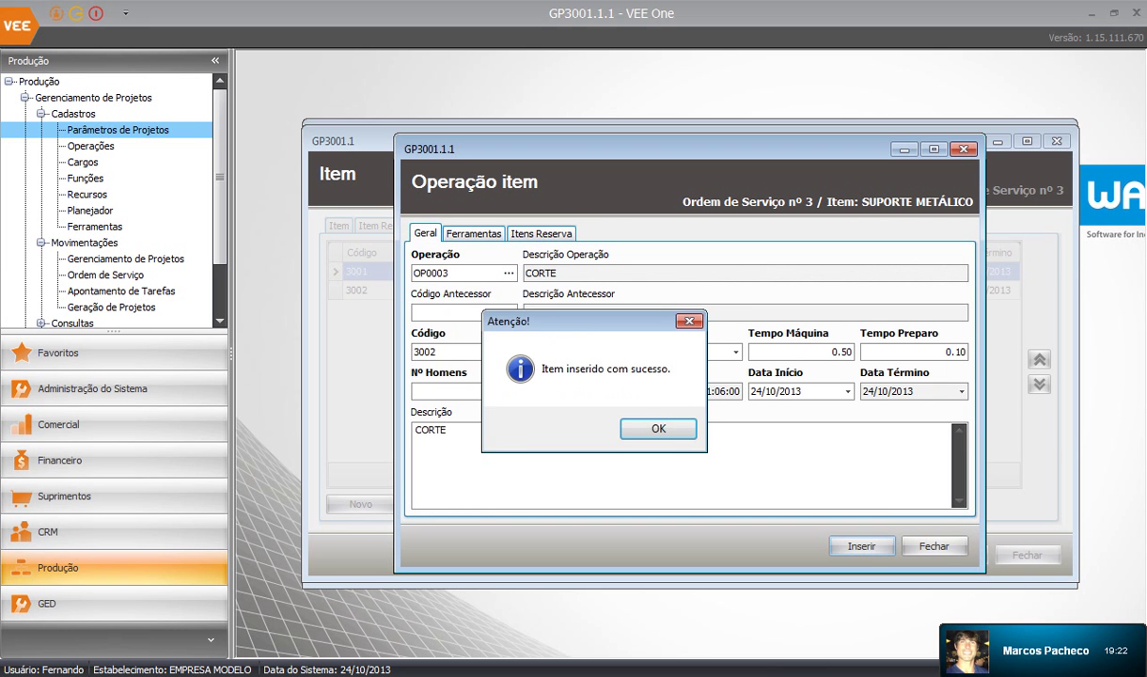
Choose the DOBRA operation OP0004 with CORTE 3002 as its predecessor
key(Return)
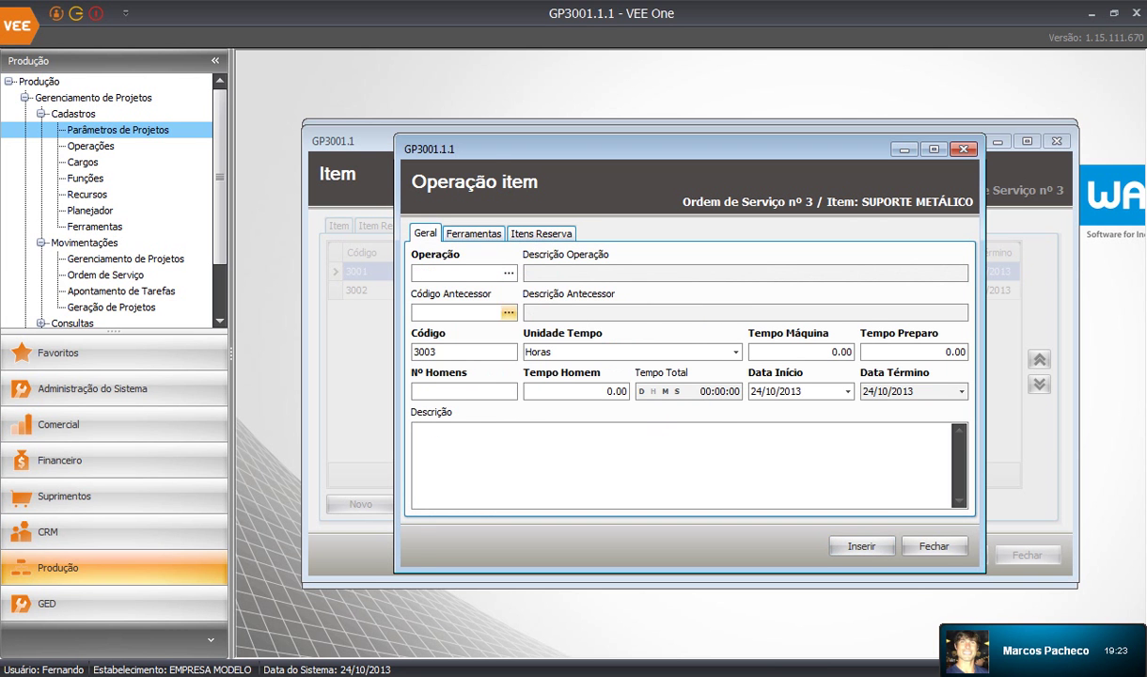
click(508, 272)
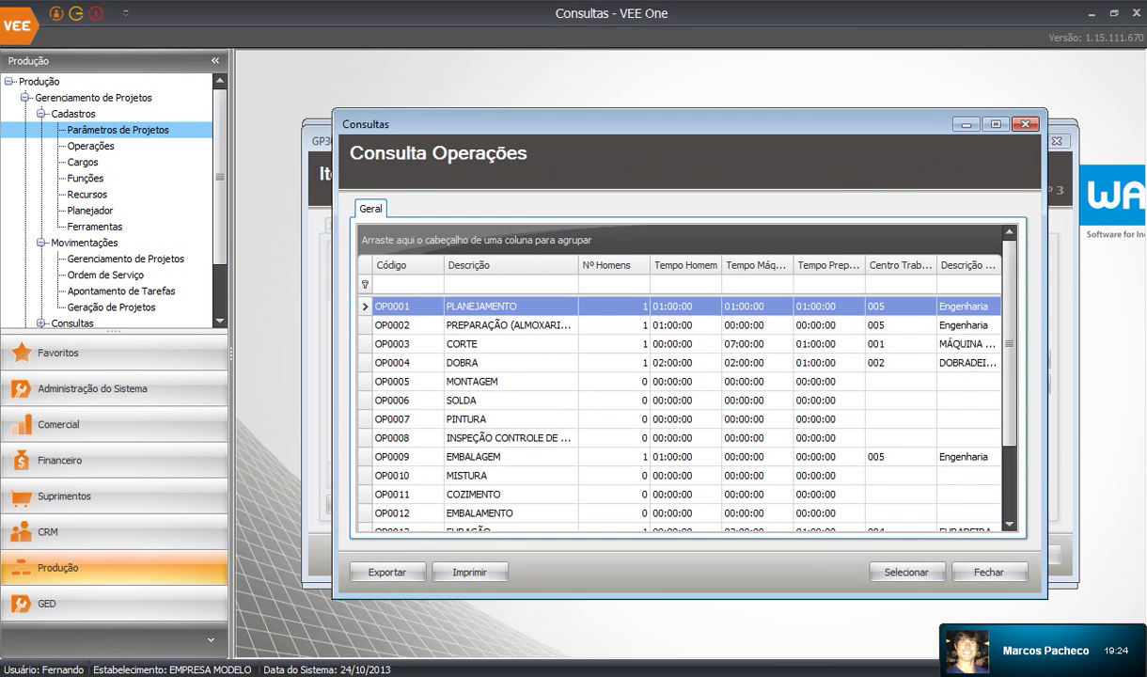
double_click(526, 363)
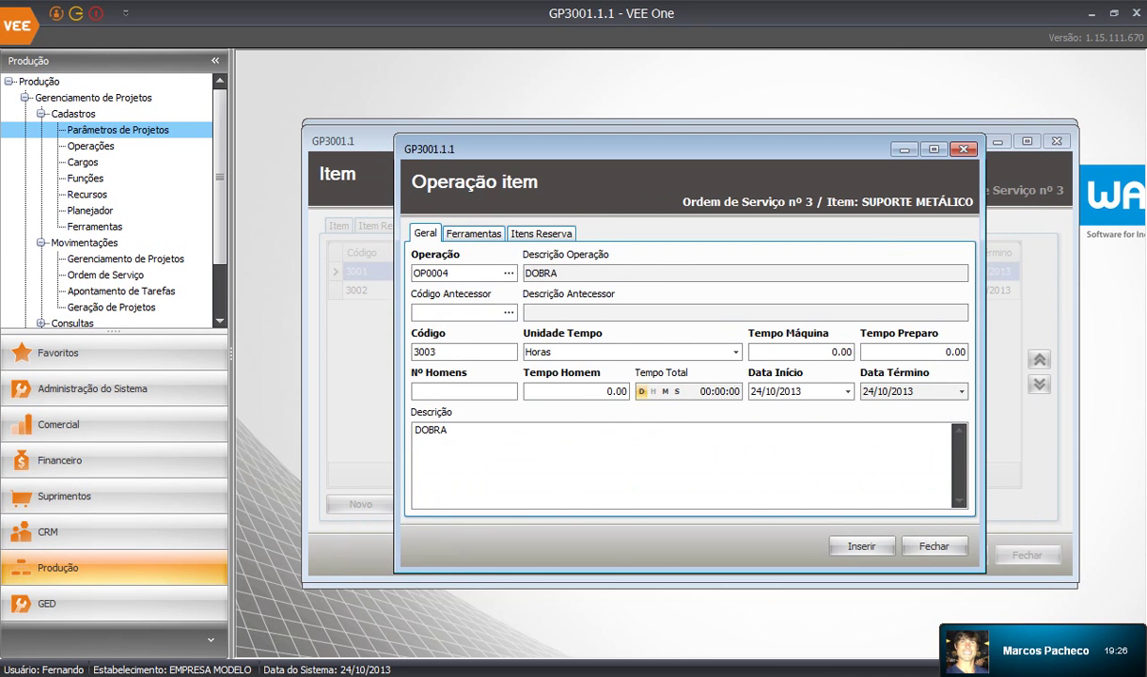
click(507, 312)
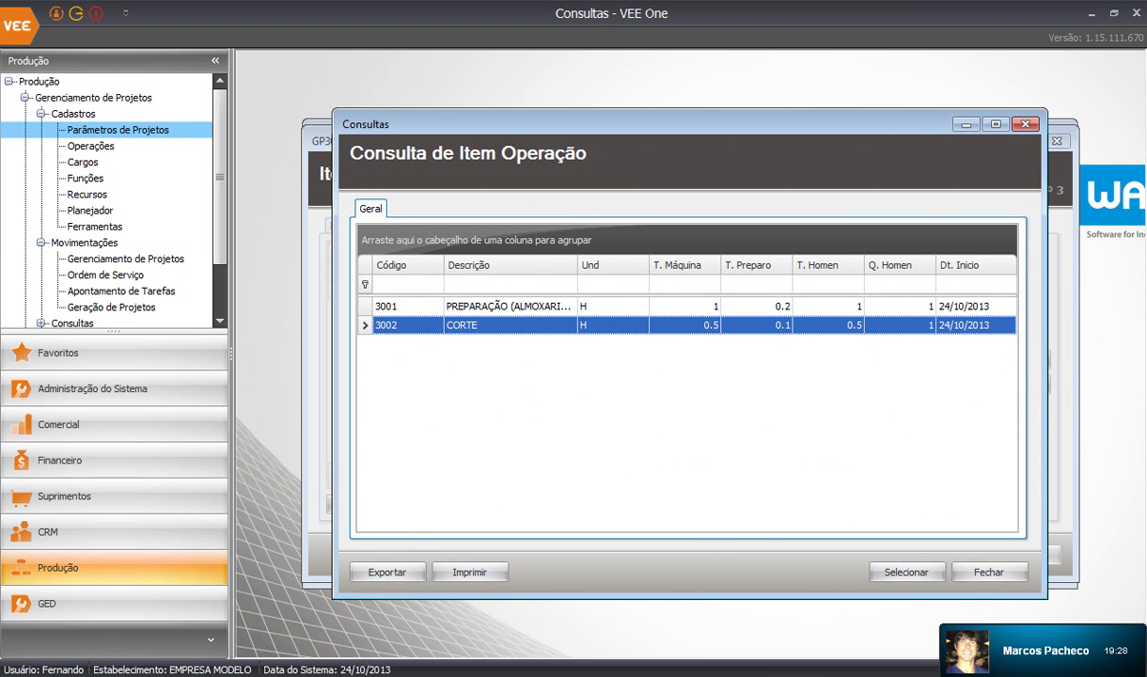
key(Return)
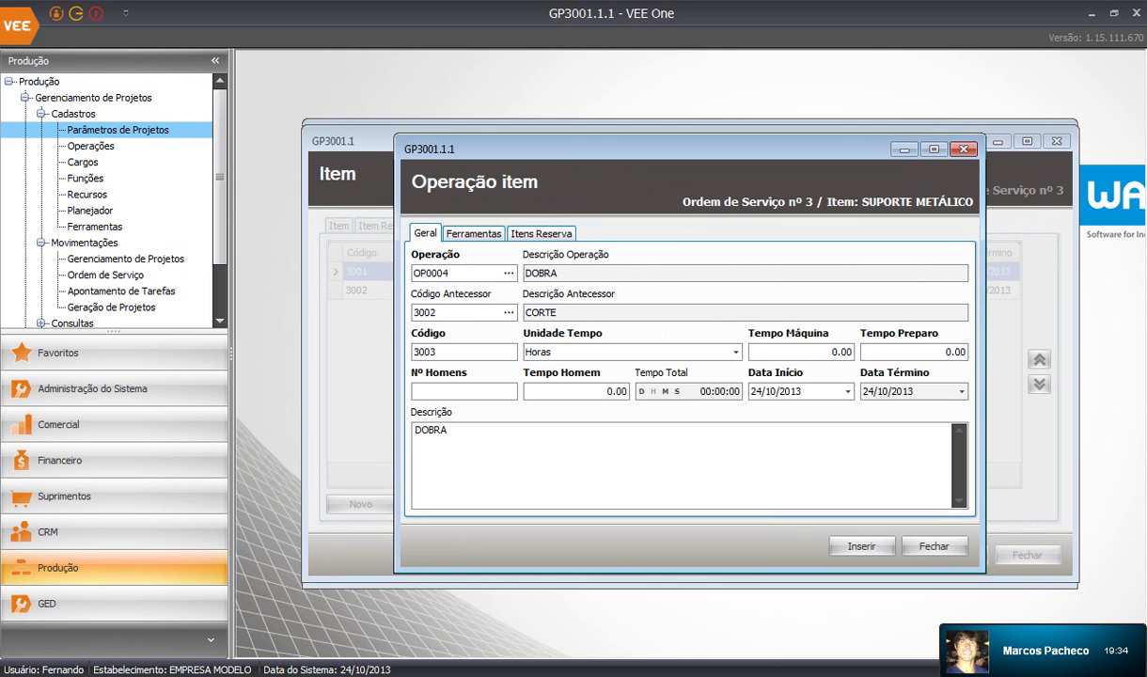
Enter 1.00 h machine time, 0.15 h preparation time and one worker
key(Tab)
text(1)
key(Tab)
click(952, 352)
text(15)
click(513, 390)
text(1)
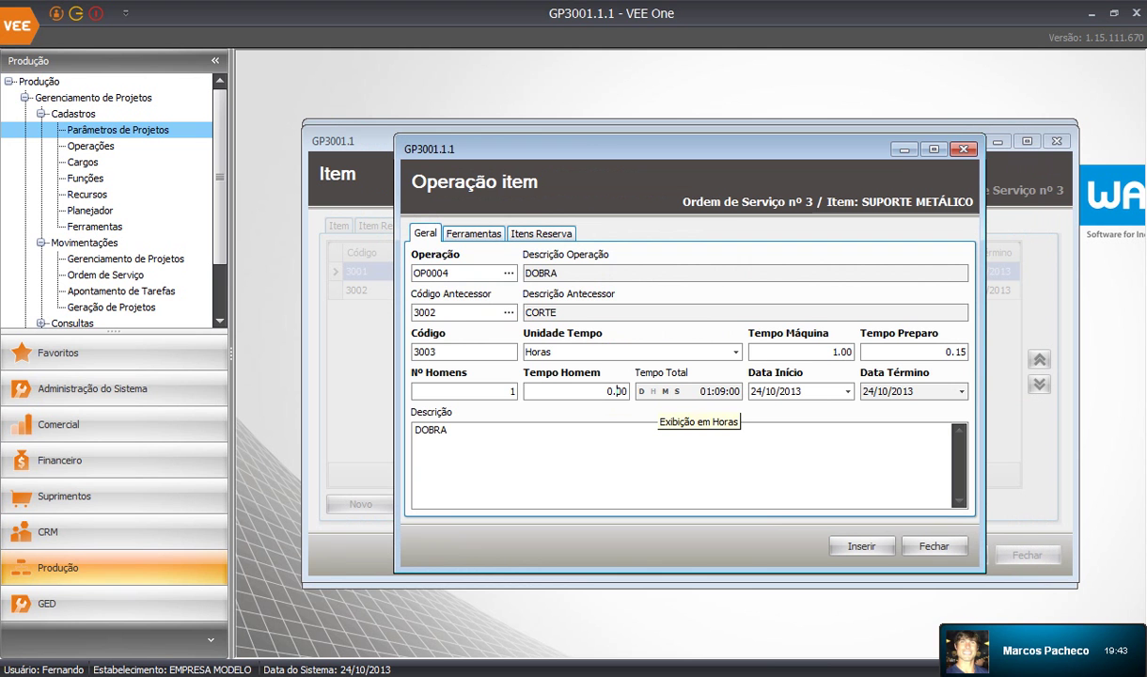
text(0.5)
text(0)
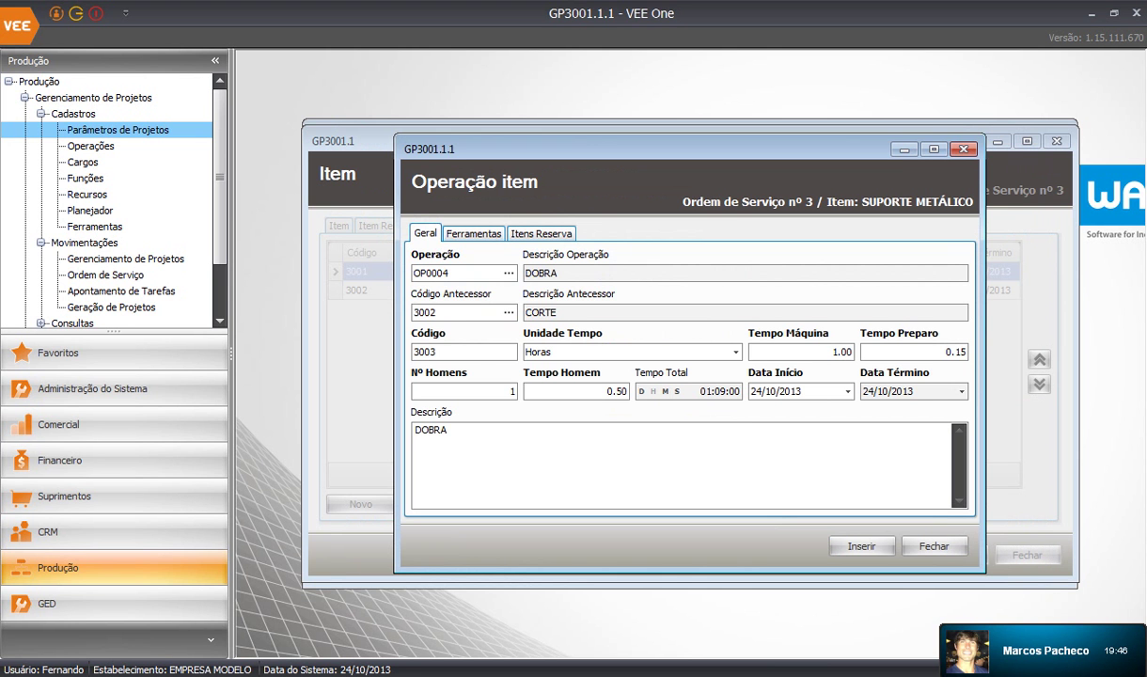
Insert bending operation 3003 and close the operation form without adding another
click(861, 546)
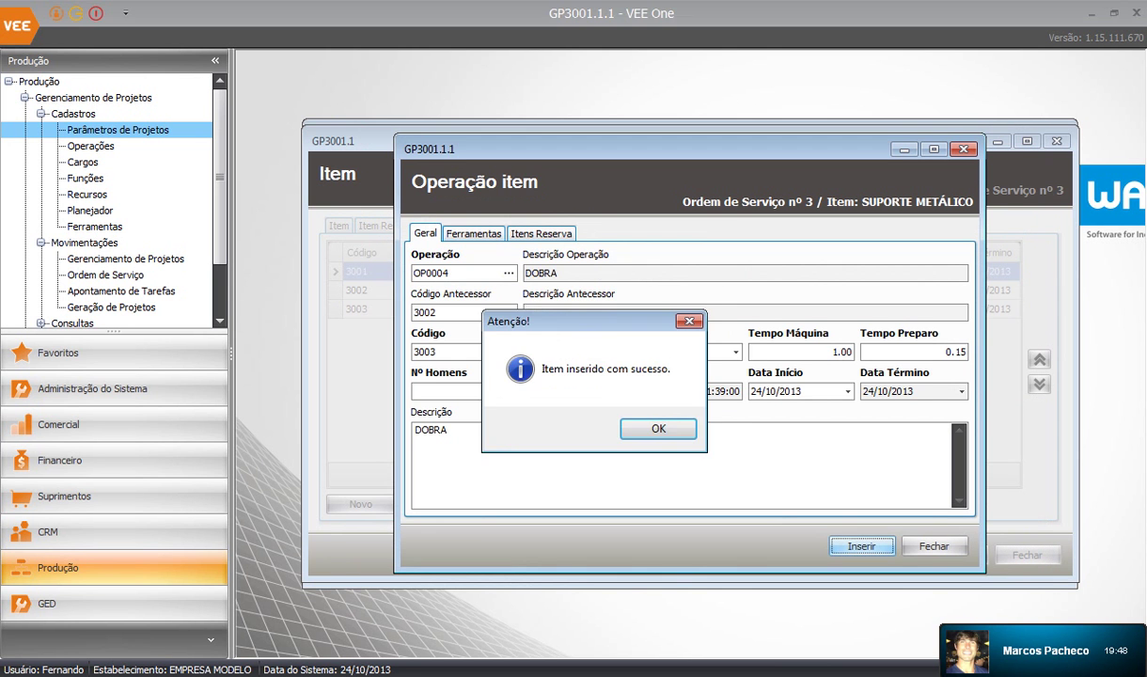
click(658, 427)
click(933, 545)
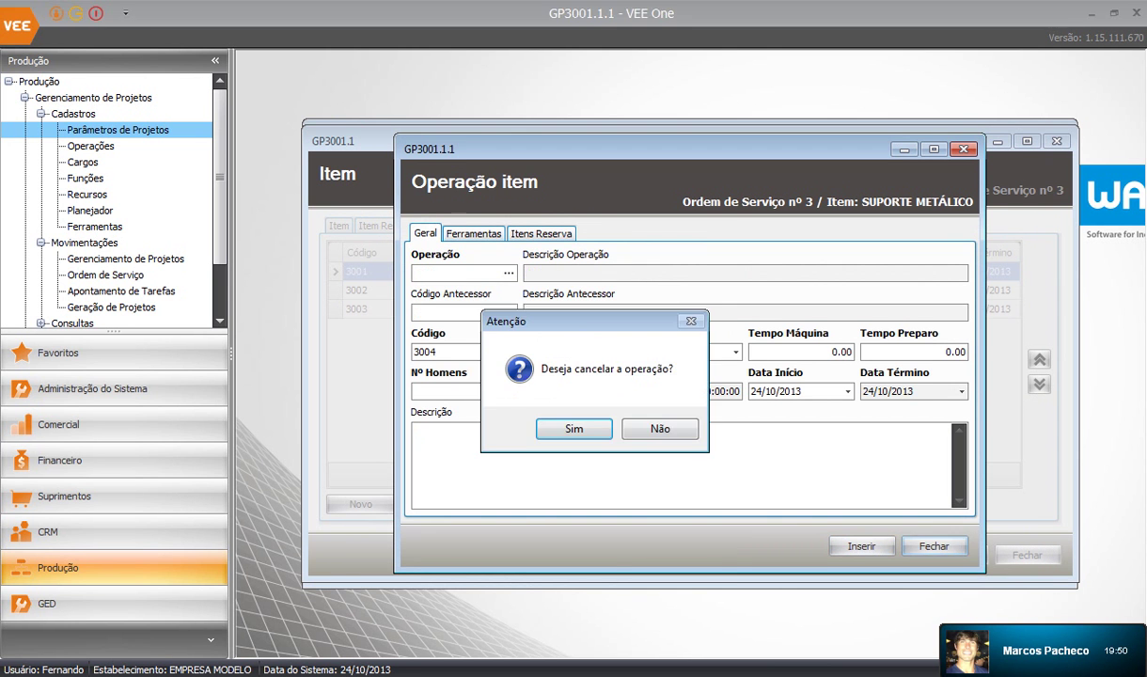
key(Return)
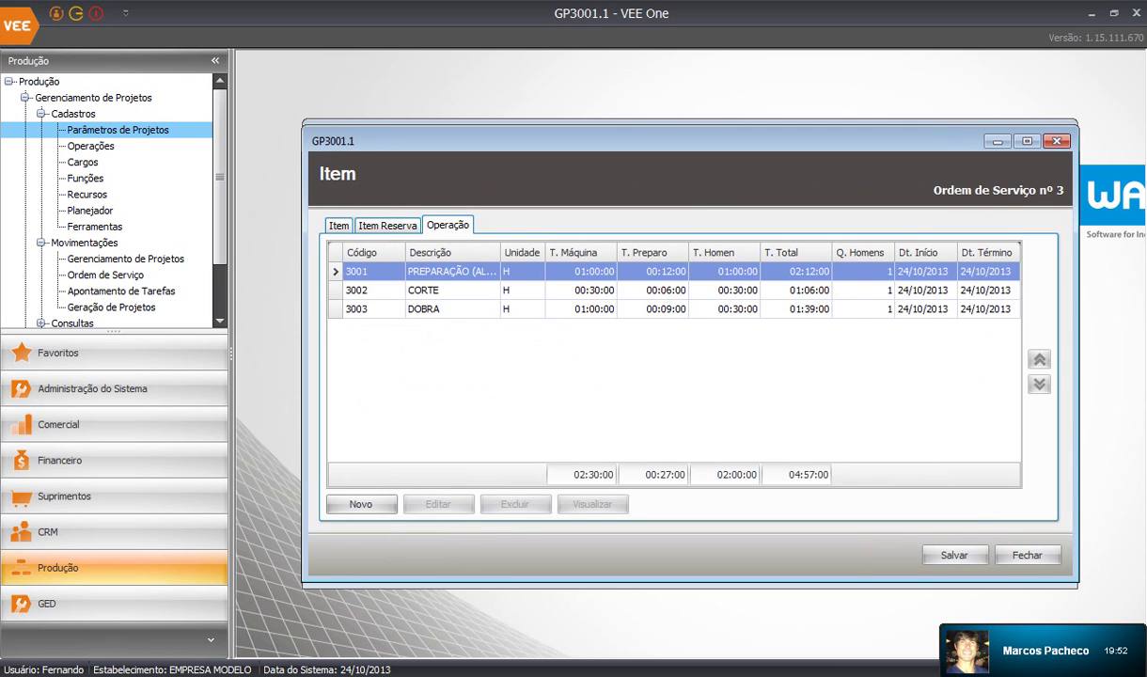
Return to the service order and enter the narrative 'FABRICAÇÃO DO SUPORTE METALURGICA MMC'
click(338, 225)
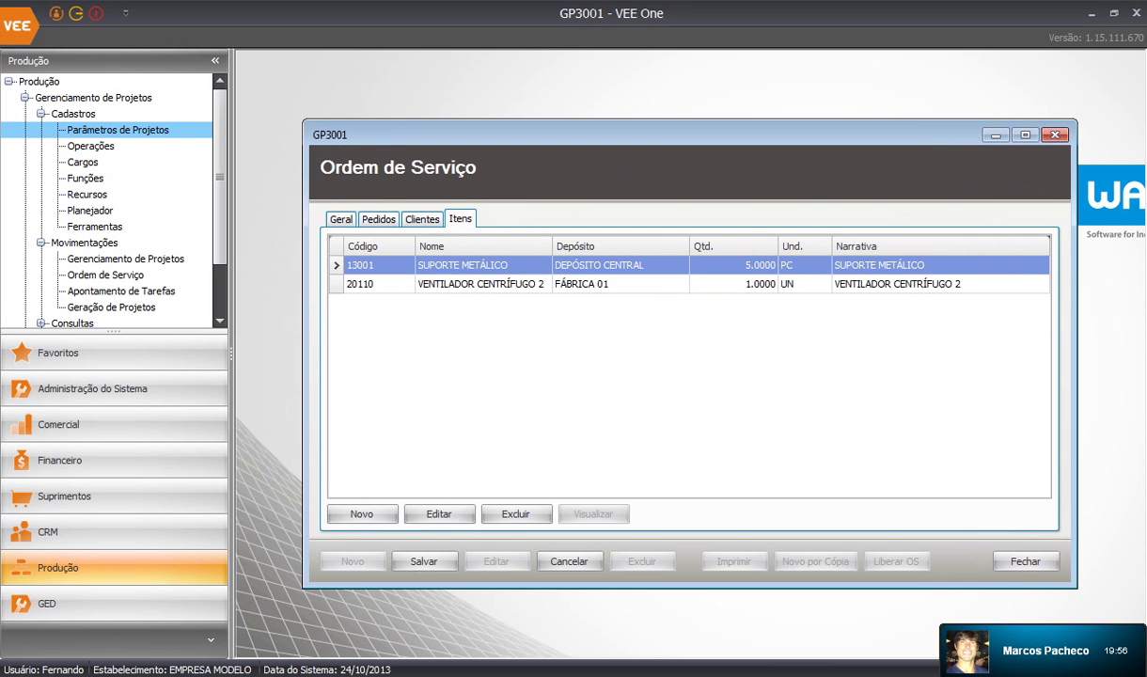
click(340, 219)
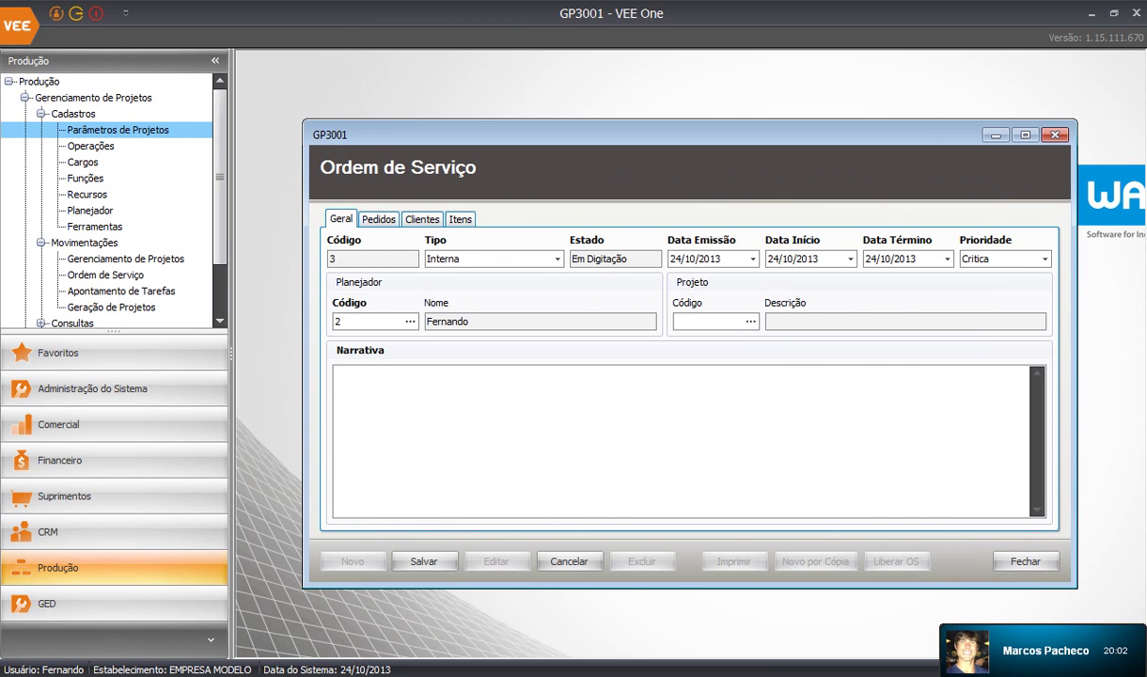
text(FABRICAÇÃO DO SUPORTE)
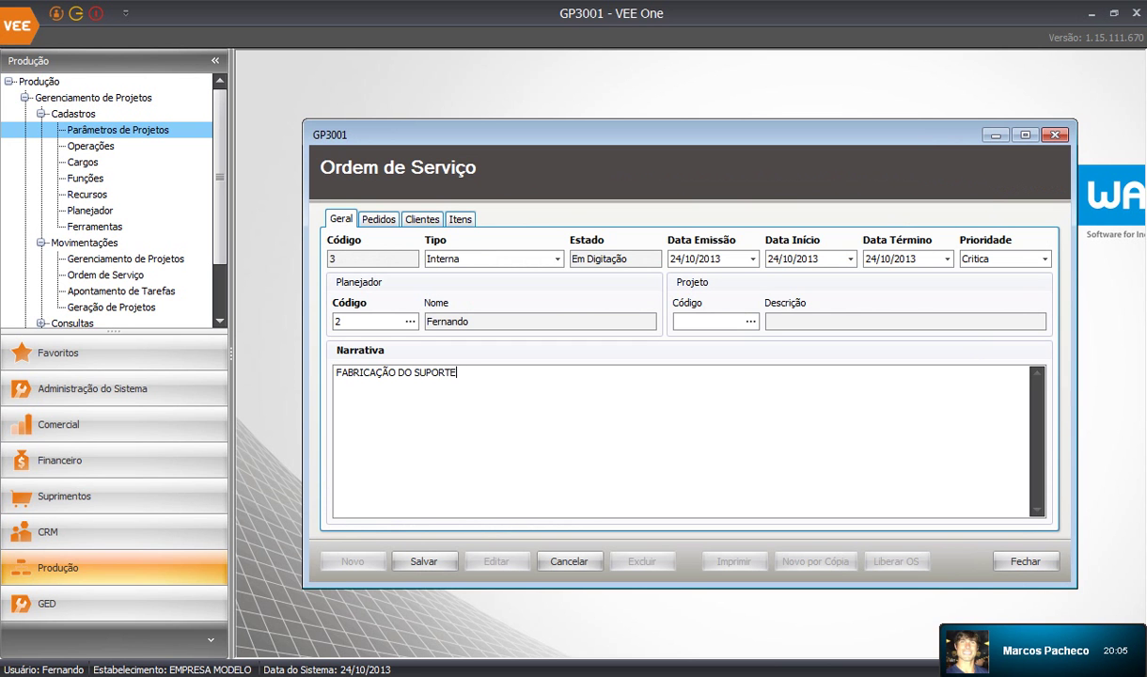
text( METALURGICA MMC)
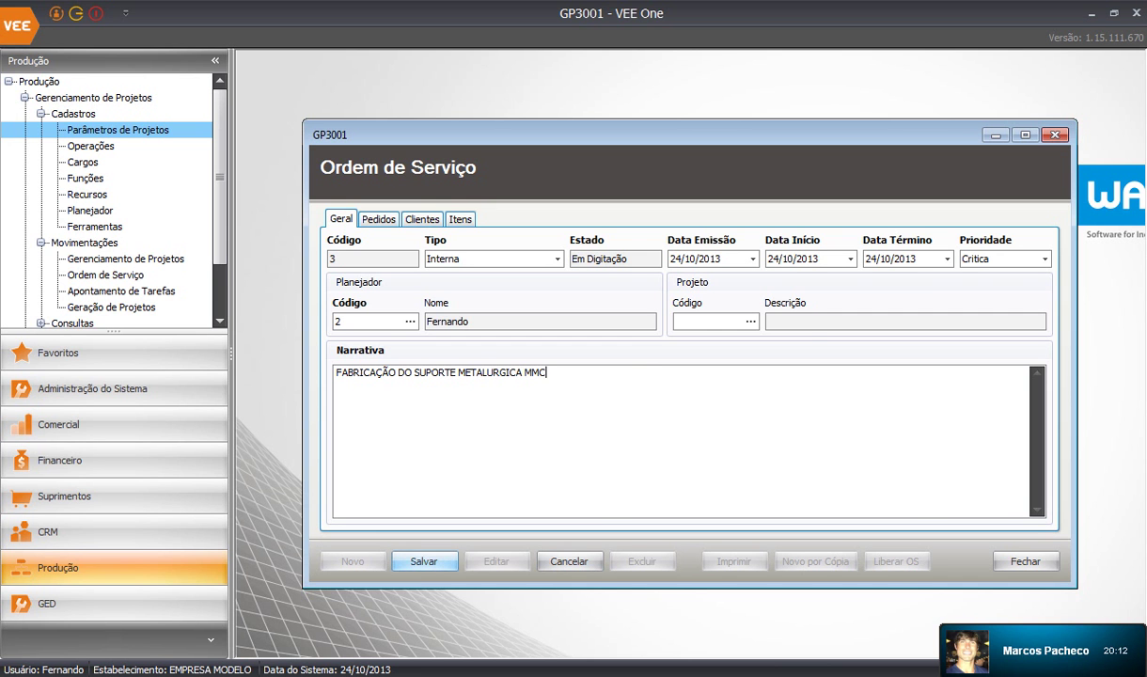
Save the service order, accepting the next free code 5
click(424, 561)
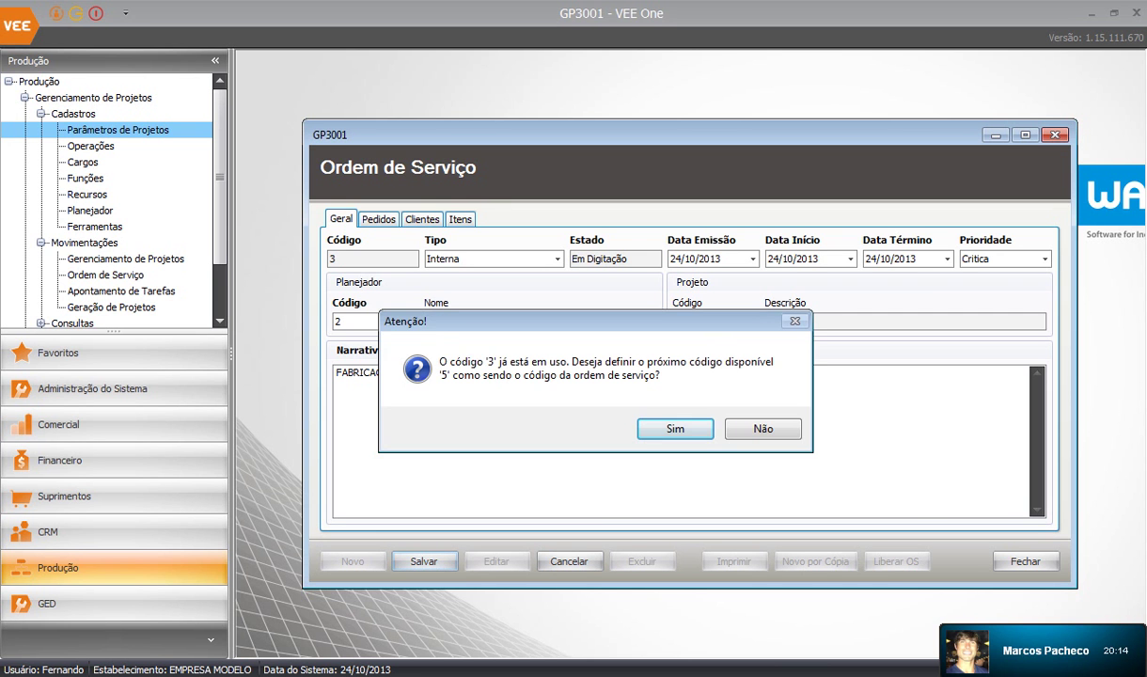
click(675, 428)
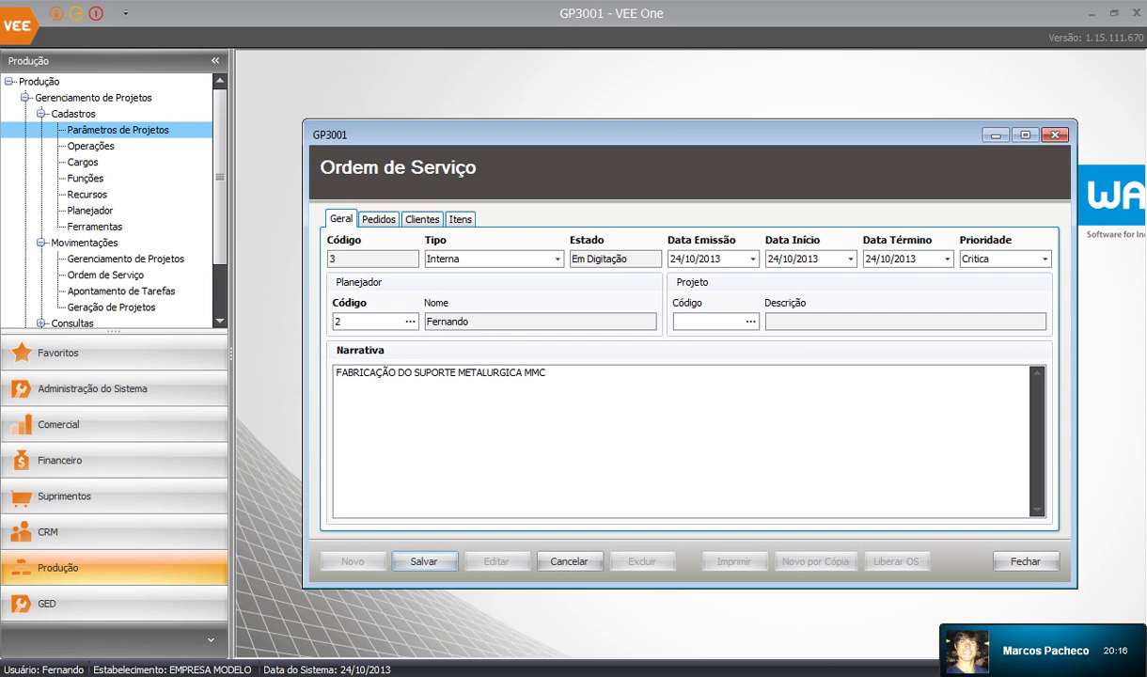
click(660, 429)
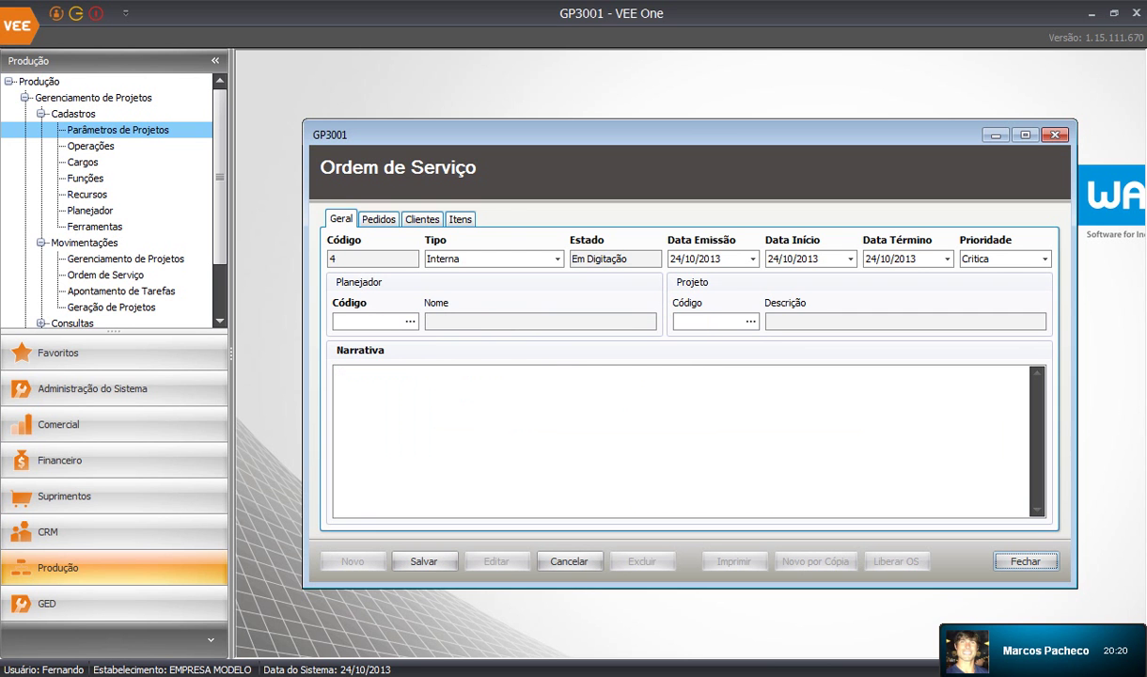
Close the form, reopen Ordem de Serviço and load service order 5
click(1055, 135)
key(Return)
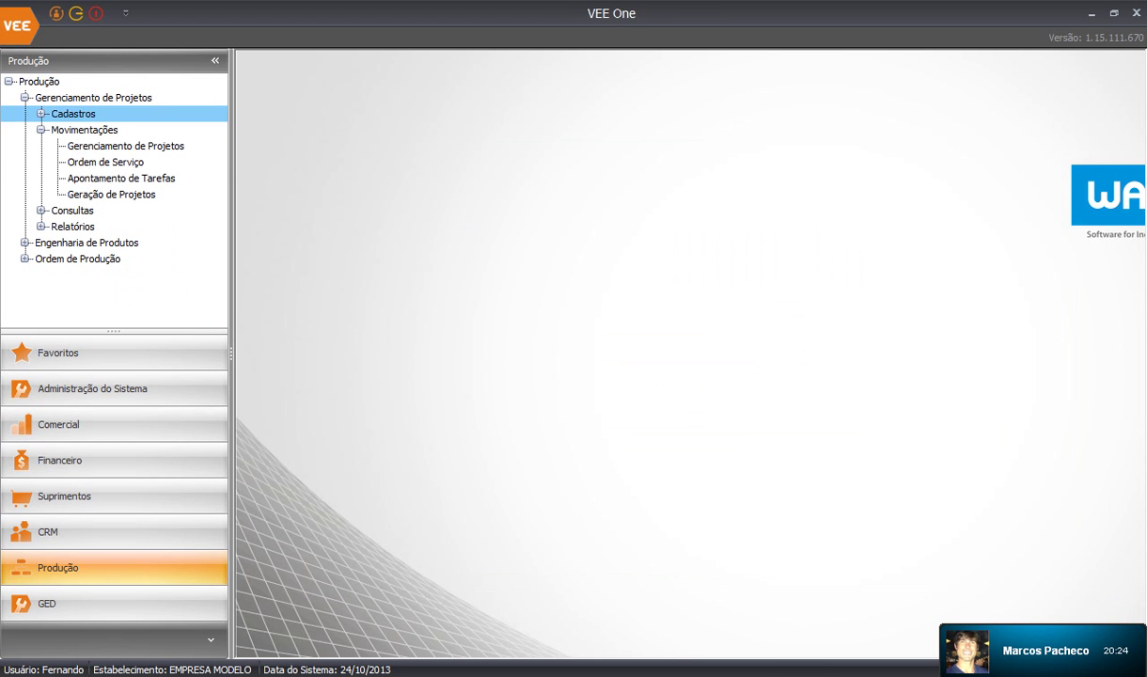
double_click(106, 161)
text(5)
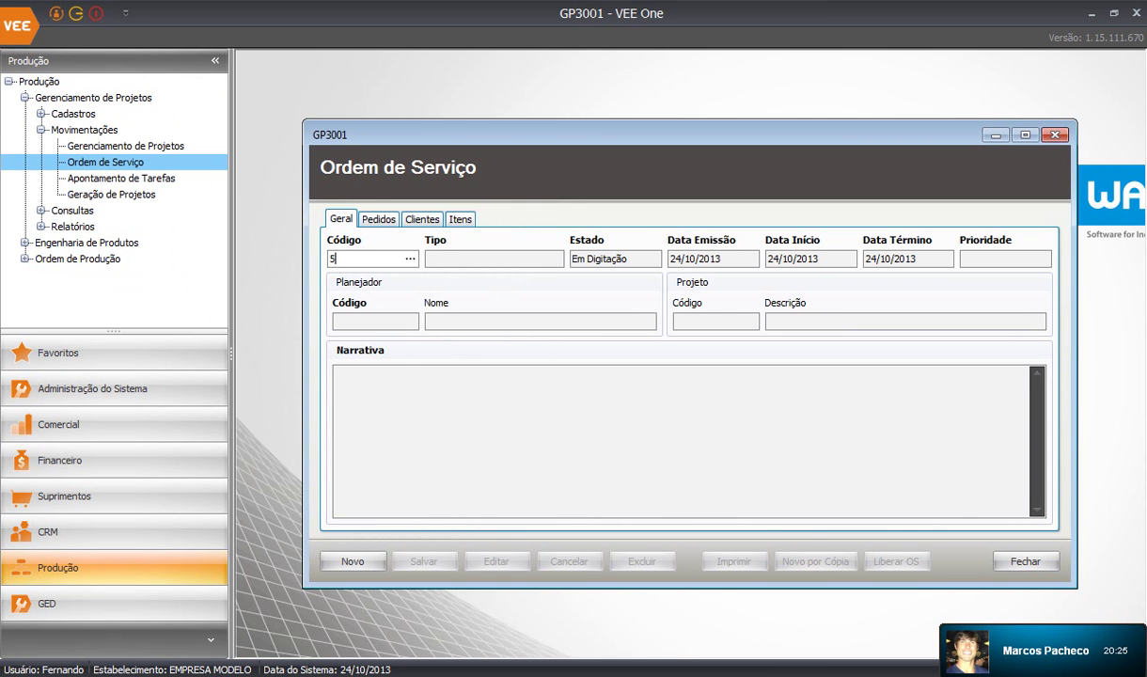
key(Return)
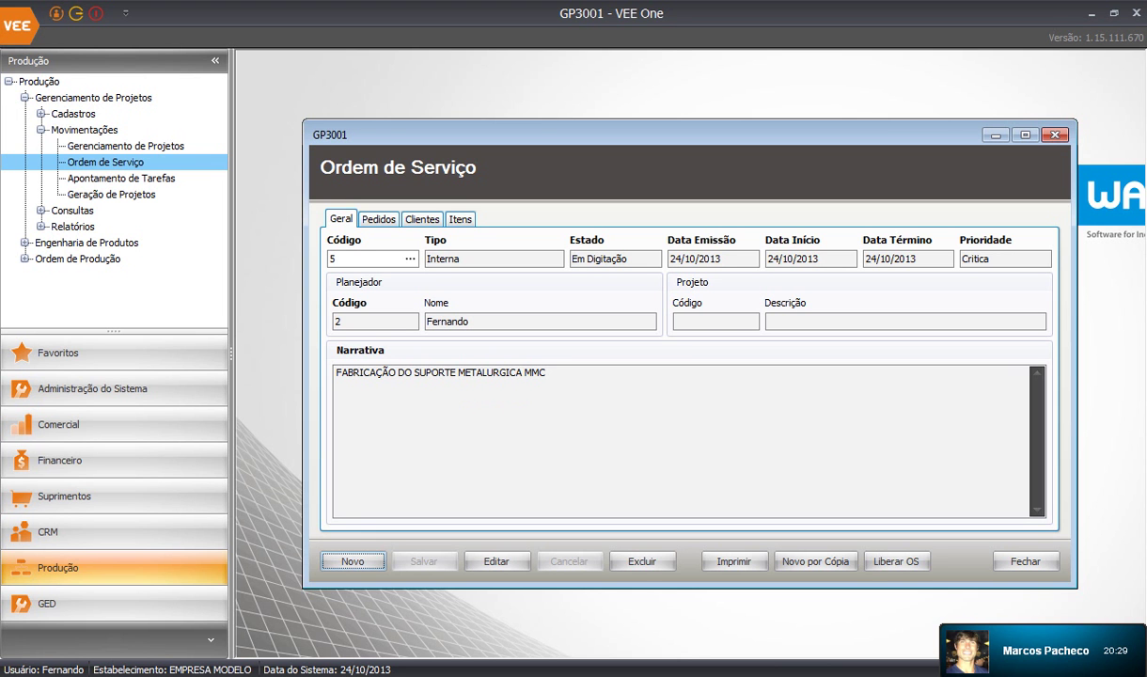
Cancel an accidental edit and reload service order 5 by its code
click(498, 561)
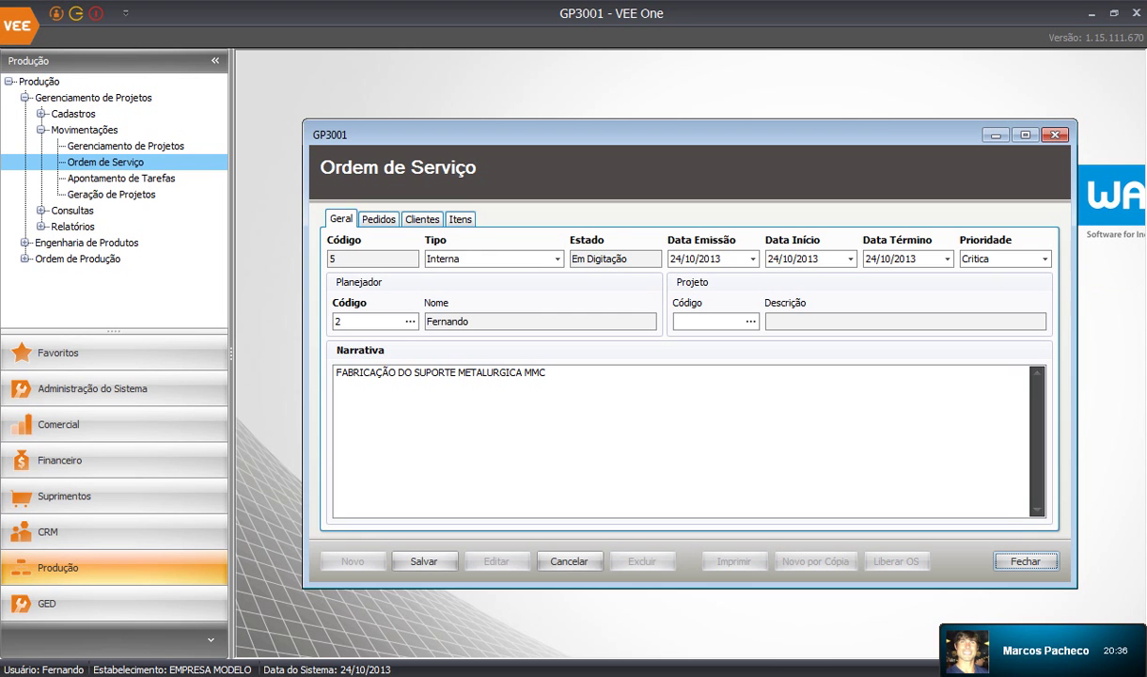
click(569, 561)
click(364, 258)
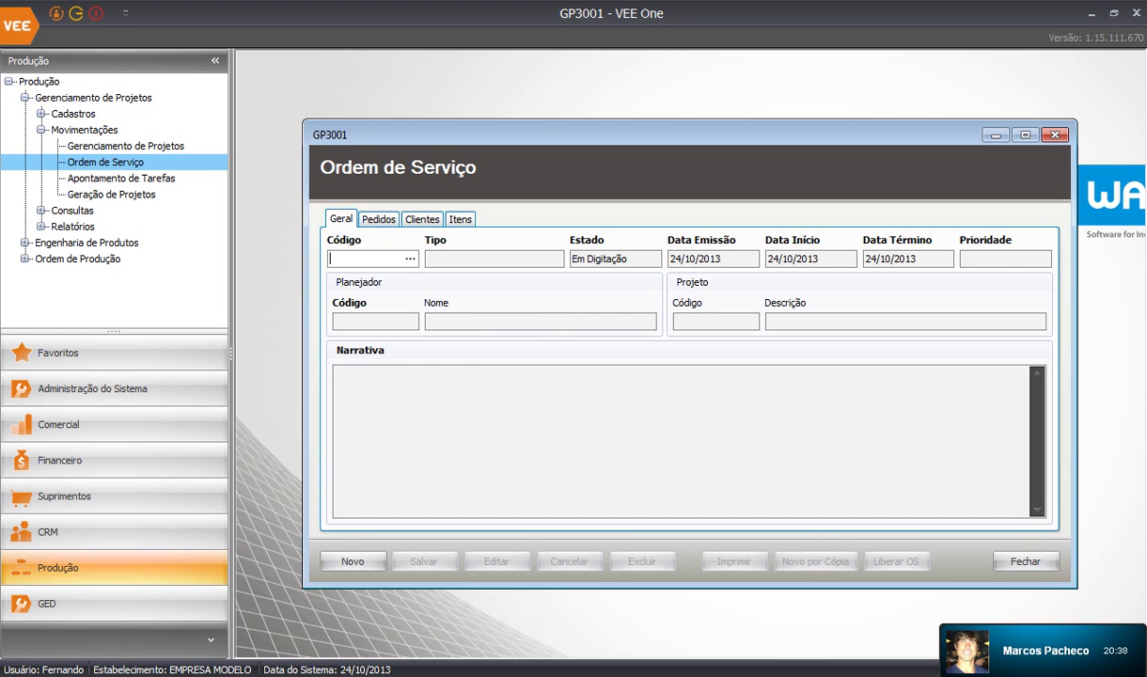
text(5)
key(Tab)
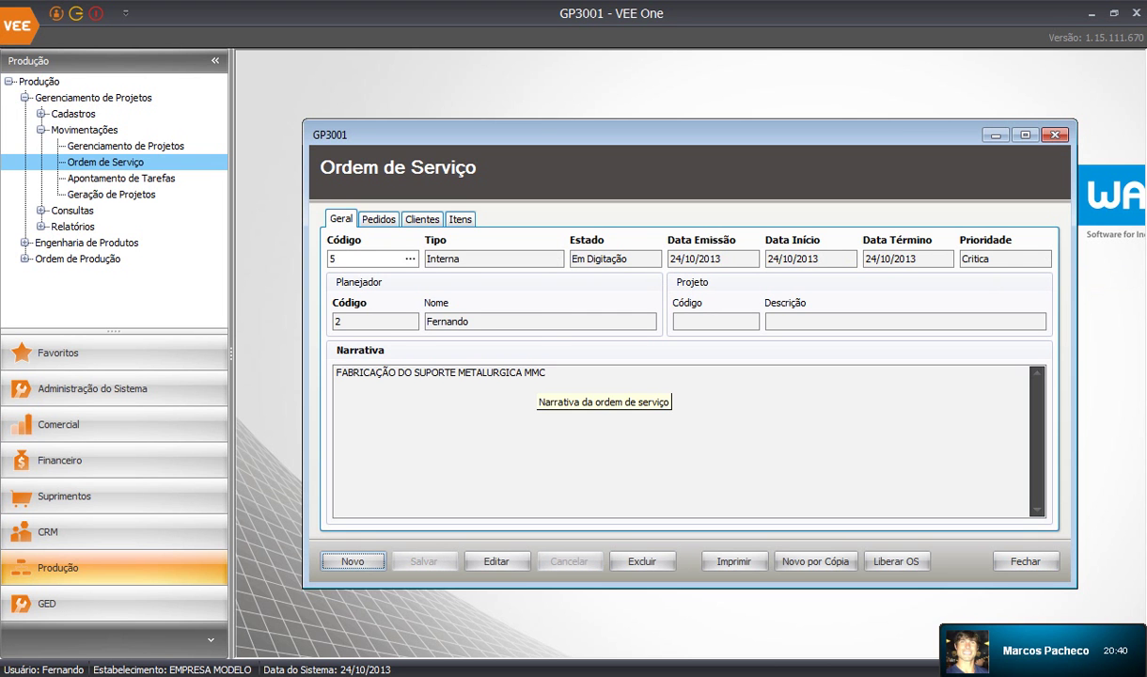
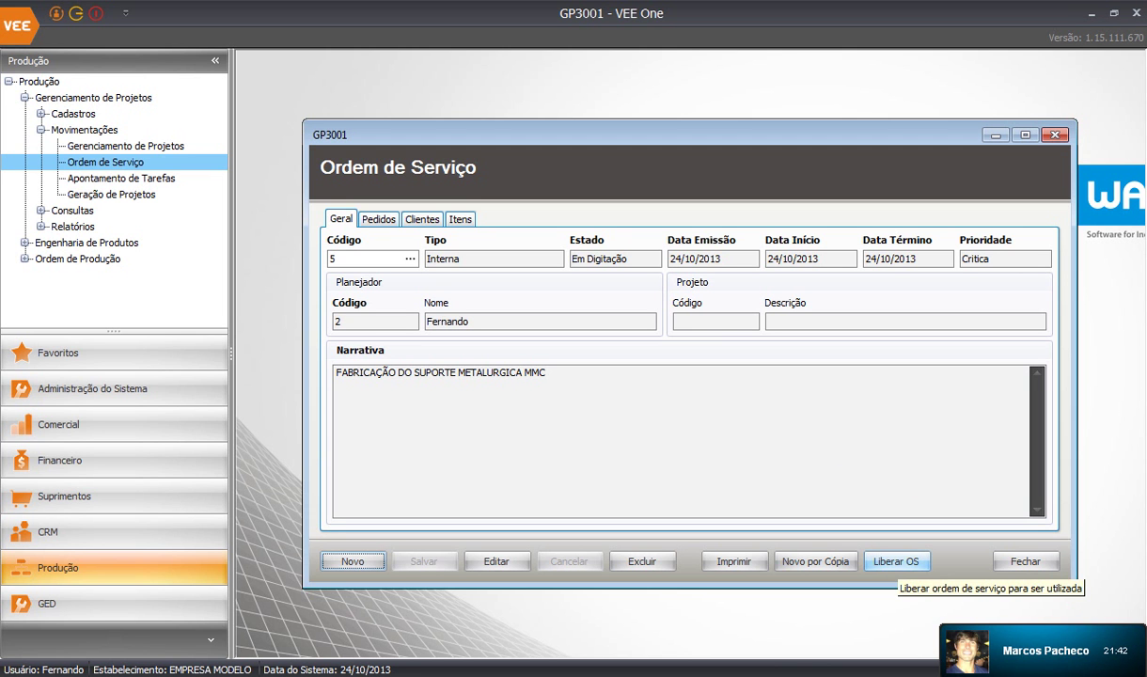
Release service order 5 with Liberar OS and acknowledge the success message
click(896, 561)
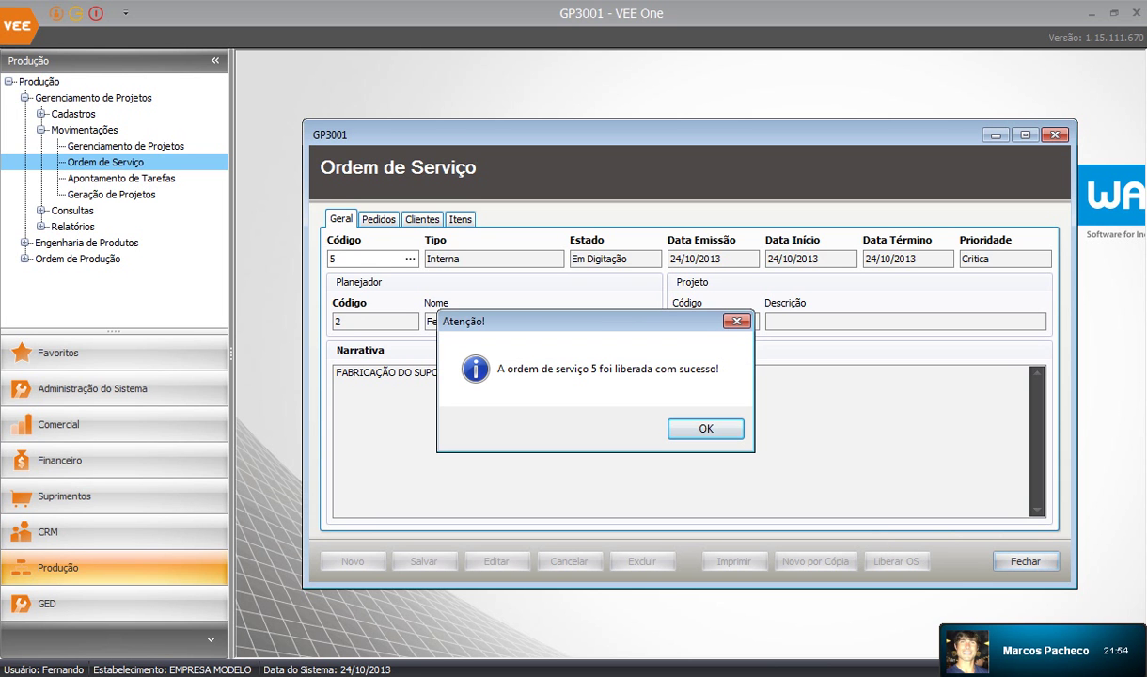
key(Return)
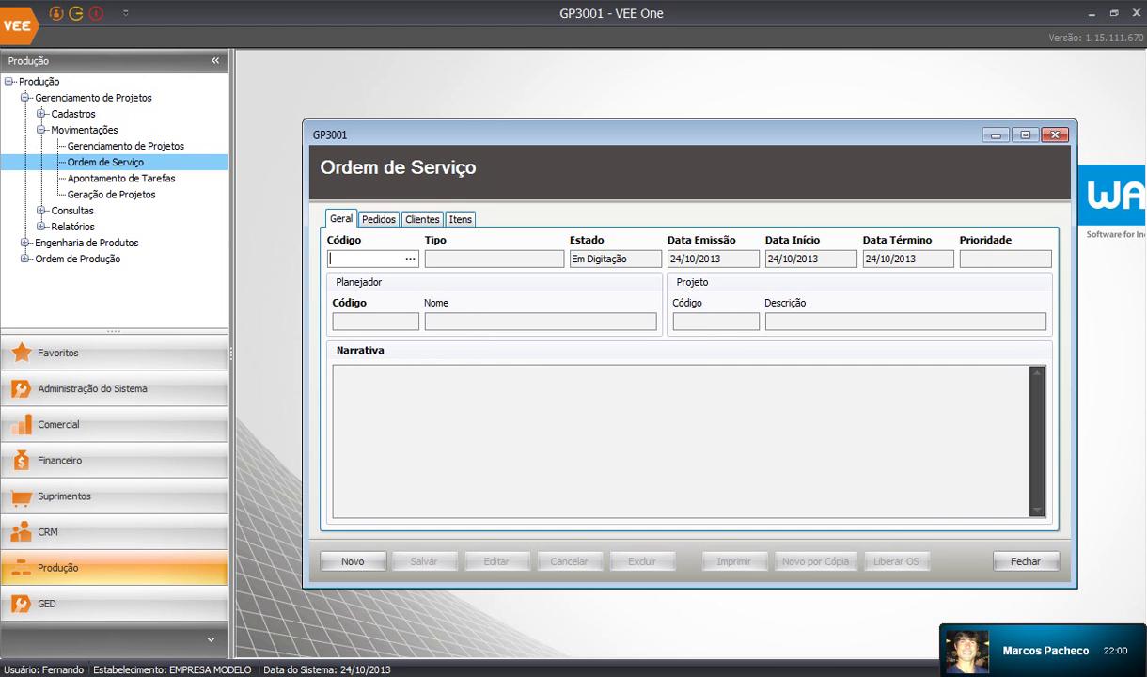
double_click(87, 242)
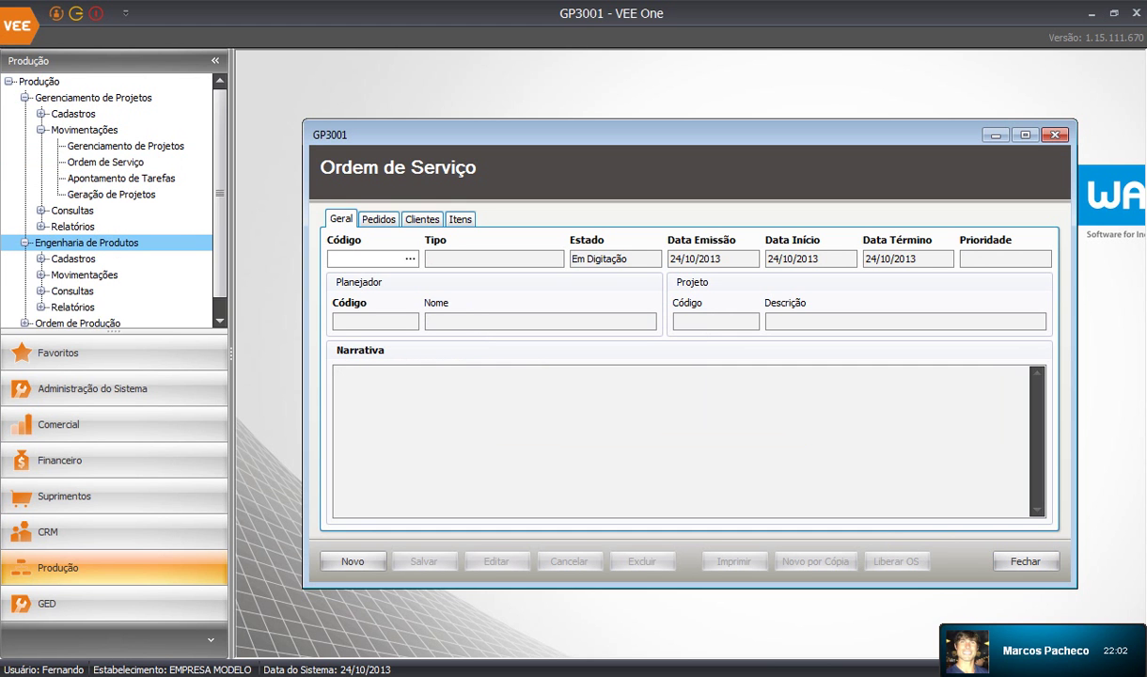
Look through the Engenharia de Produtos registrations, then open Gerenciamento de Projetos (GP3000)
scroll(87, 243, down, 1)
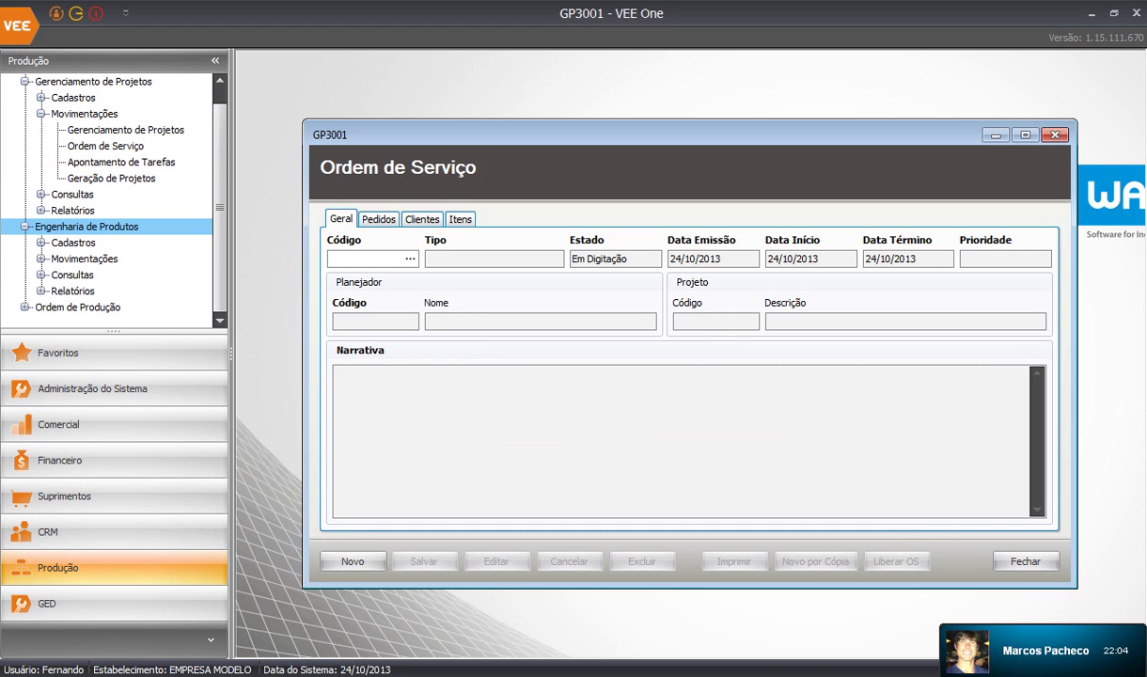
click(40, 243)
scroll(40, 242, down, 3)
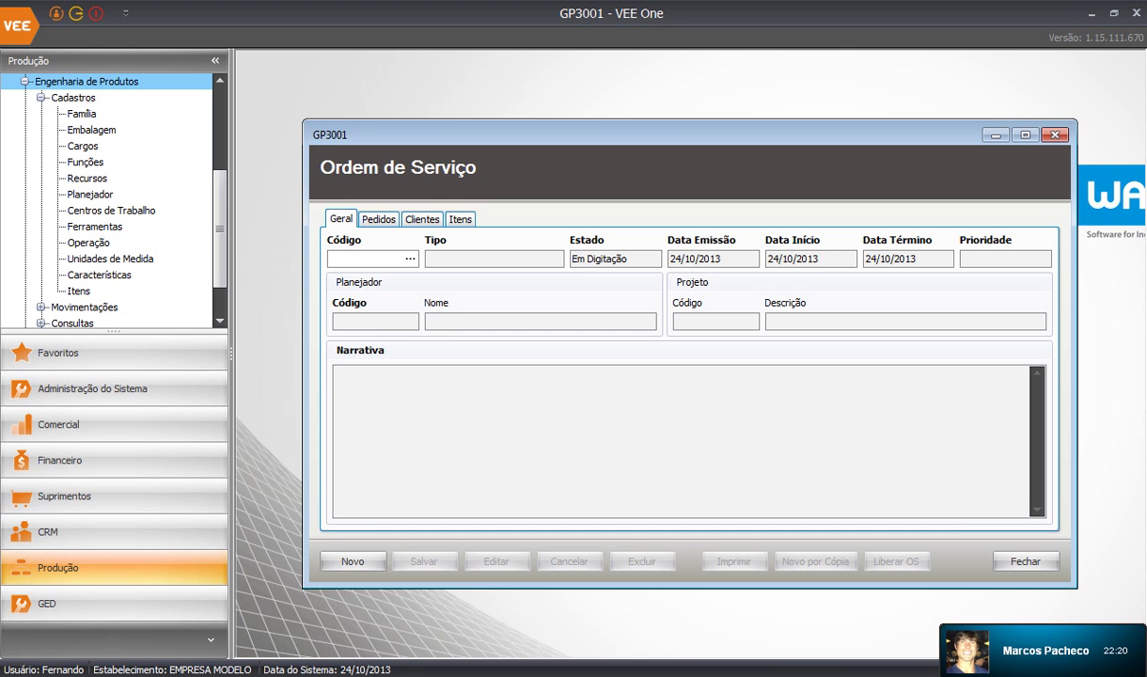
scroll(108, 197, down, 1)
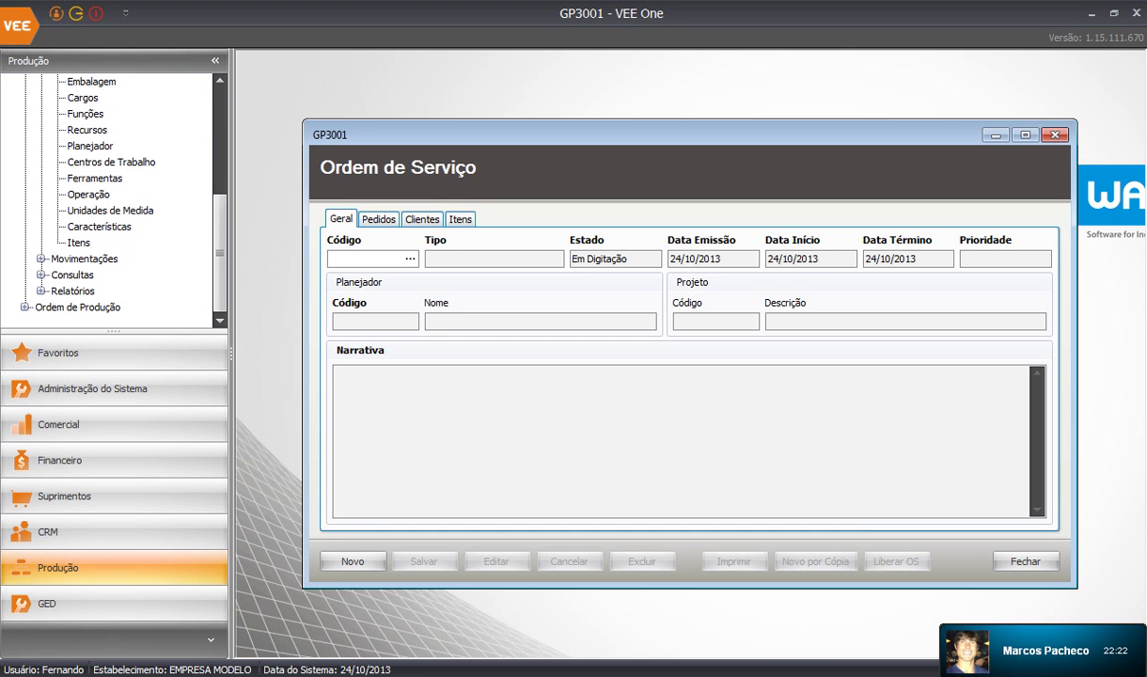
scroll(108, 198, up, 1)
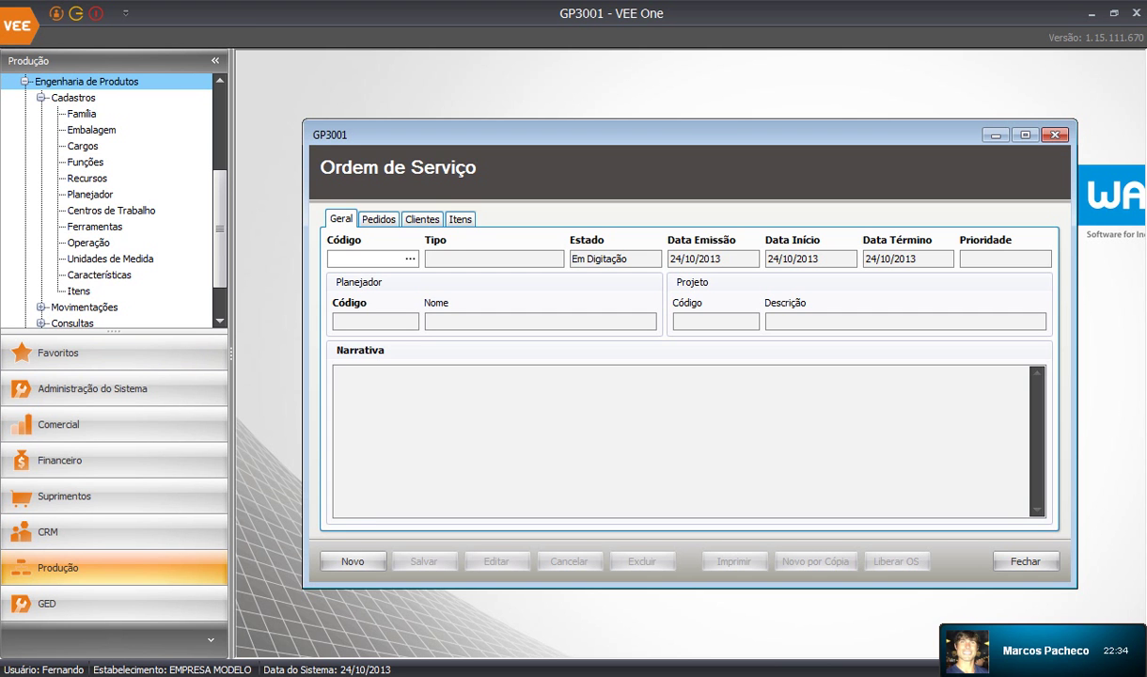
scroll(107, 200, up, 4)
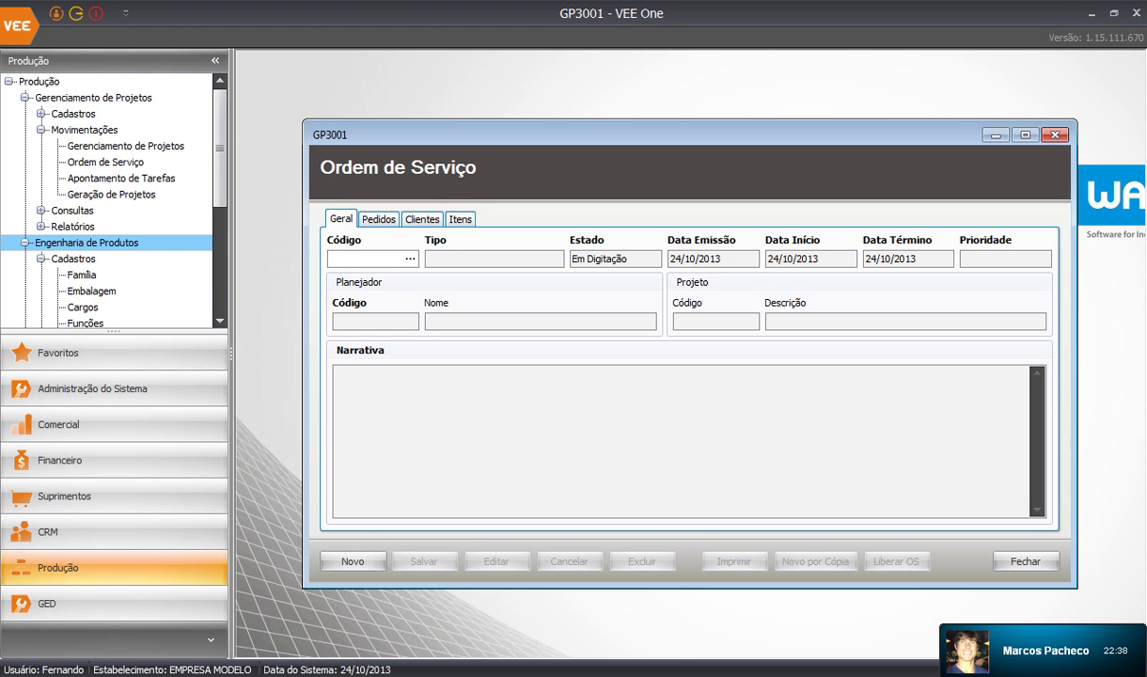
click(125, 145)
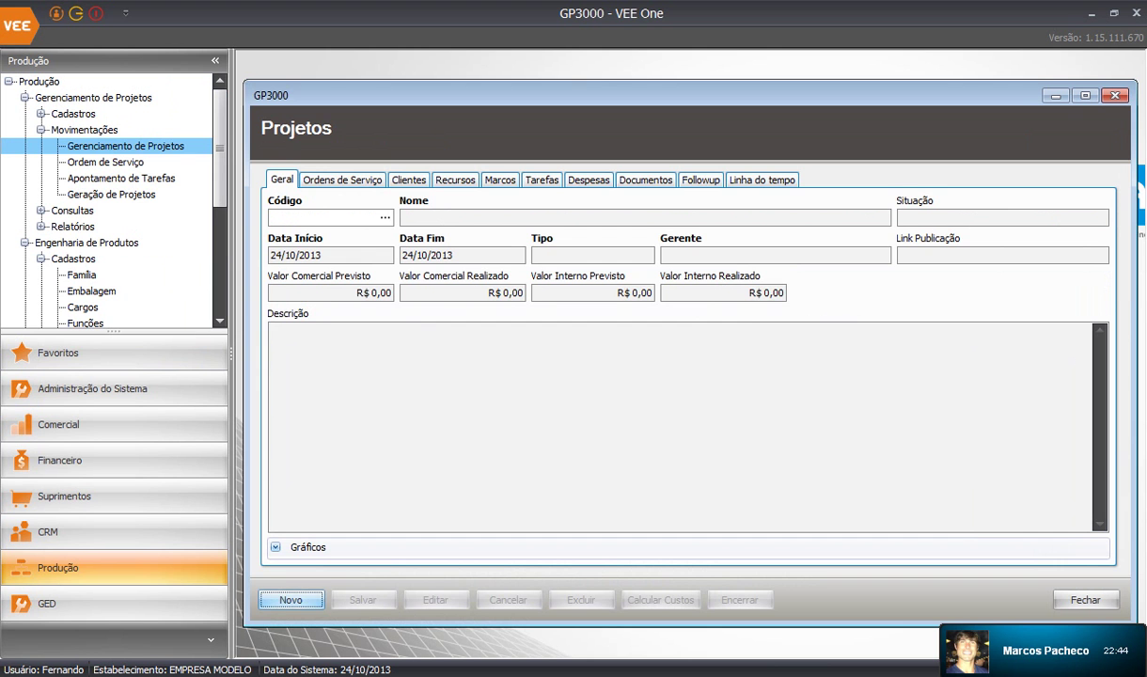
Create project 'PROJETO DE FABRICAÇÃO SUPORTE METÁLICO 24-10-2013' and choose its Gerente
key(Return)
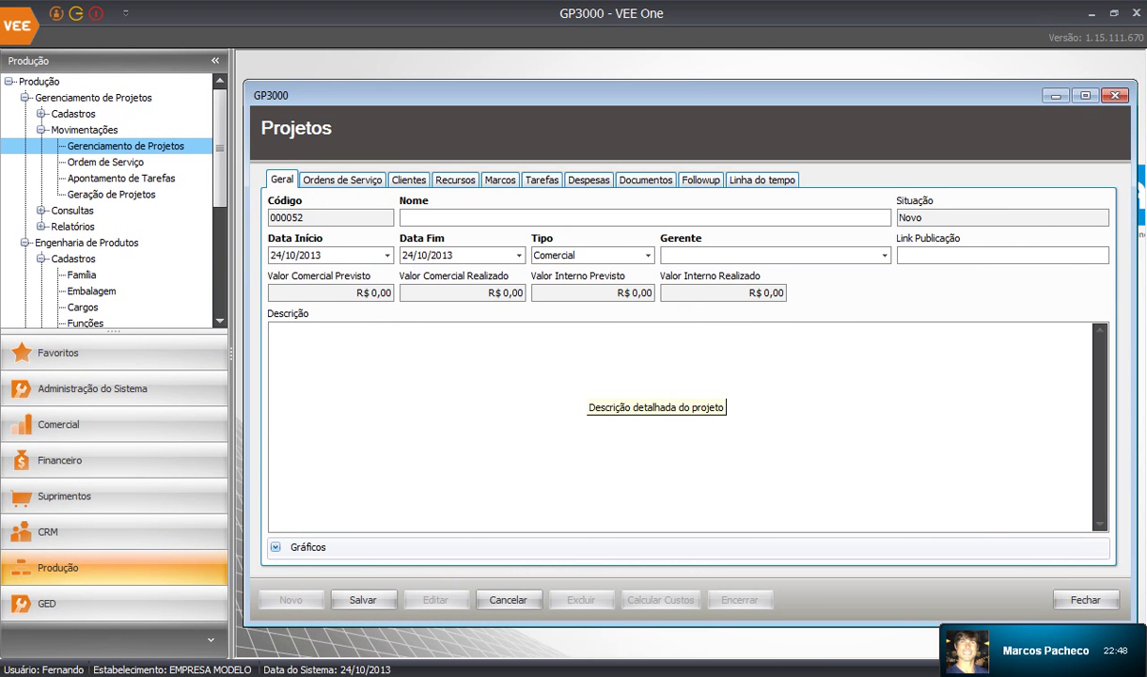
text(PROJETO DE FABRIC)
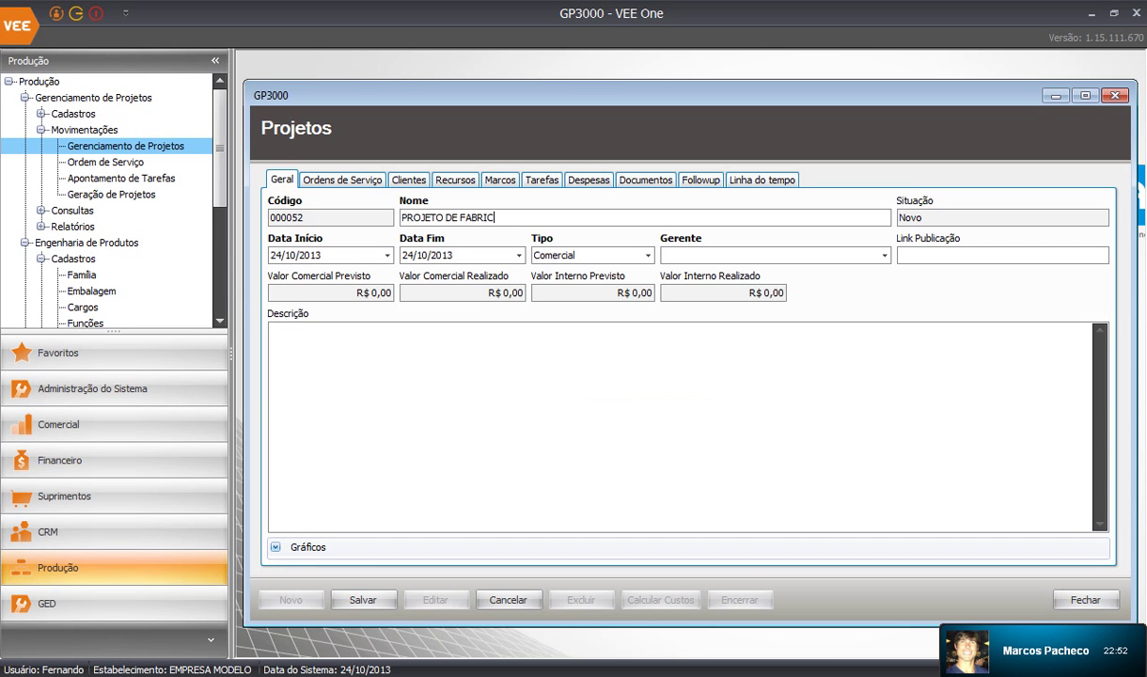
text(AÇÃO SUPORTE METÁLICO)
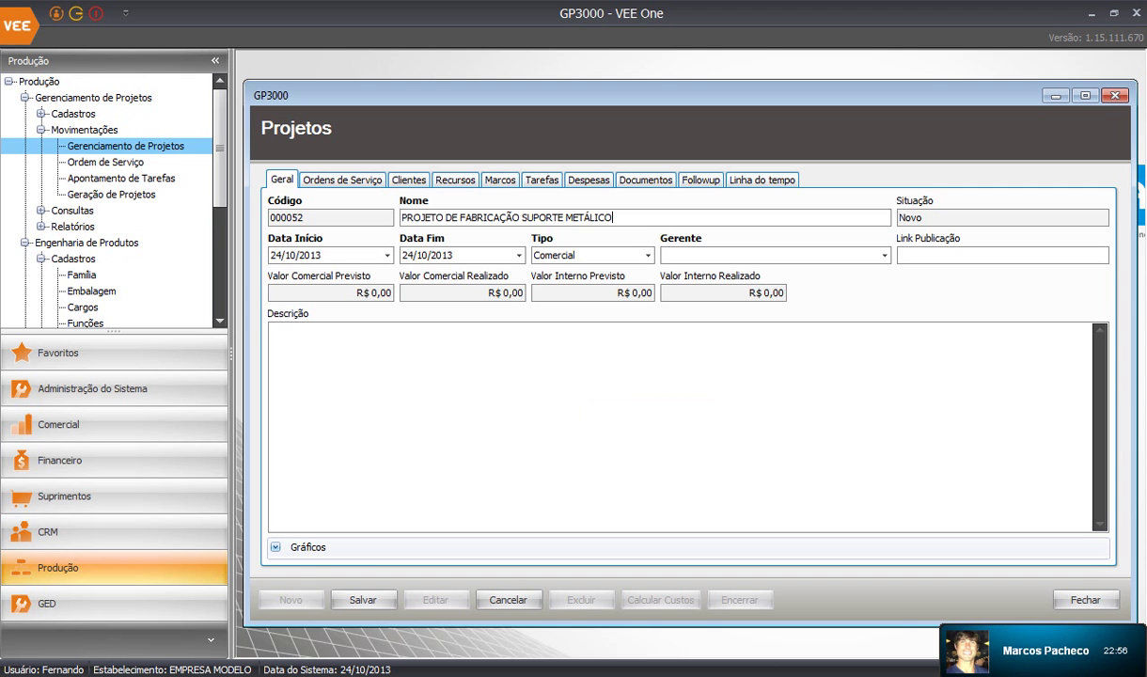
text( 24-10-2013)
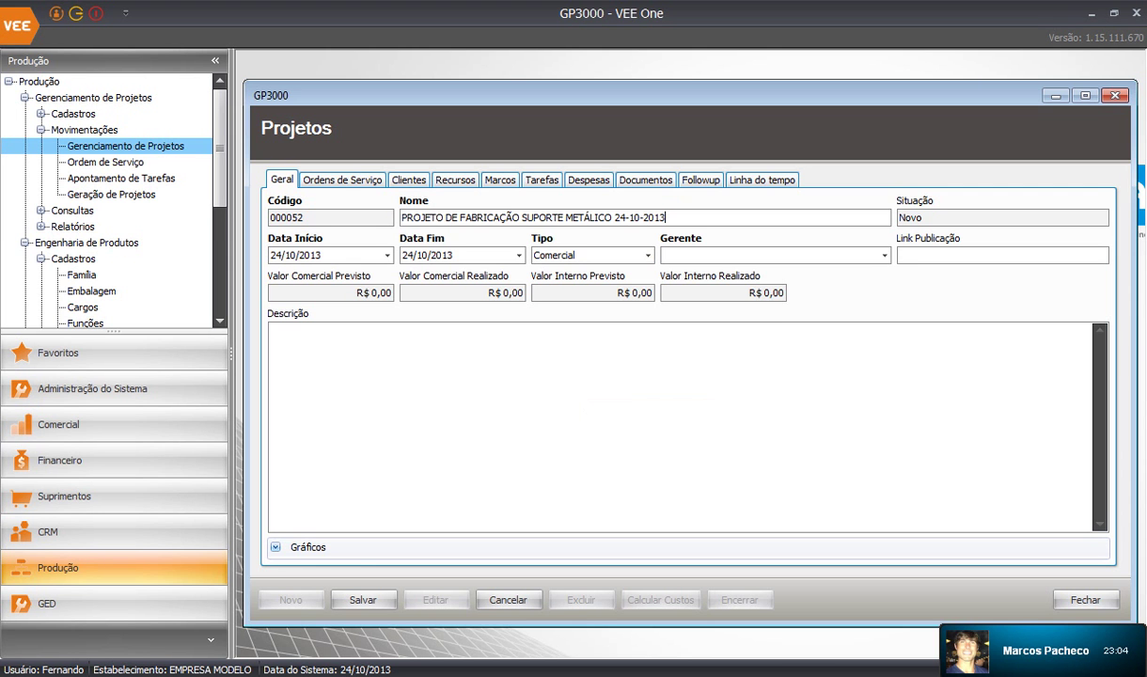
click(884, 255)
key(Down)
key(Down)
key(Down)
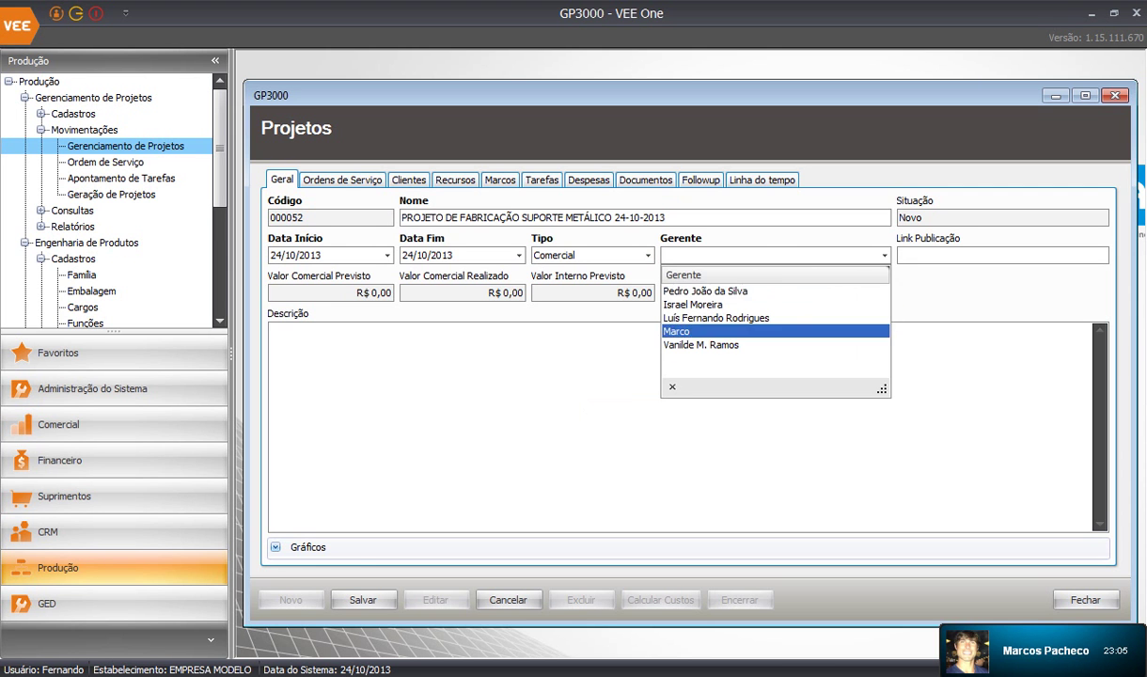
key(Up)
key(Return)
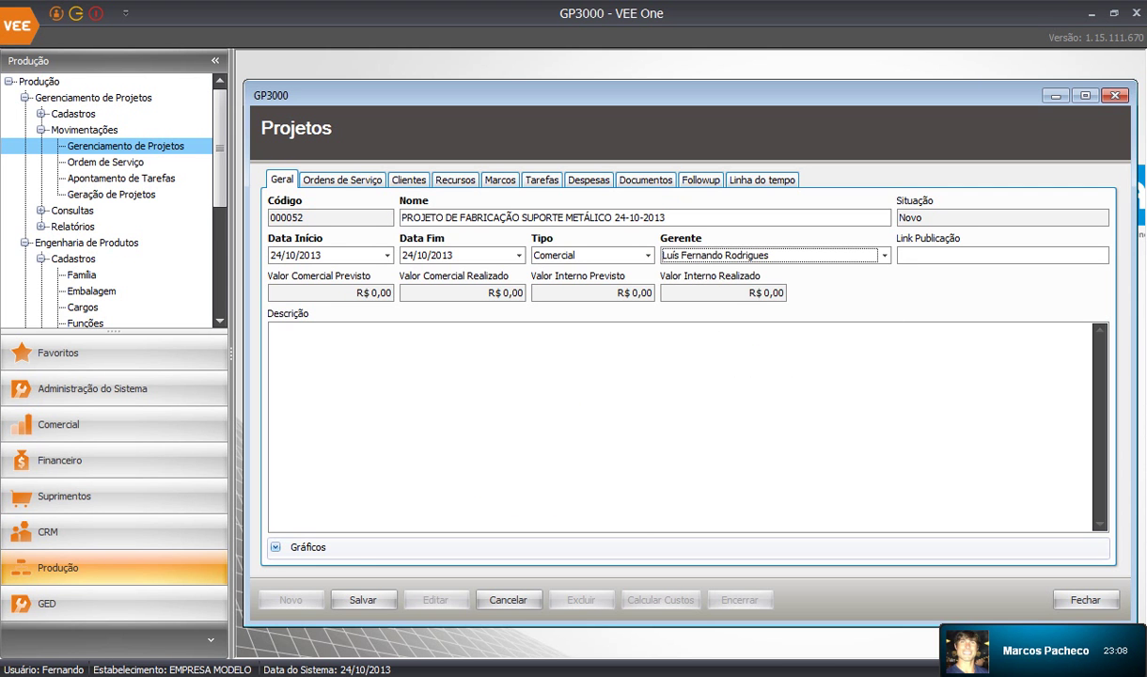
click(276, 547)
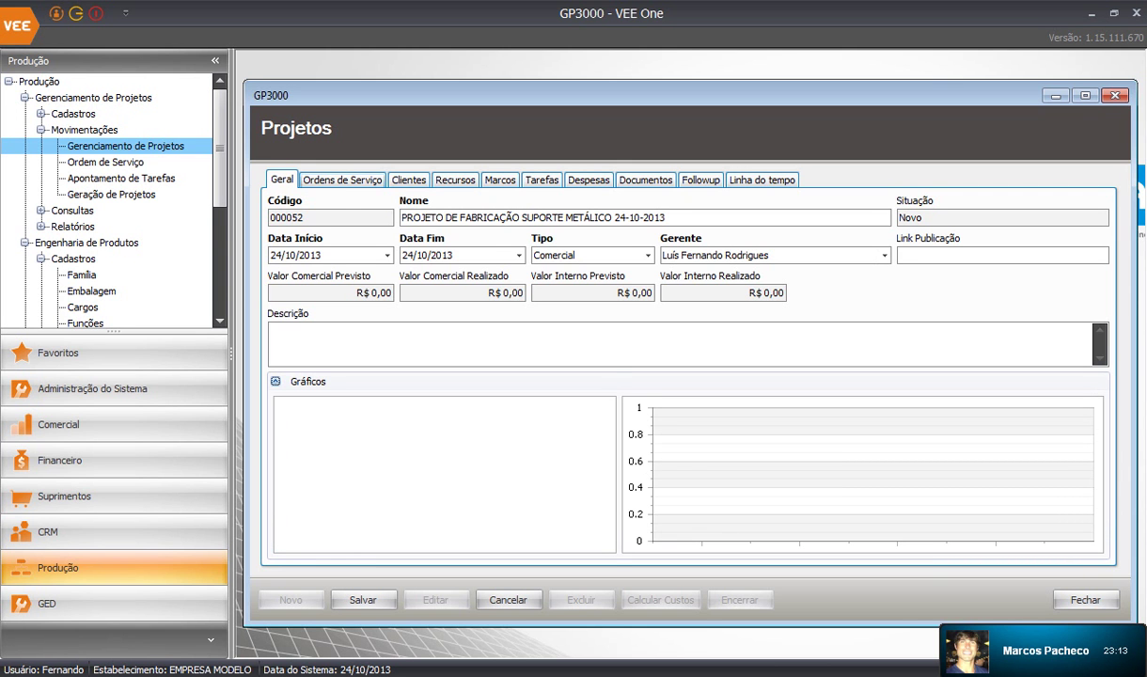
click(342, 179)
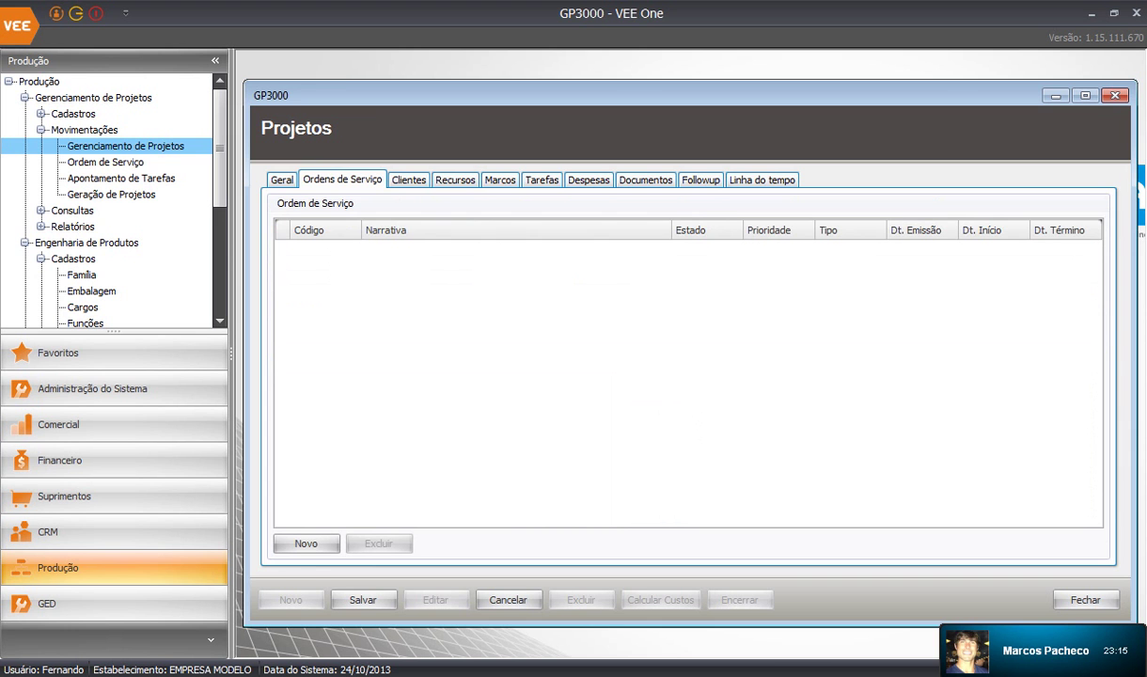
Attach service order 5 to the project's service orders
click(306, 544)
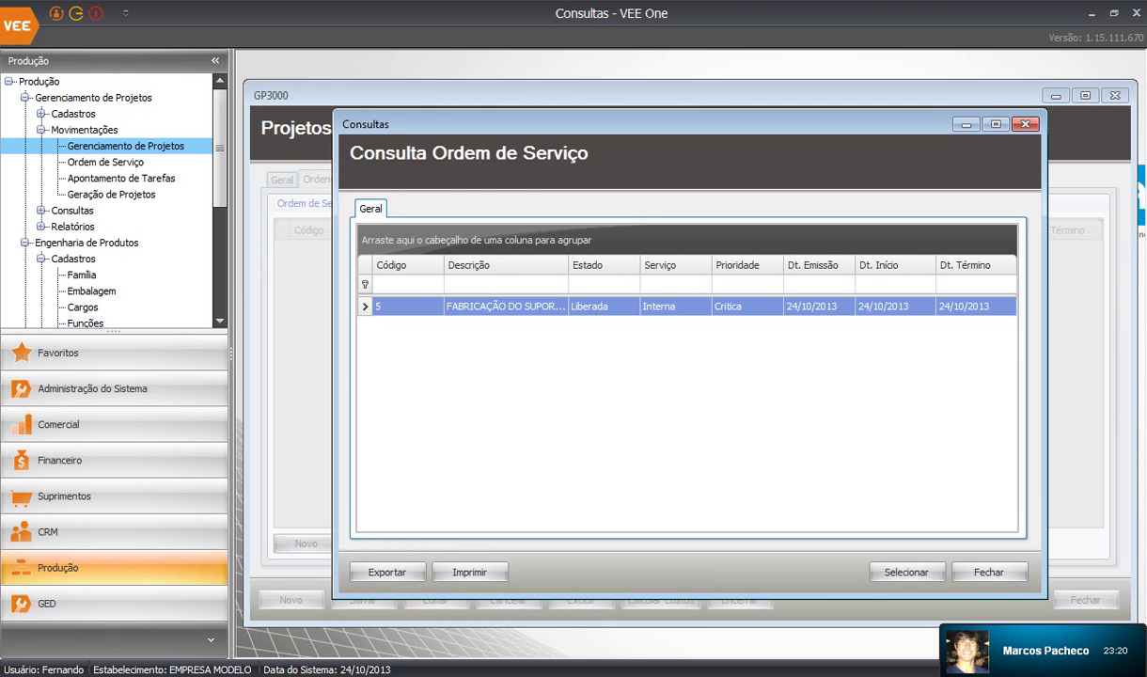
click(507, 306)
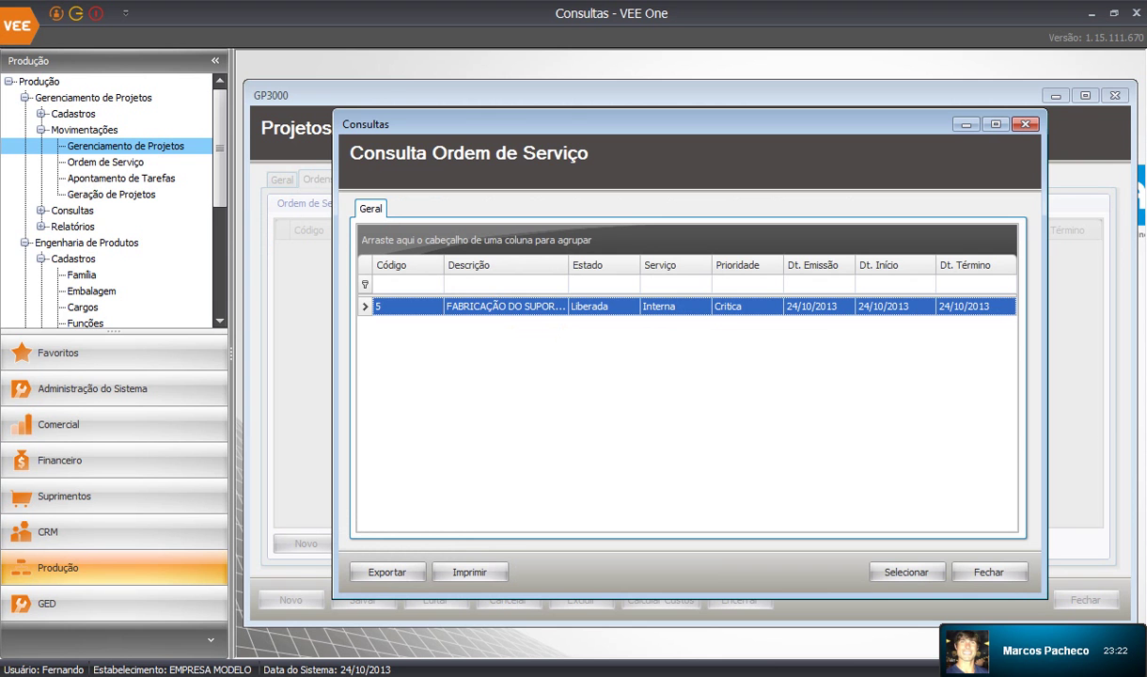
double_click(508, 306)
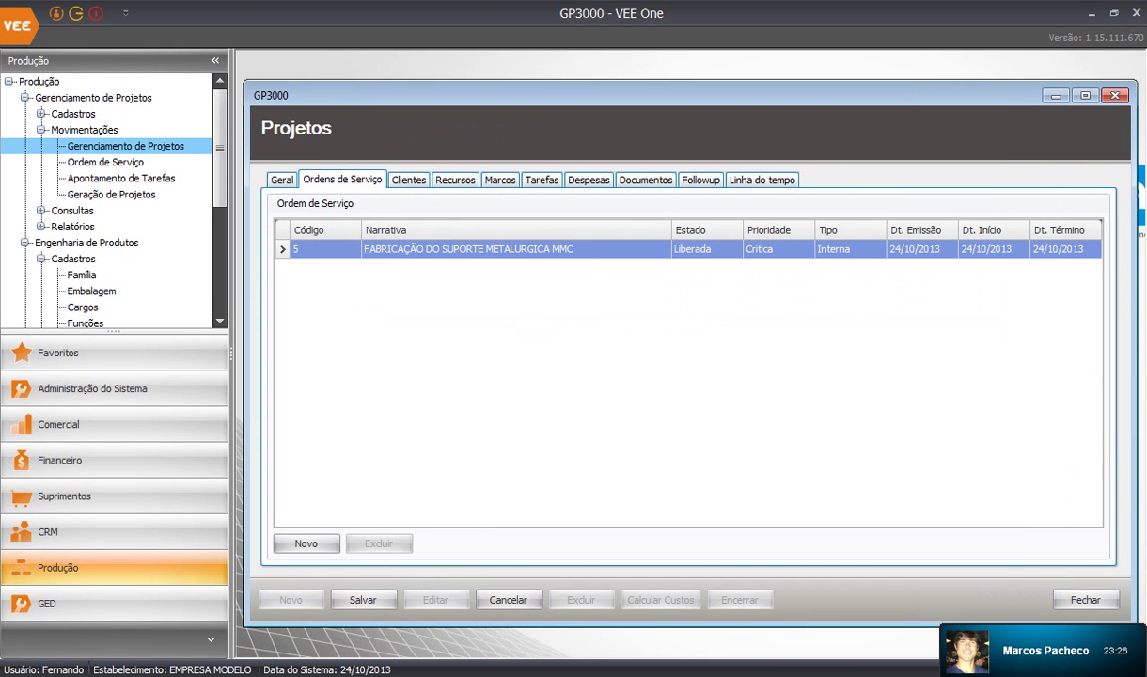
Add another project manager to the project's Recursos list
click(409, 179)
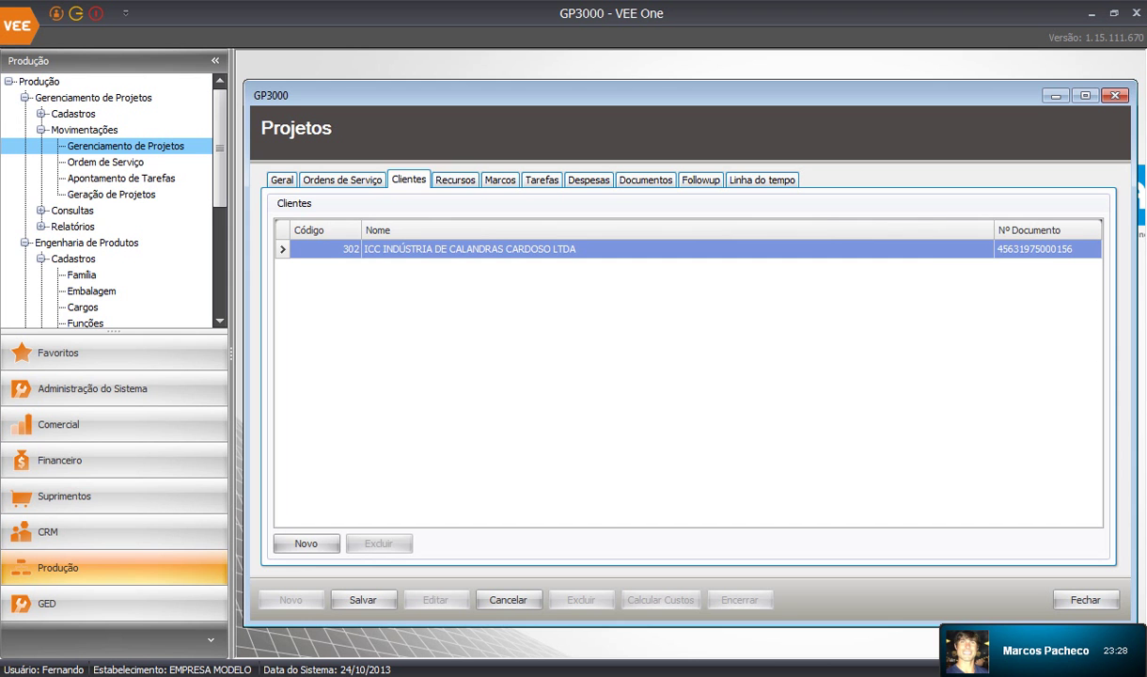
click(455, 180)
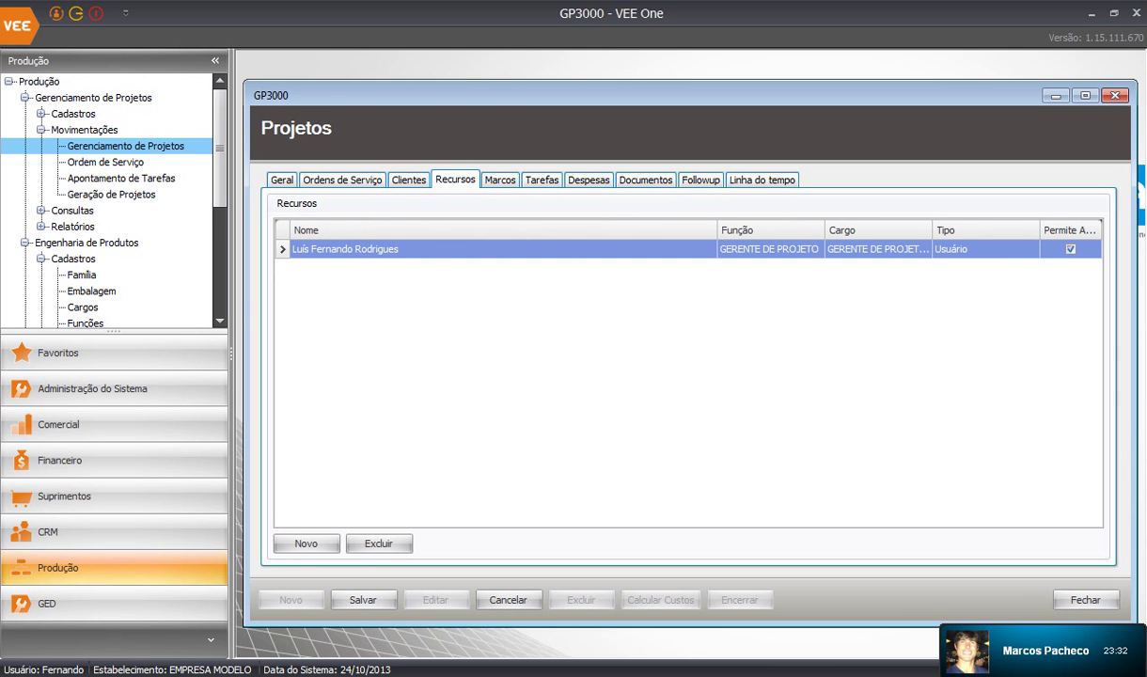
click(306, 543)
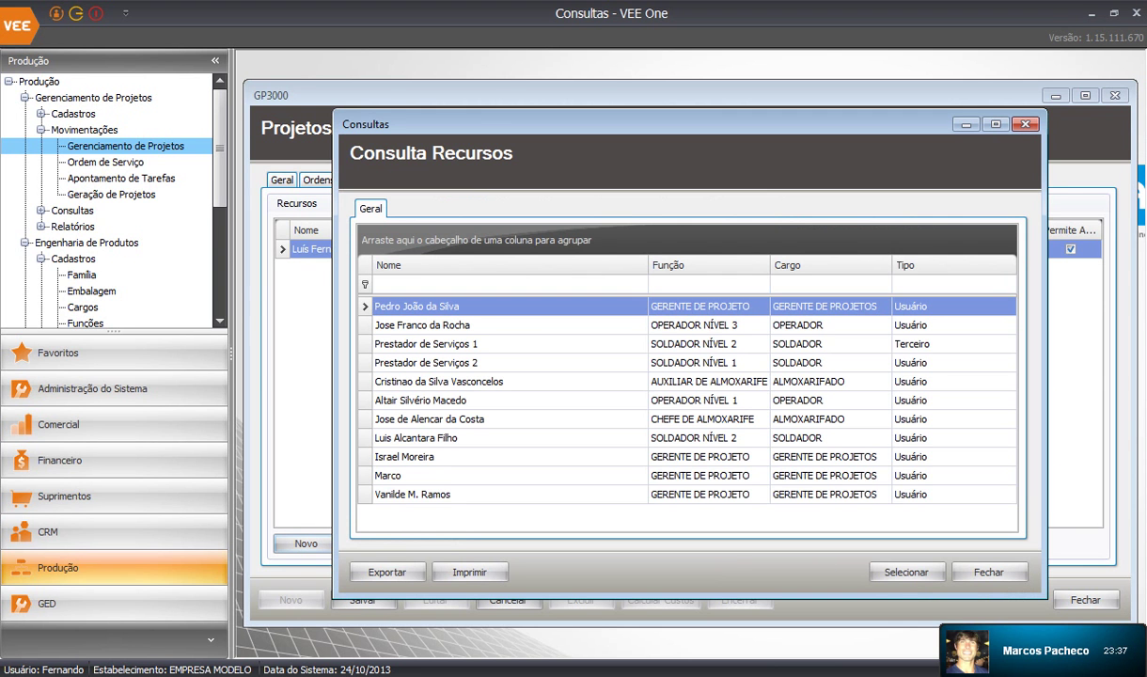
click(432, 457)
click(905, 571)
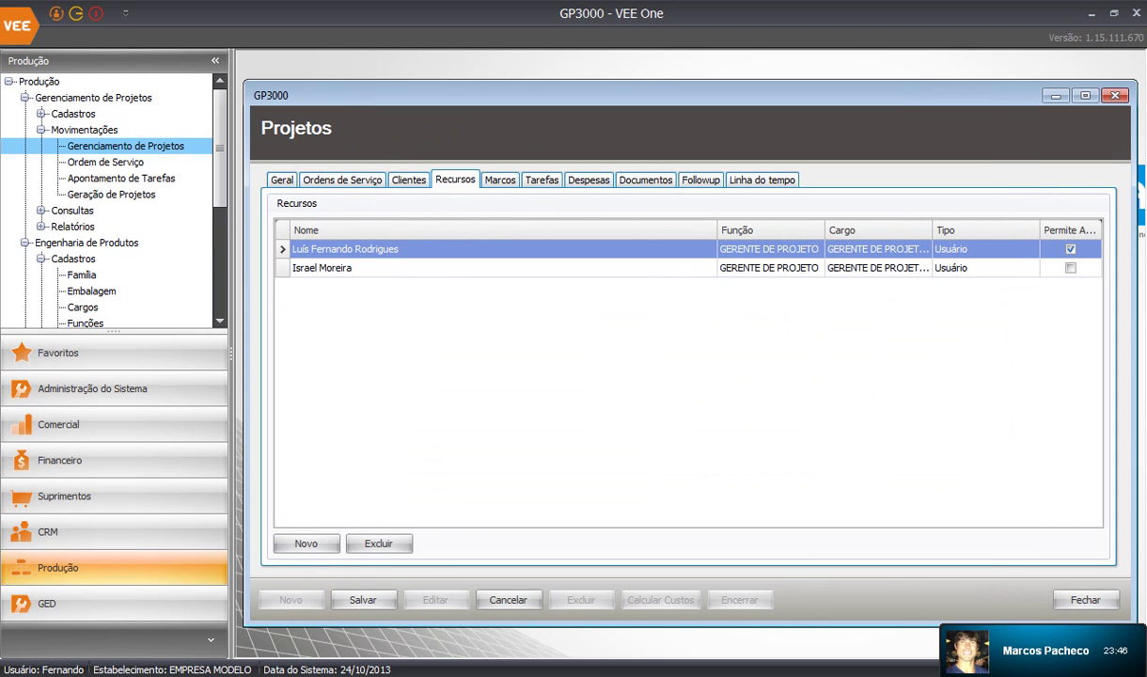
click(40, 114)
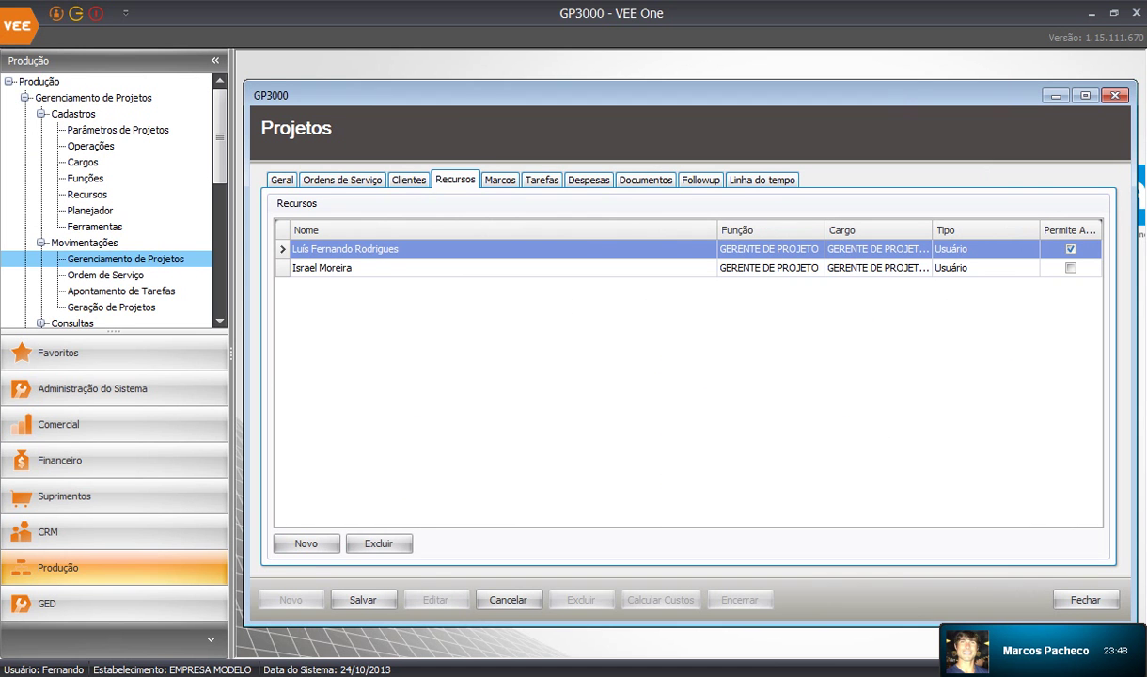
Try the operations registration, dismiss its error, then review and close the job positions register
double_click(92, 145)
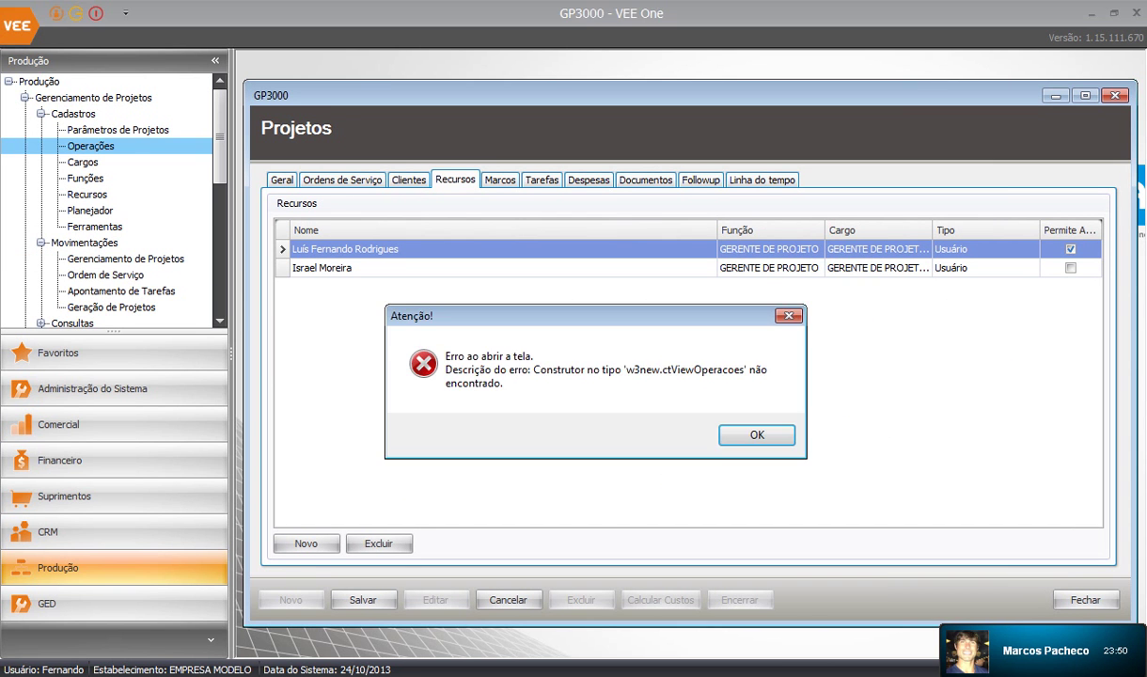
key(Return)
double_click(83, 162)
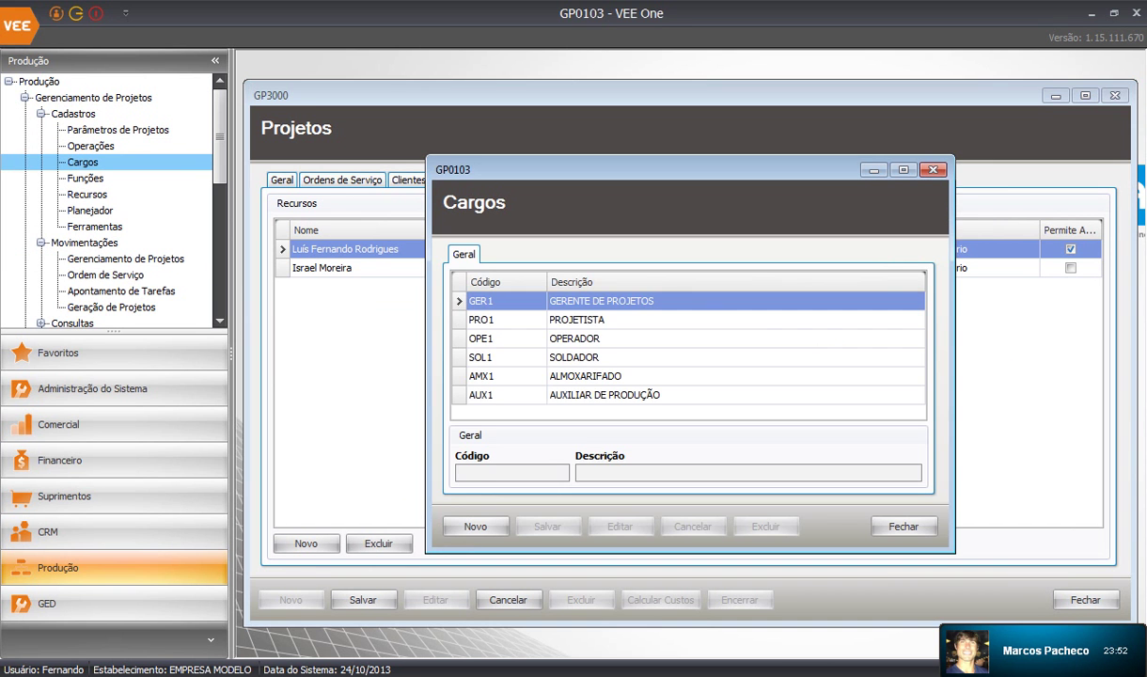
key(Down)
key(Down)
key(Down)
key(Down)
key(Down)
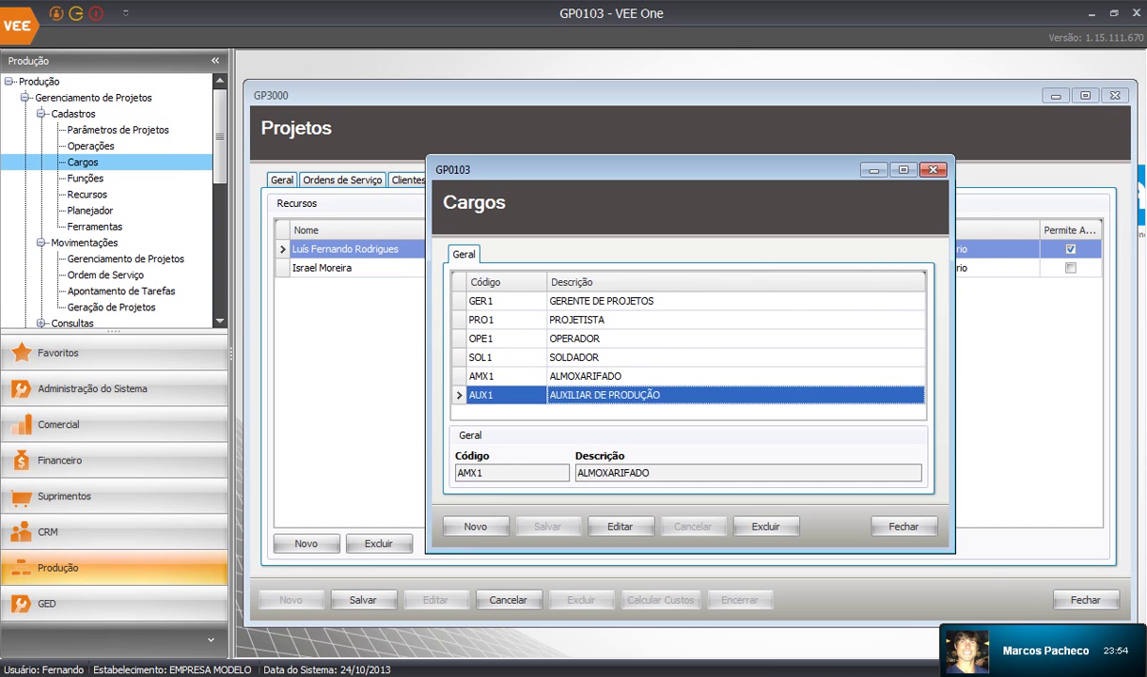
click(903, 526)
Review the job functions, e.g. OPERADOR NÍVEL 2 and SOLDADOR NÍVEL 3, then open Recursos
double_click(86, 179)
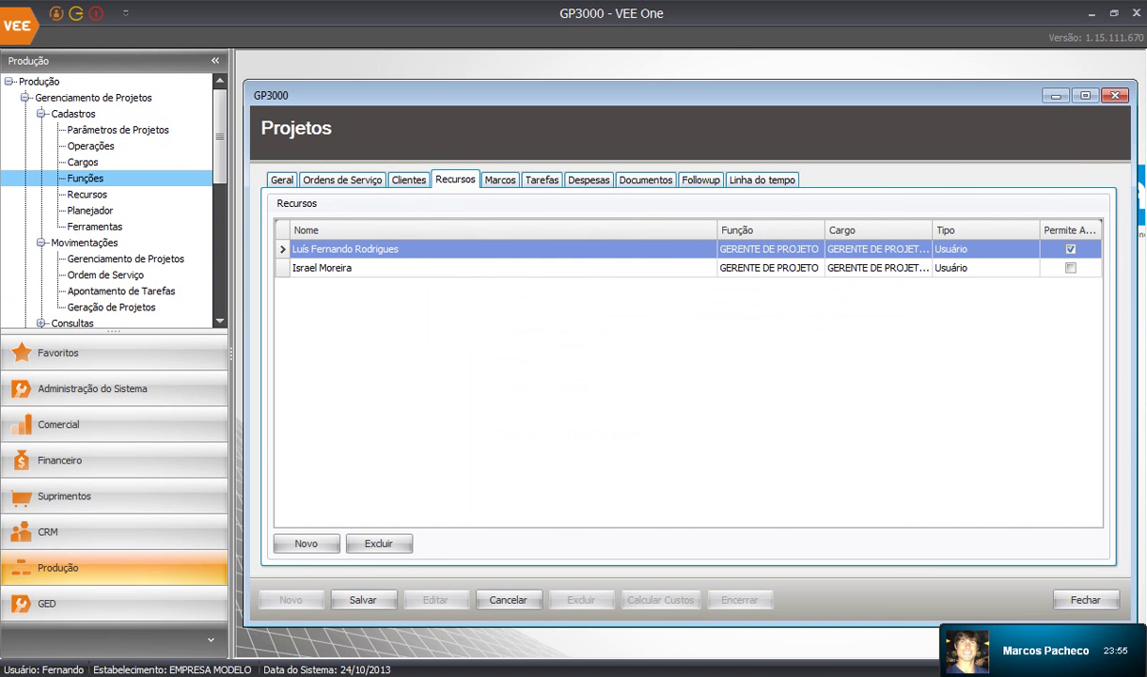
key(Down)
key(Down)
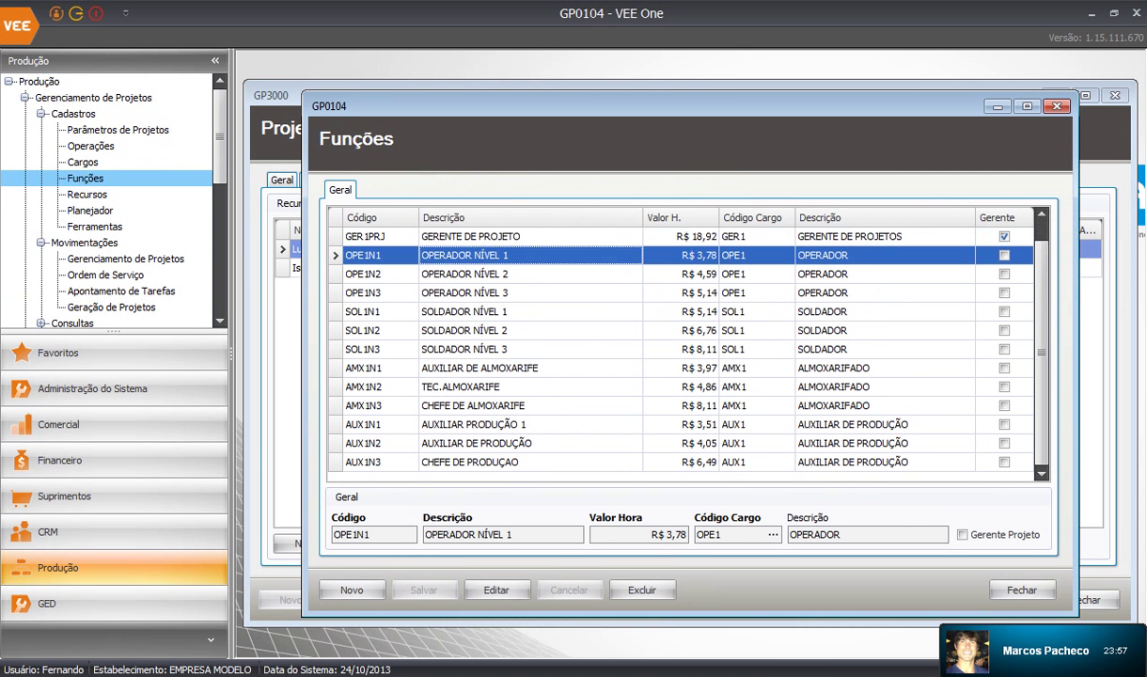
key(Down)
key(Down)
key(Down)
key(Down)
key(Down)
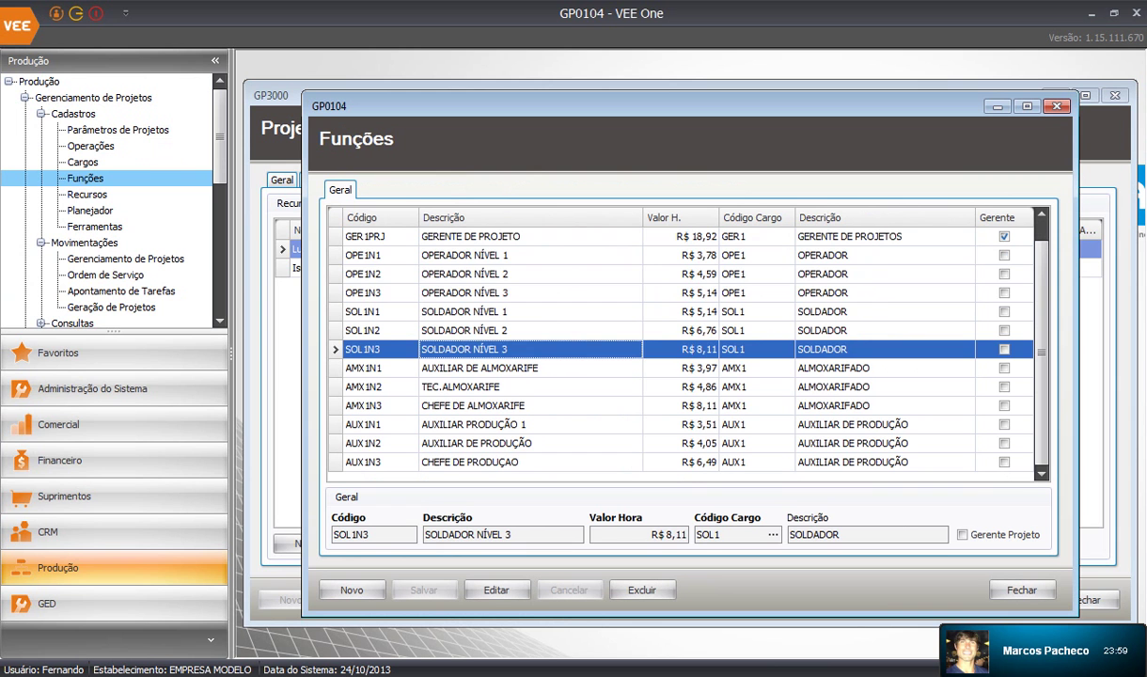
key(Up)
key(Up)
key(Up)
key(Up)
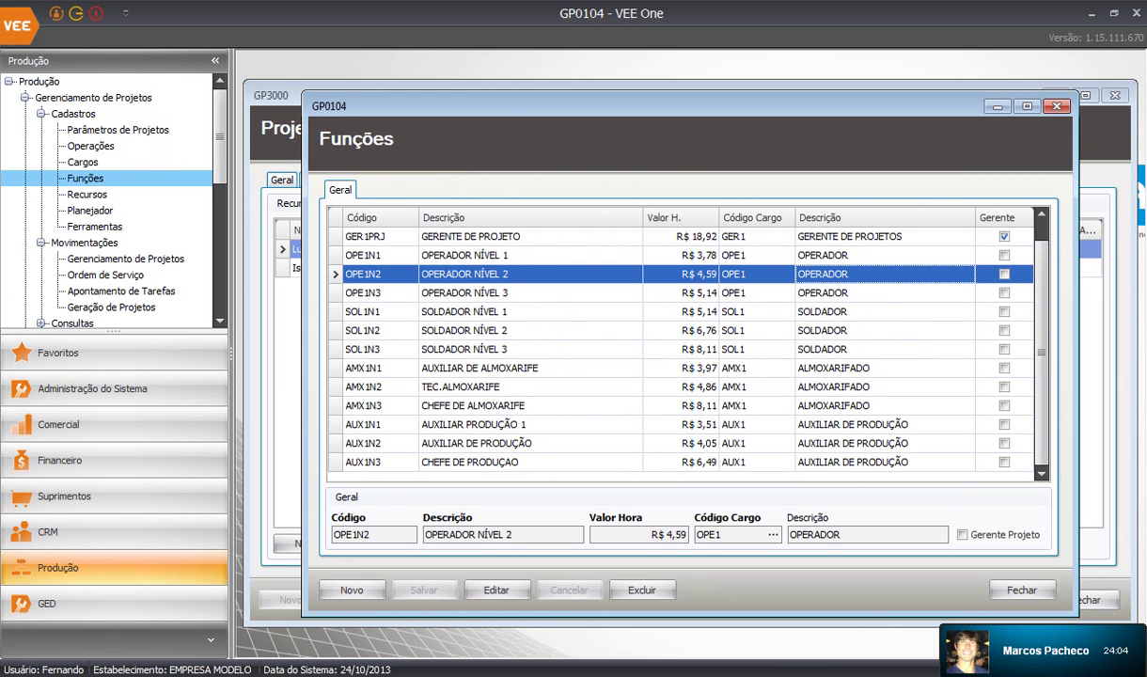
key(Up)
key(Down)
key(Down)
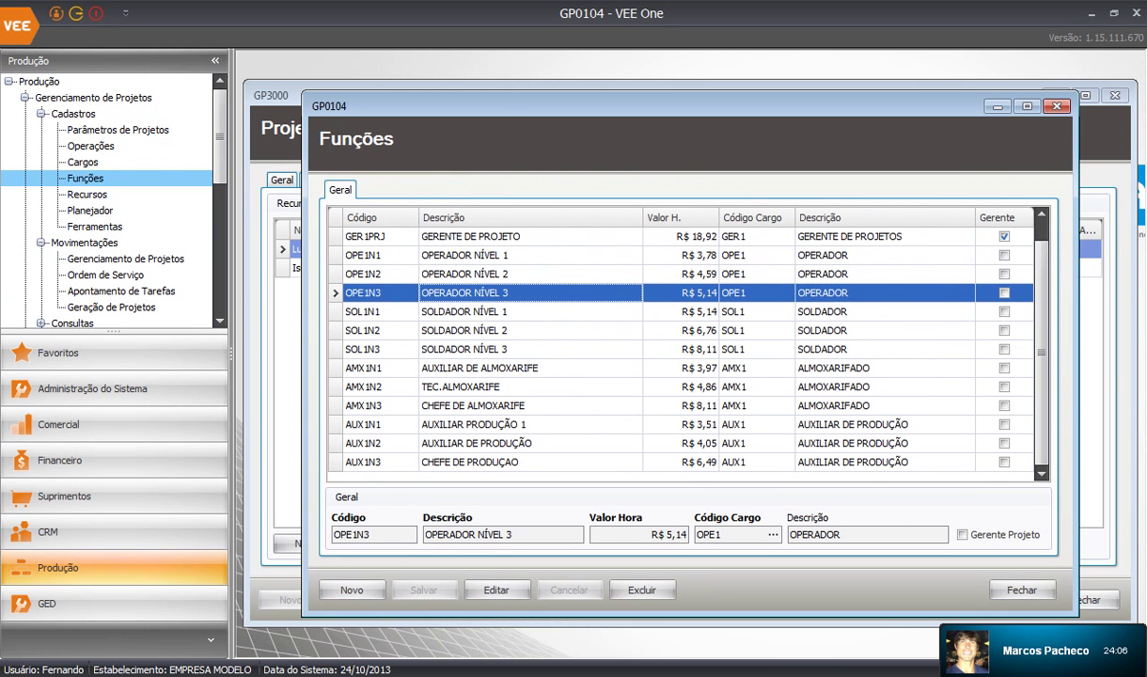
key(Up)
key(Up)
key(Down)
key(Down)
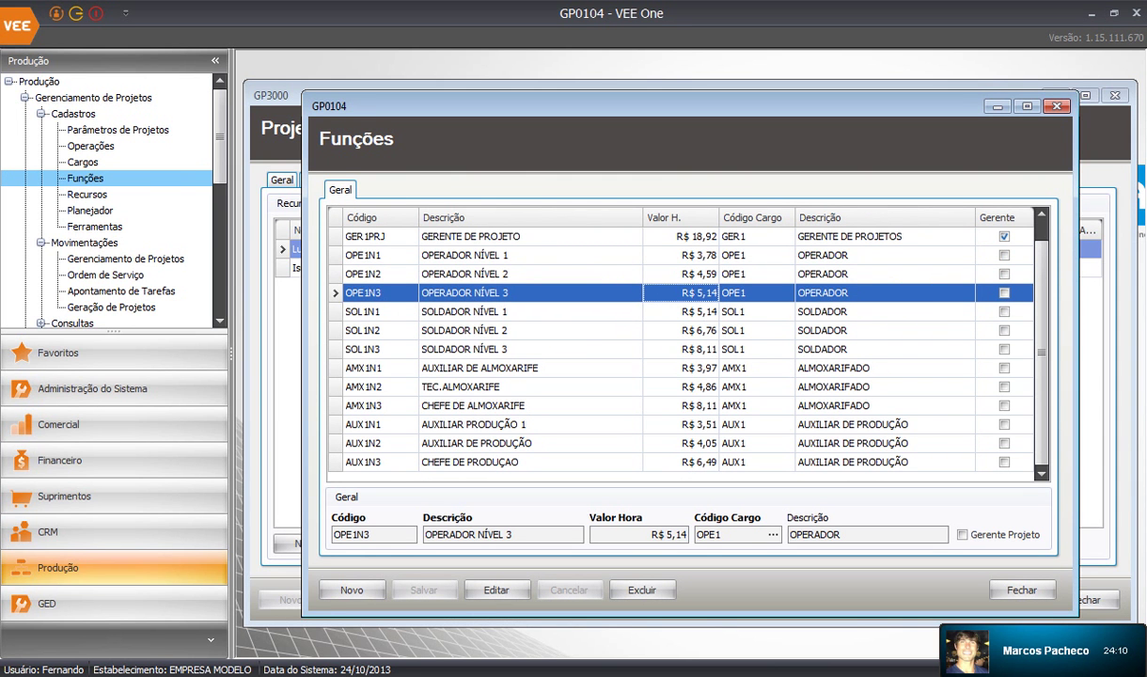
key(Up)
key(Up)
key(Down)
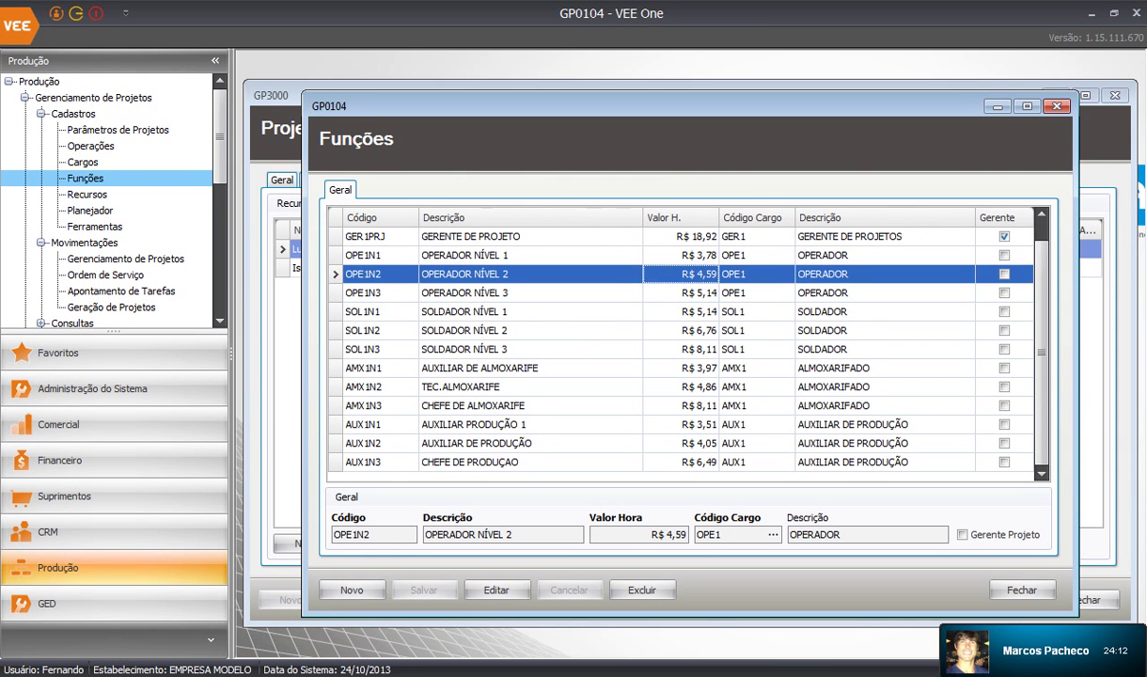
click(1056, 106)
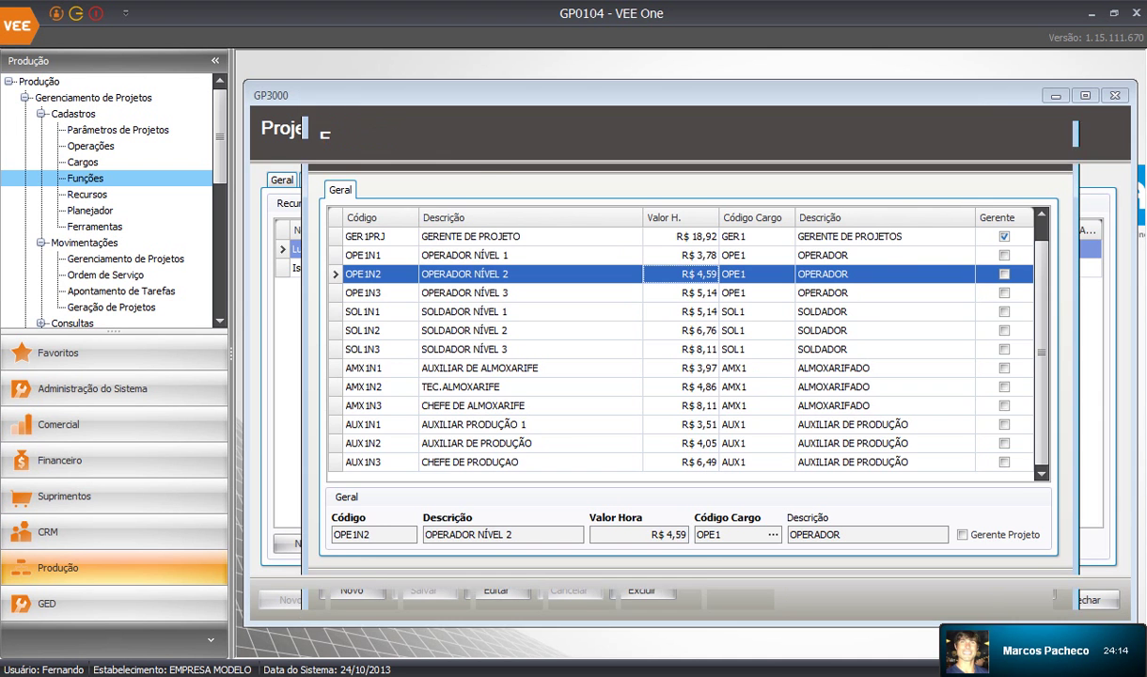
double_click(86, 194)
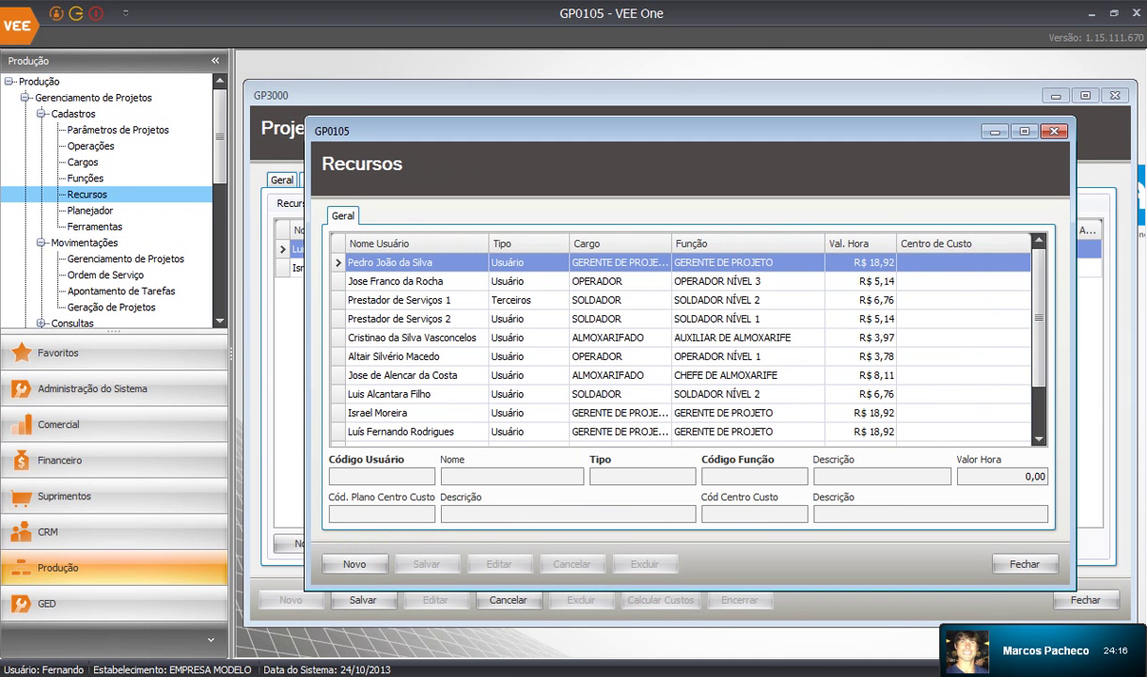
Browse the registered resources and their roles, then close the Recursos (GP0105) register
key(Down)
key(Down)
key(Down)
key(Down)
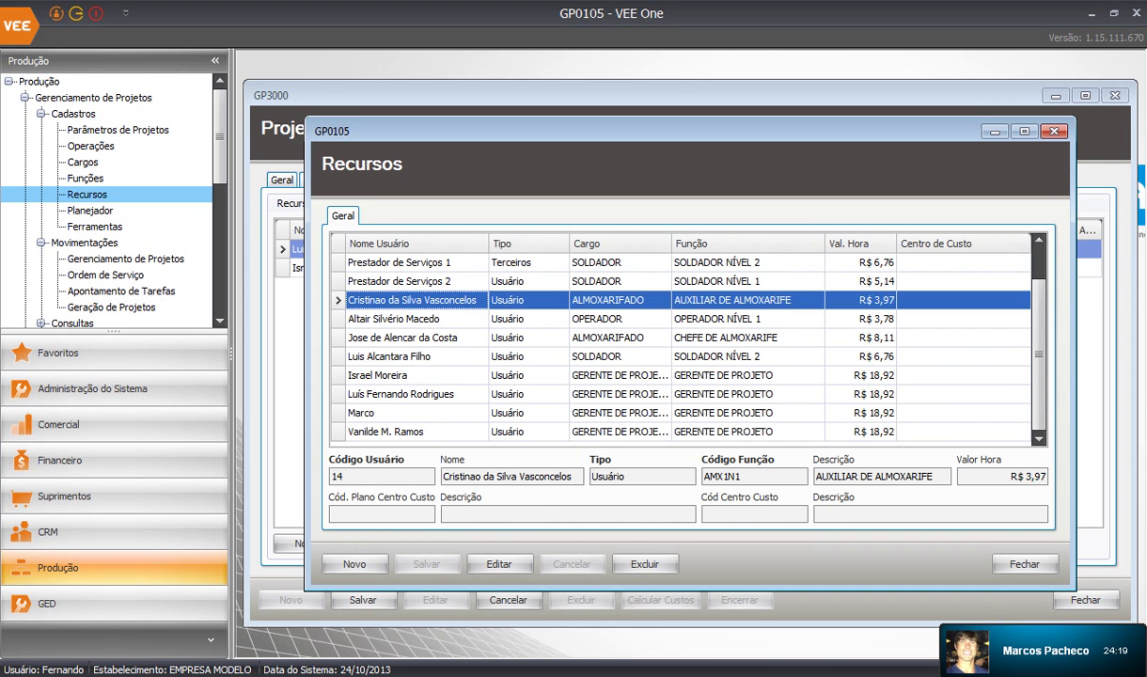
scroll(681, 346, up, 2)
click(405, 262)
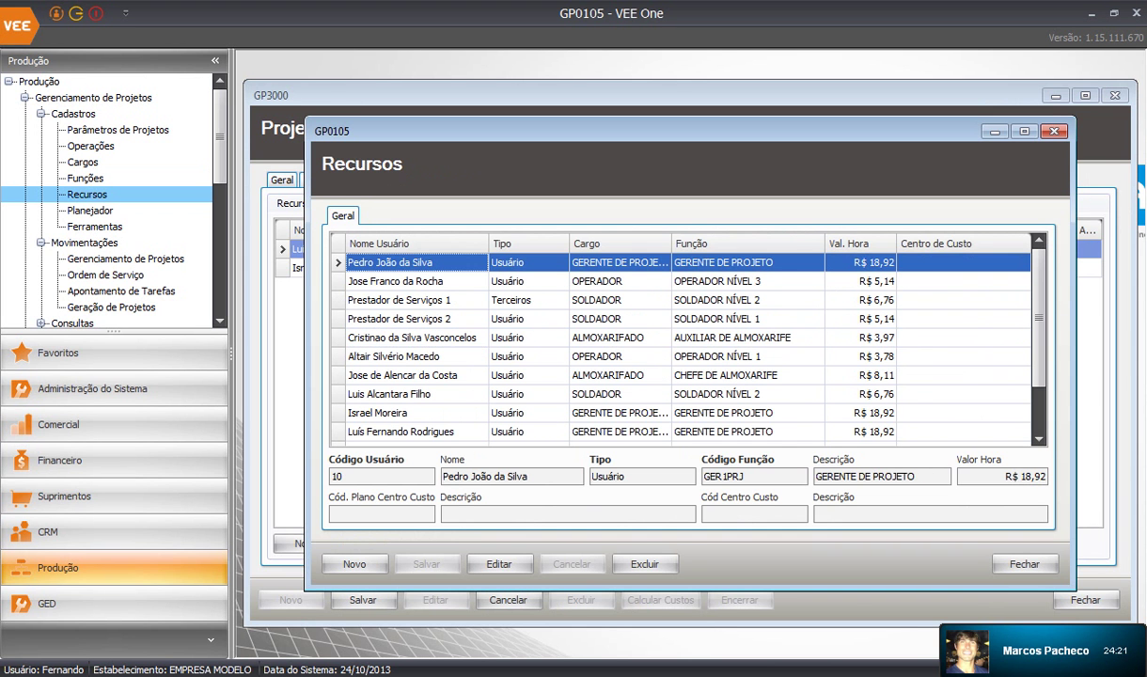
click(747, 357)
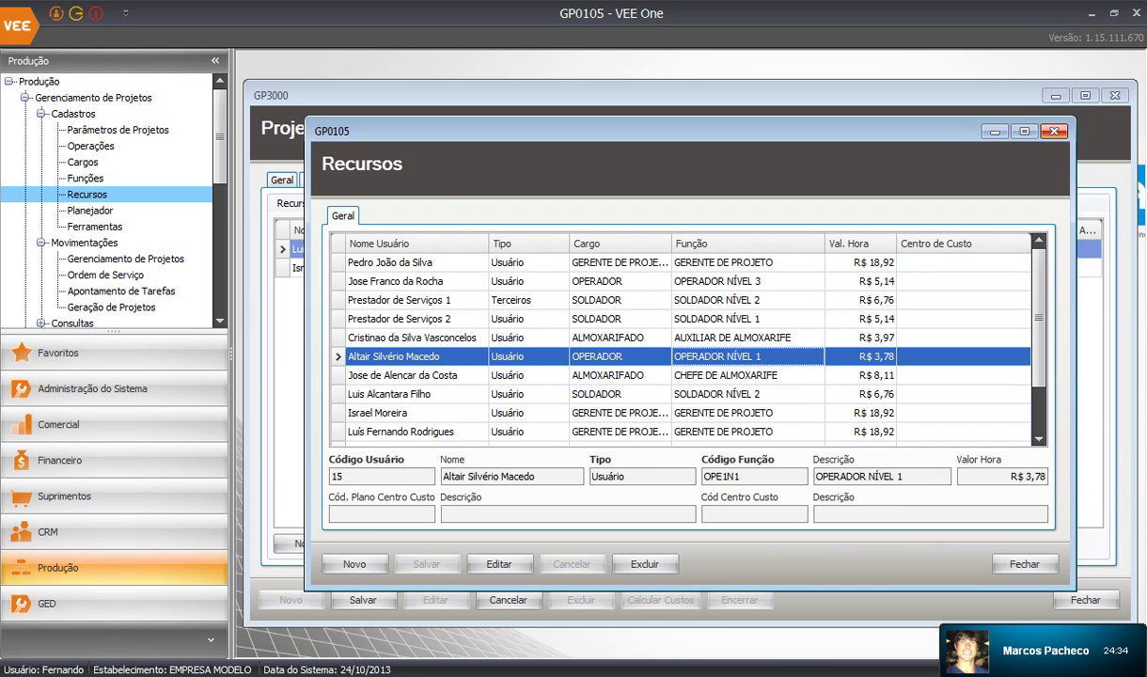
click(1054, 132)
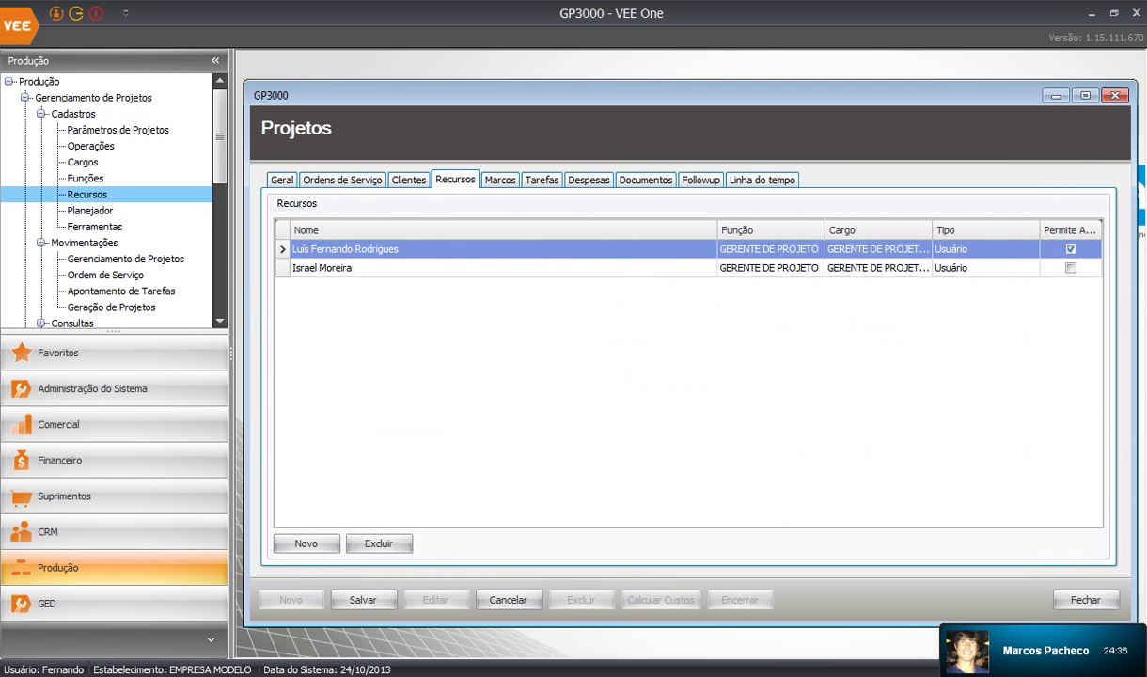
Expand task 5 on the Tarefas tab and open subtask 520001 PREPARAÇÃO (ALMOXARIFADO) for editing
click(40, 114)
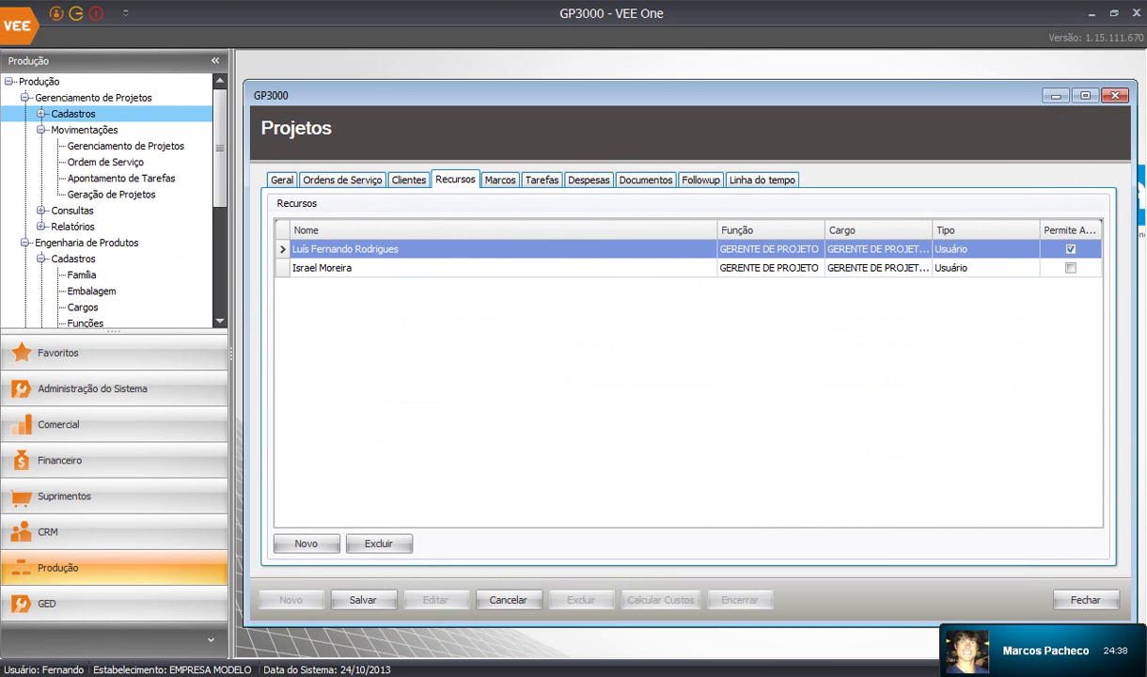
click(500, 180)
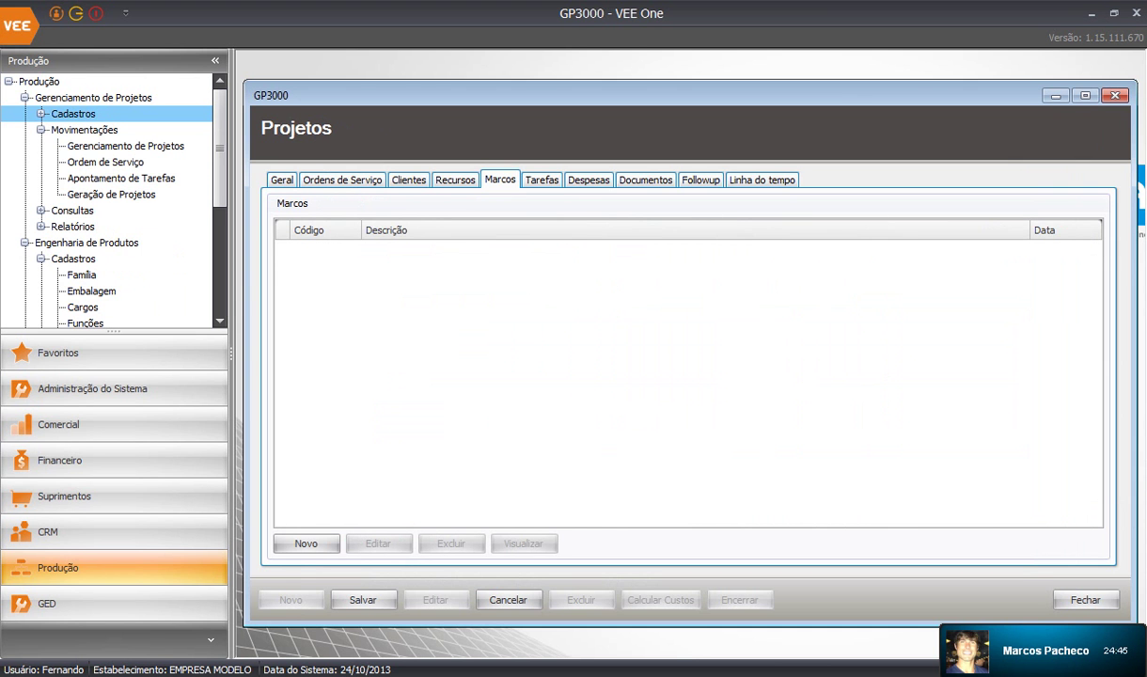
click(541, 180)
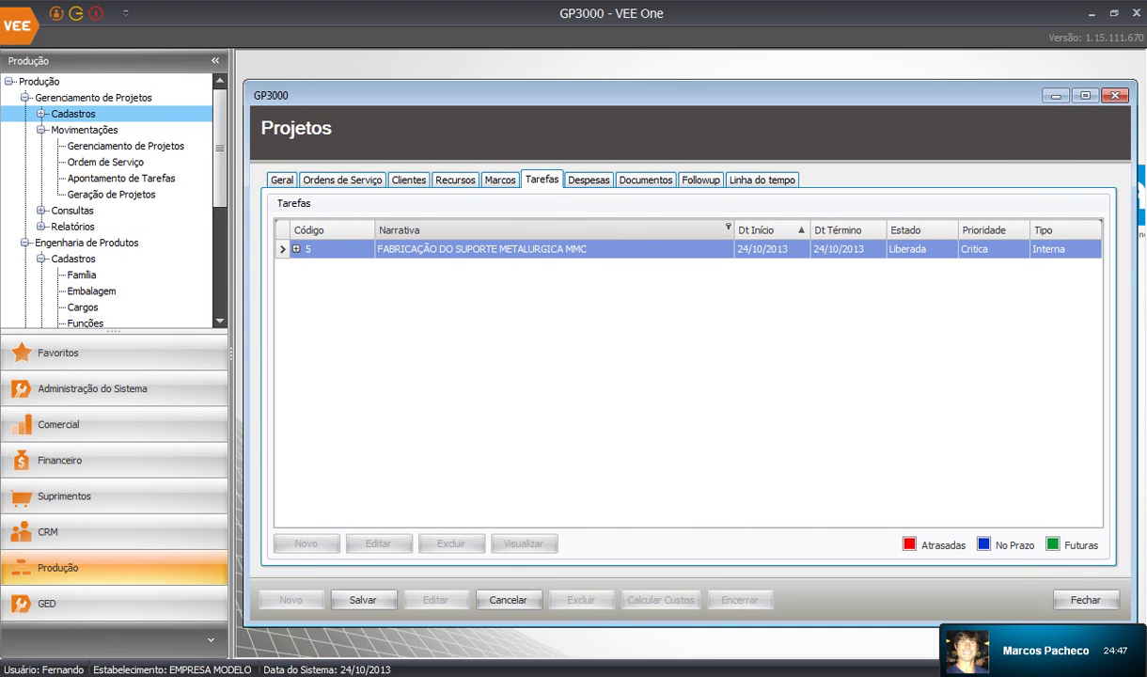
click(296, 249)
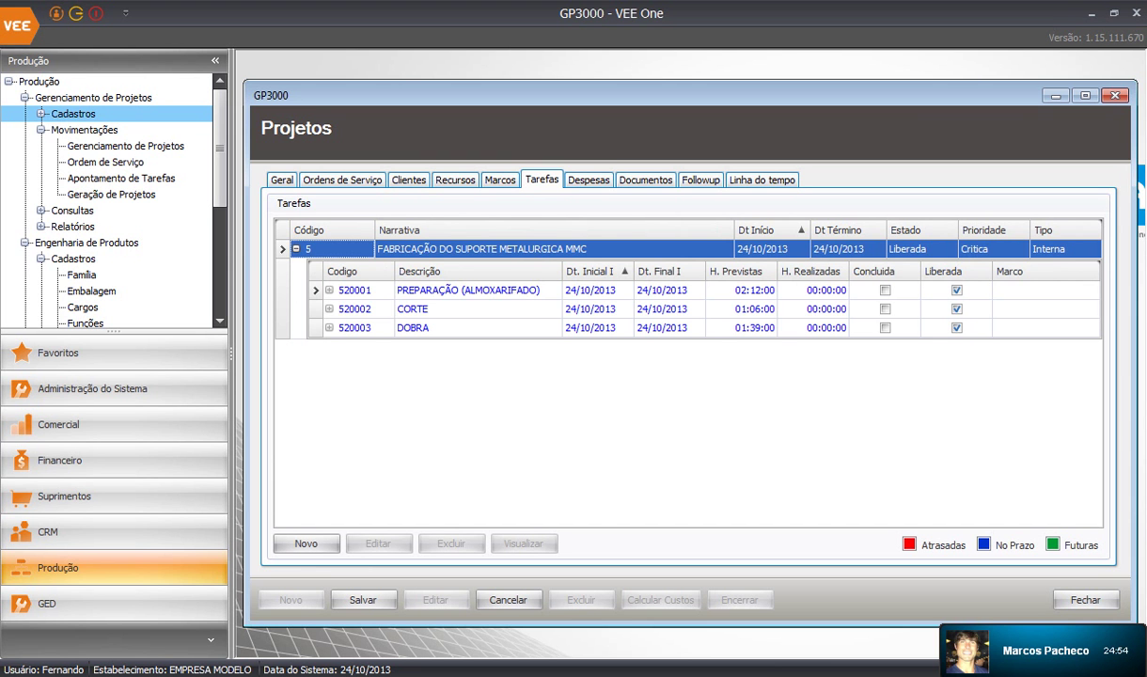
click(451, 290)
click(451, 309)
click(451, 328)
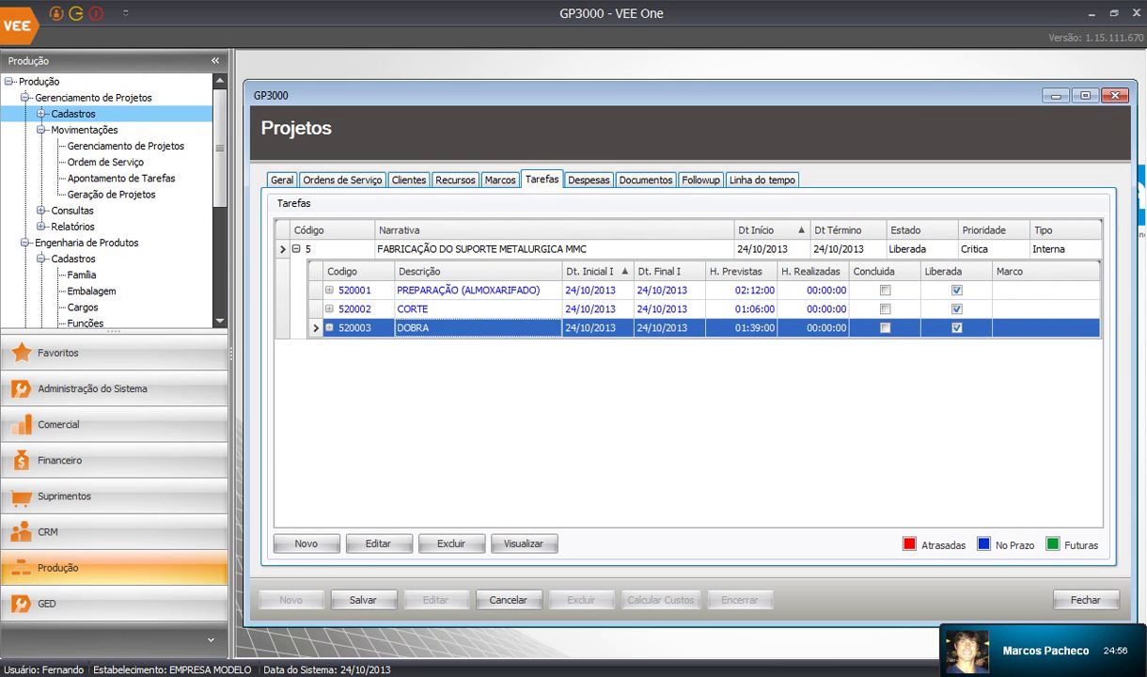
click(329, 249)
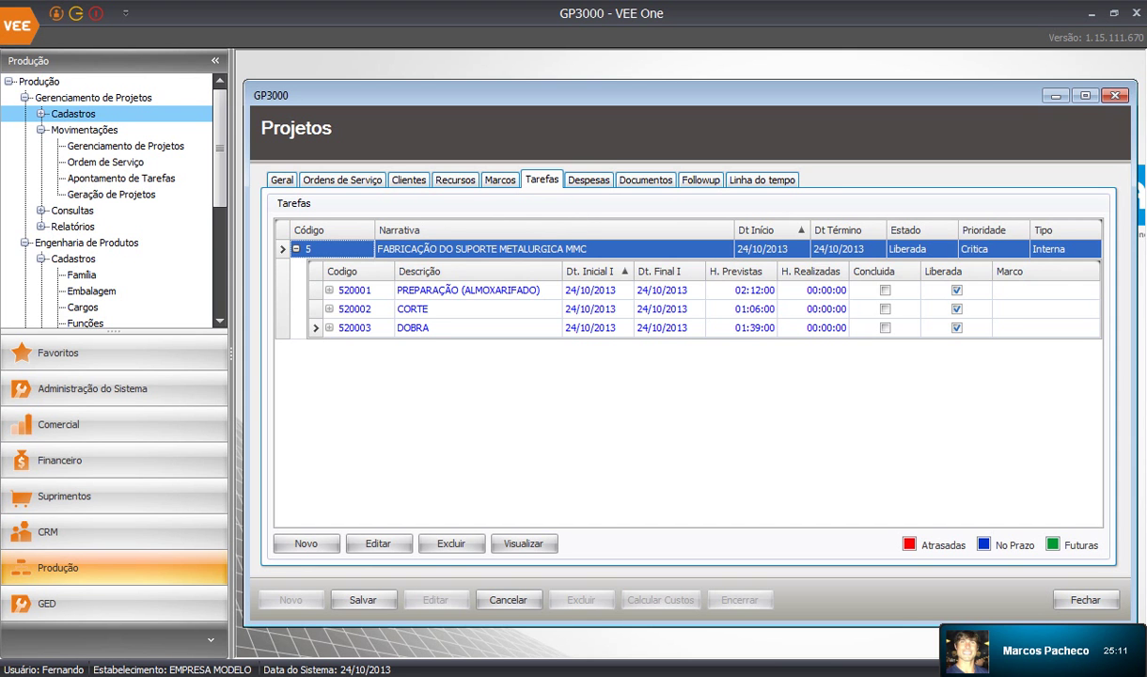
click(477, 291)
click(378, 543)
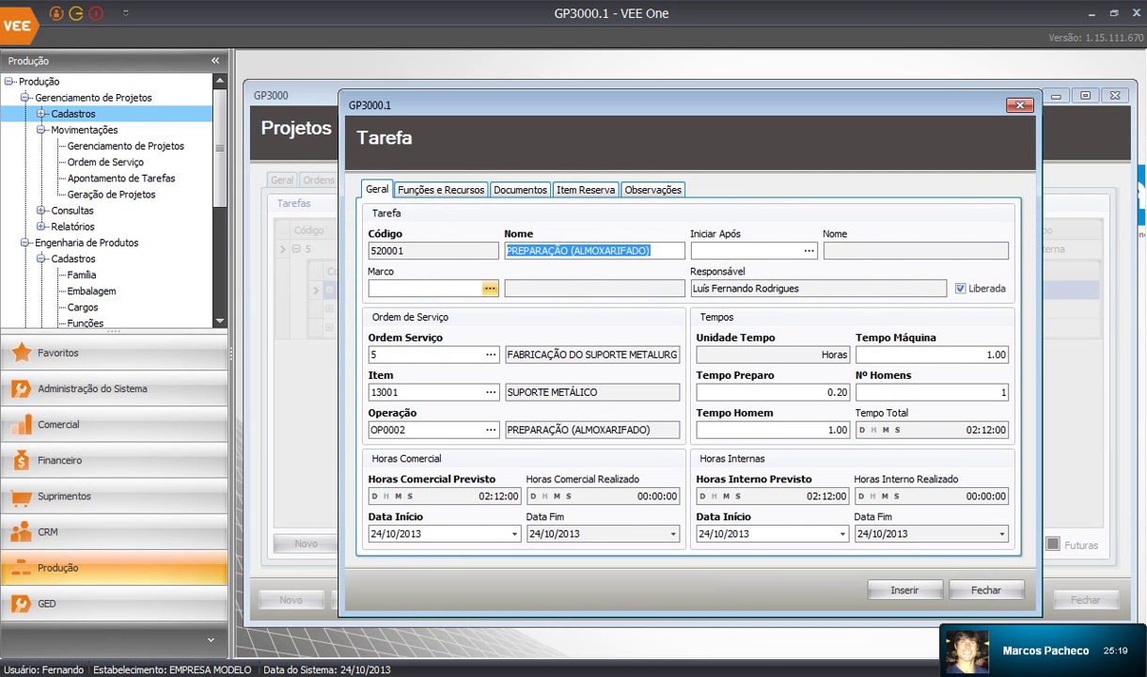
Assign function GER1PRJ with the project manager as resource to the PREPARAÇÃO subtask
click(440, 189)
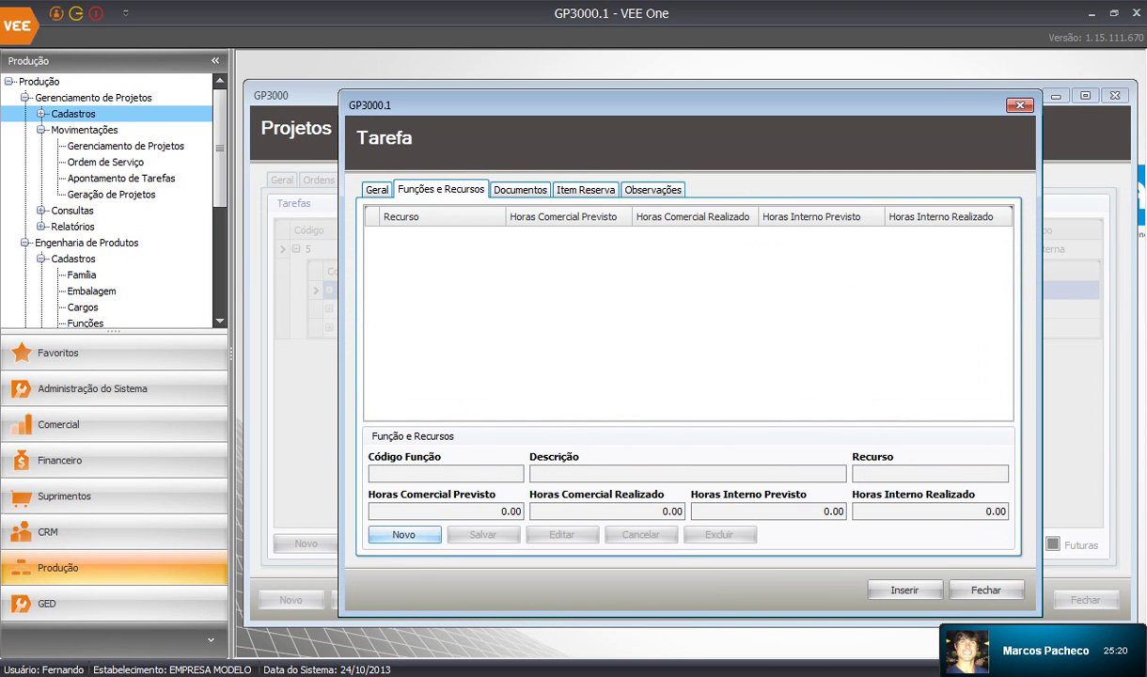
click(403, 534)
click(515, 474)
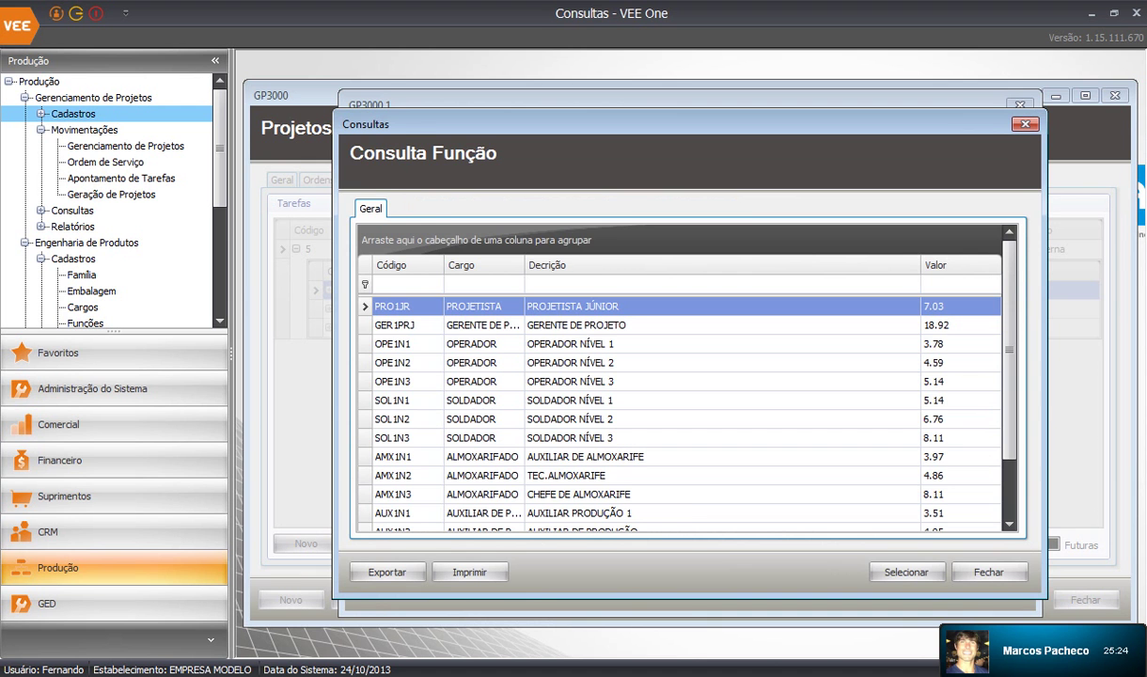
double_click(576, 325)
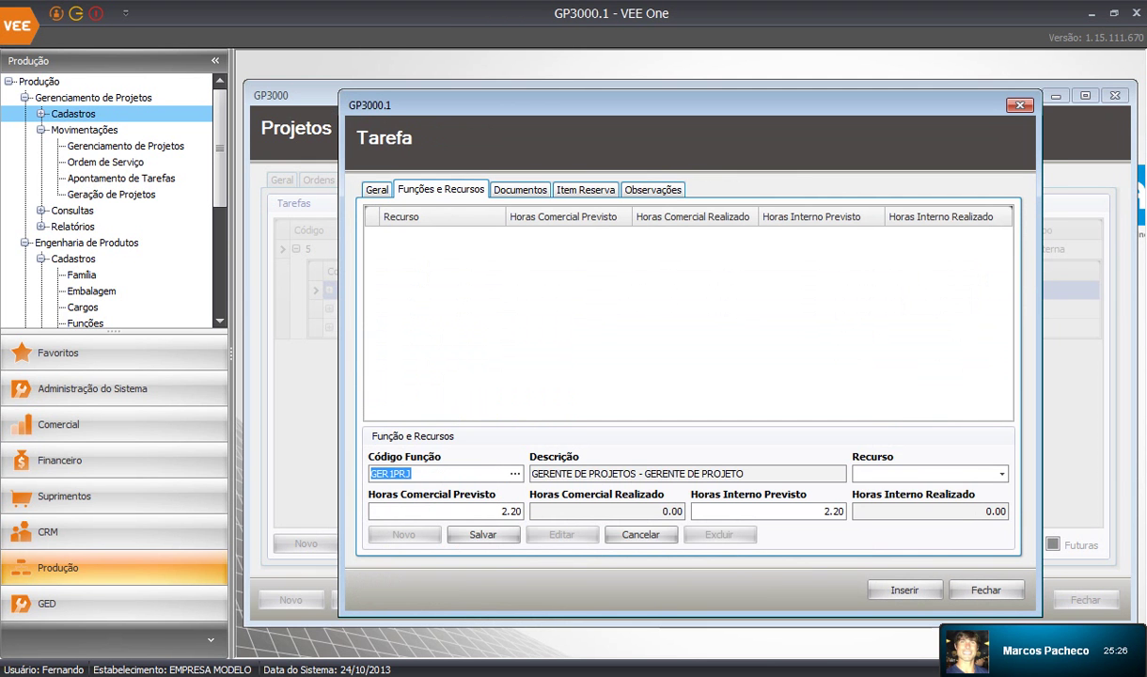
click(1002, 474)
click(863, 508)
click(918, 542)
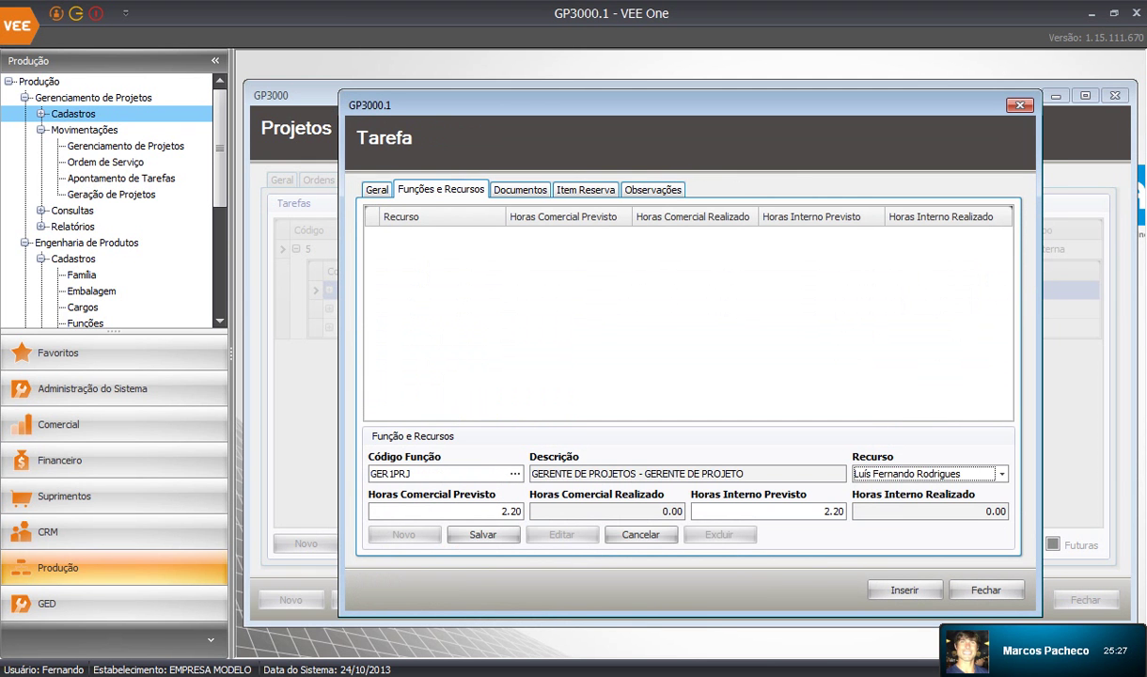
click(483, 533)
click(904, 590)
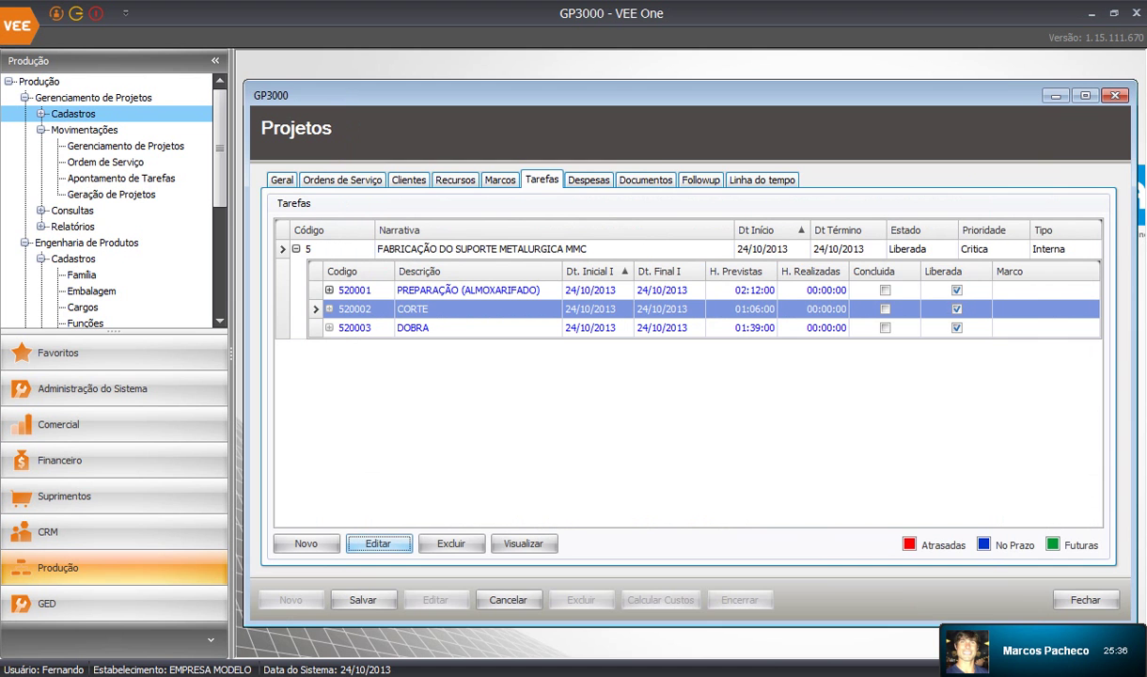
Give the CORTE subtask the same GER1PRJ function and project-manager resource
key(Return)
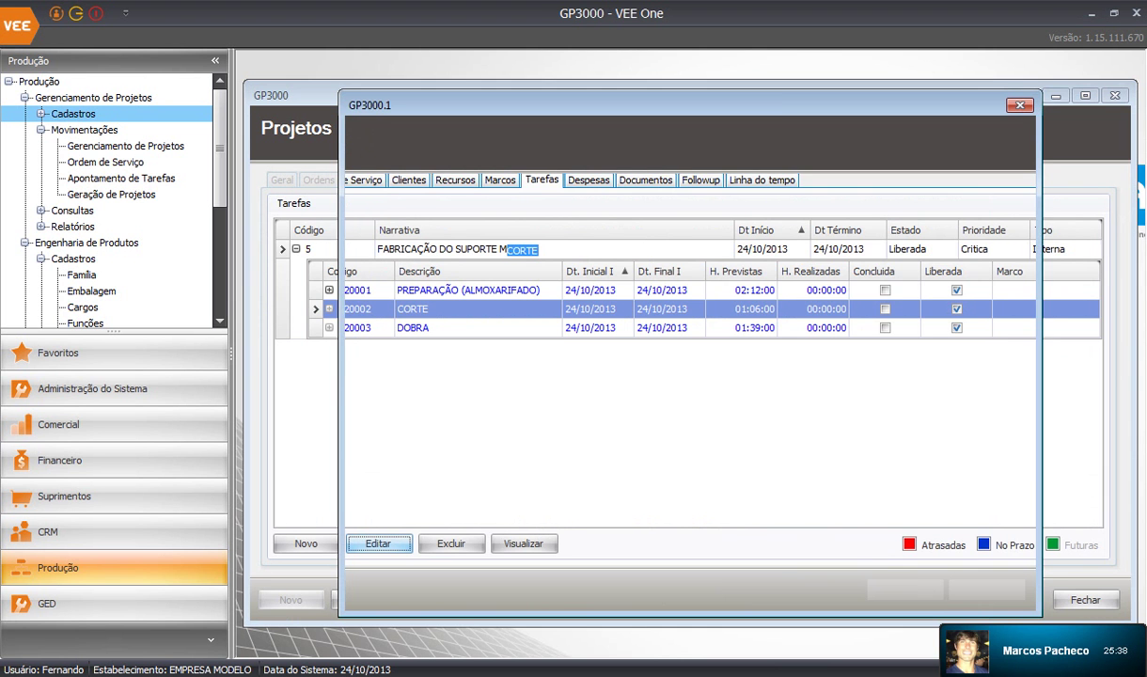
key(ctrl+Tab)
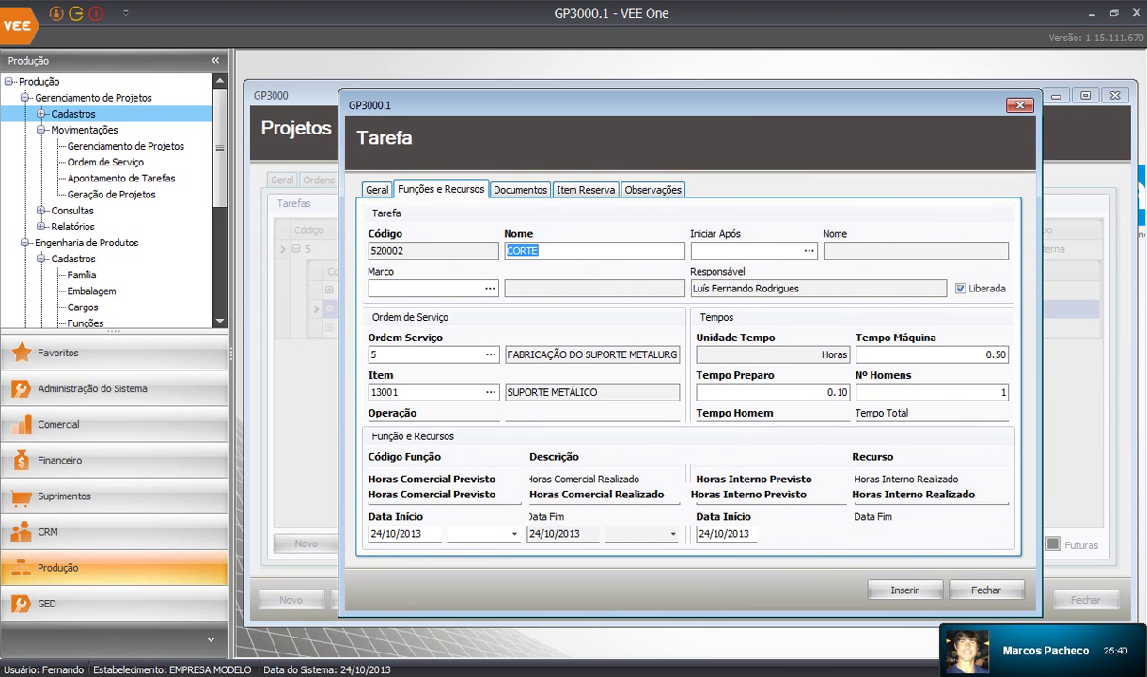
click(404, 534)
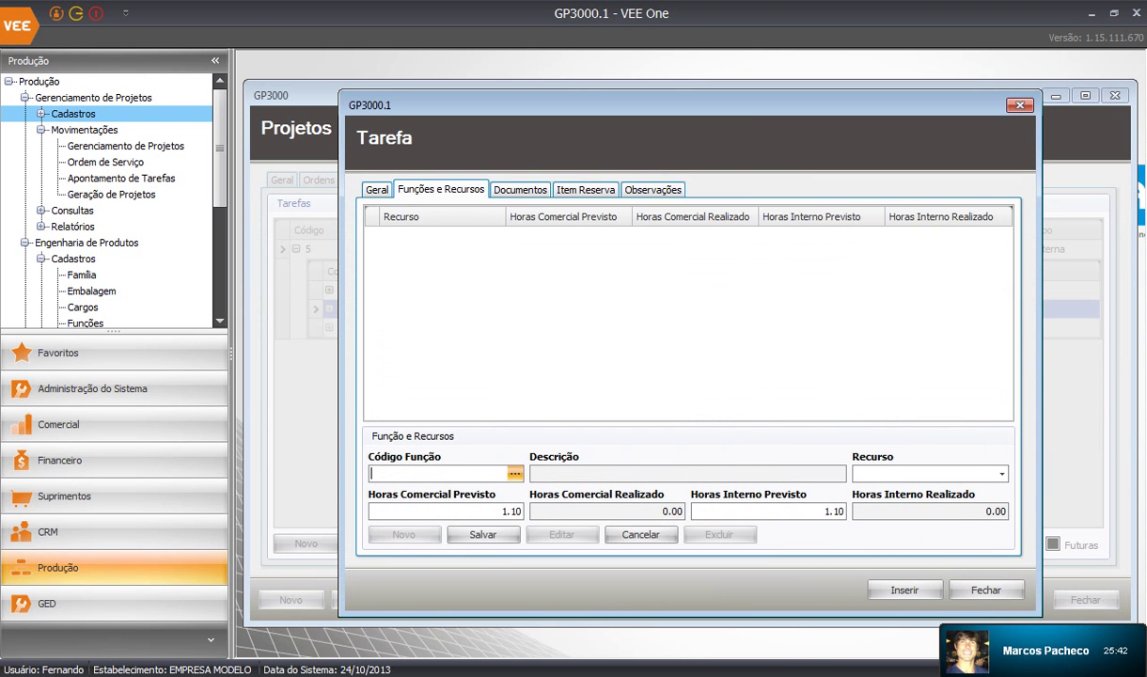
click(515, 473)
double_click(576, 325)
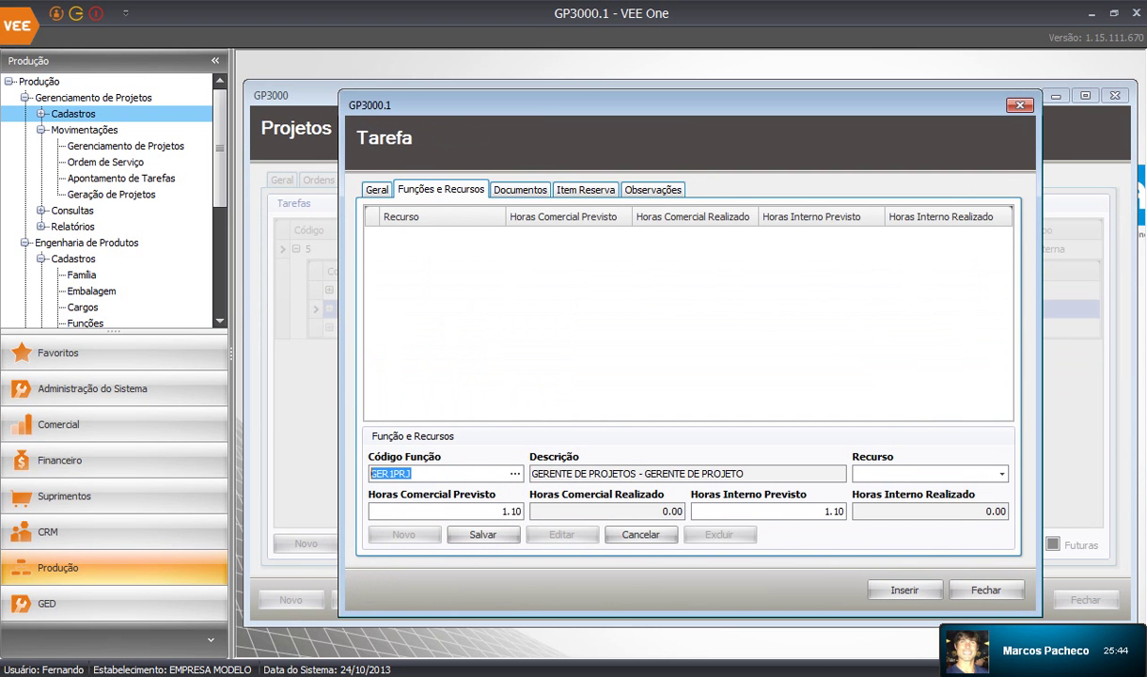
click(1002, 474)
click(862, 509)
click(919, 544)
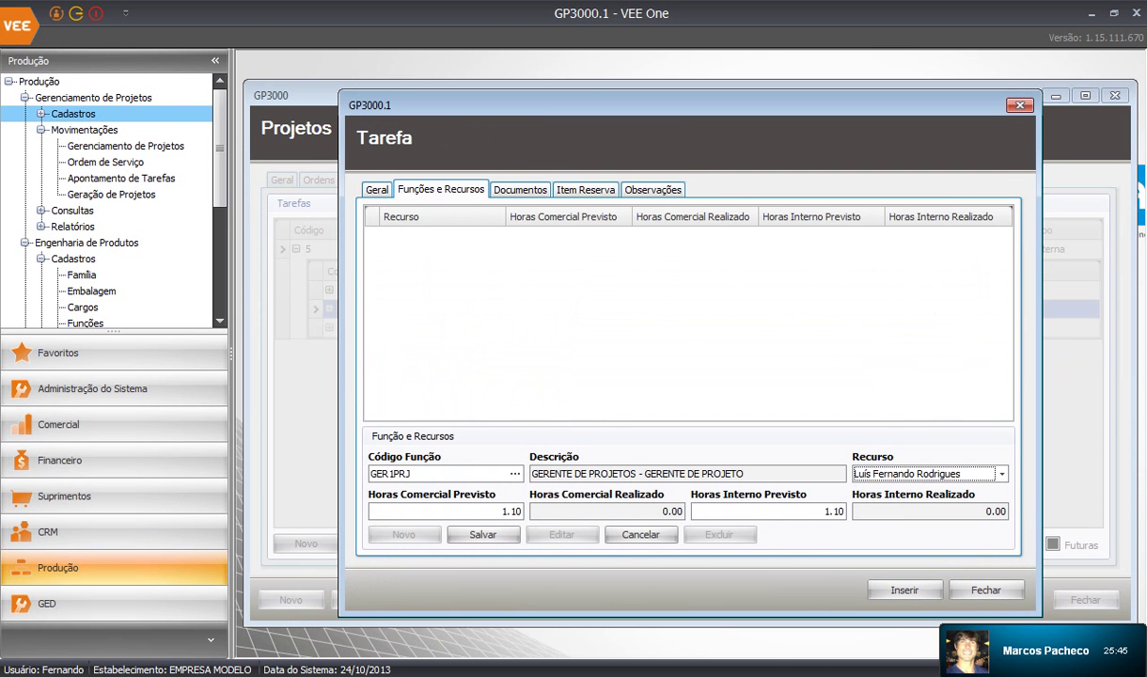
click(483, 534)
click(903, 590)
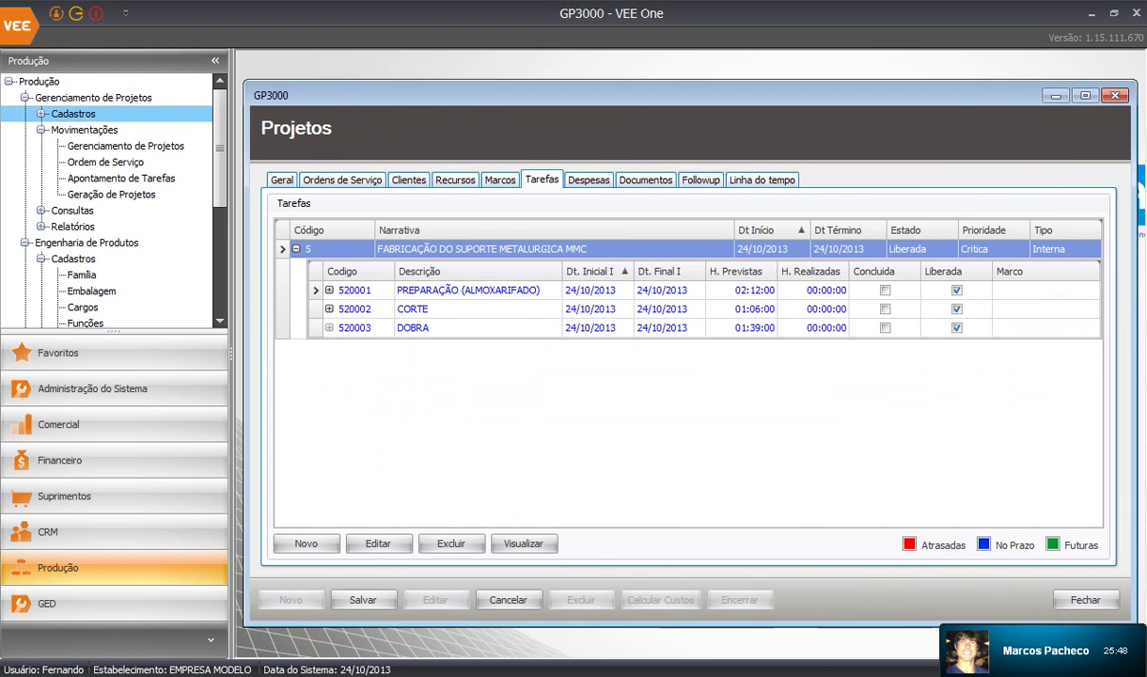
Assign the GERENTE DE PROJETO function and its employee resource to the DOBRA subtask
click(413, 327)
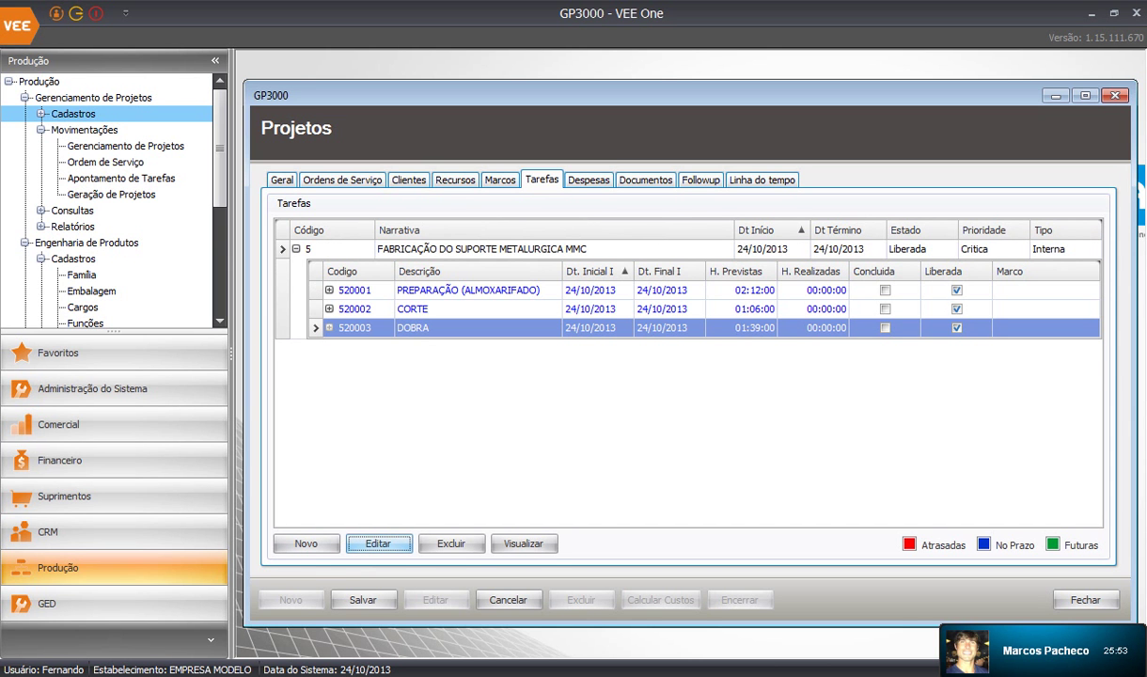
click(378, 544)
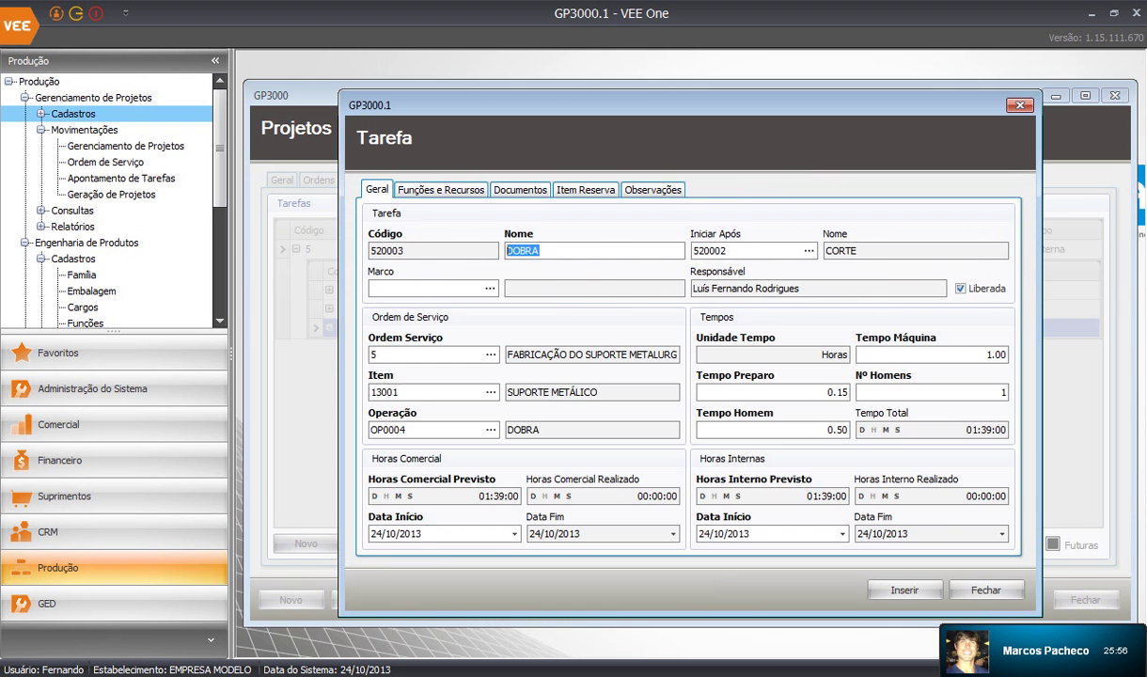
click(441, 190)
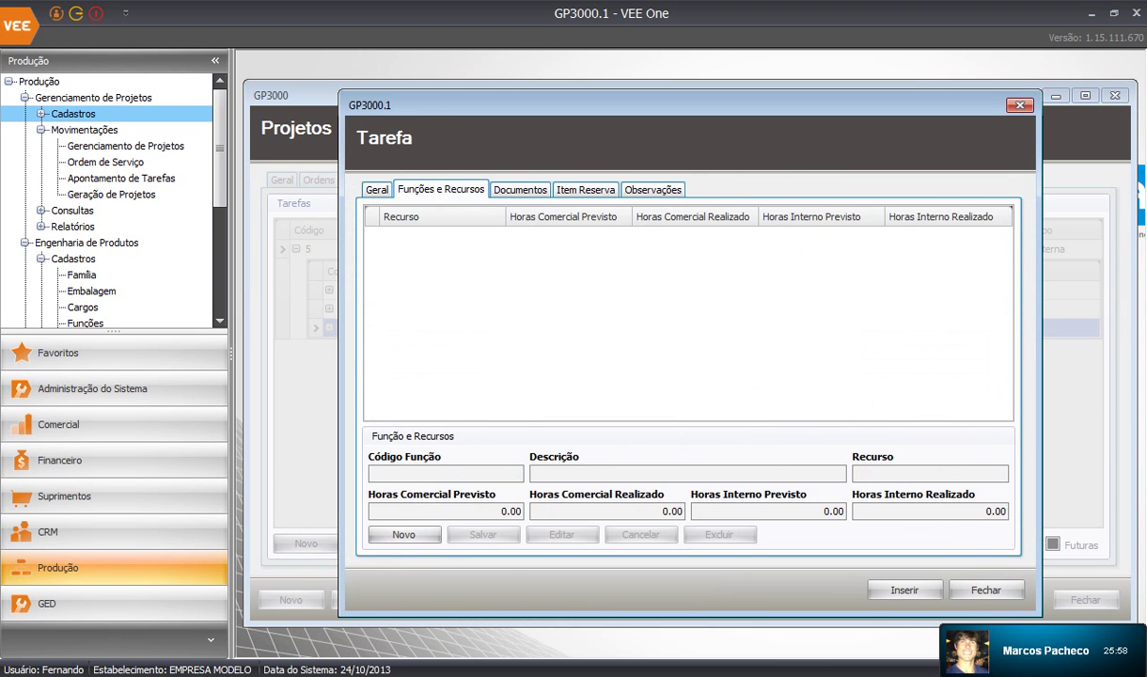
click(403, 534)
click(515, 473)
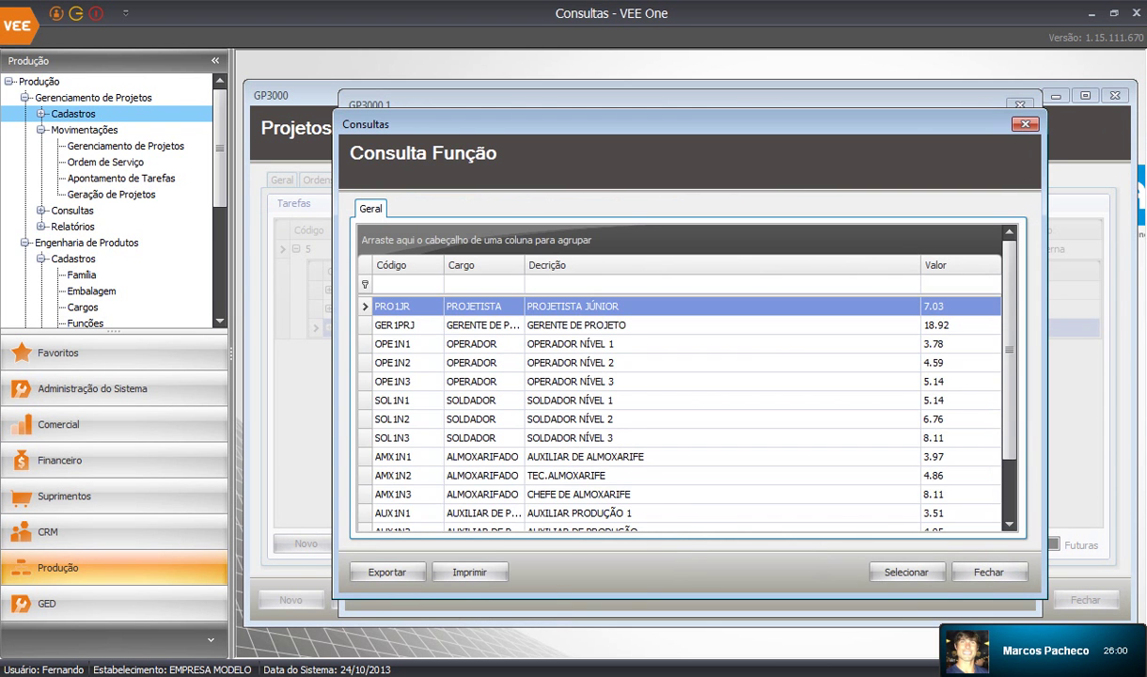
double_click(564, 325)
click(1002, 474)
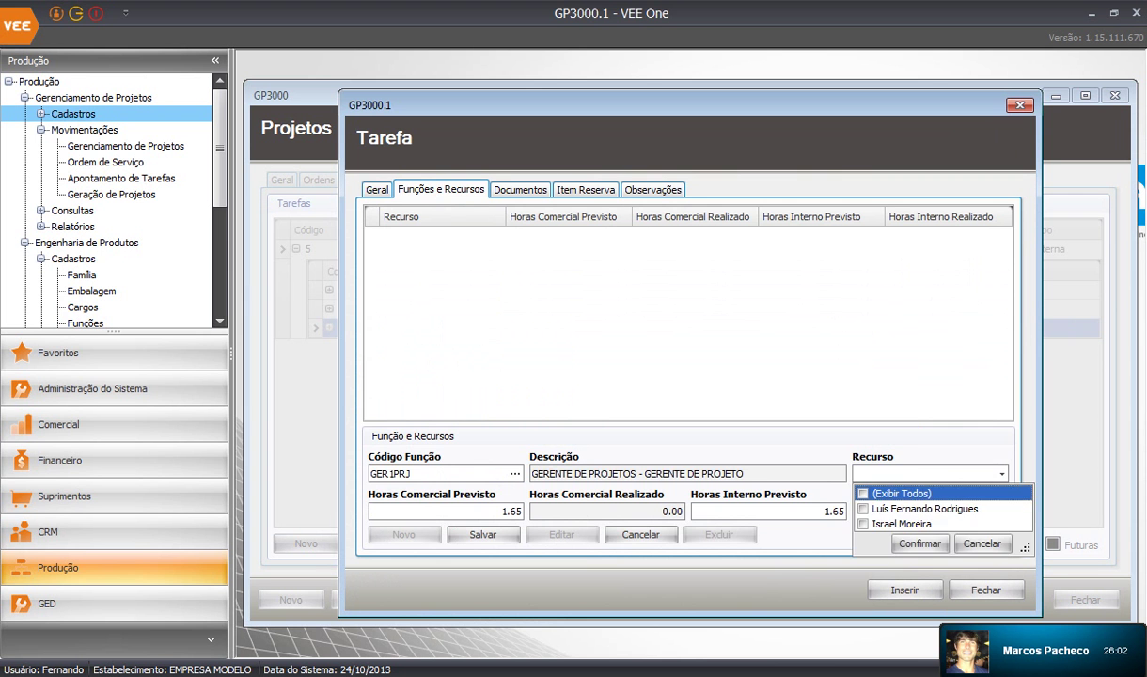
click(863, 509)
click(918, 543)
click(482, 534)
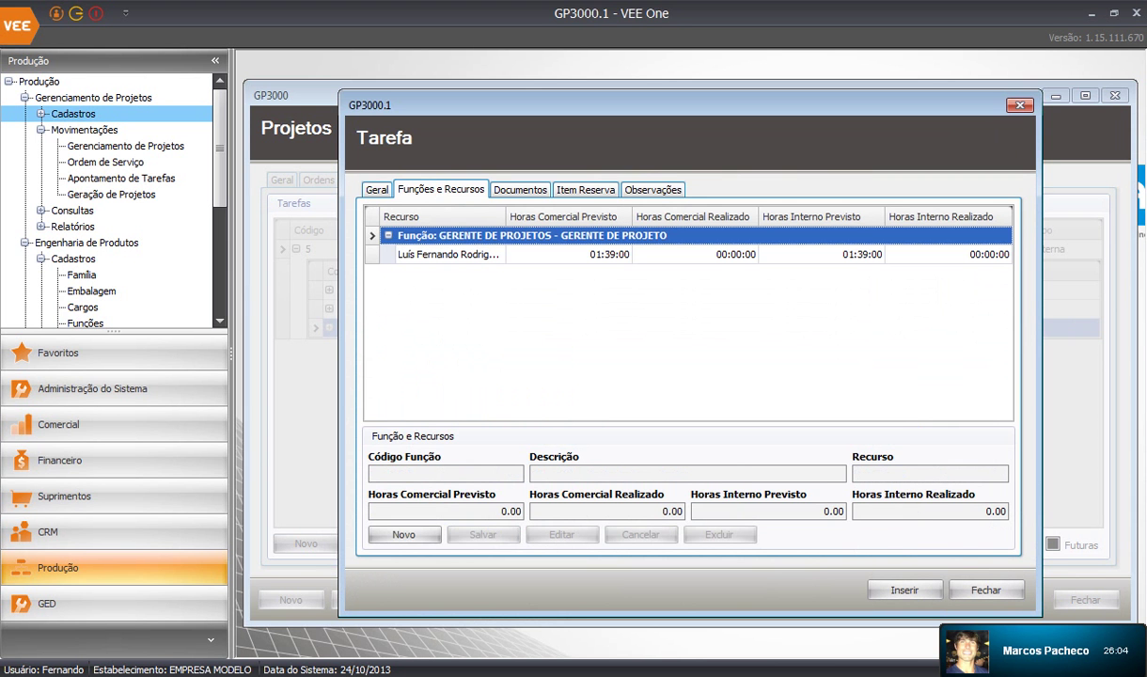
click(904, 590)
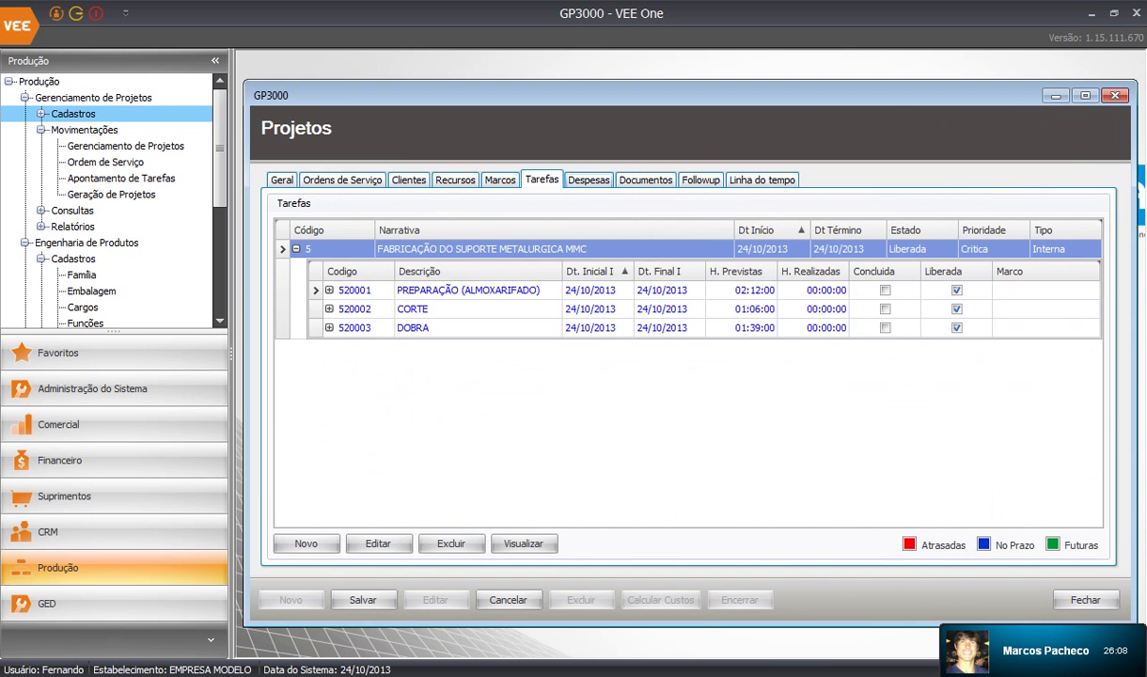
click(588, 179)
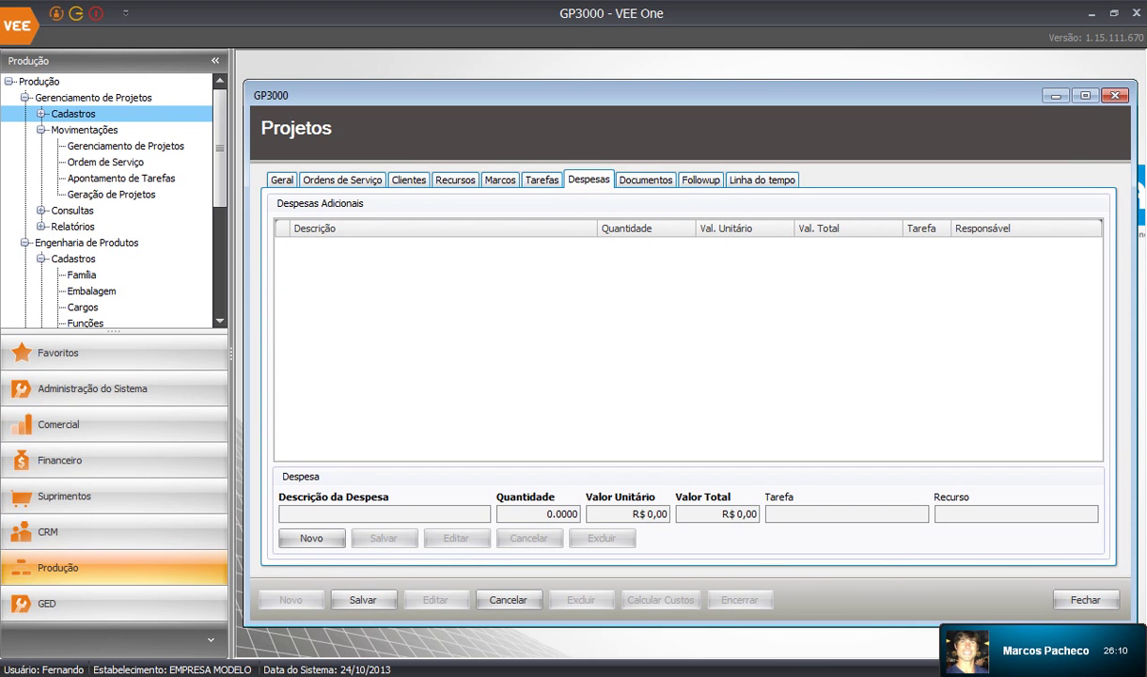
Enter a new expense 'Despesa de viagem' with quantity 1 and unit value 250
click(311, 538)
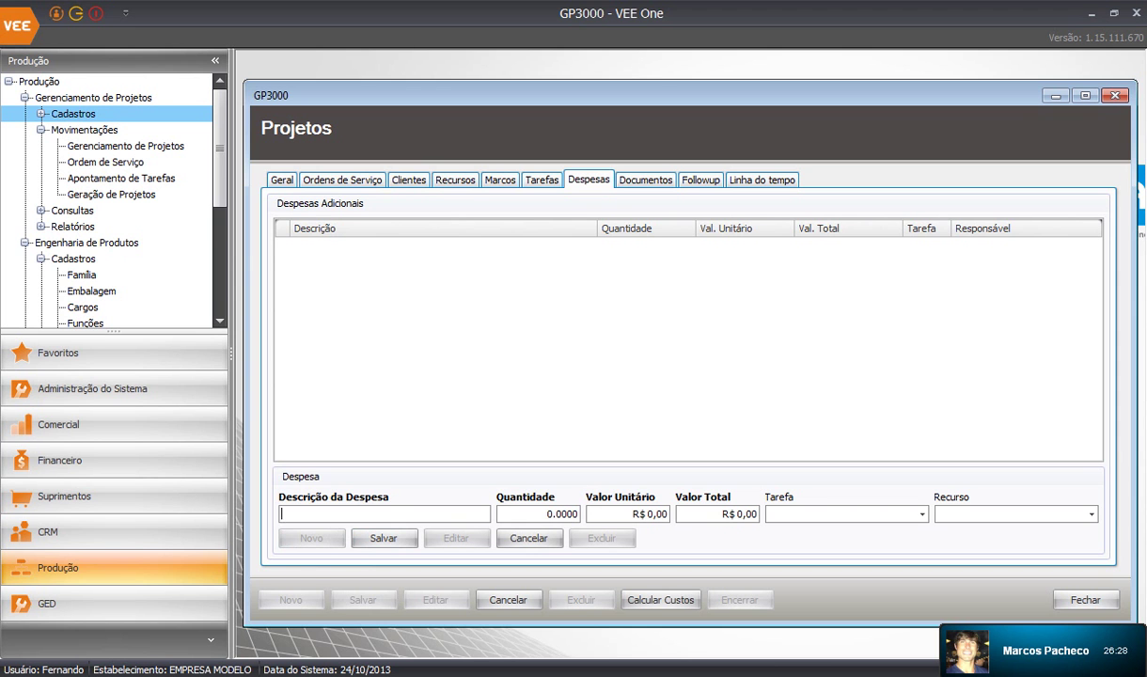
text(Despesa de viagem)
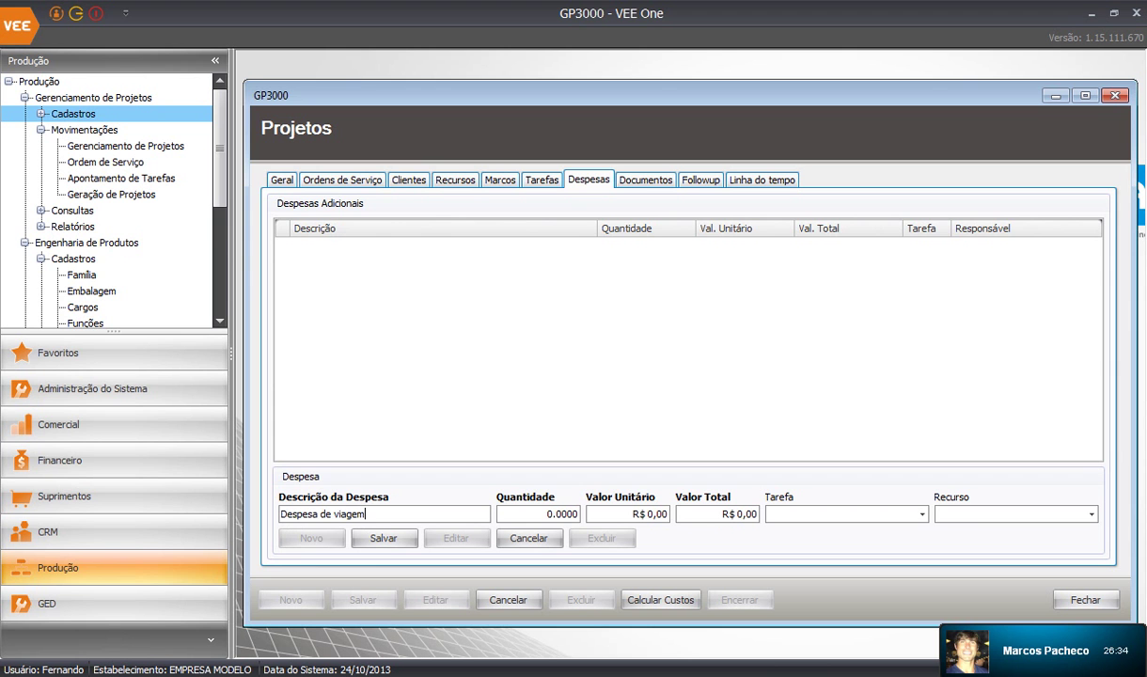
key(Tab)
text(1)
click(648, 514)
text(250)
Link the expense to PREPARAÇÃO (ALMOXARIFADO) and its resource, save it, and start a new document
click(922, 514)
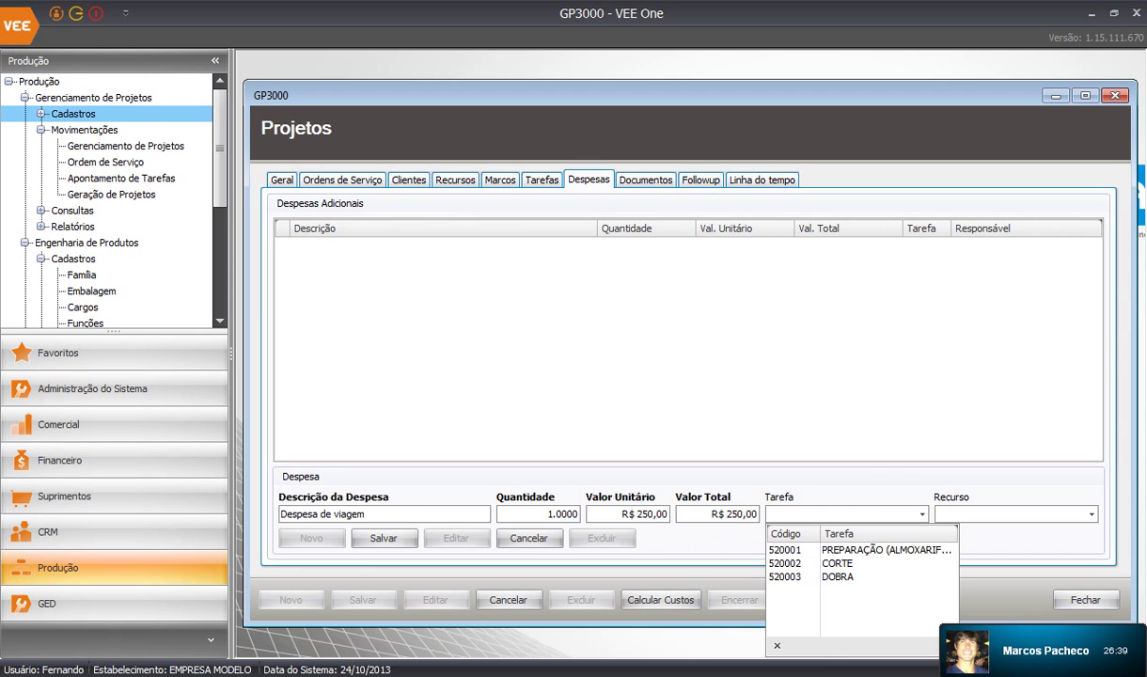
click(846, 549)
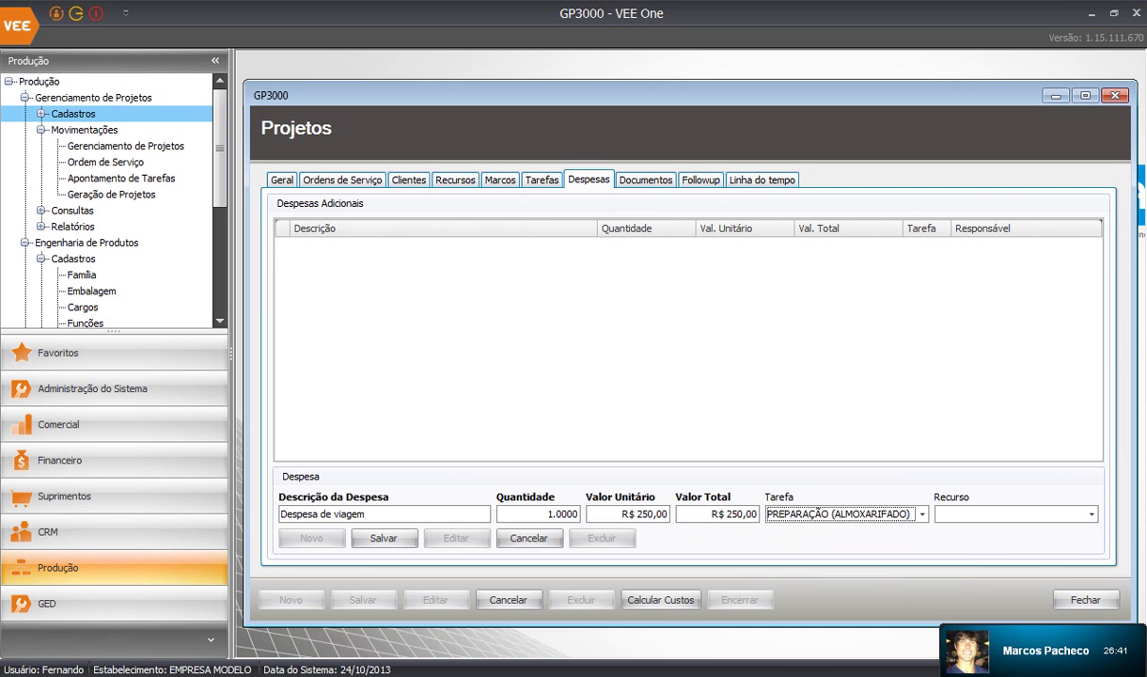
click(1091, 514)
click(1010, 548)
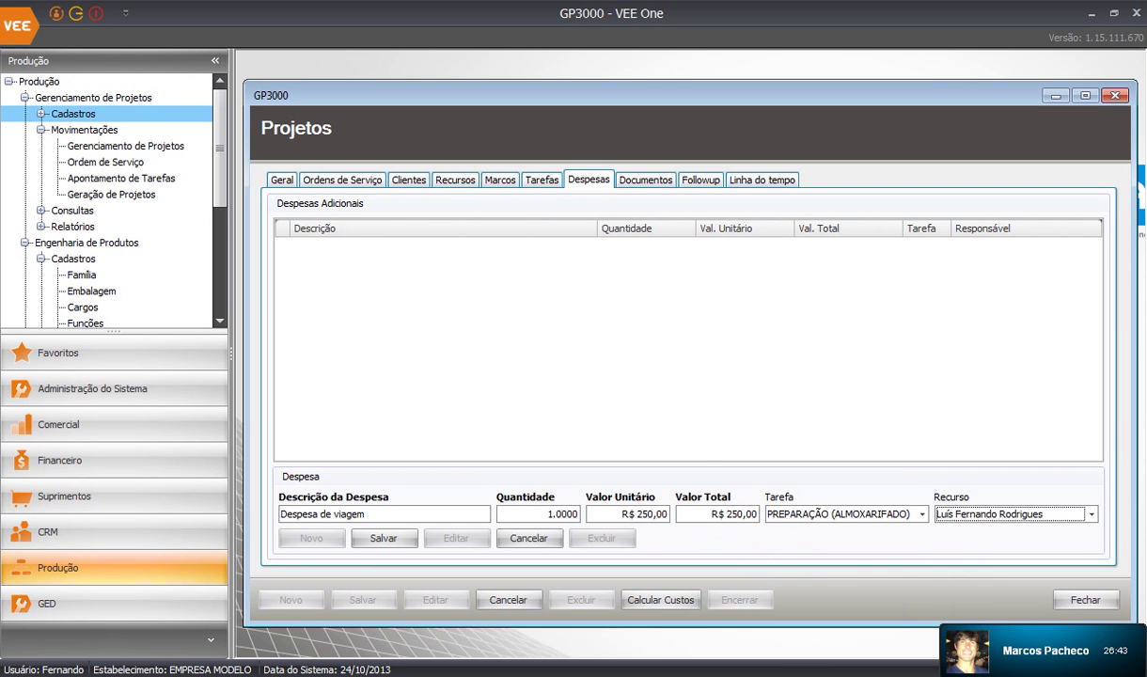
click(383, 537)
key(Return)
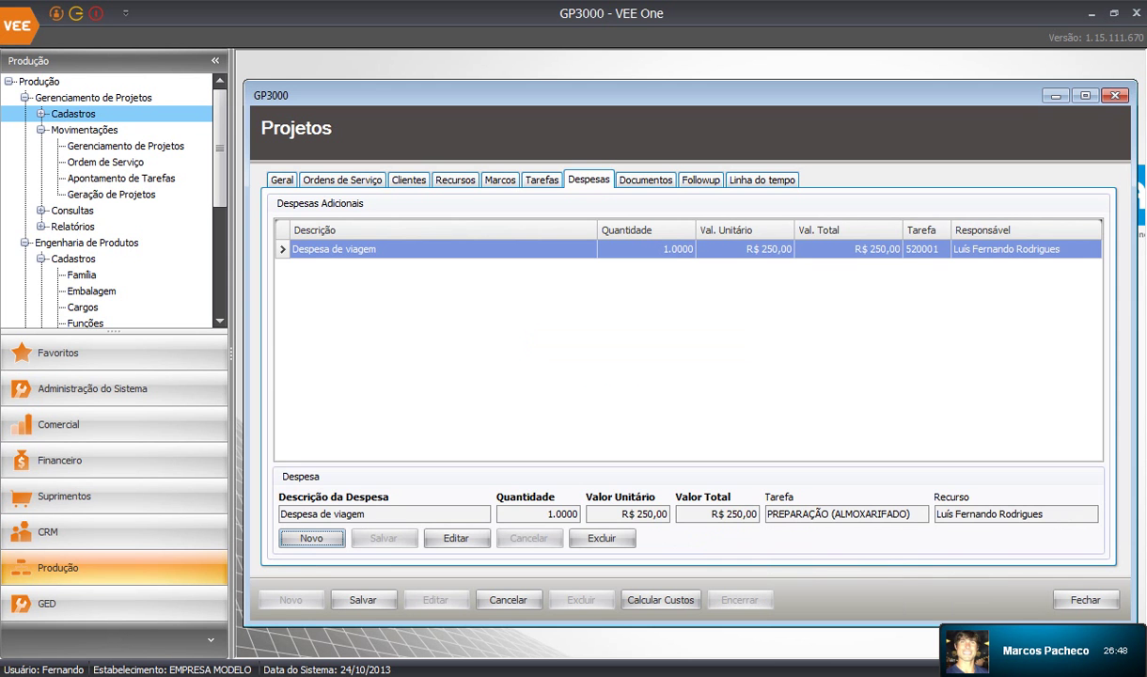
click(644, 179)
click(305, 543)
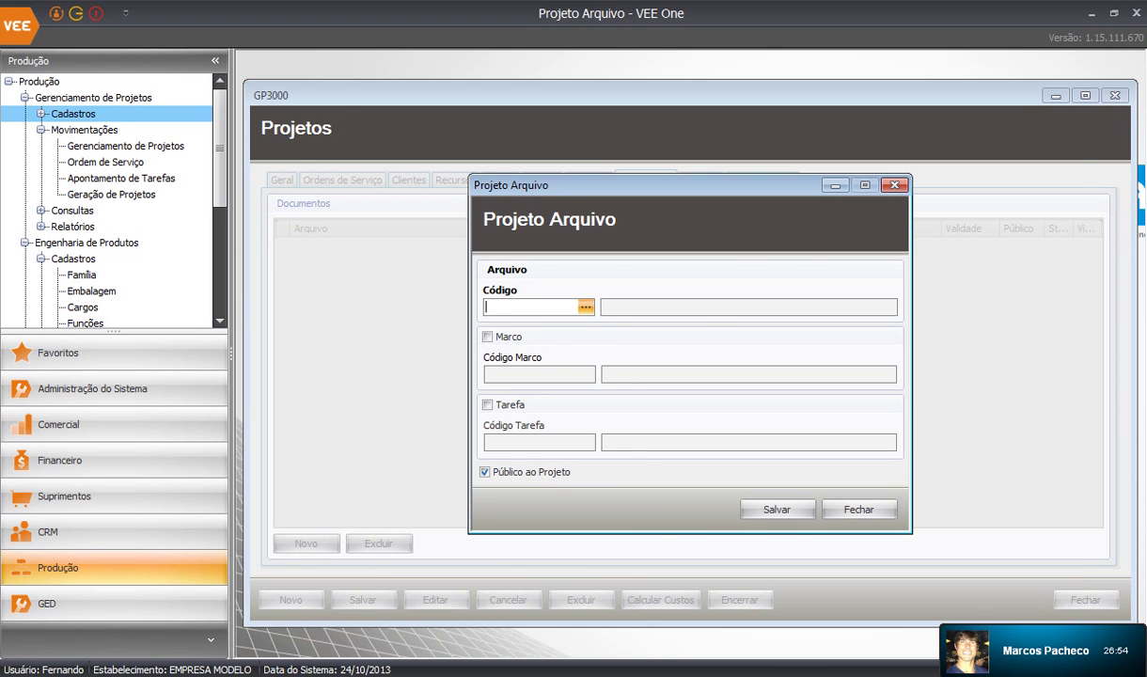
Pick Suporte Dobrado.pdf from the Comercial > Desenhos library as the project's document
click(585, 306)
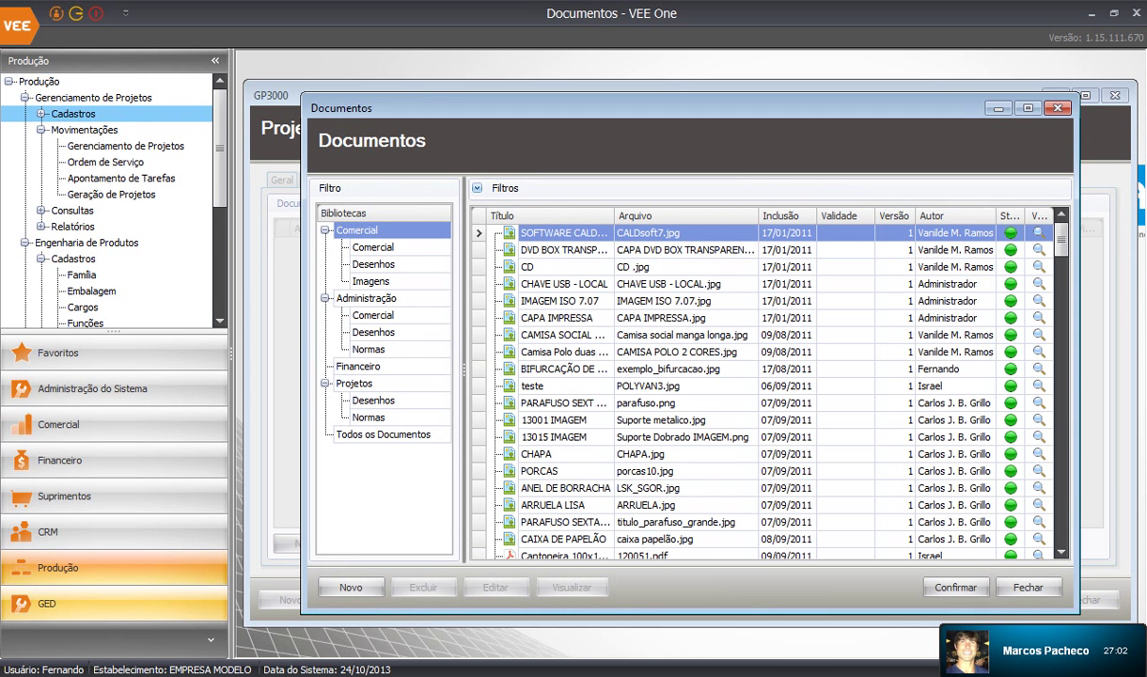
click(585, 369)
scroll(585, 369, down, 18)
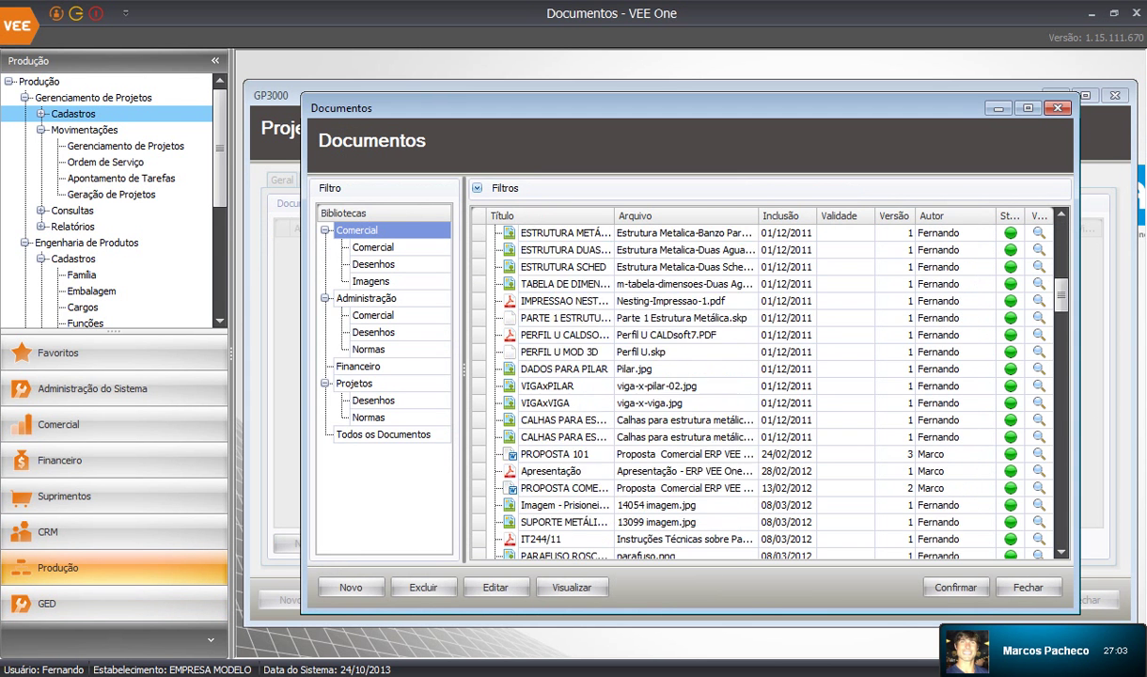
click(374, 333)
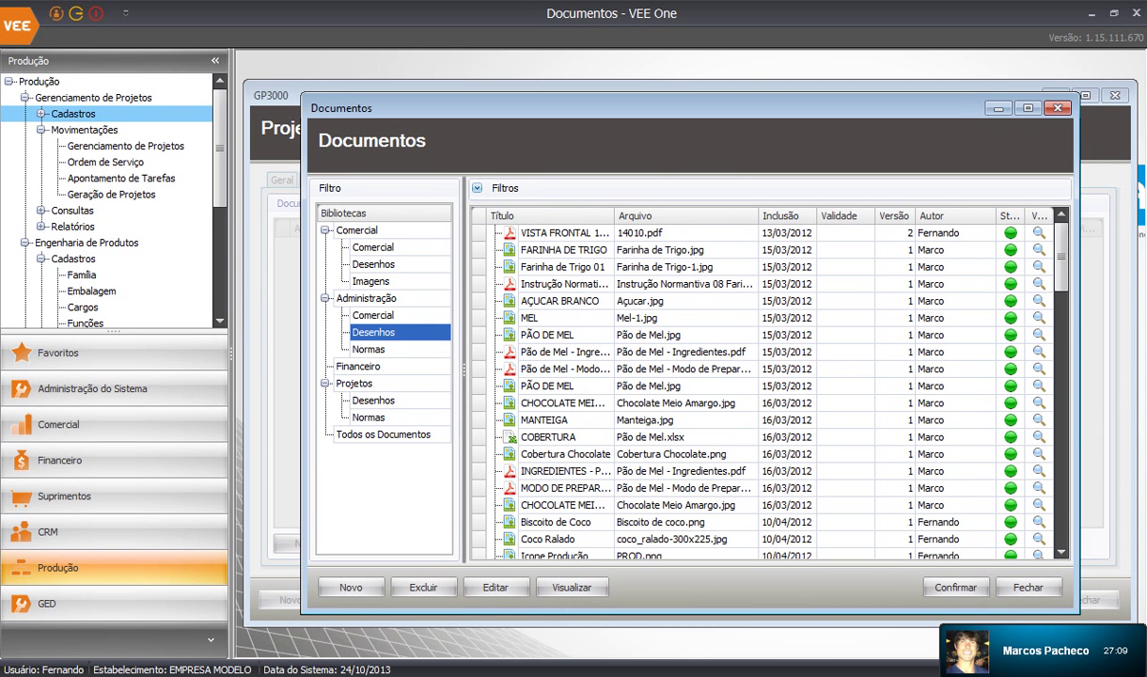
click(374, 264)
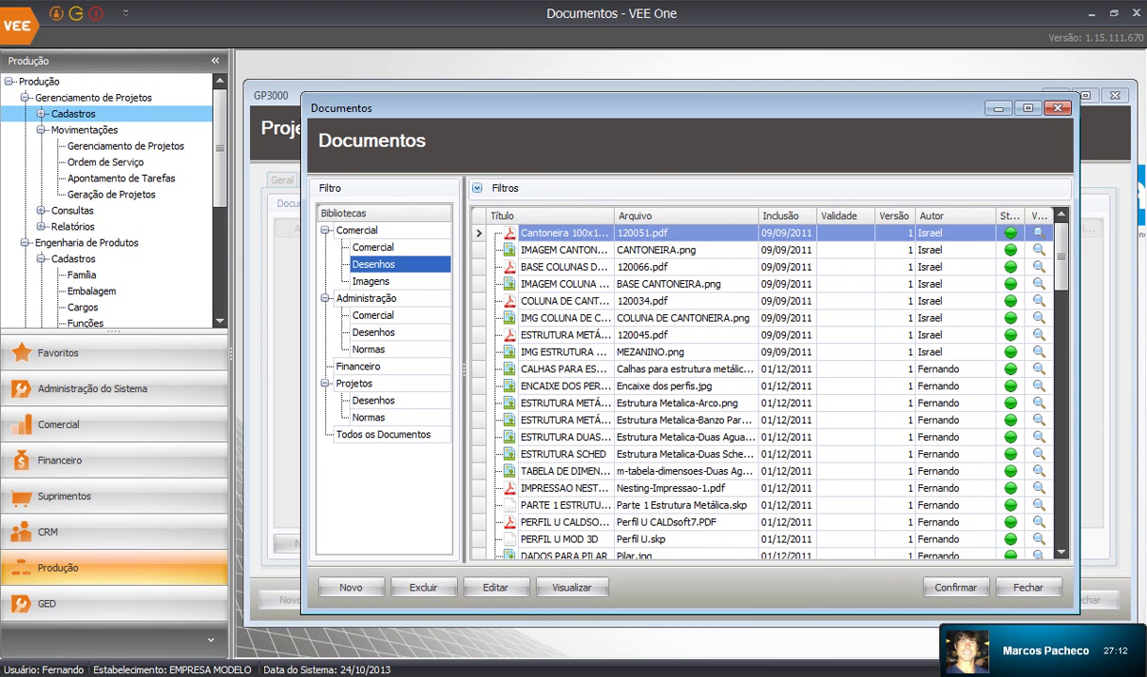
scroll(766, 386, down, 8)
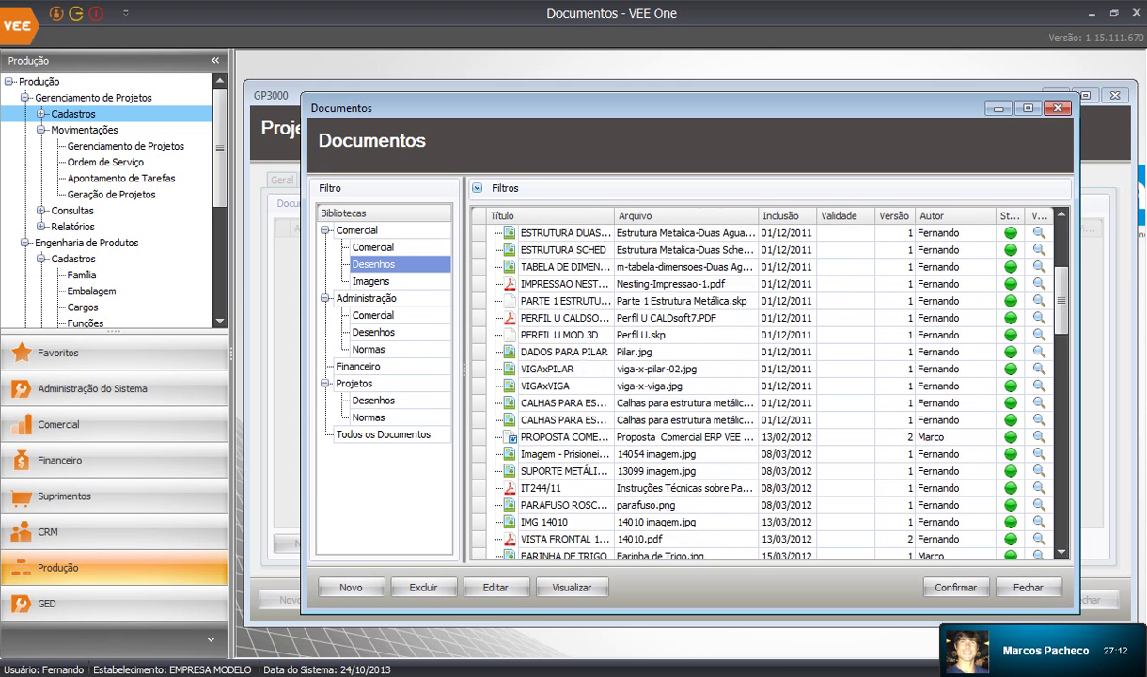
scroll(766, 385, down, 12)
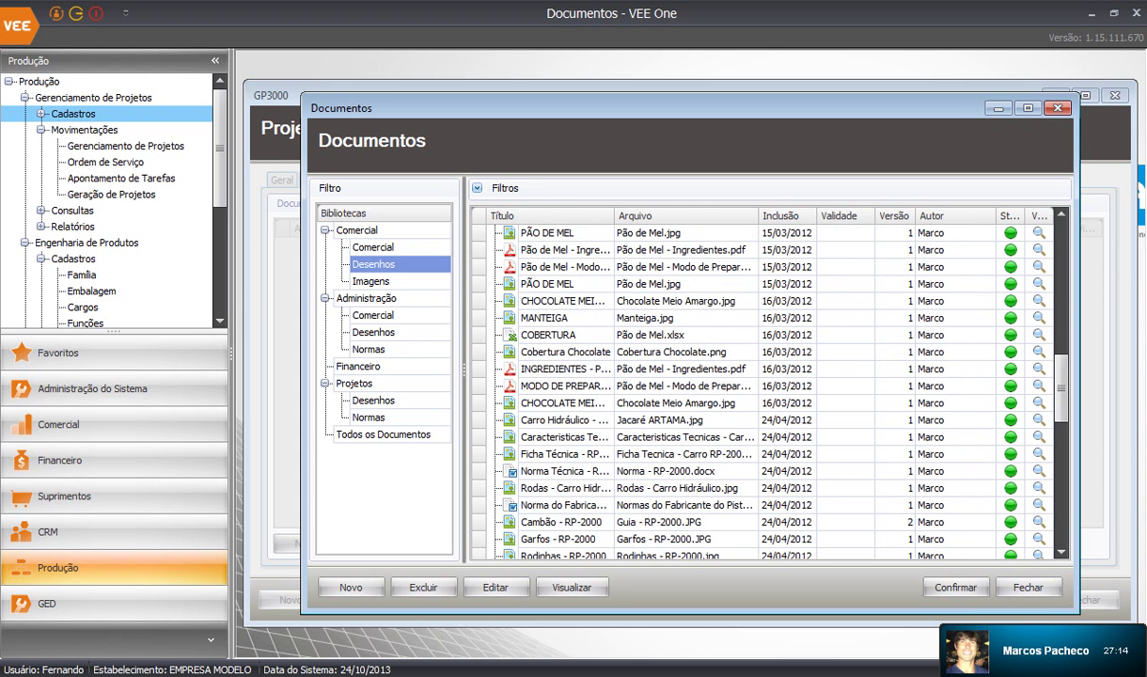
scroll(766, 385, down, 2)
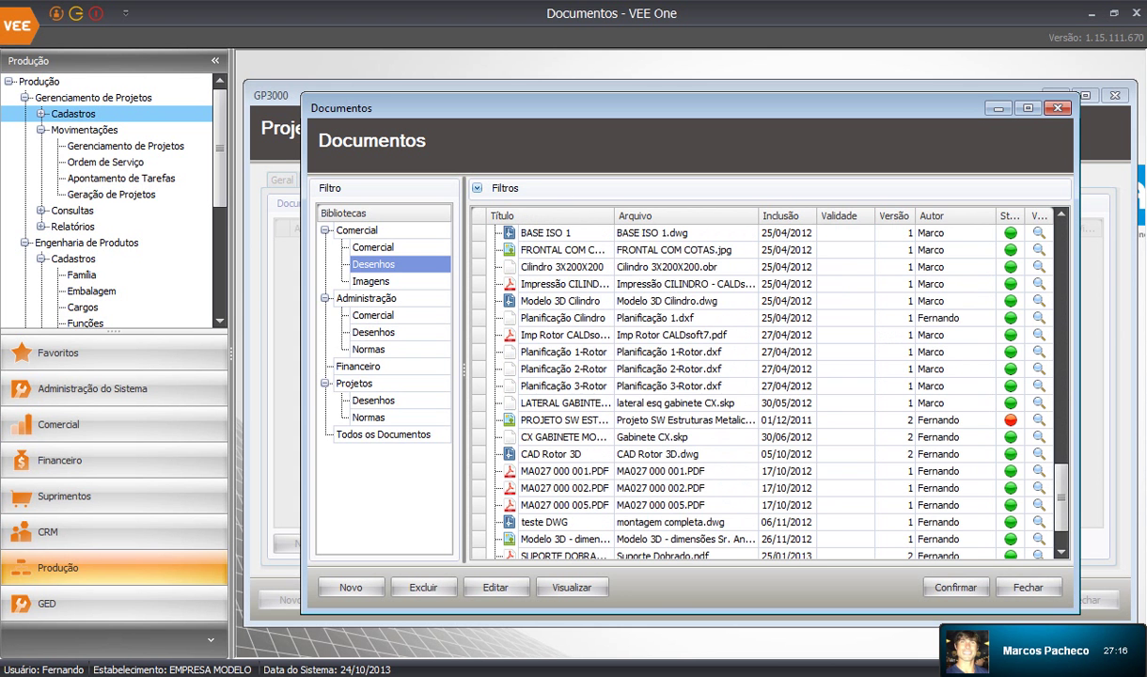
scroll(766, 385, down, 1)
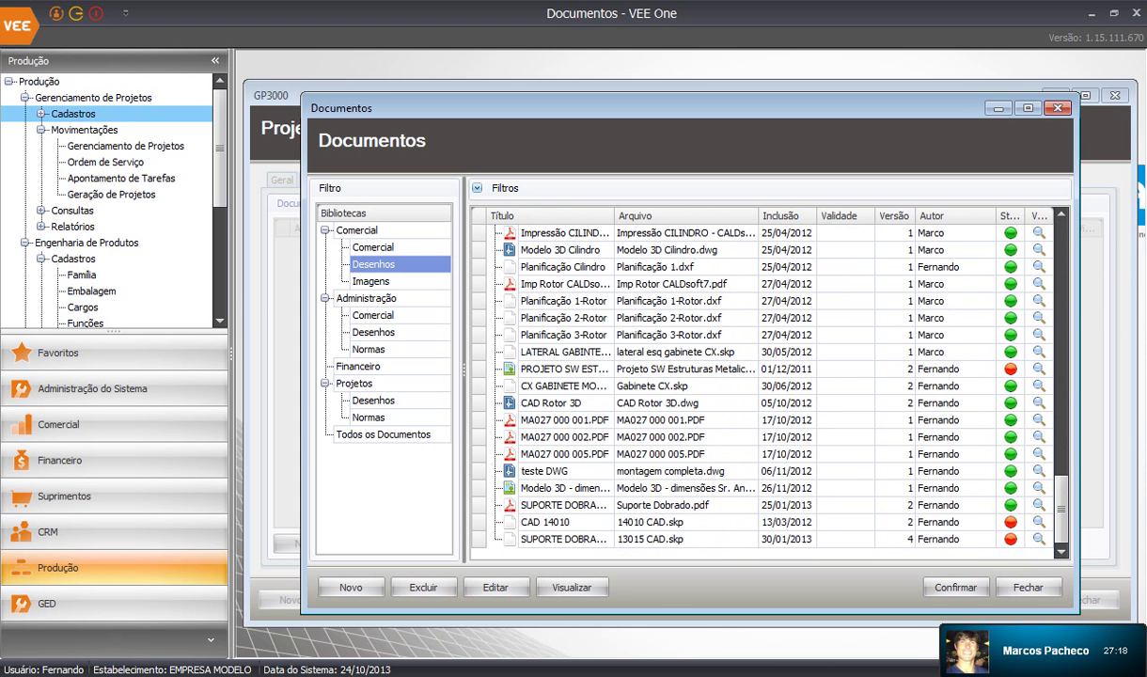
click(663, 505)
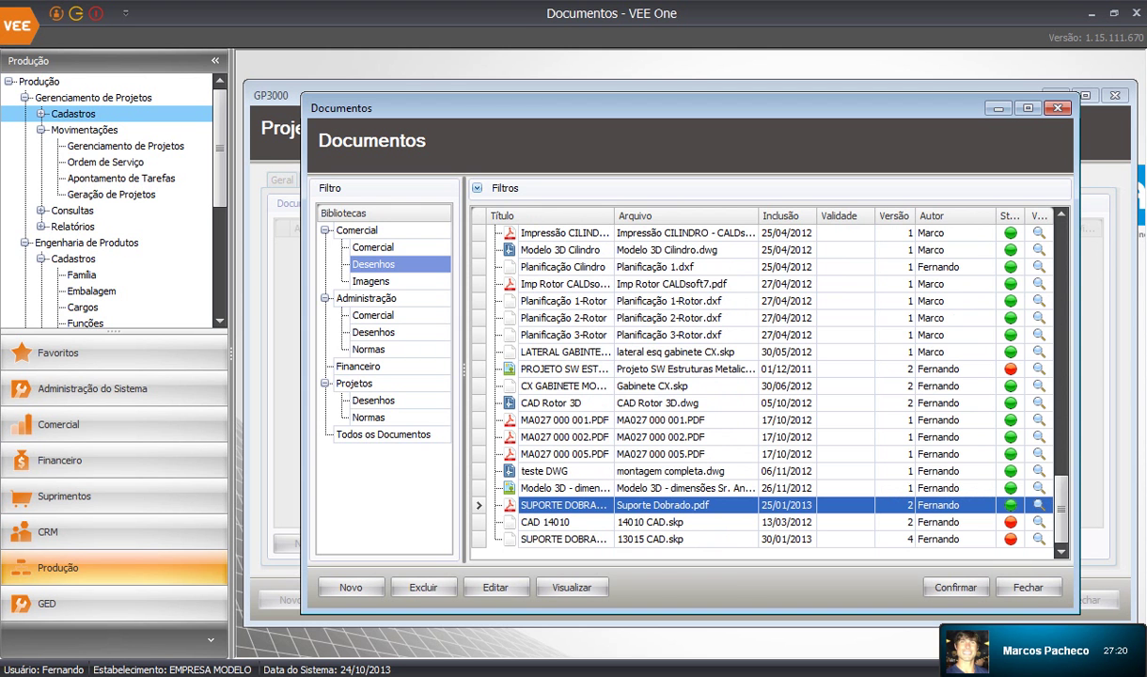
click(954, 587)
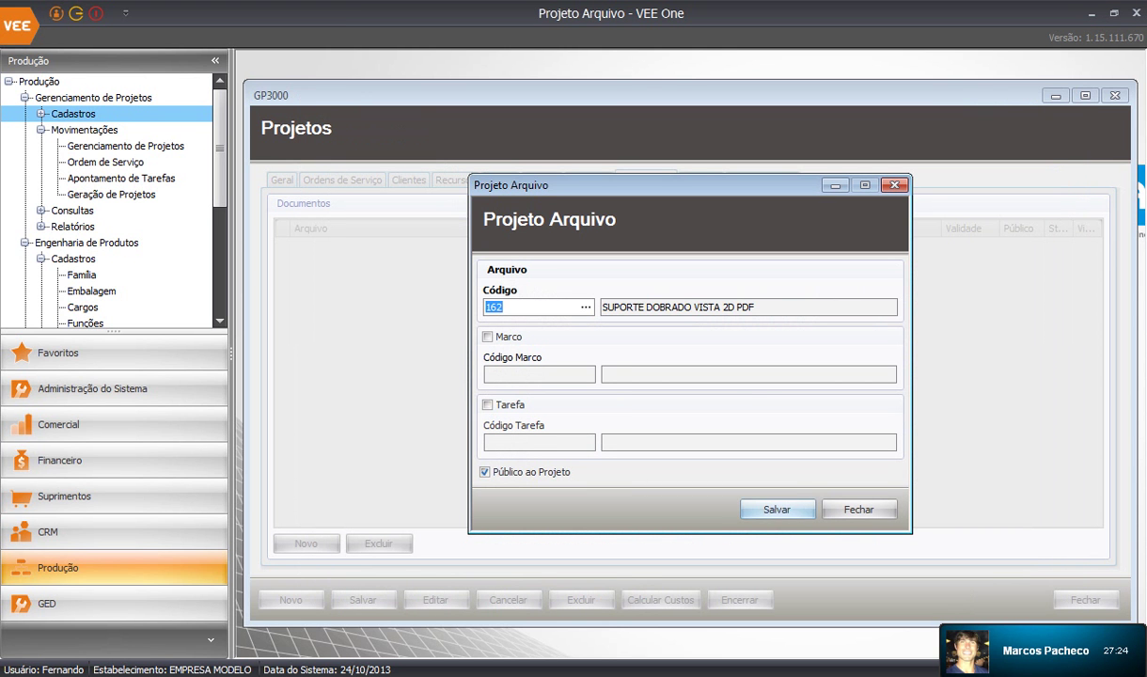
Save Suporte Dobrado.pdf as a project document, view it, and close Adobe Reader
click(776, 509)
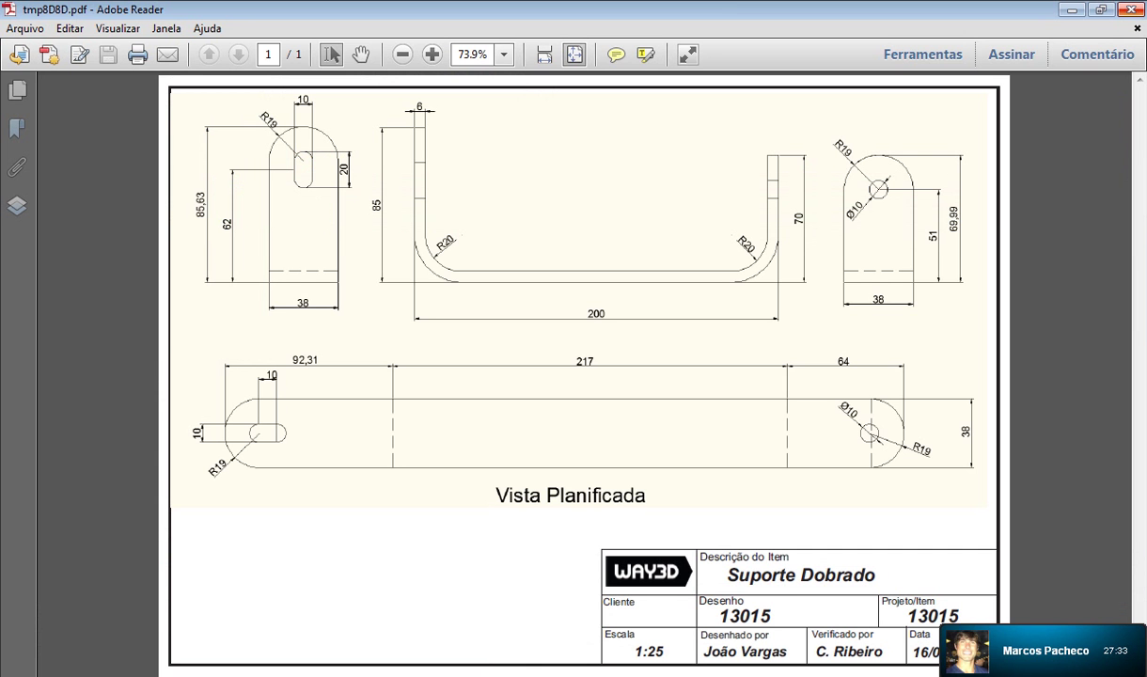
click(1072, 10)
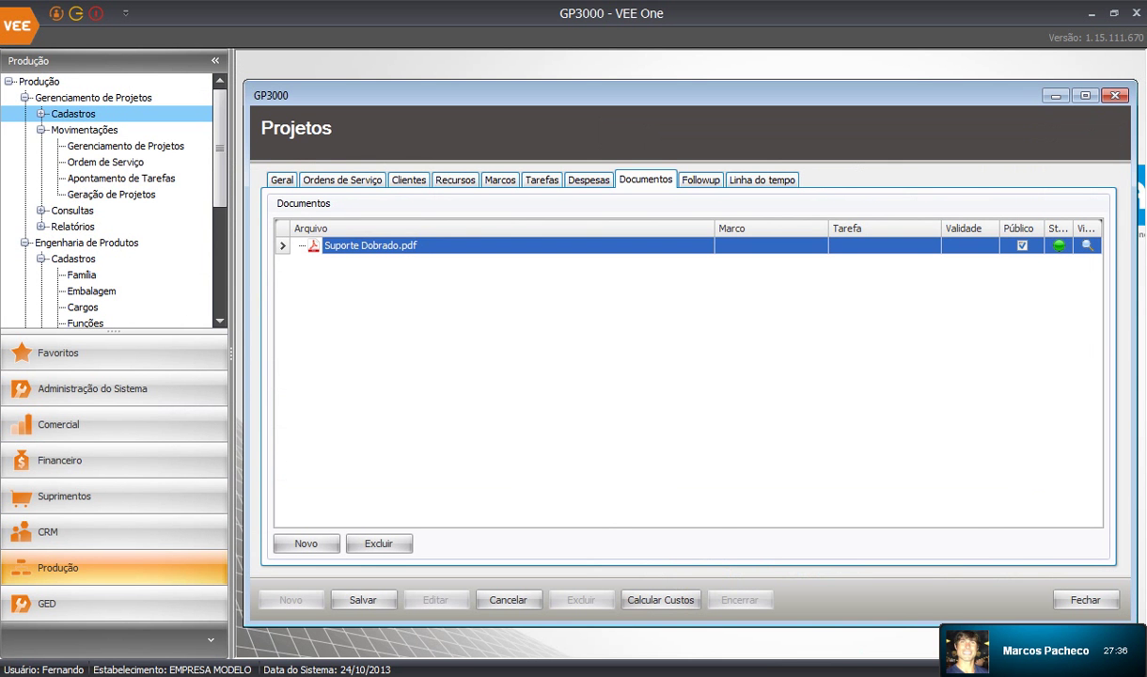
Check the project's follow-ups, scroll the Gantt timeline to earlier dates, then show the hours charts
click(700, 180)
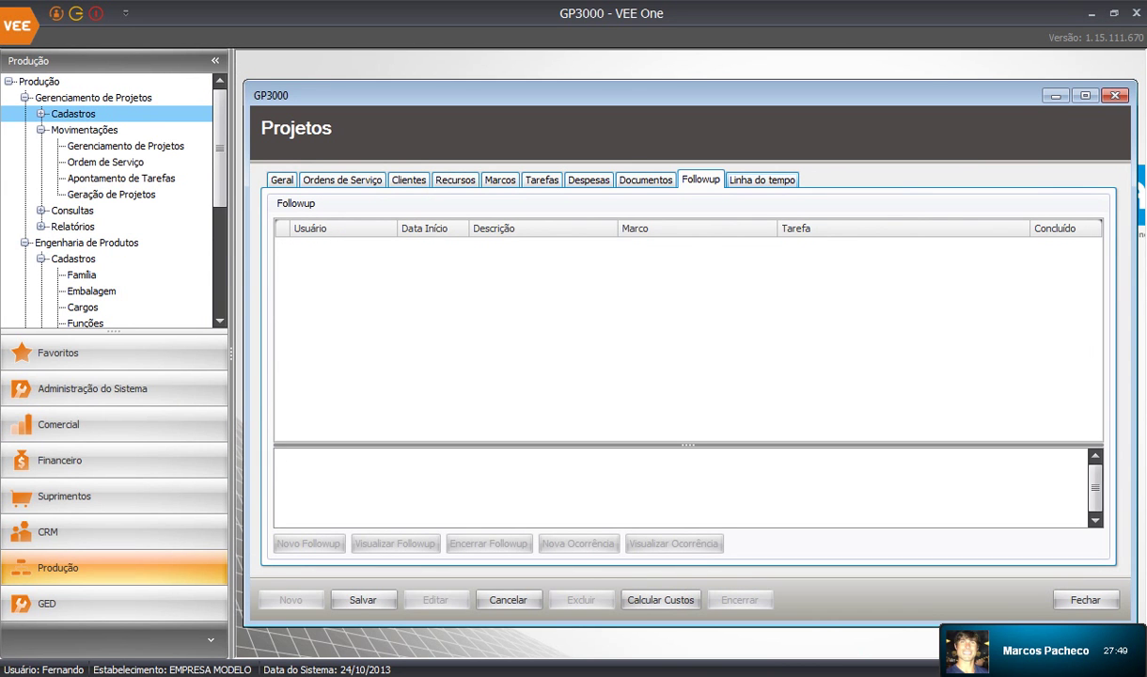
click(762, 180)
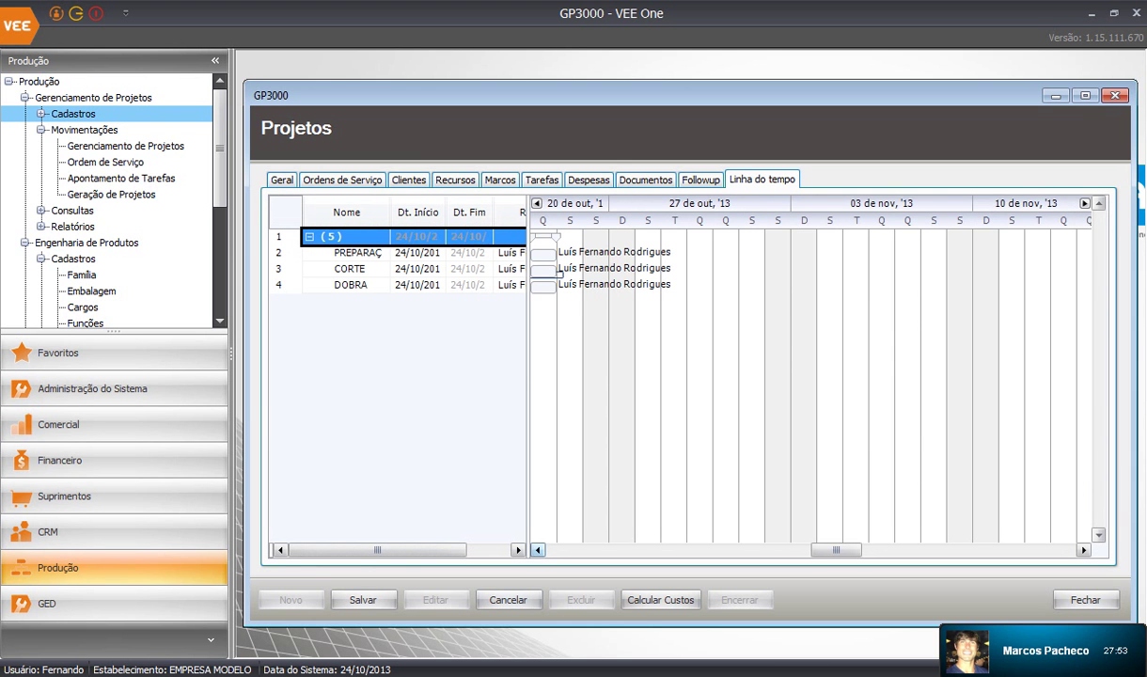
click(538, 549)
click(538, 550)
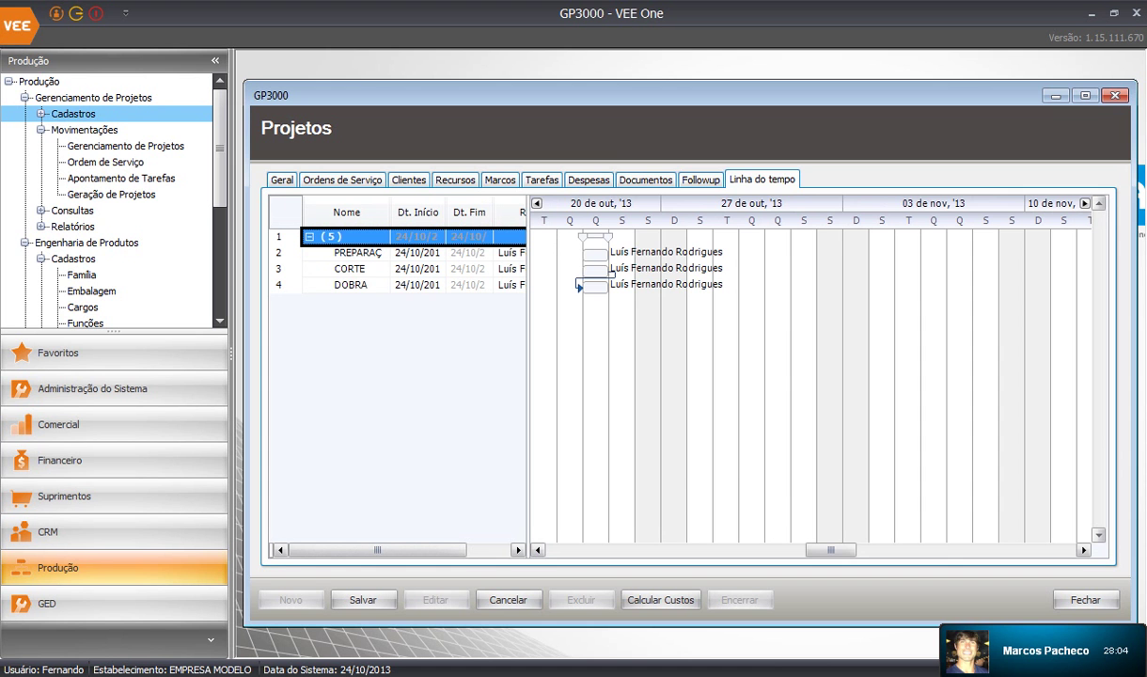
drag(829, 550, 800, 550)
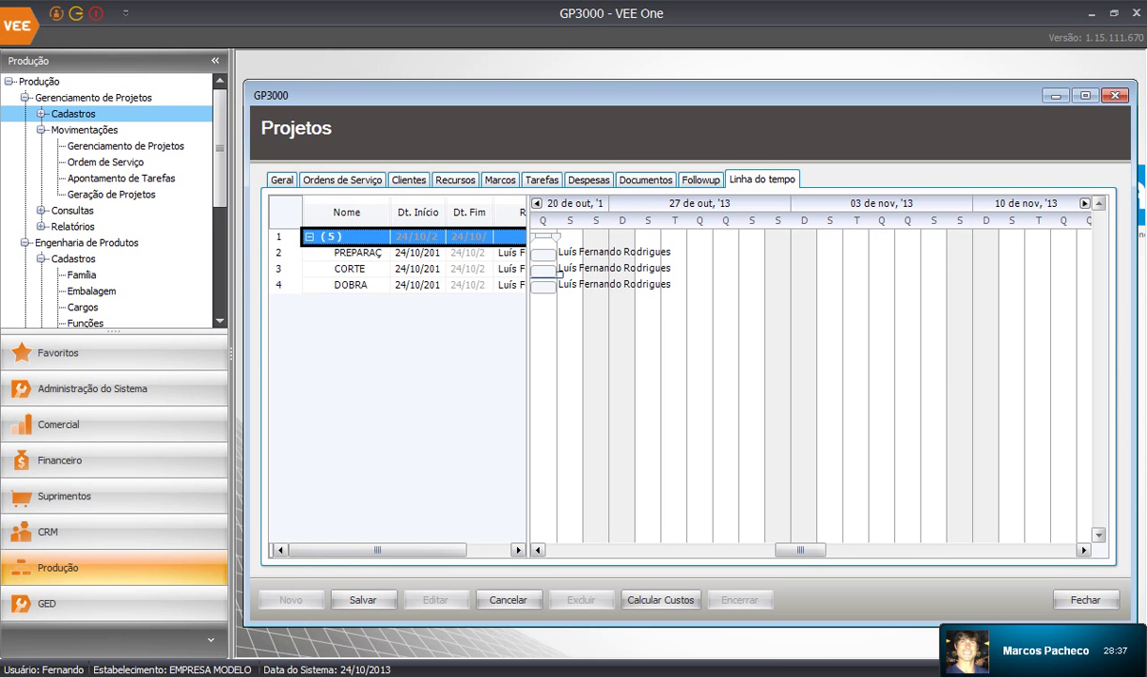
click(282, 179)
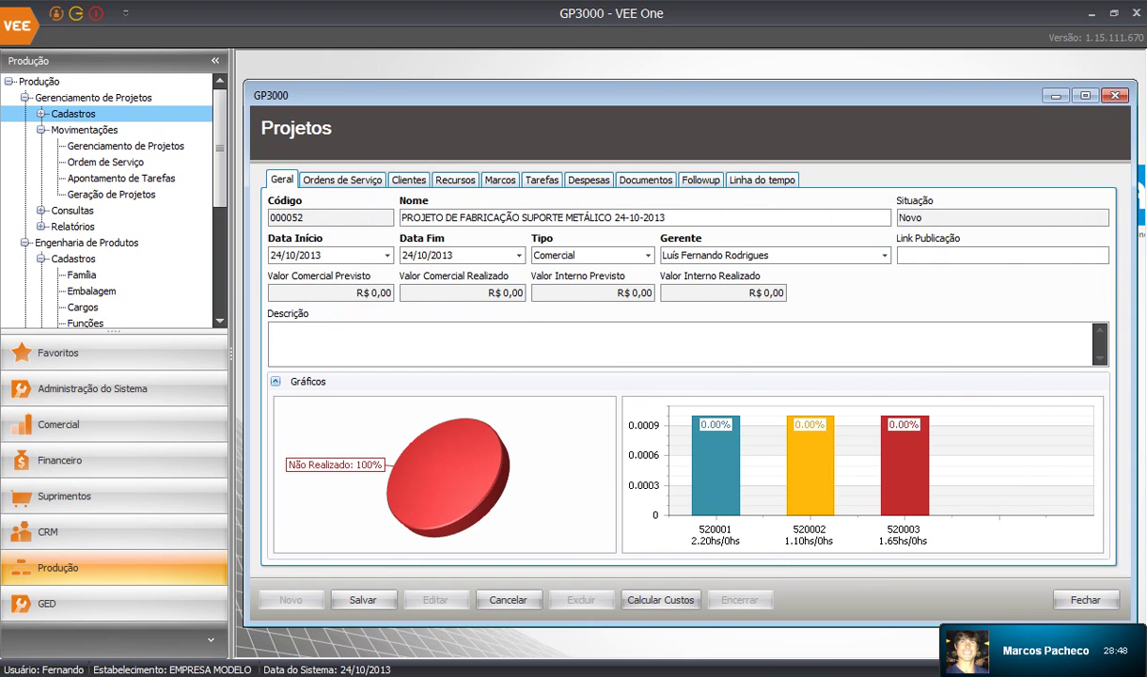
Review the project's tasks with task 5's subtasks expanded, then return to the Geral charts
mouse_move(715, 513)
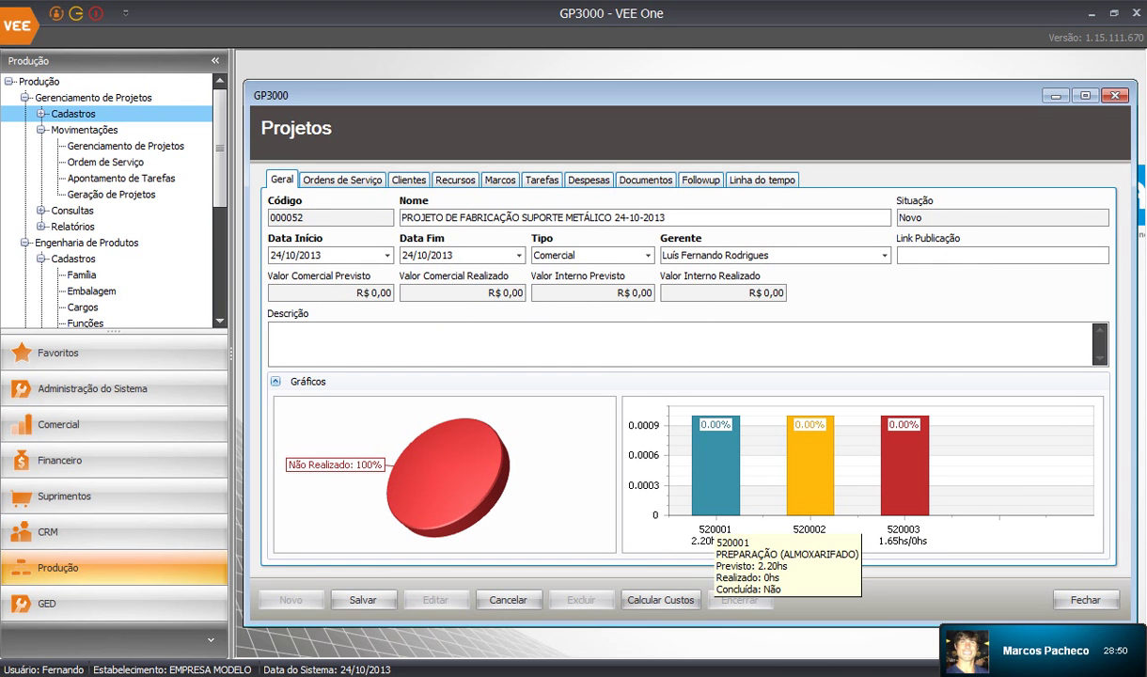
mouse_move(810, 512)
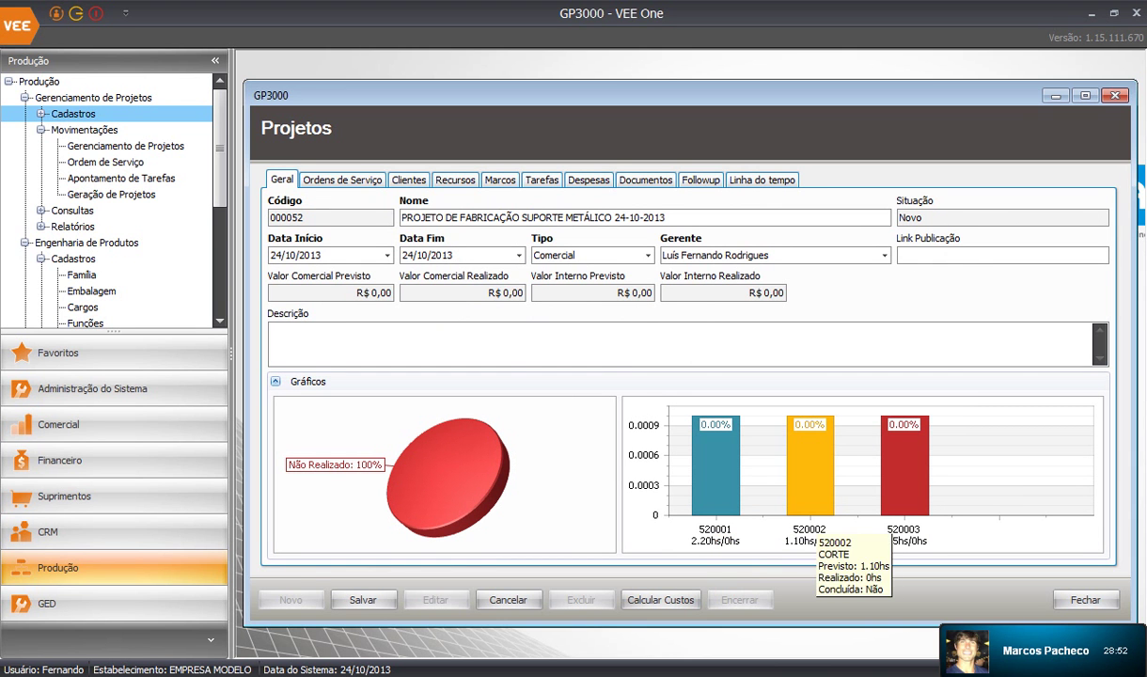
mouse_move(888, 508)
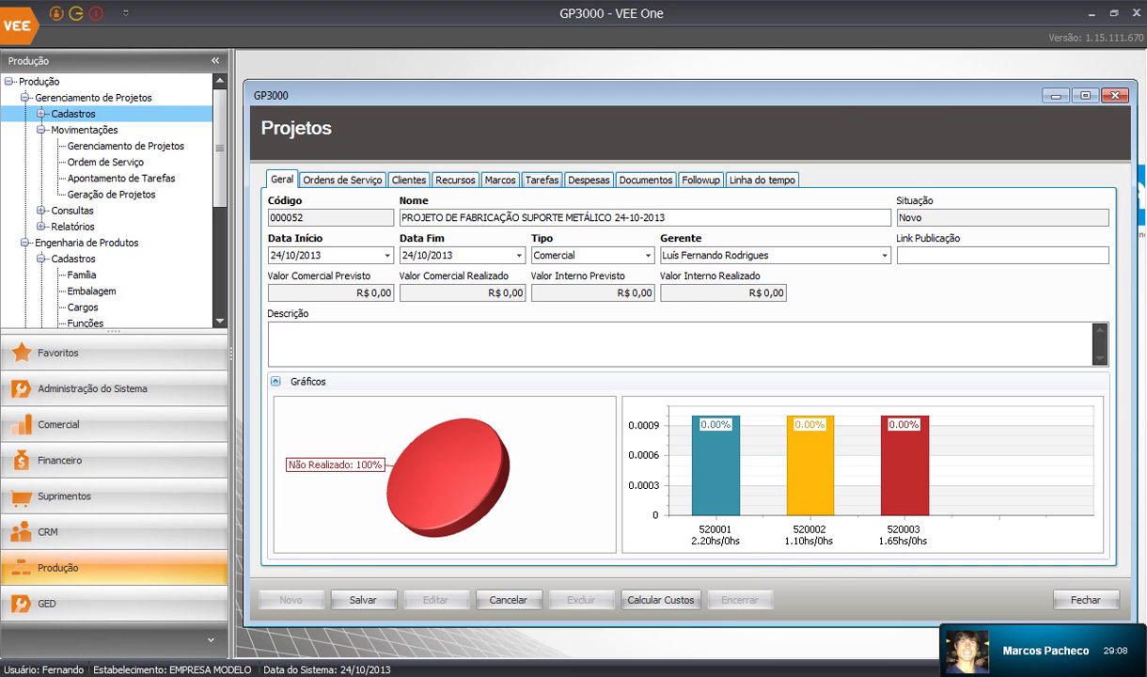
click(540, 180)
click(296, 249)
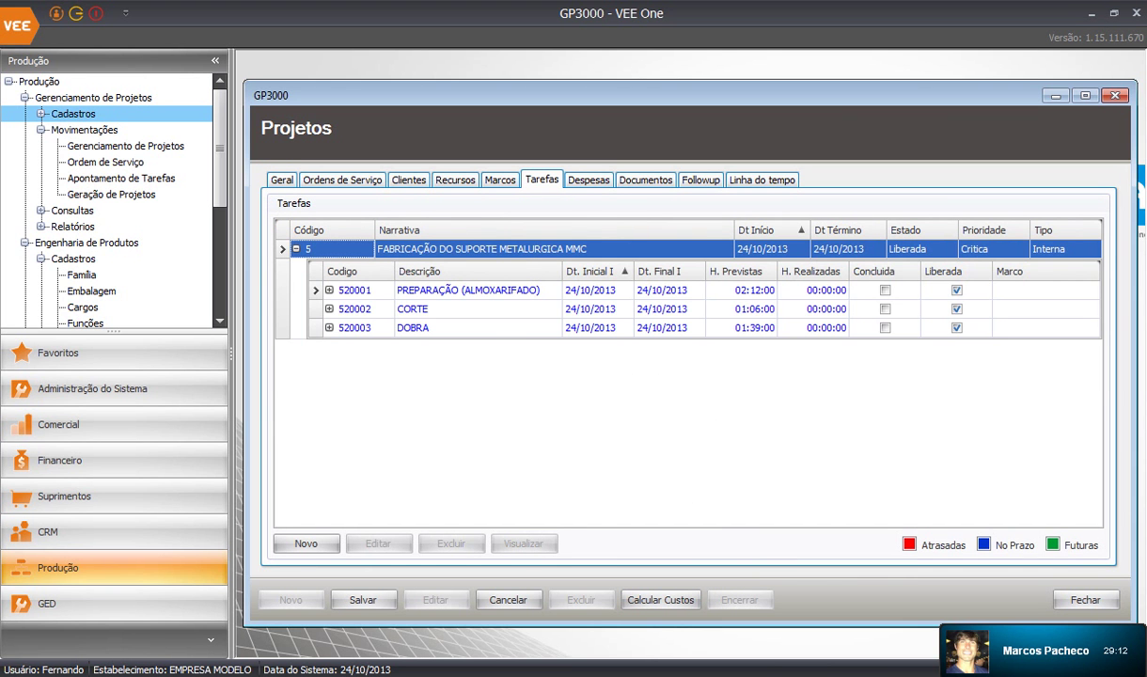
click(282, 180)
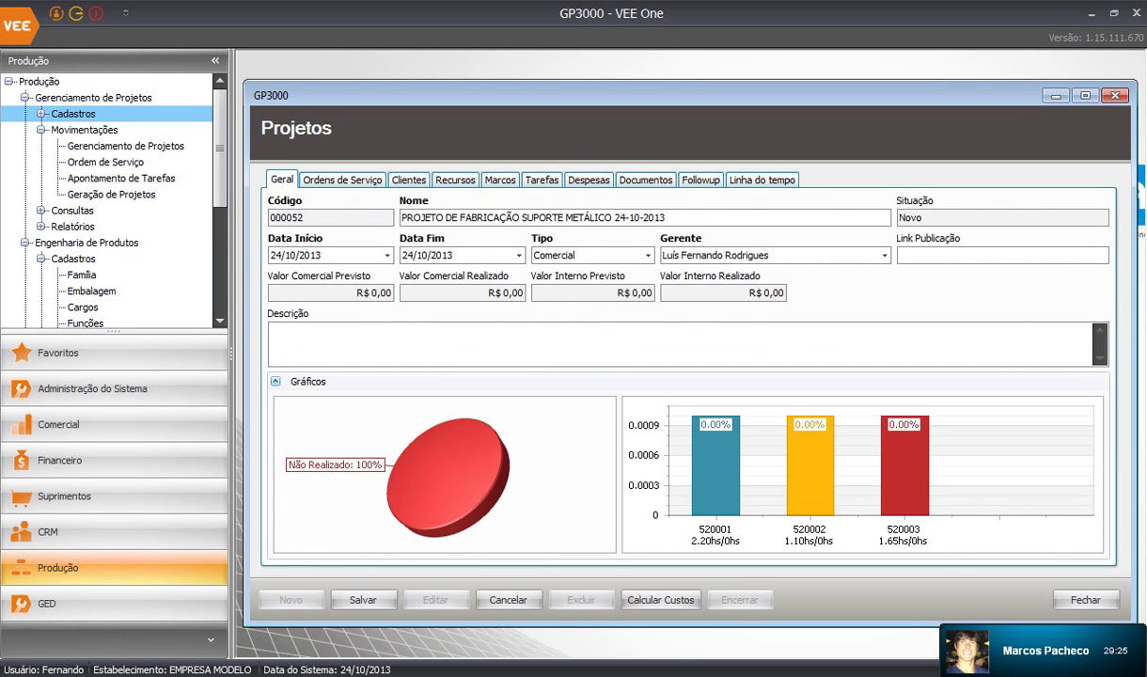
Run Calcular Custos and dismiss the repeated Atenção! save errors
click(660, 600)
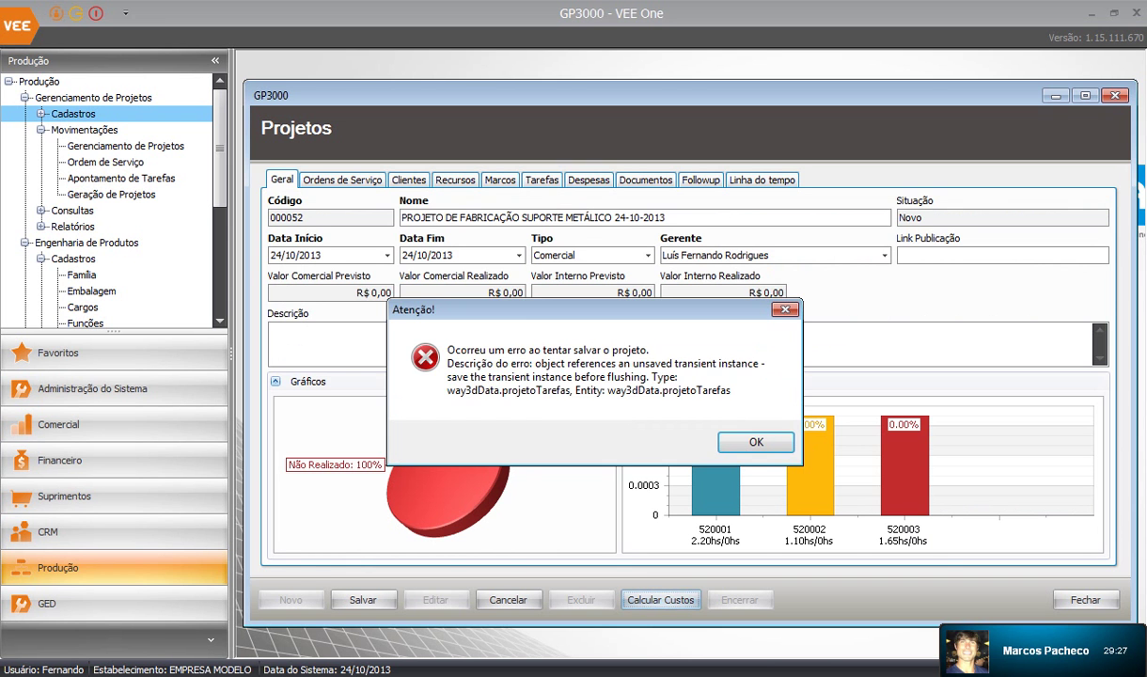
key(Return)
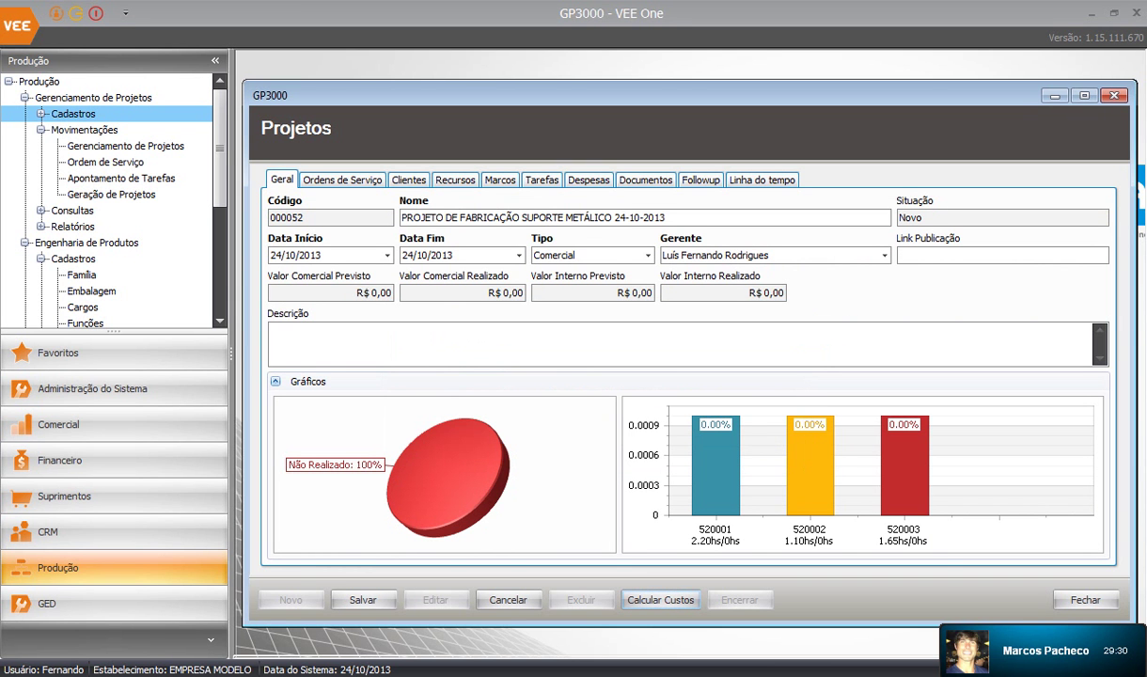
key(Return)
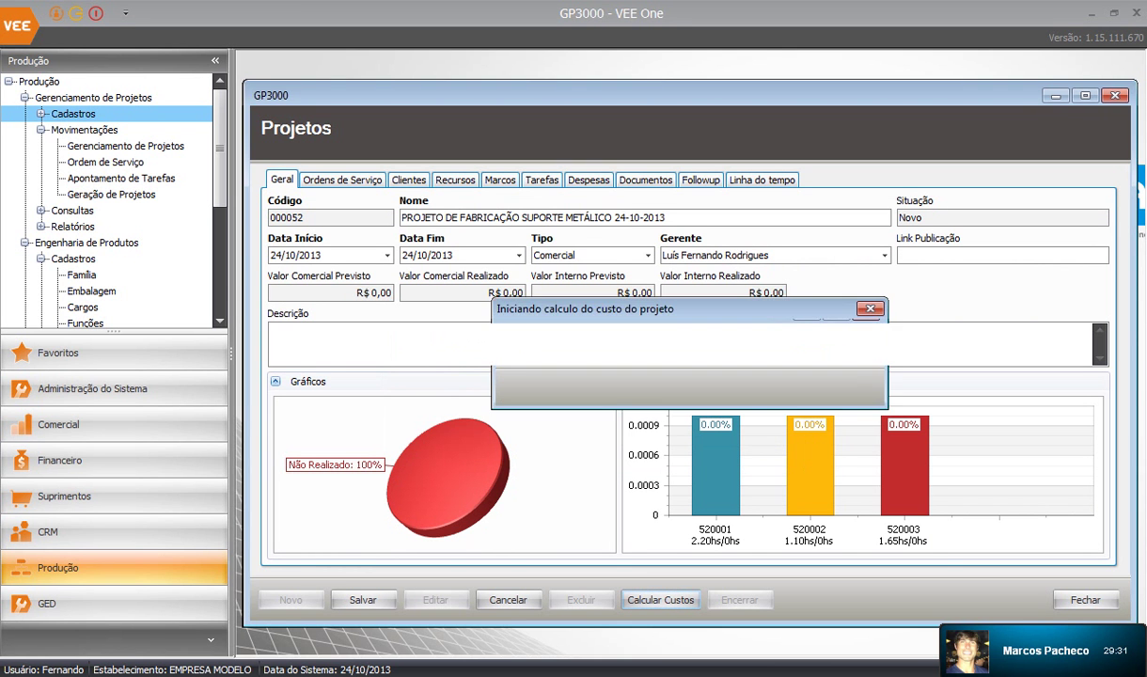
key(Return)
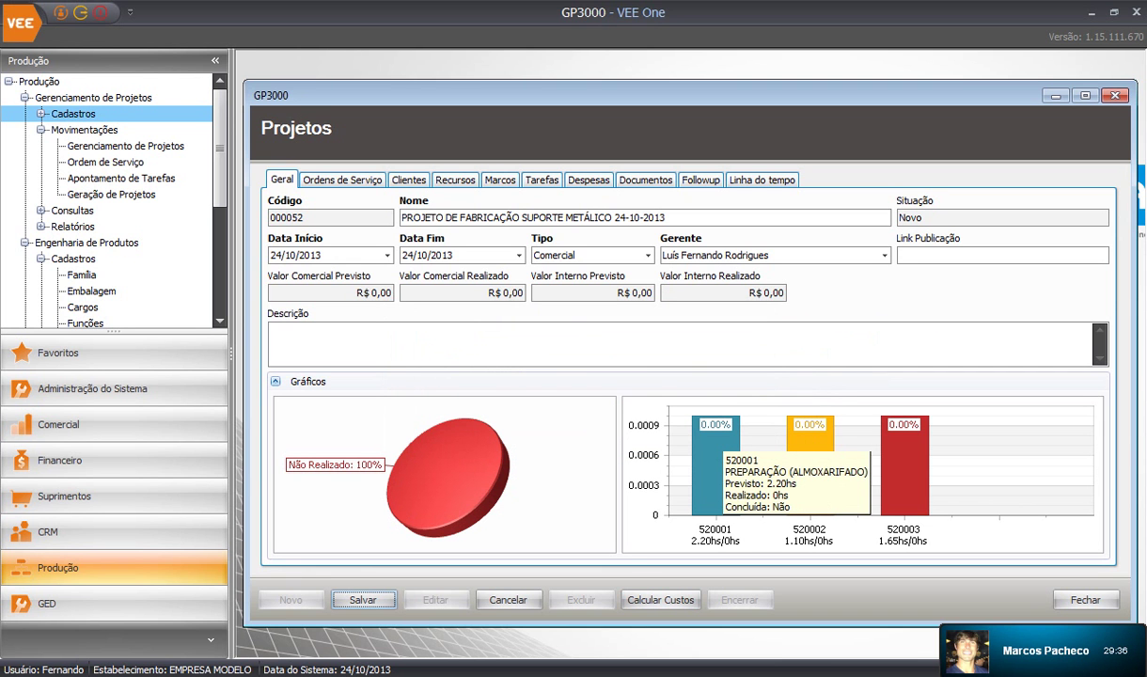
key(Return)
key(Return)
key(Return)
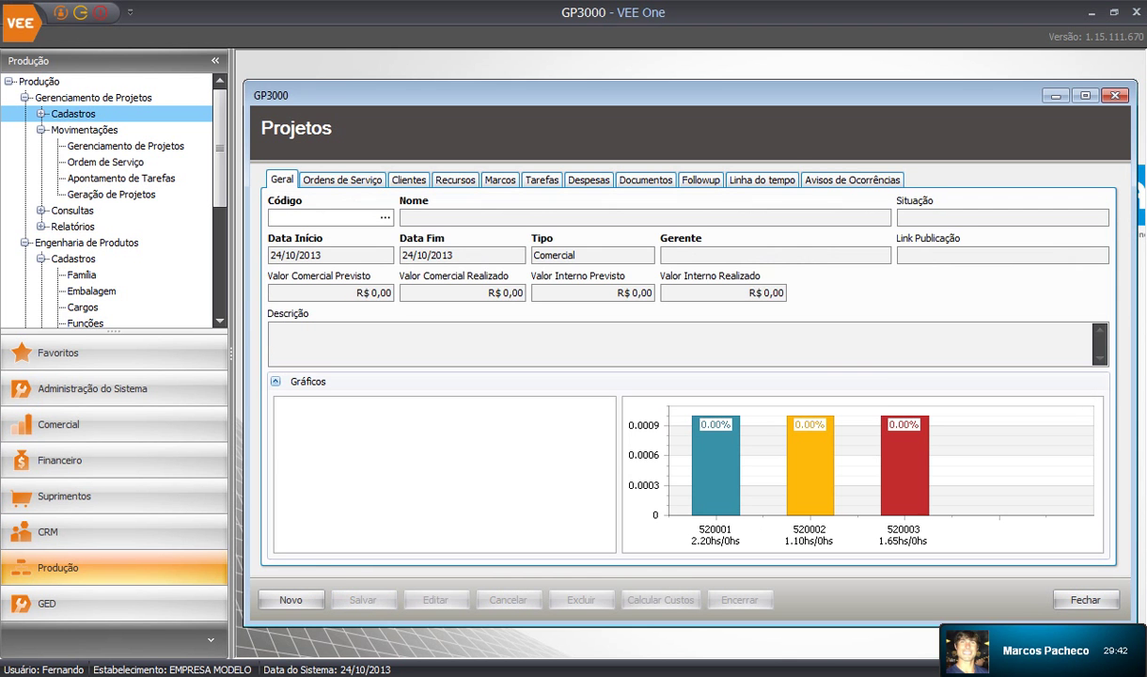
Load project 000051 EXEMPLO ENGMAR via the Código lookup and glance at its occurrence warnings
click(384, 217)
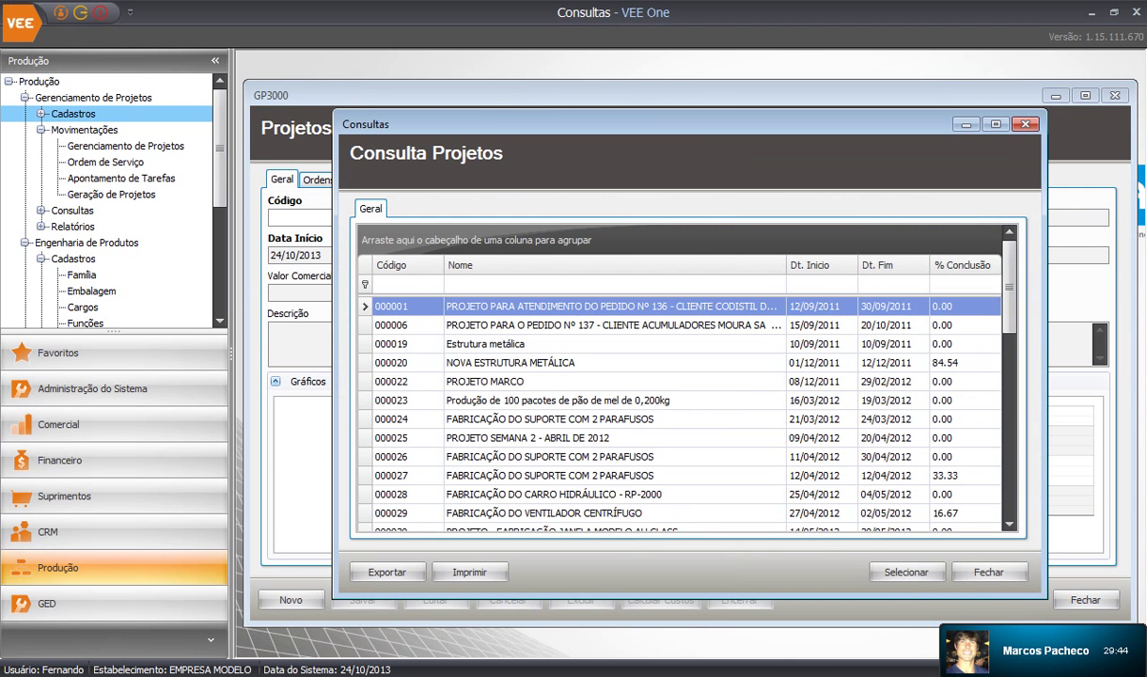
scroll(677, 409, down, 8)
click(564, 514)
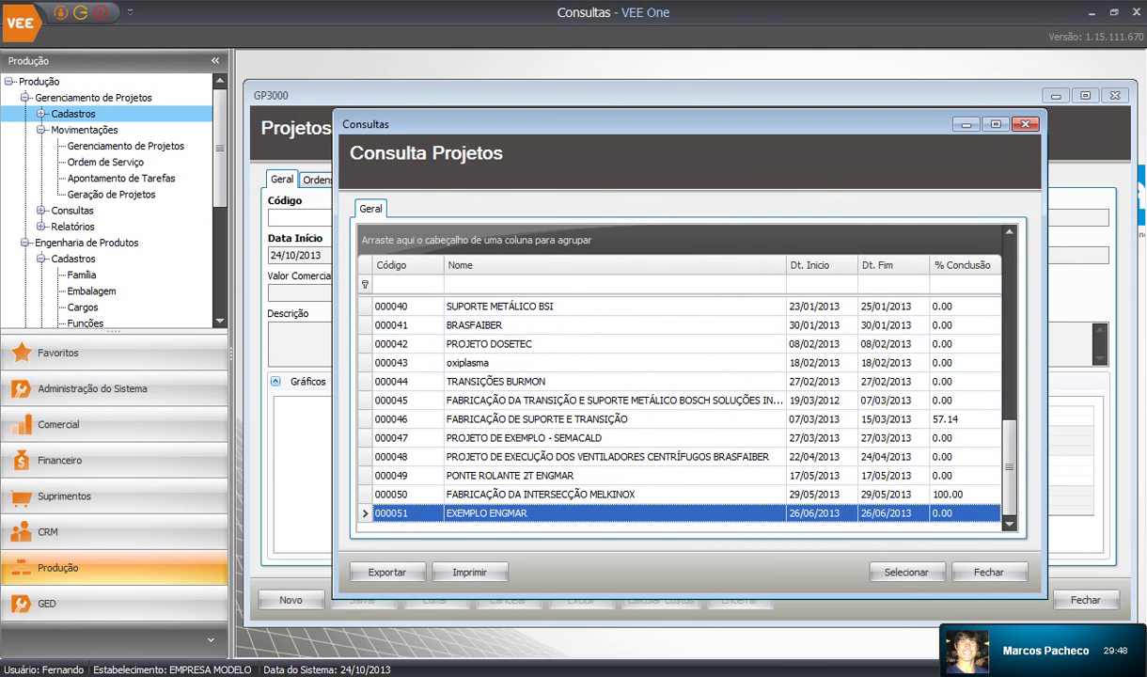
double_click(564, 514)
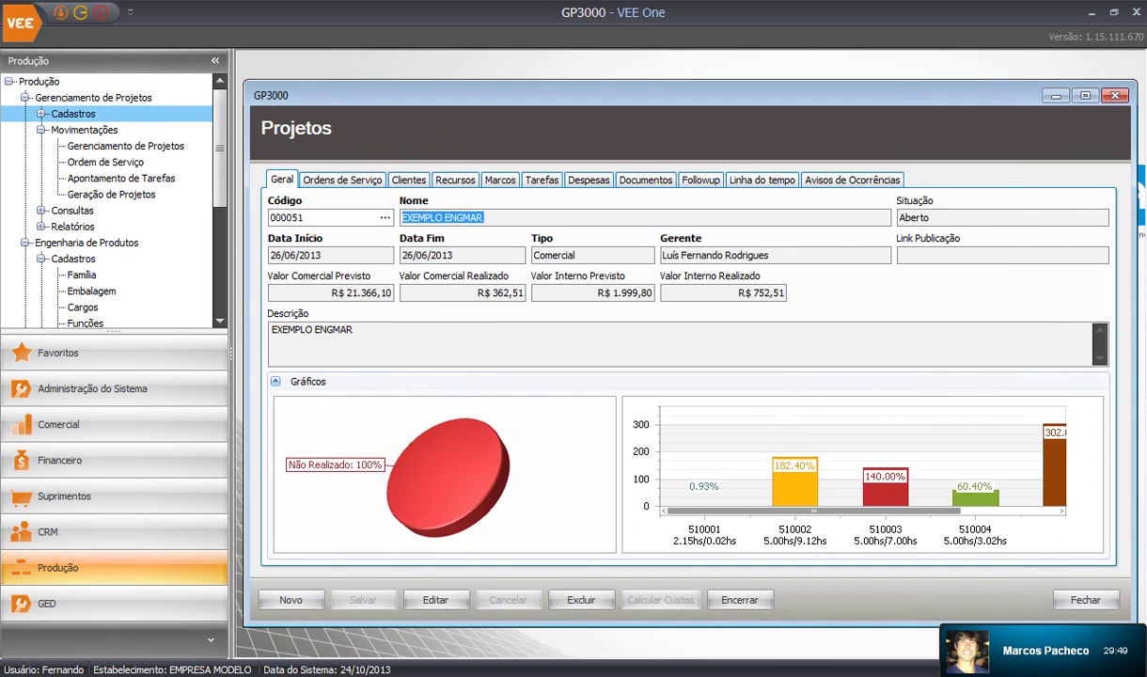
drag(447, 484, 460, 469)
click(852, 180)
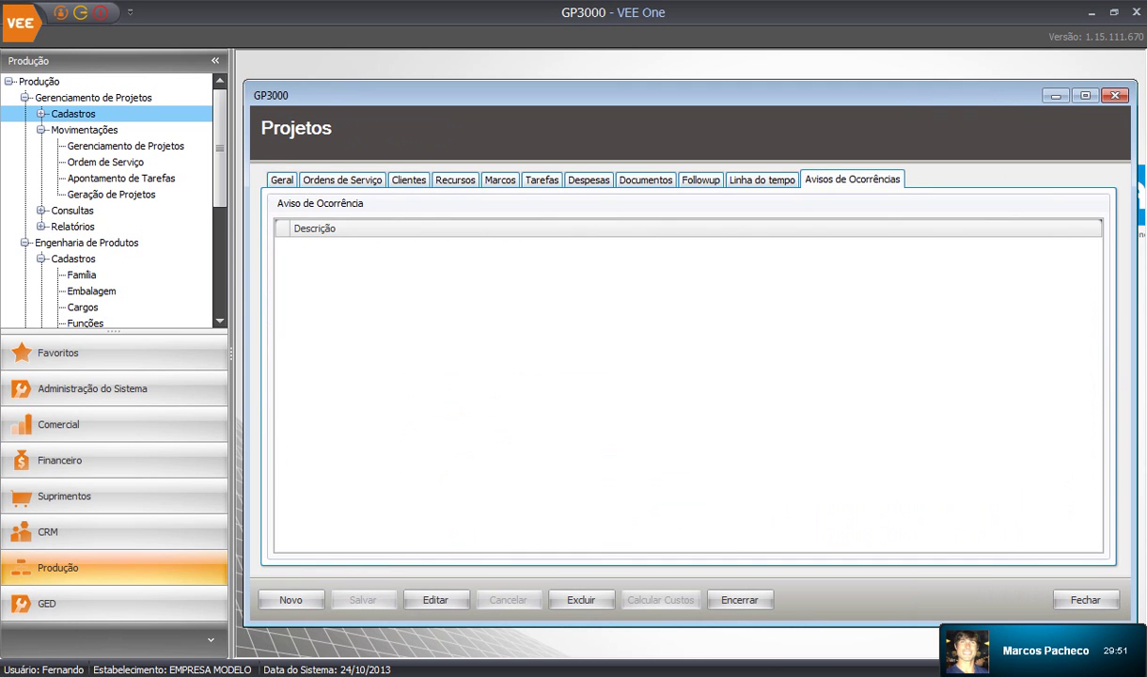
click(282, 179)
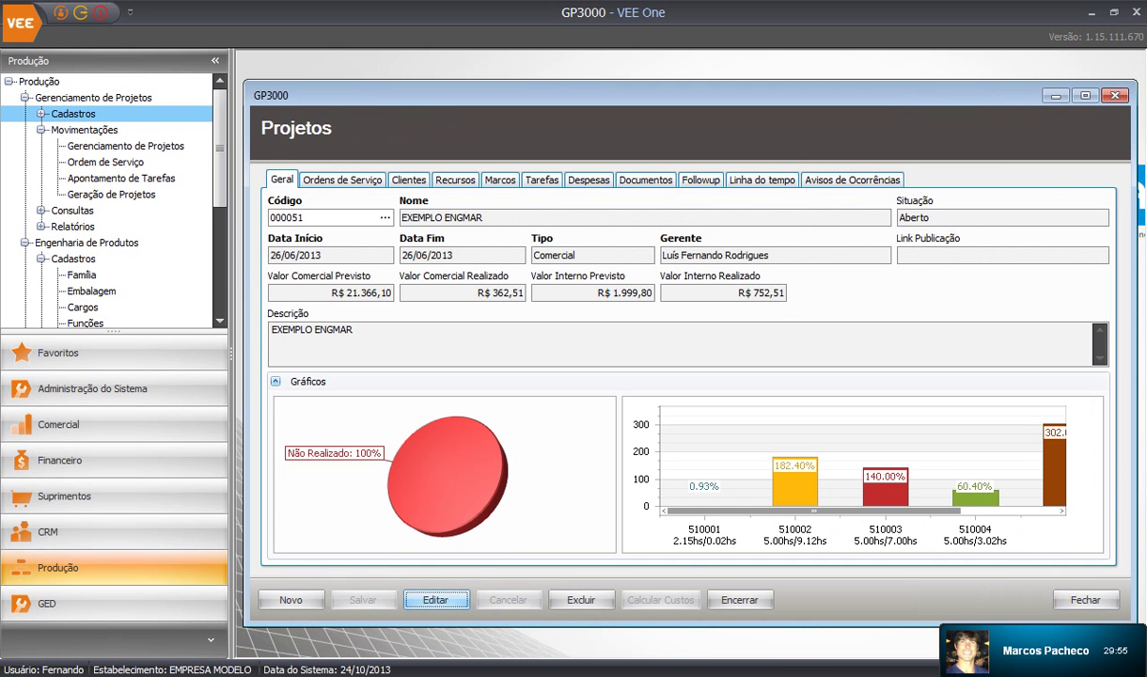
Edit project 000051, recalculate its costs, and step through the cost warnings for E11477901 and E11477202
click(435, 600)
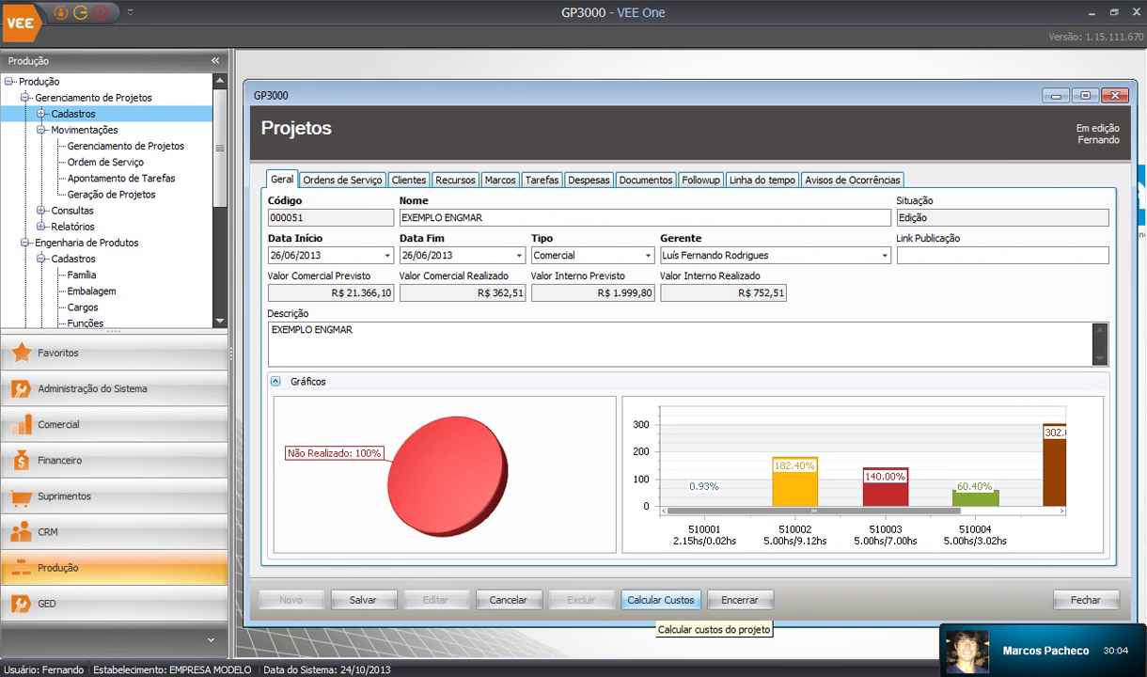
click(660, 600)
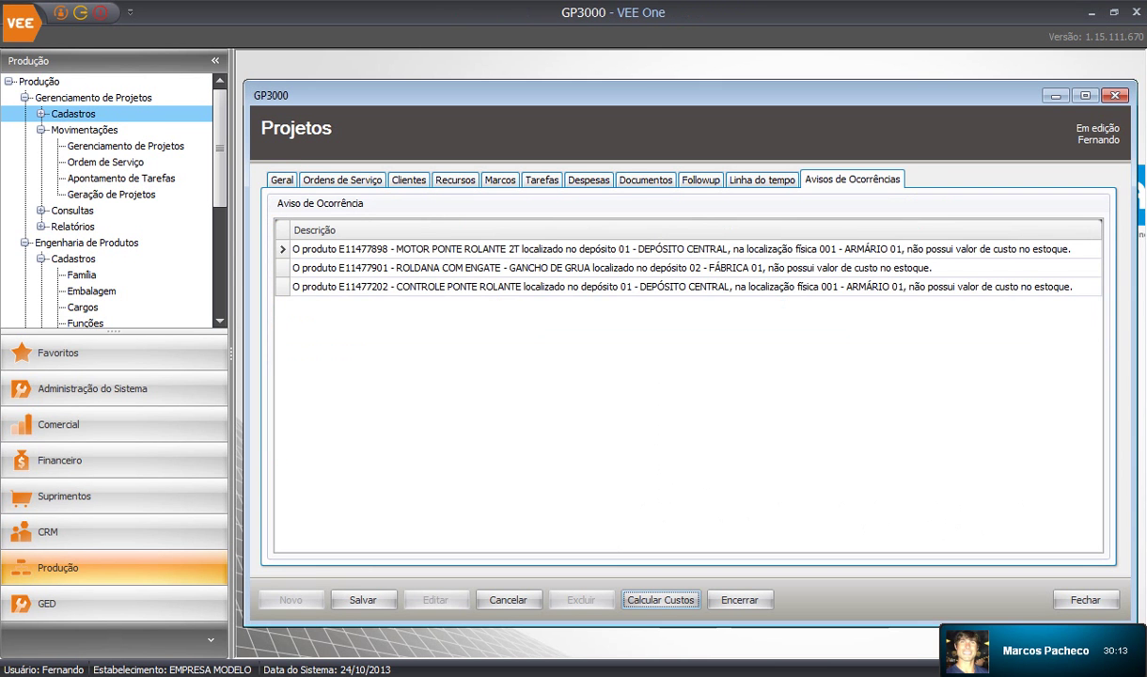
click(602, 249)
click(602, 268)
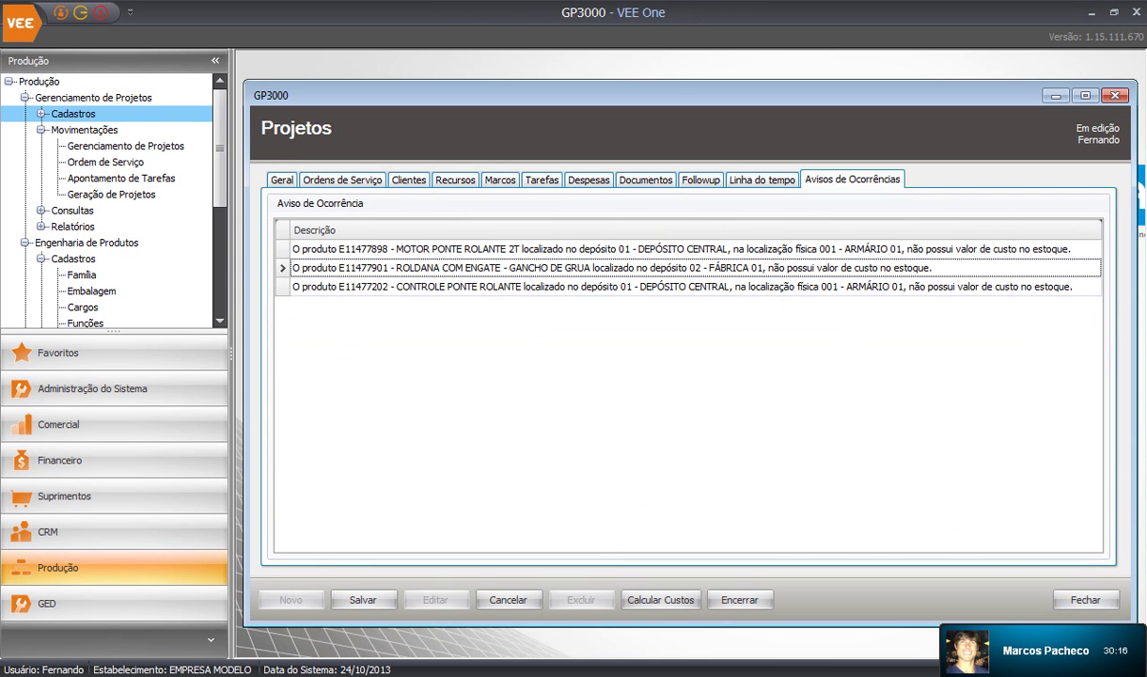
click(601, 287)
click(601, 249)
click(602, 268)
click(602, 287)
click(602, 249)
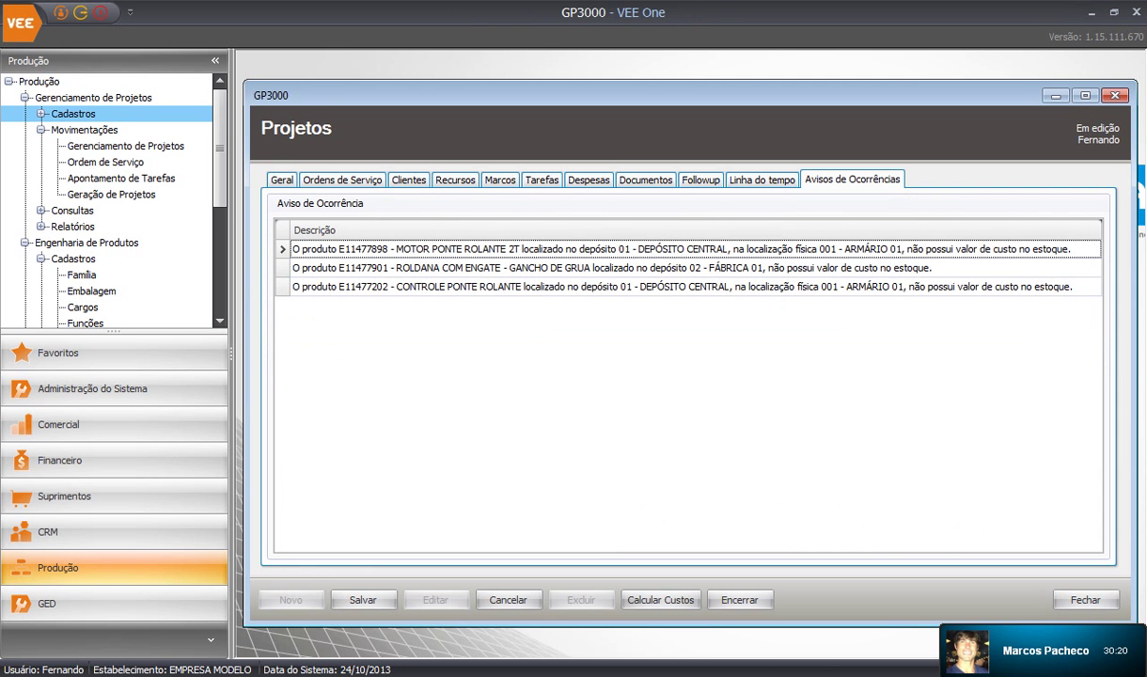
click(601, 268)
click(601, 287)
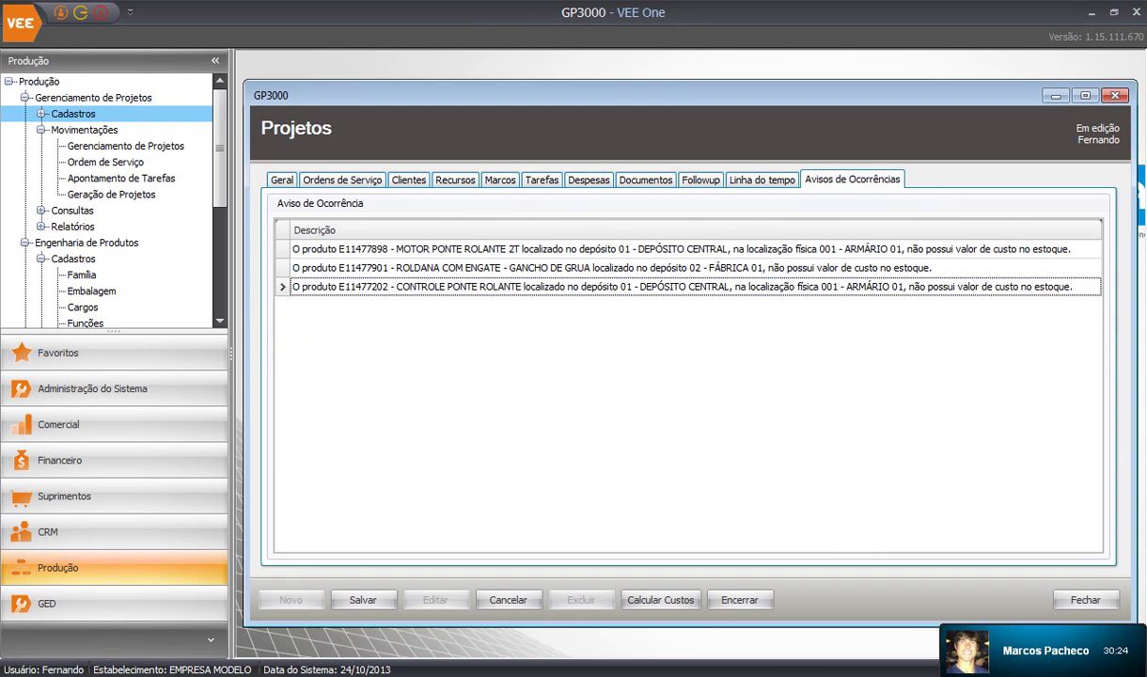
Review the updated realized values R$ 15.495,70 and R$ 885,70, then save the project
click(282, 180)
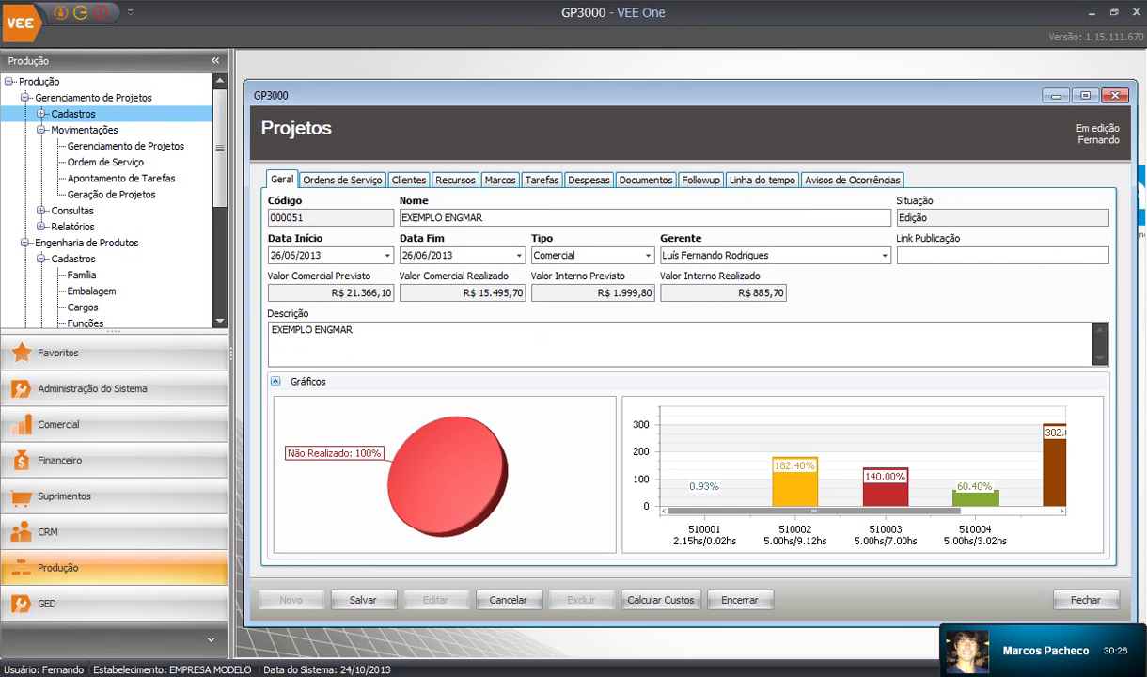
drag(333, 293, 391, 292)
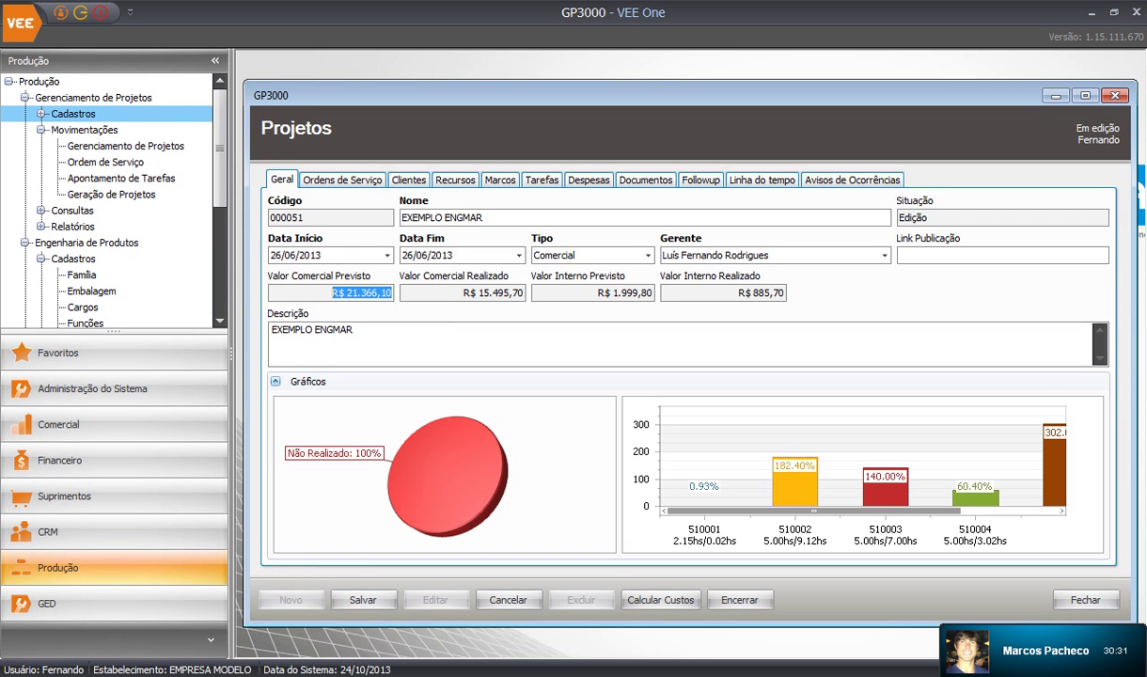
drag(464, 292, 520, 294)
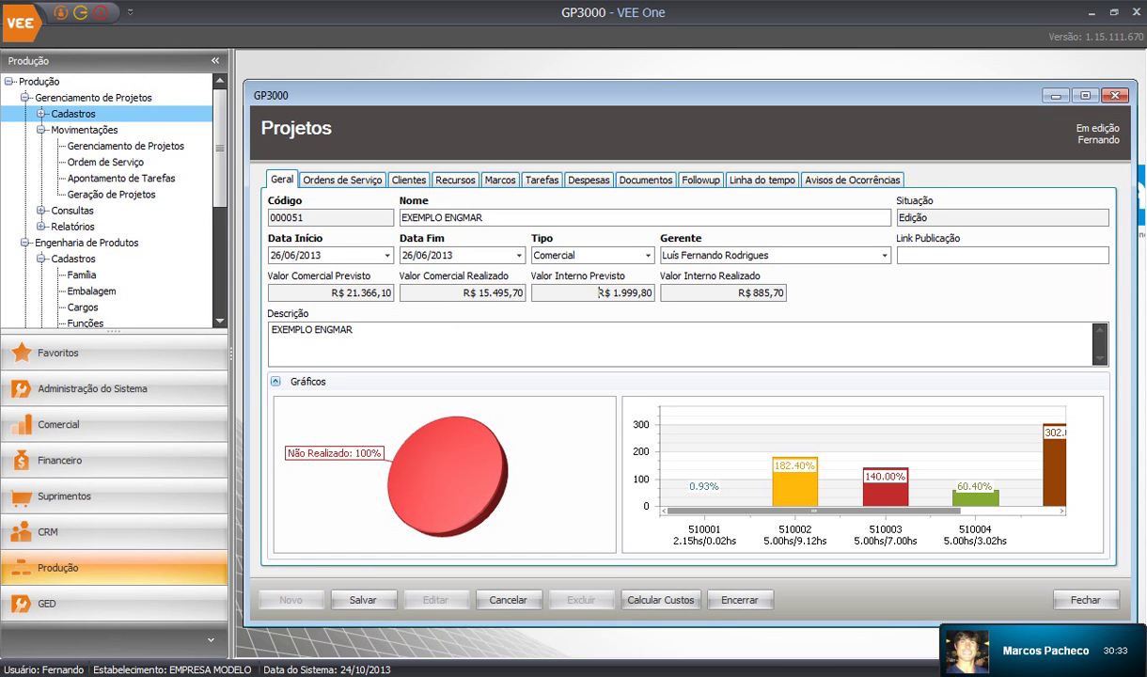
drag(597, 293, 652, 293)
drag(738, 293, 784, 293)
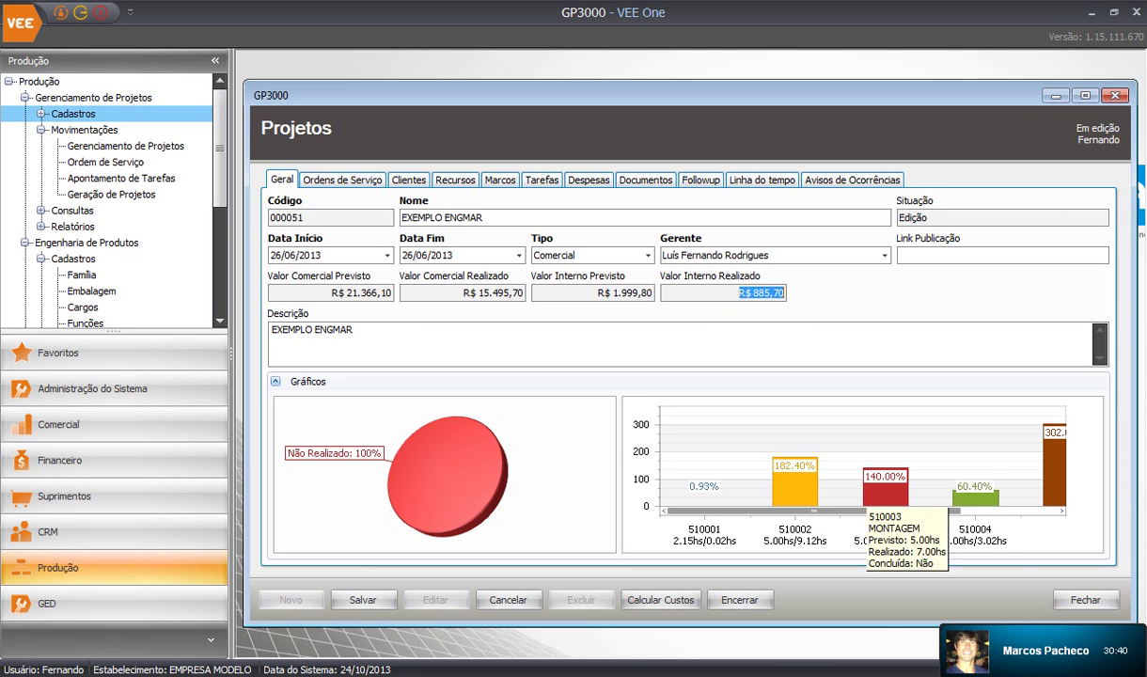
click(362, 600)
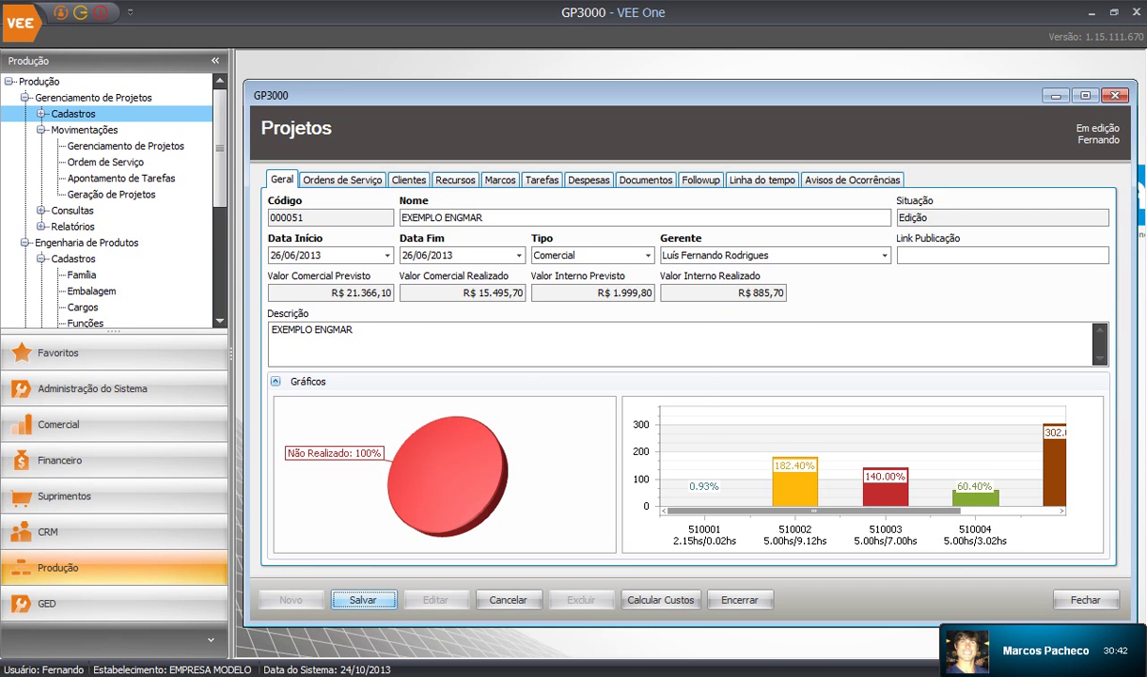
key(Return)
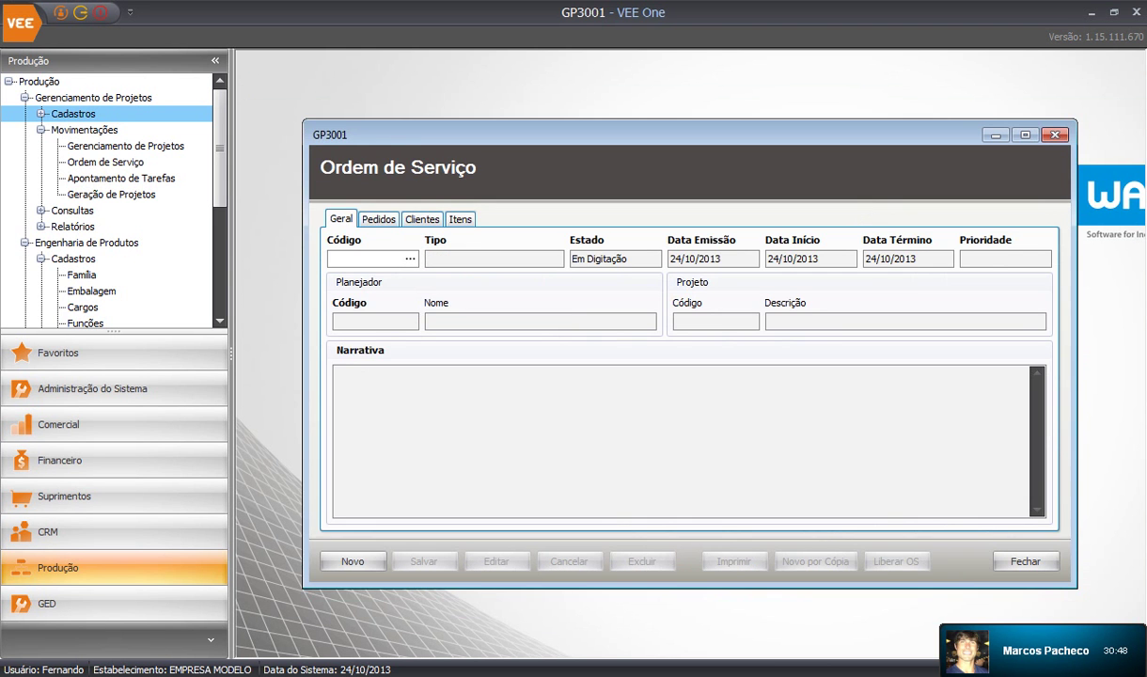
Close the service order form and briefly open and close the Tarefas query from the project tree
key(Escape)
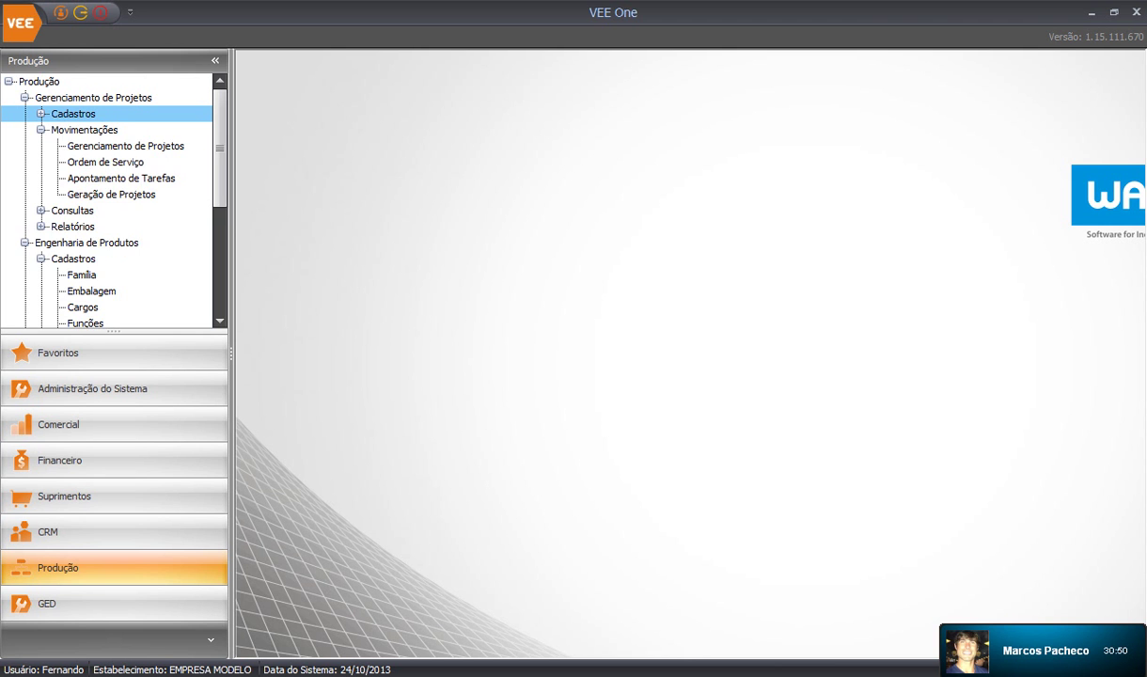
click(40, 130)
click(41, 145)
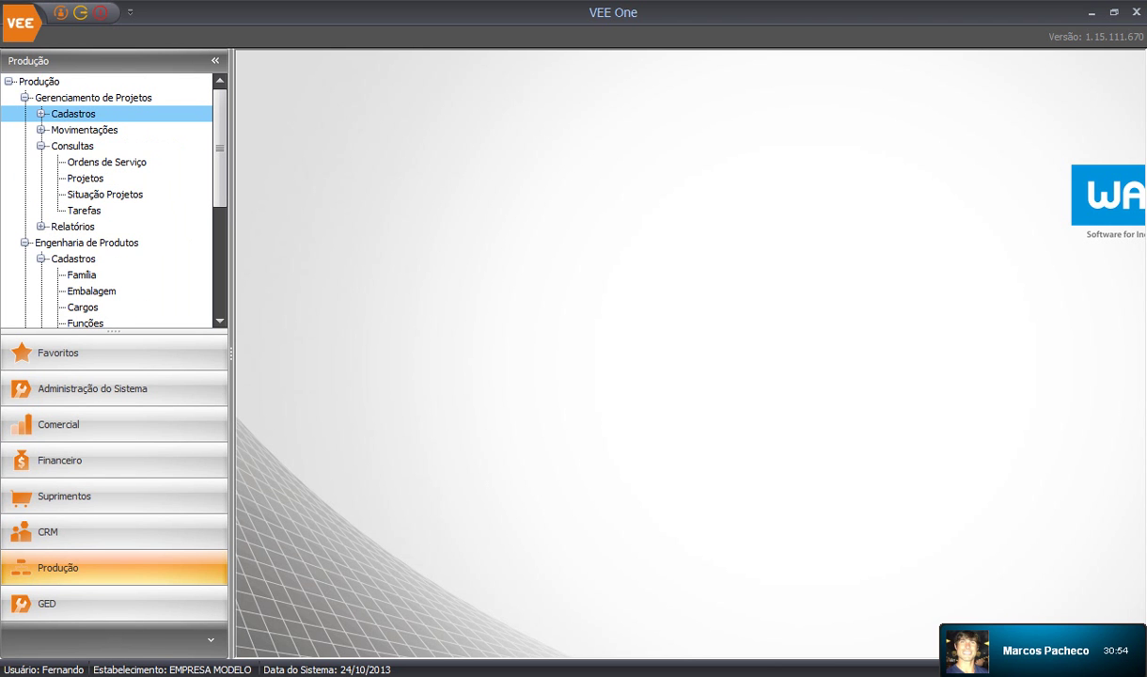
click(40, 226)
click(83, 211)
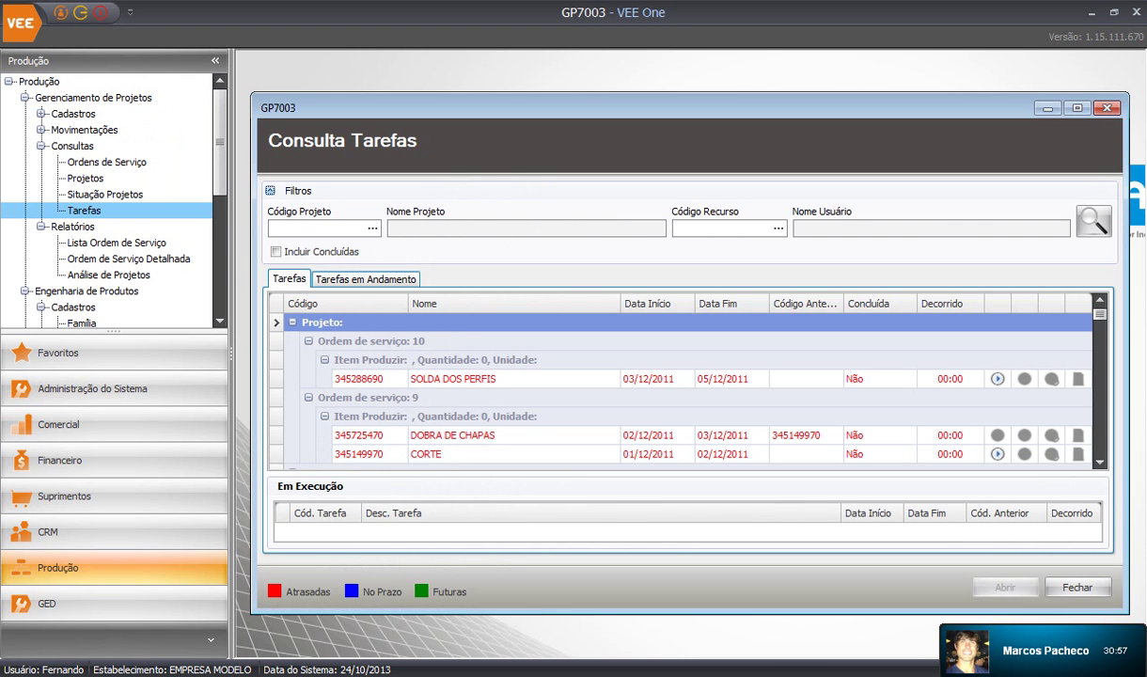
key(Escape)
Run the Consulta Situação Projeto query for the selected projects
click(106, 195)
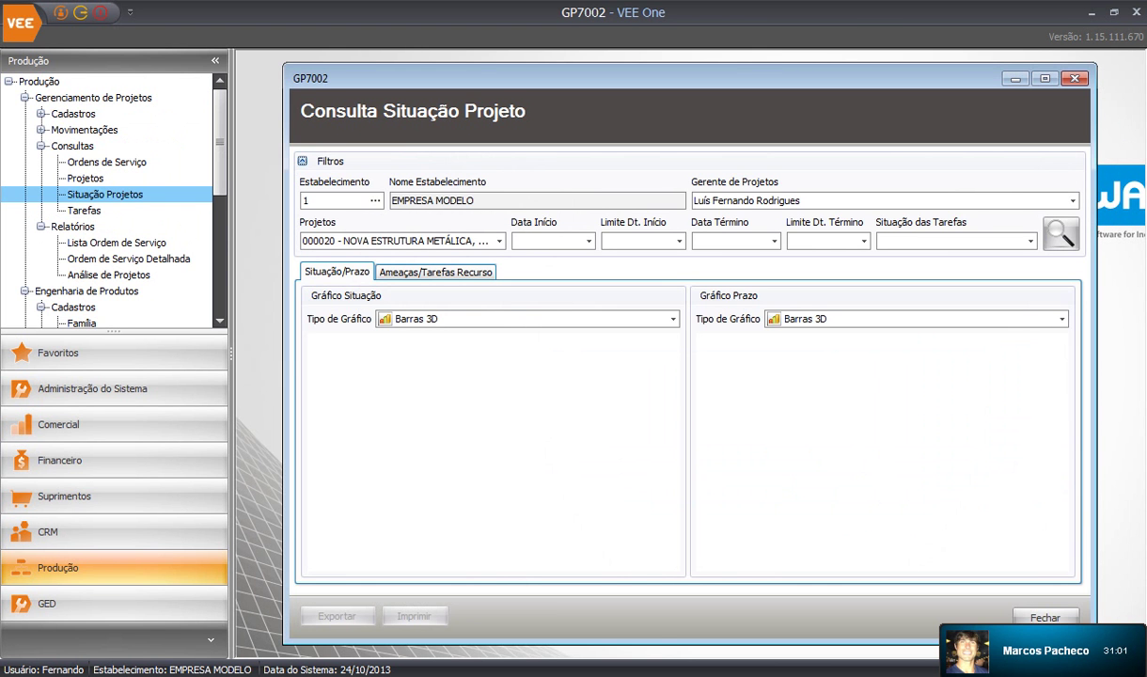
click(472, 235)
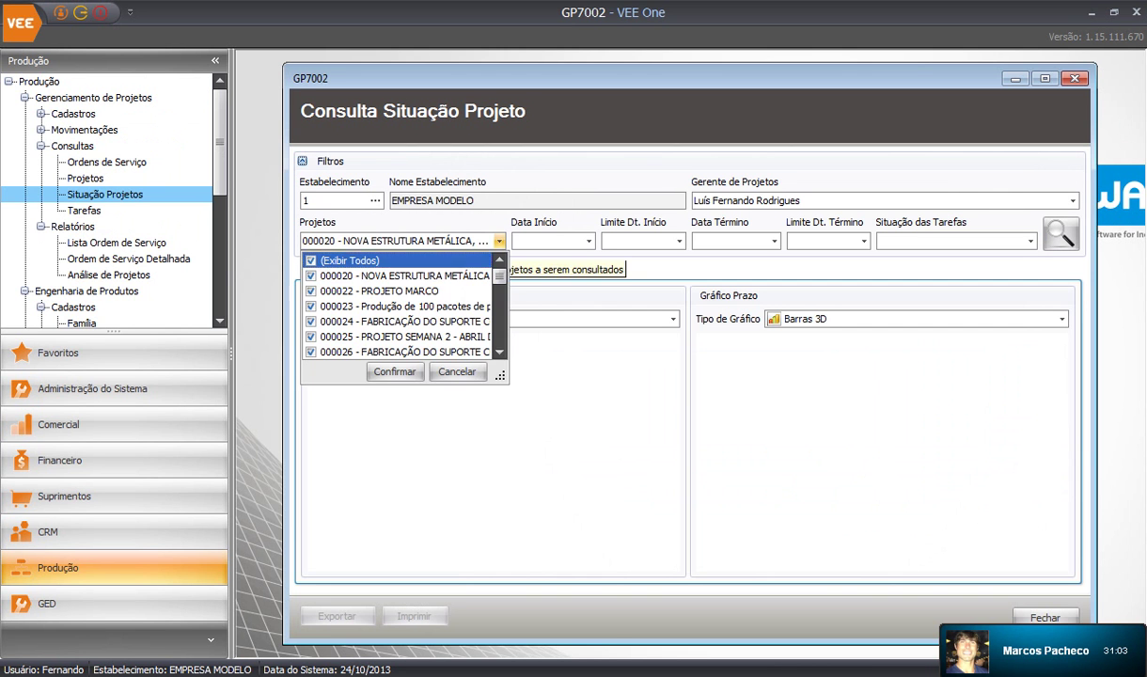
click(395, 371)
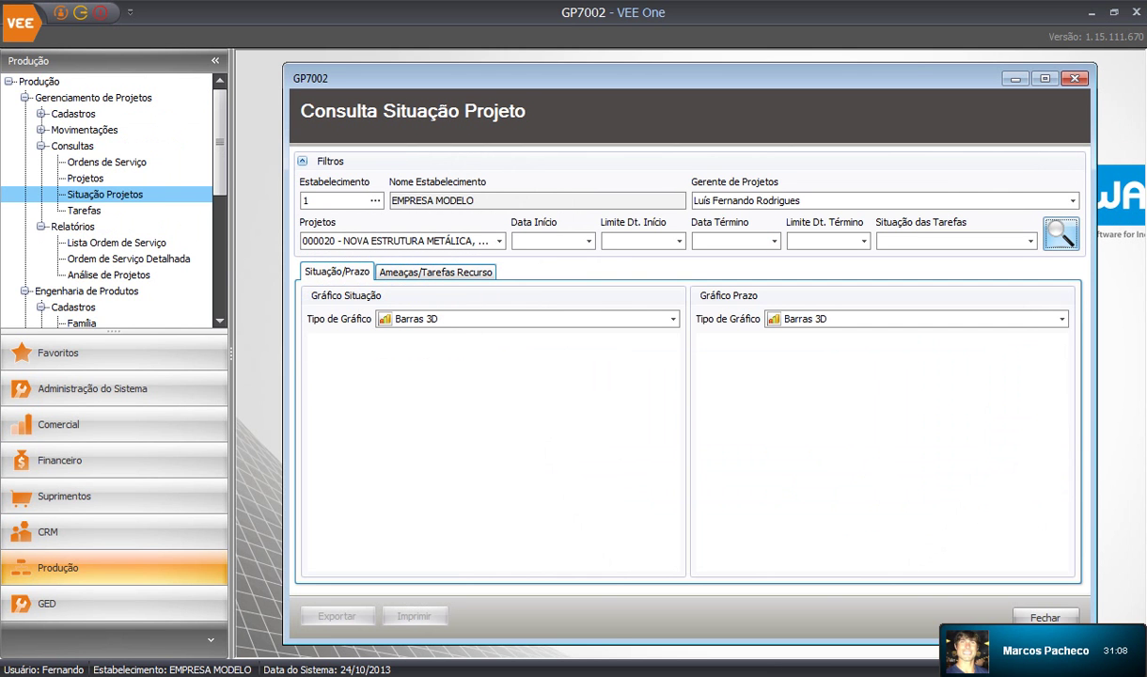
click(1060, 233)
click(1044, 79)
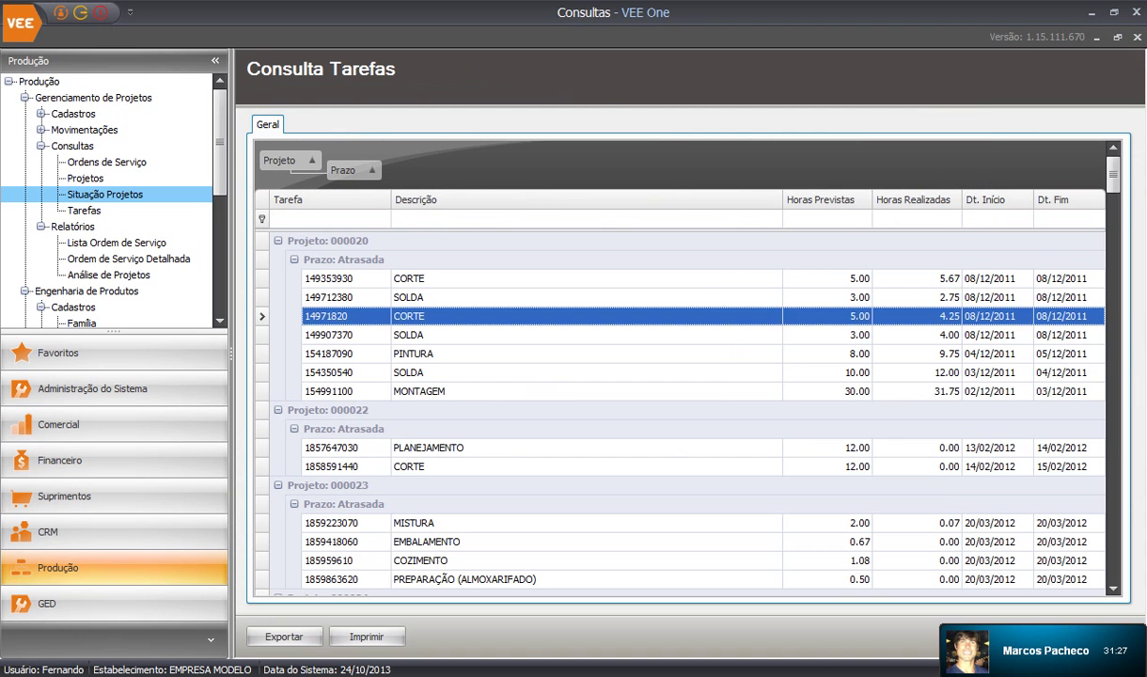
Browse the overdue tasks, collapsing project 000020 and selecting tasks 250003 COBERTURA PAO DE MEL and 290015 CORTE
key(Down)
key(Down)
key(Down)
click(327, 240)
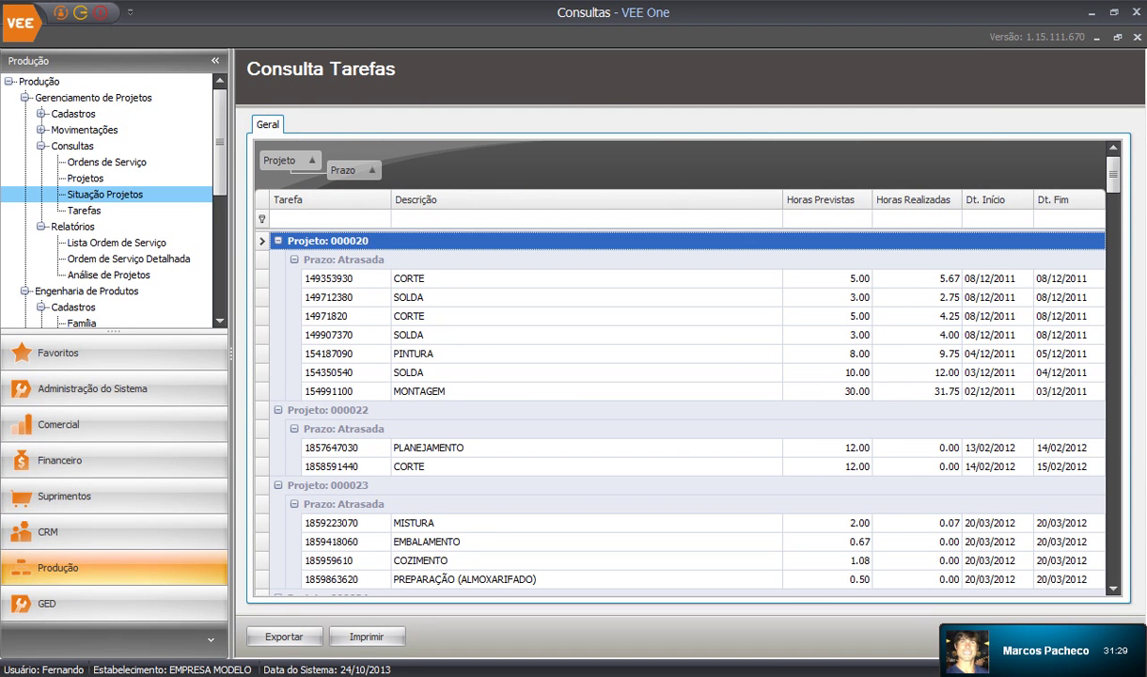
click(278, 241)
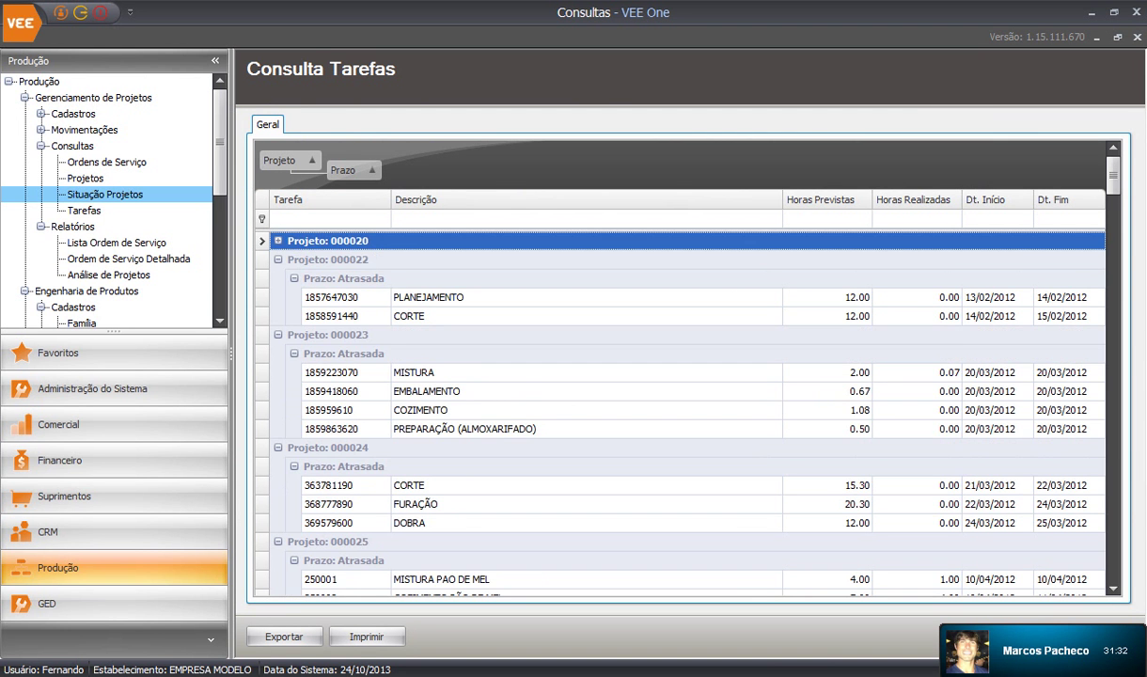
click(527, 391)
scroll(526, 391, down, 7)
scroll(526, 376, up, 2)
click(527, 334)
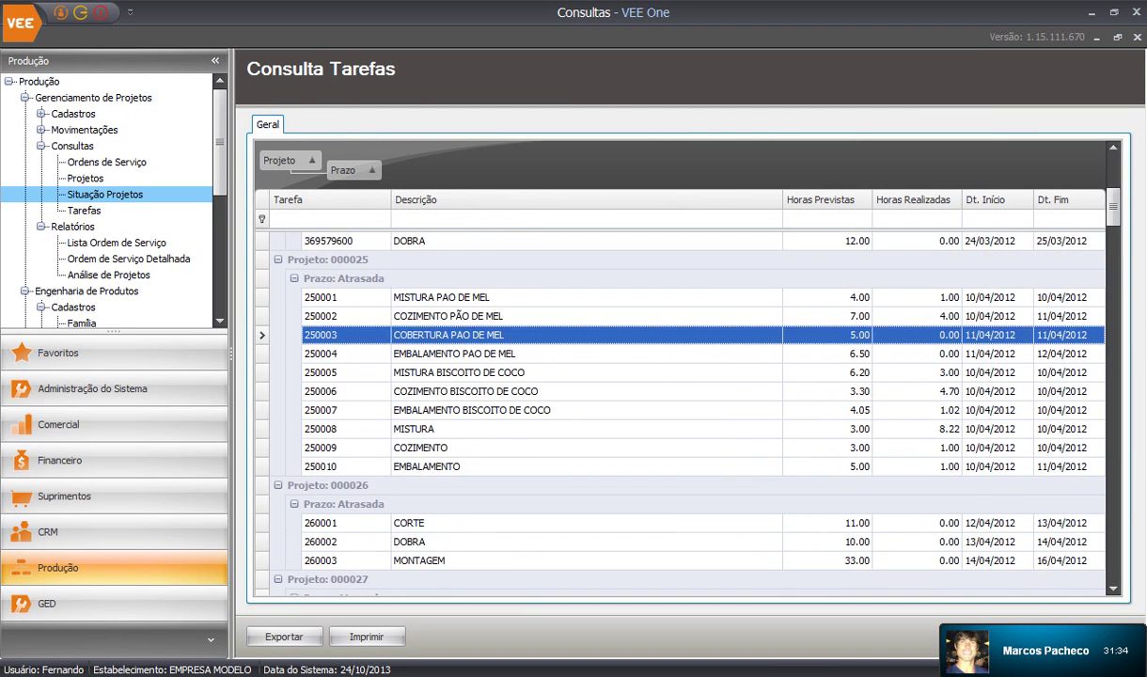
scroll(526, 376, down, 6)
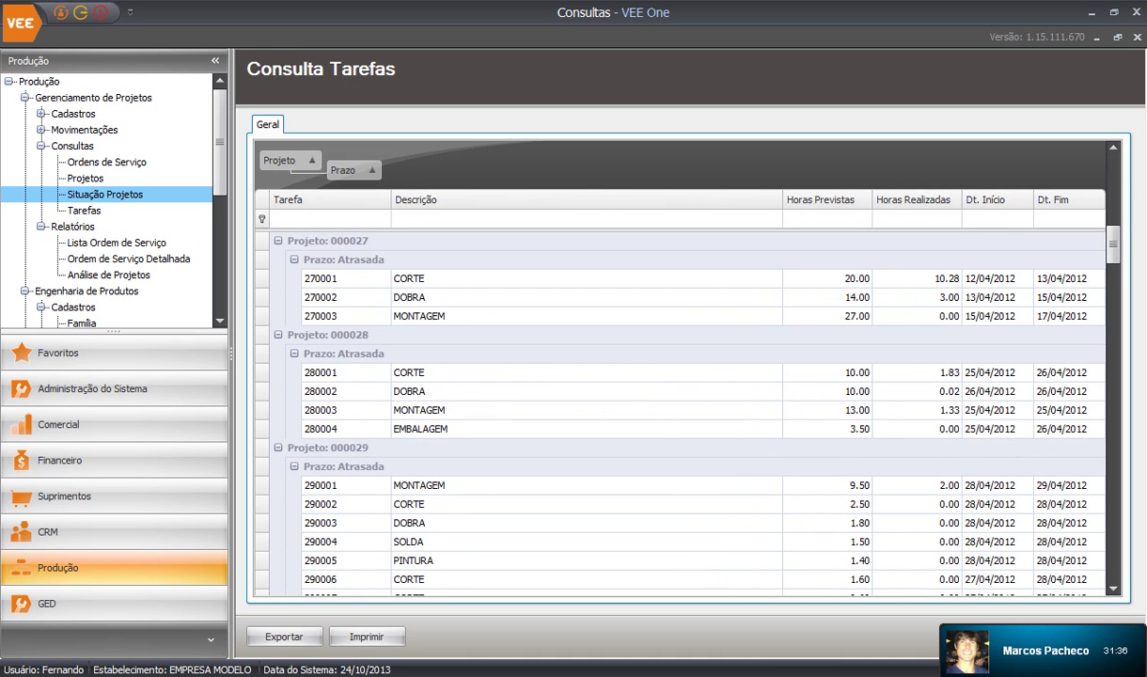
scroll(679, 414, down, 4)
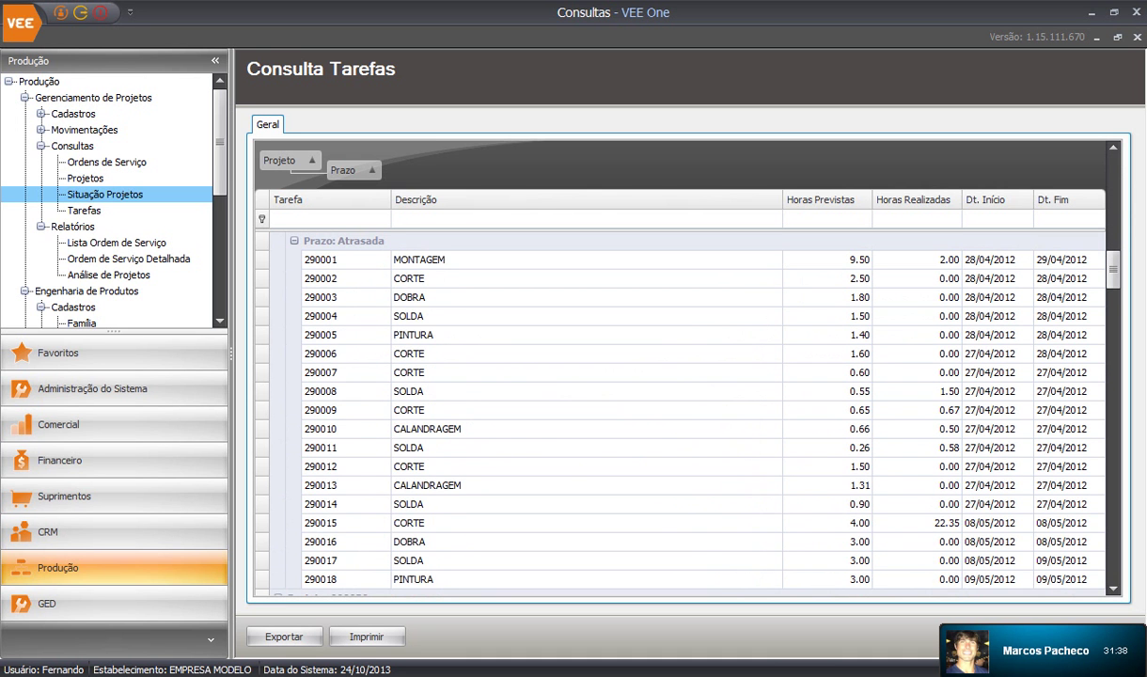
click(680, 523)
scroll(679, 413, down, 3)
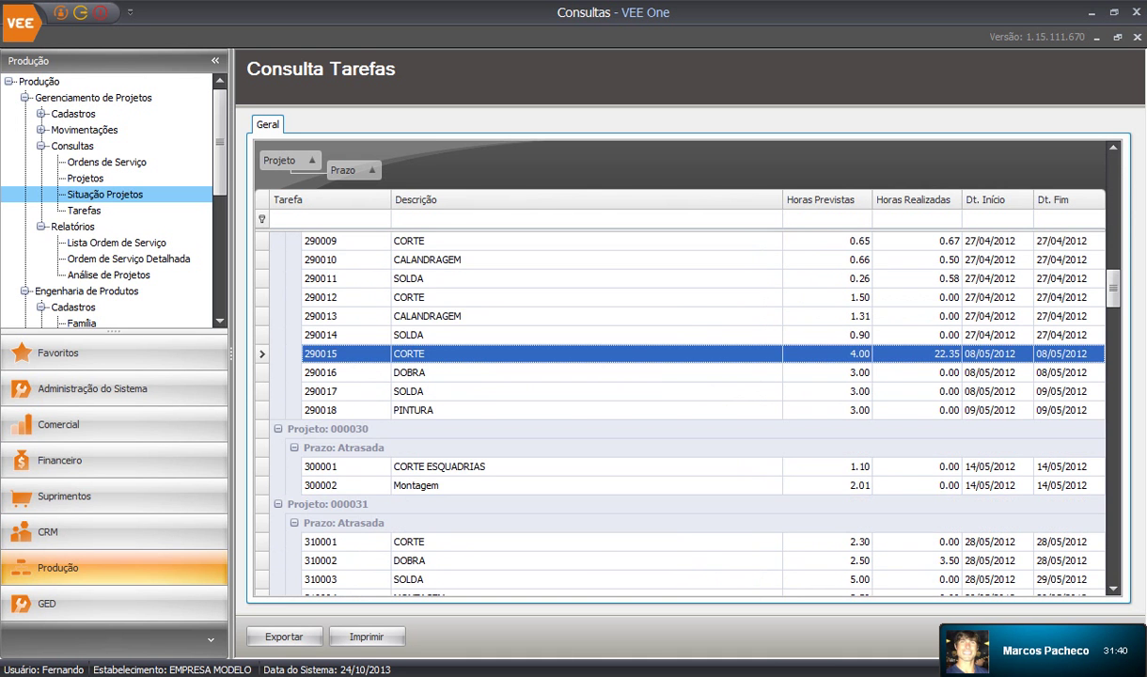
scroll(680, 413, down, 2)
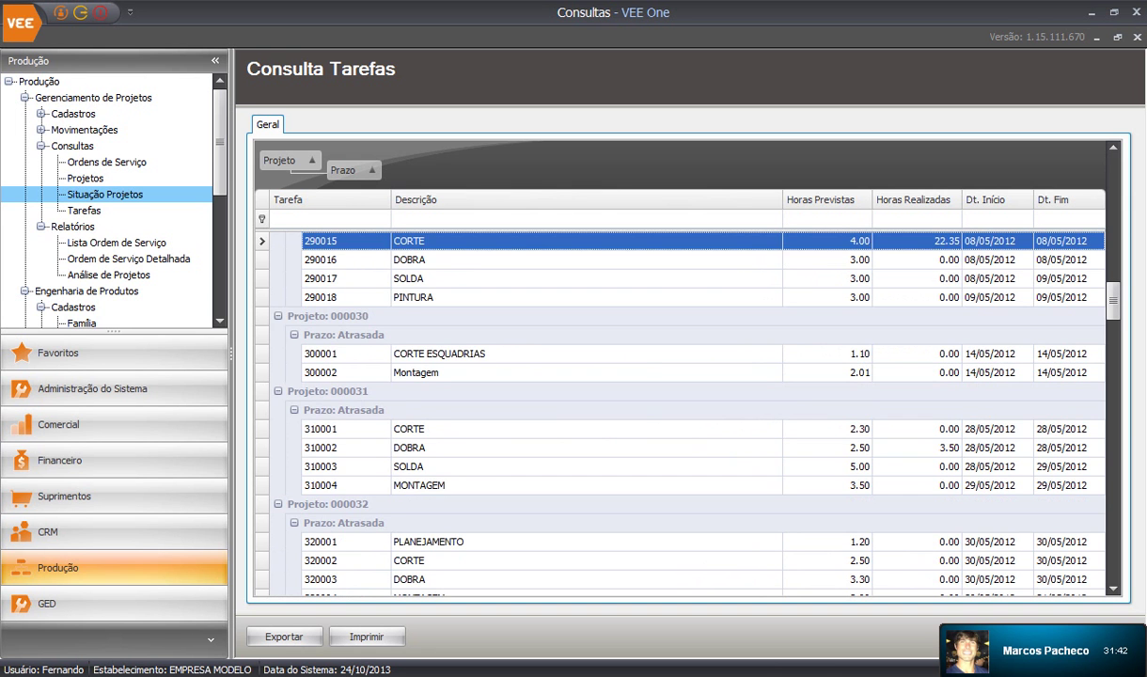
Close the task list, status charts, Consulta Tarefas and GP7002 query windows
click(1137, 37)
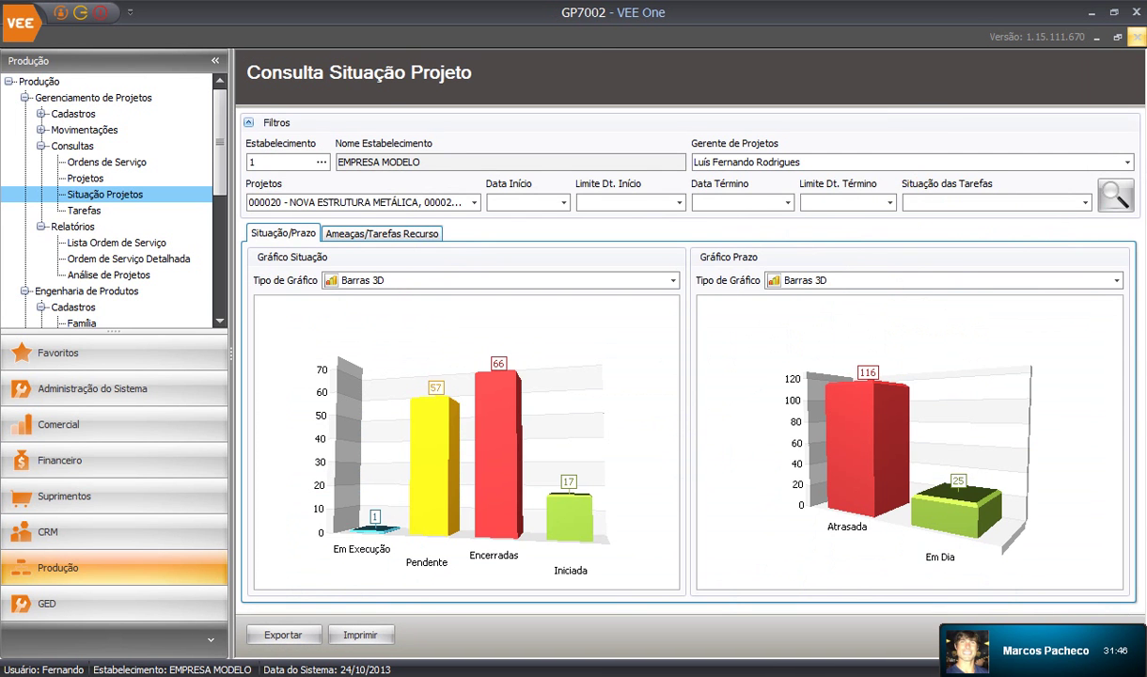
click(1137, 38)
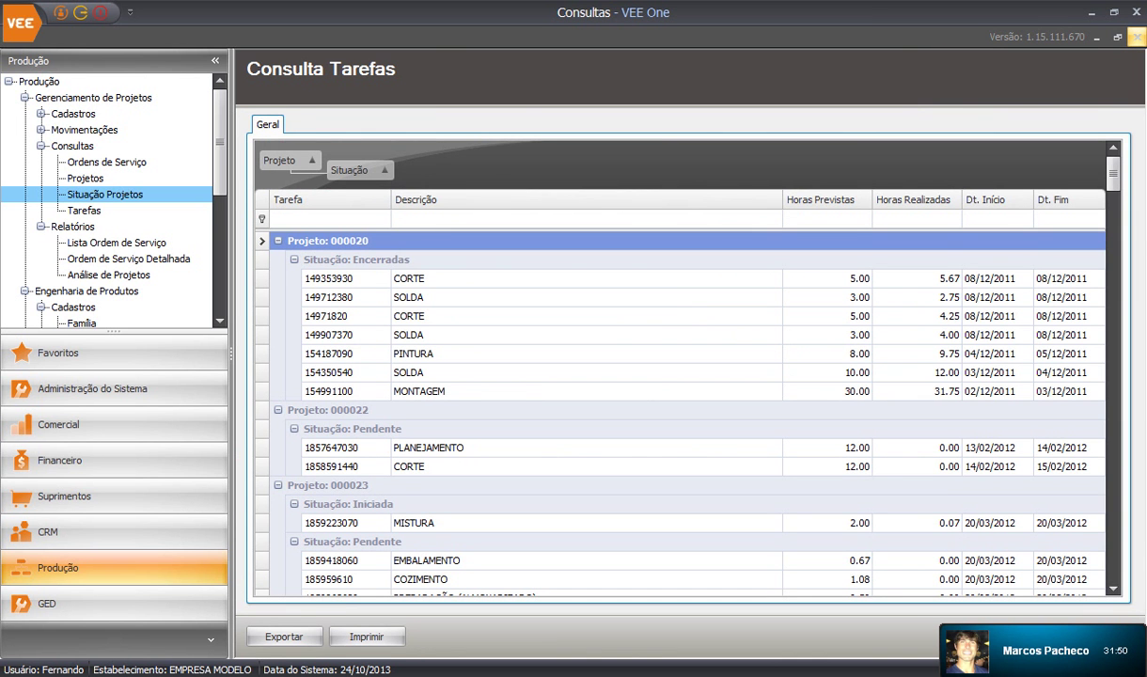
click(1117, 38)
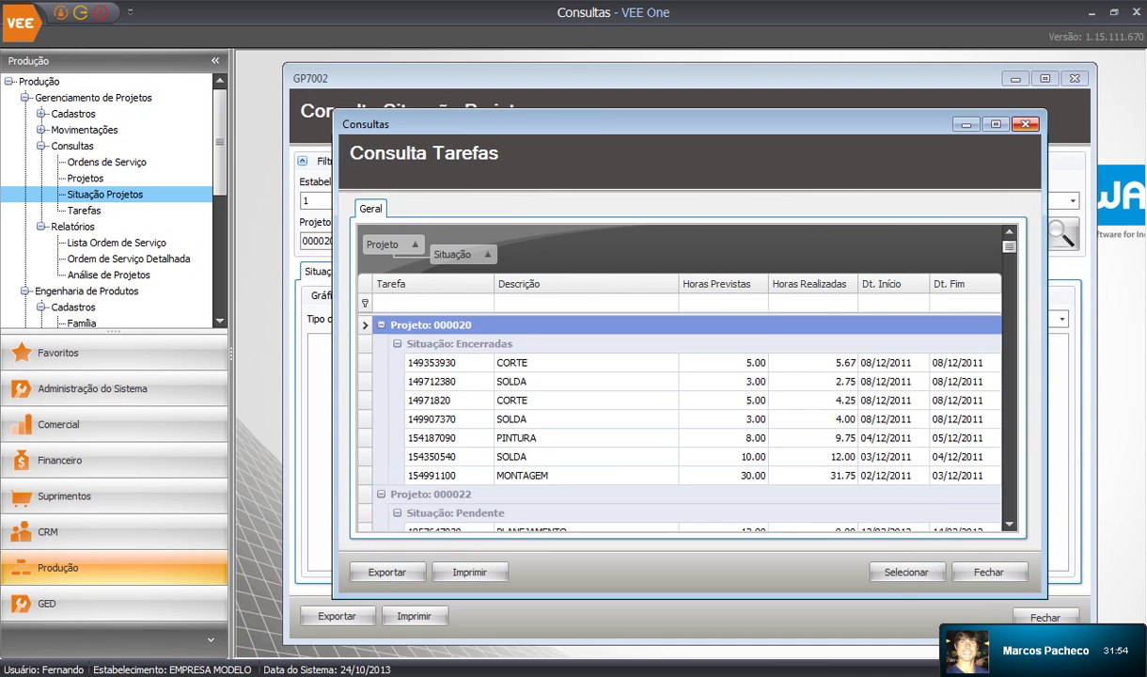
click(1025, 124)
click(1074, 79)
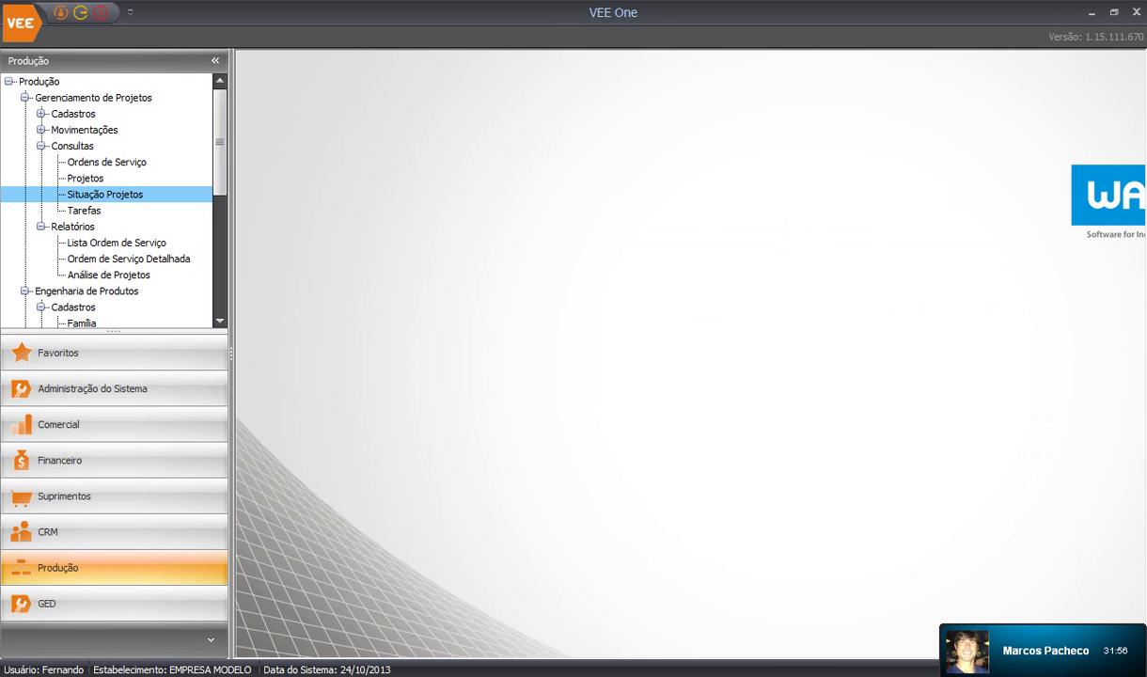
Open the Tarefas query maximized with the navigation panel hidden
double_click(84, 210)
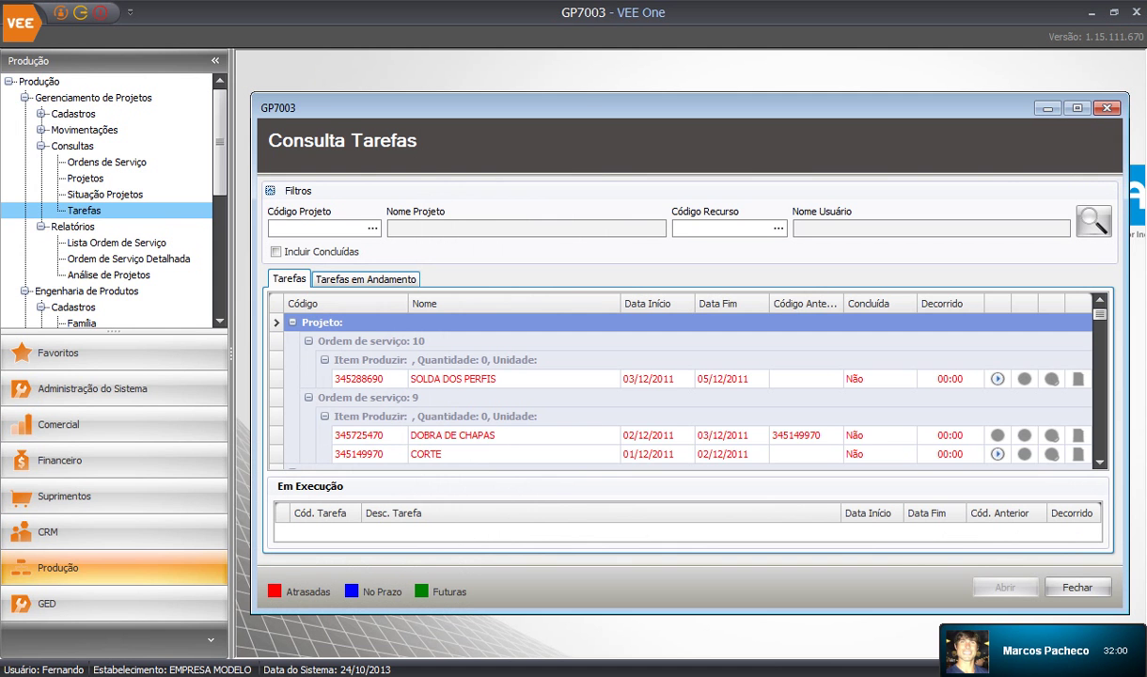
click(214, 61)
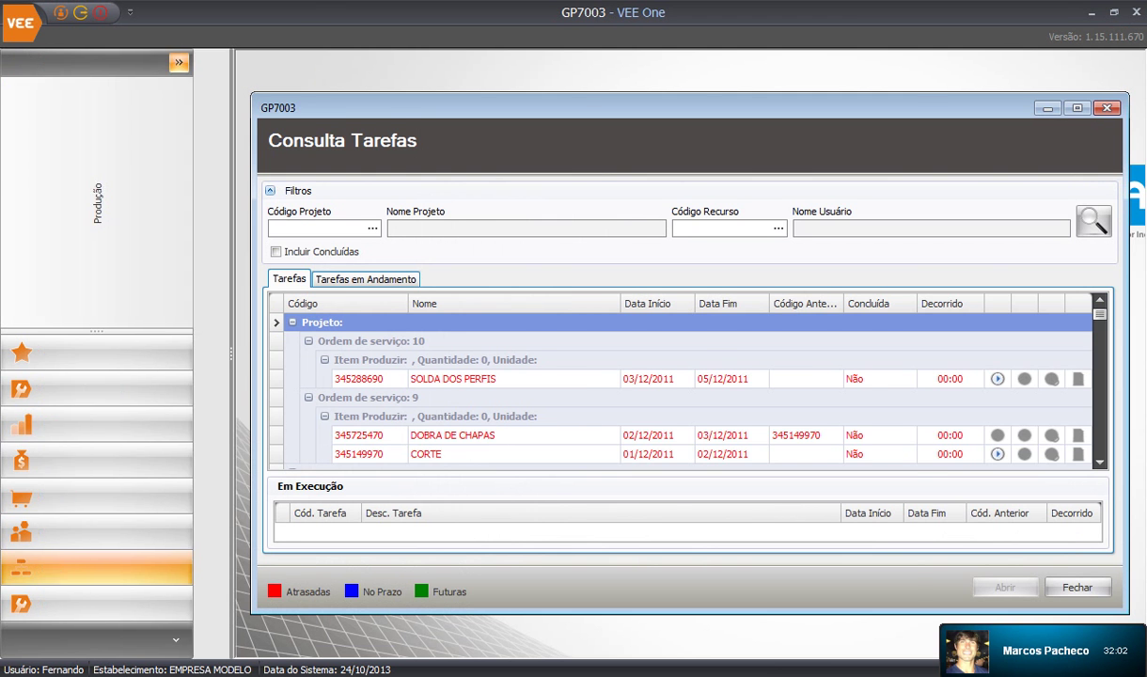
click(891, 107)
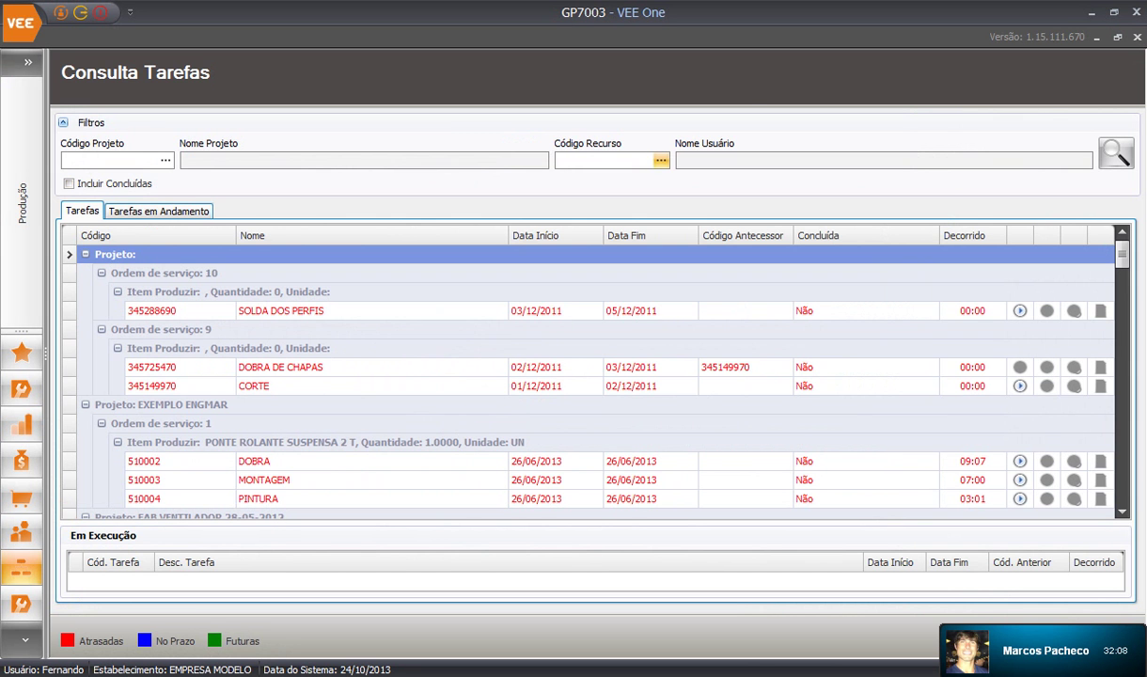
Filter the task list to resource code 3 and select task 345288690 SOLDA DOS PERFIS
click(660, 159)
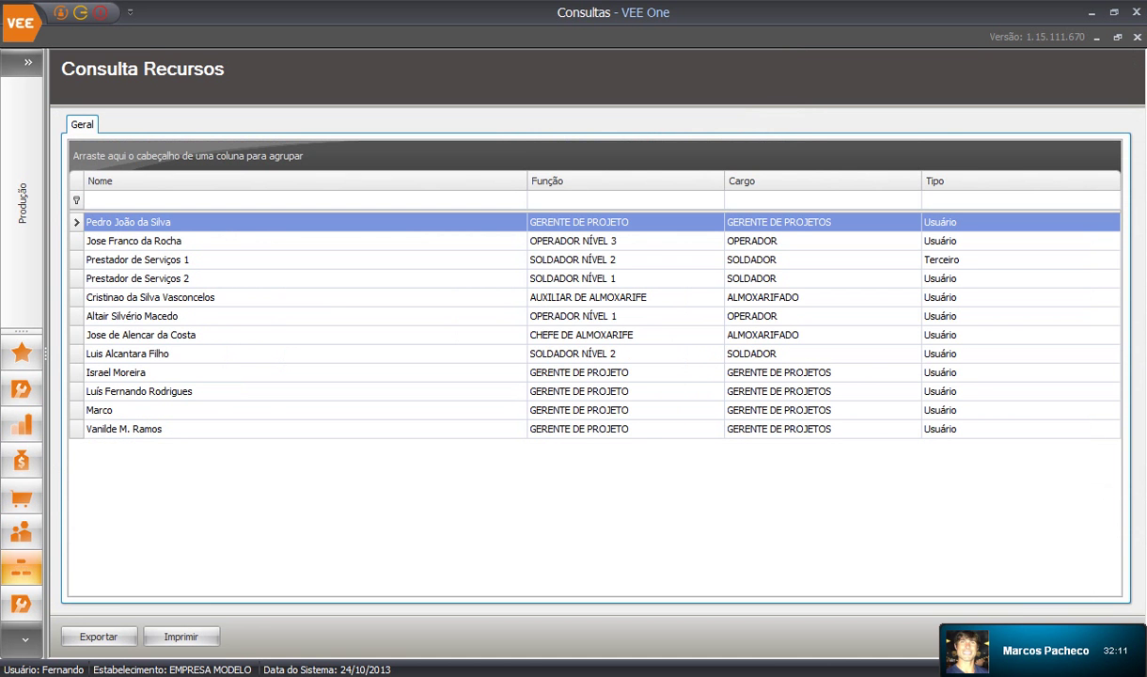
double_click(179, 391)
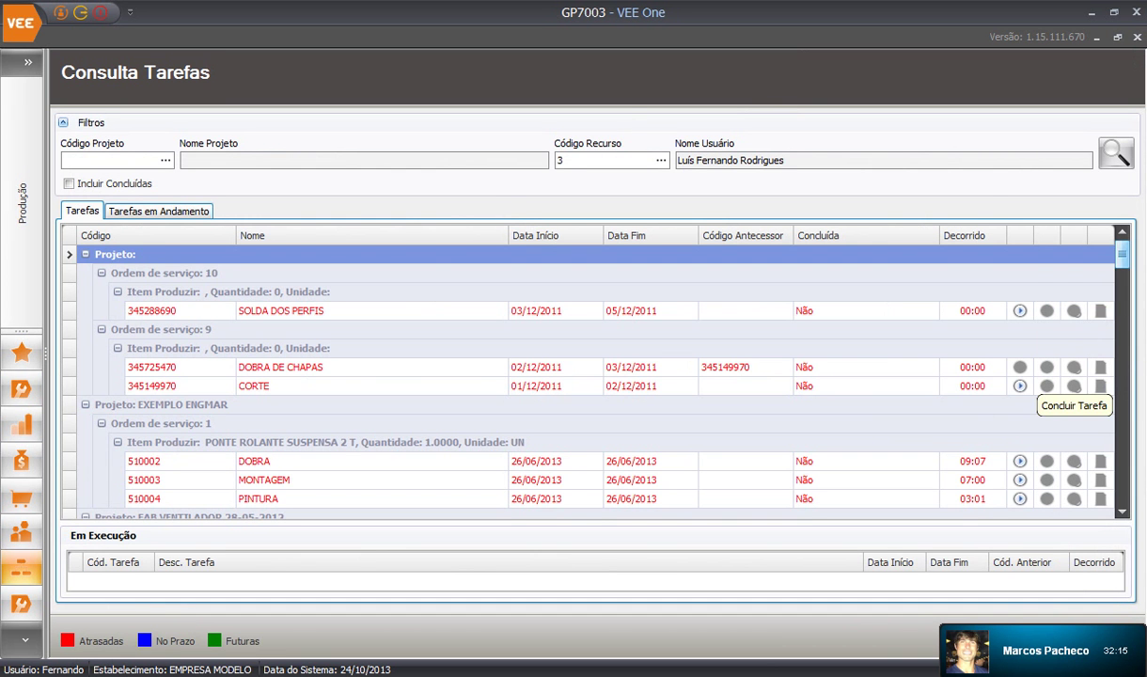
scroll(1073, 381, down, 6)
scroll(587, 381, up, 8)
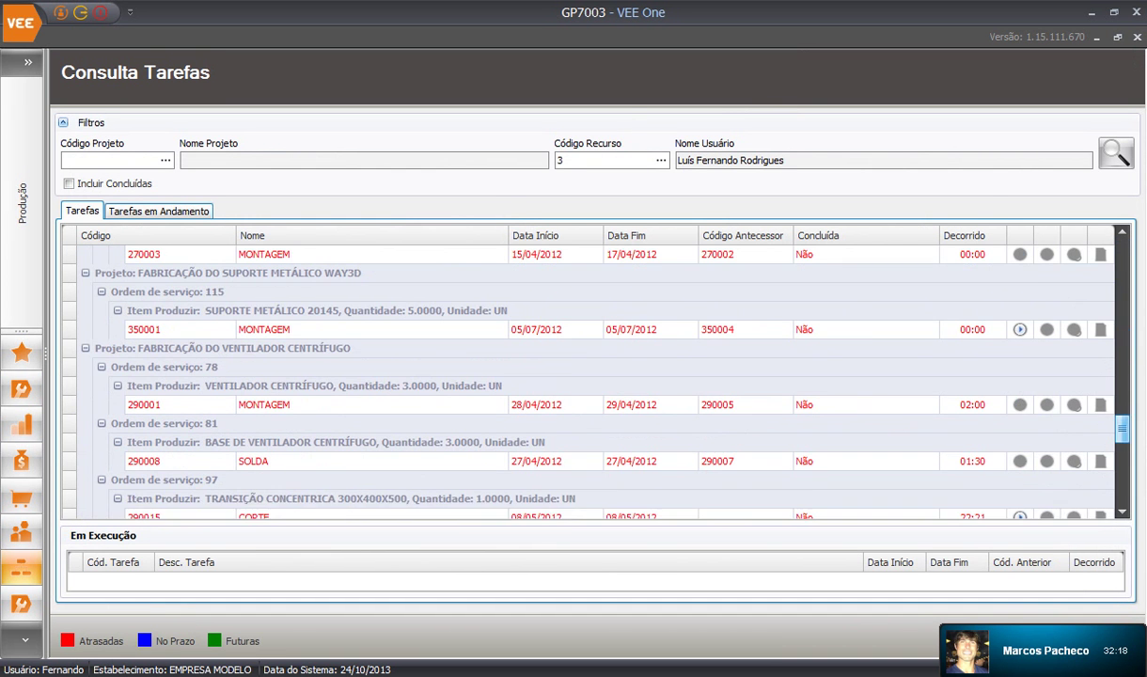
click(746, 311)
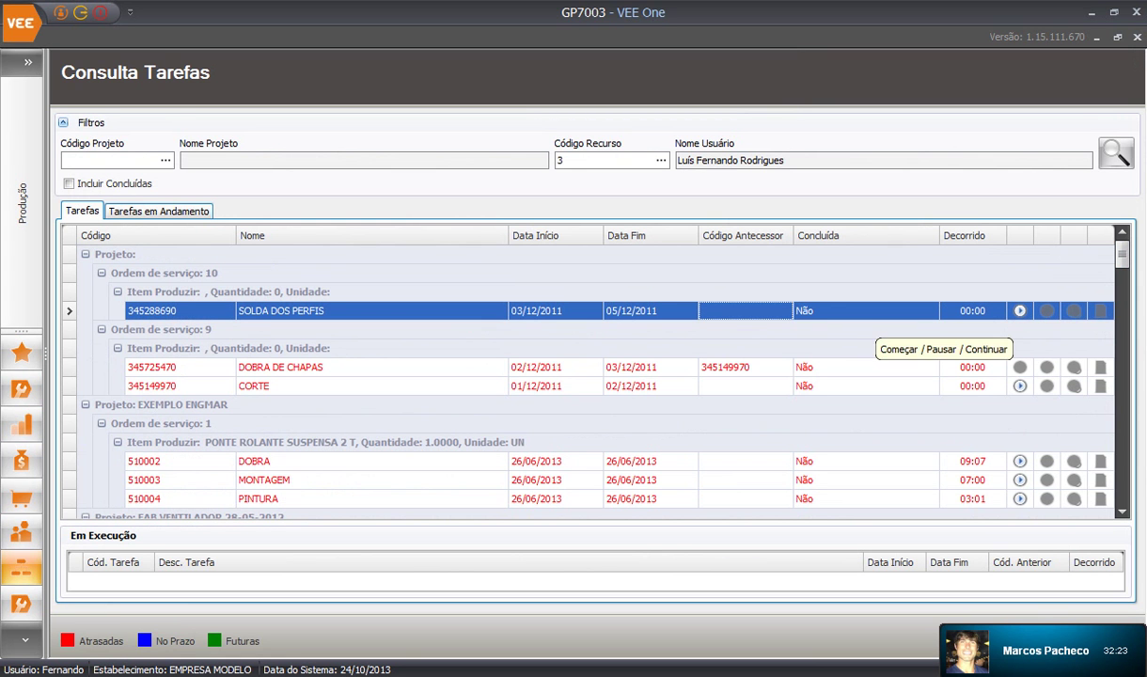
Start task 510002 DOBRA after SOLDA DOS PERFIS and CORTE are refused for lack of permission
click(1019, 310)
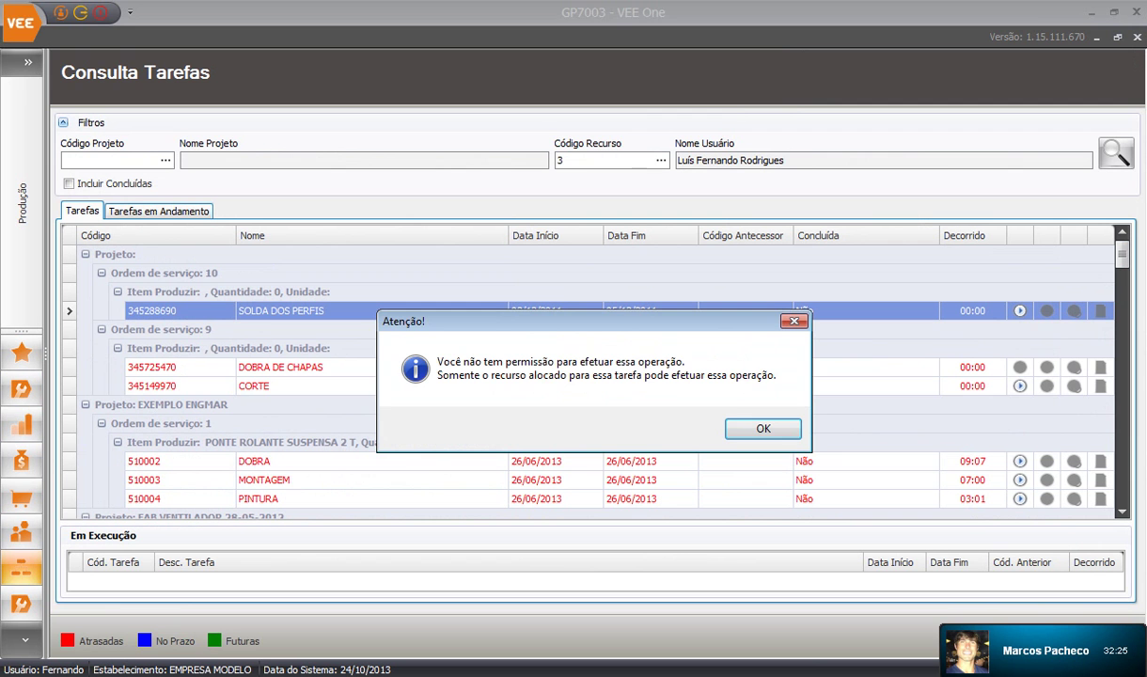
click(762, 428)
click(1019, 385)
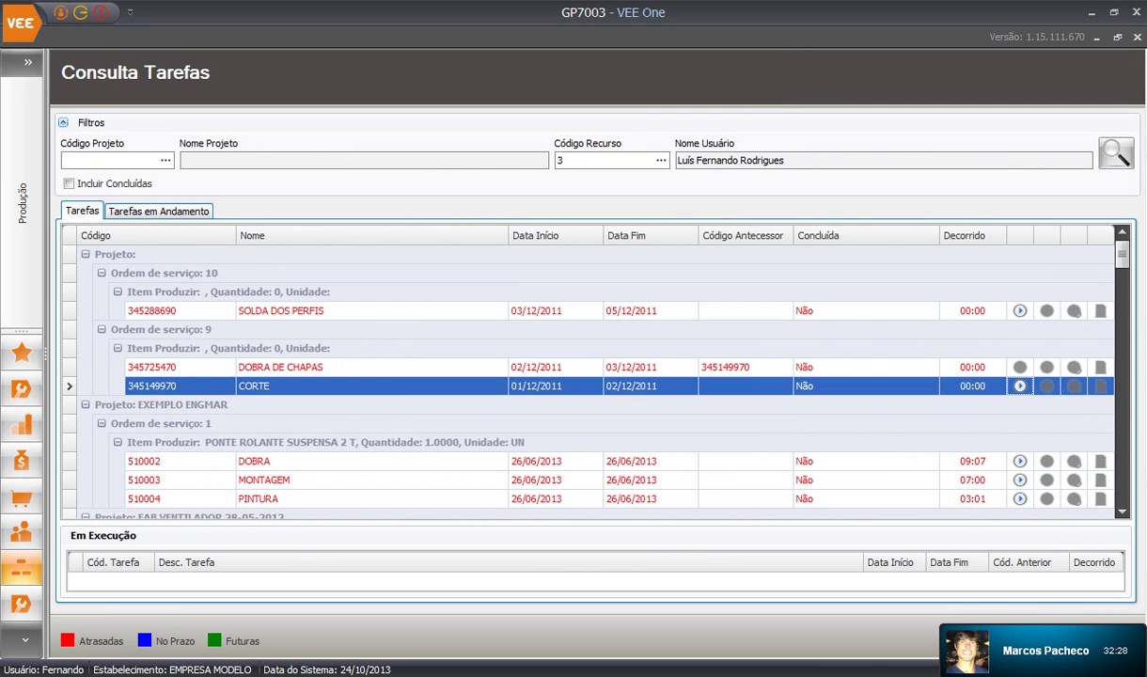
click(1019, 385)
click(761, 427)
scroll(1018, 421, down, 1)
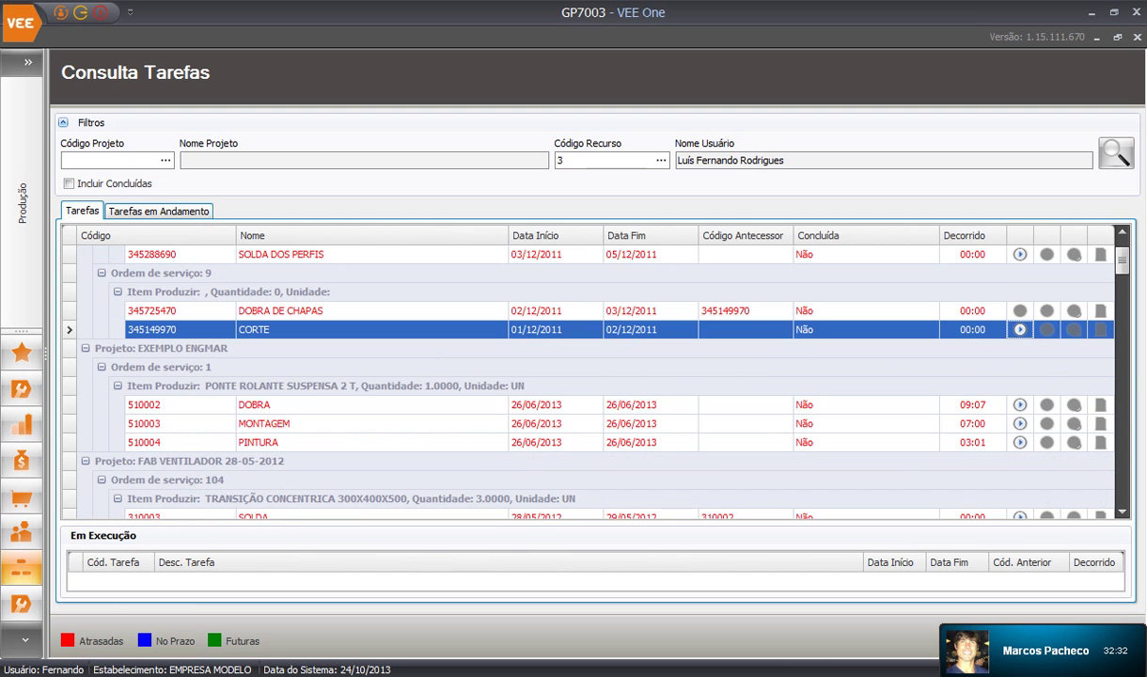
click(1019, 404)
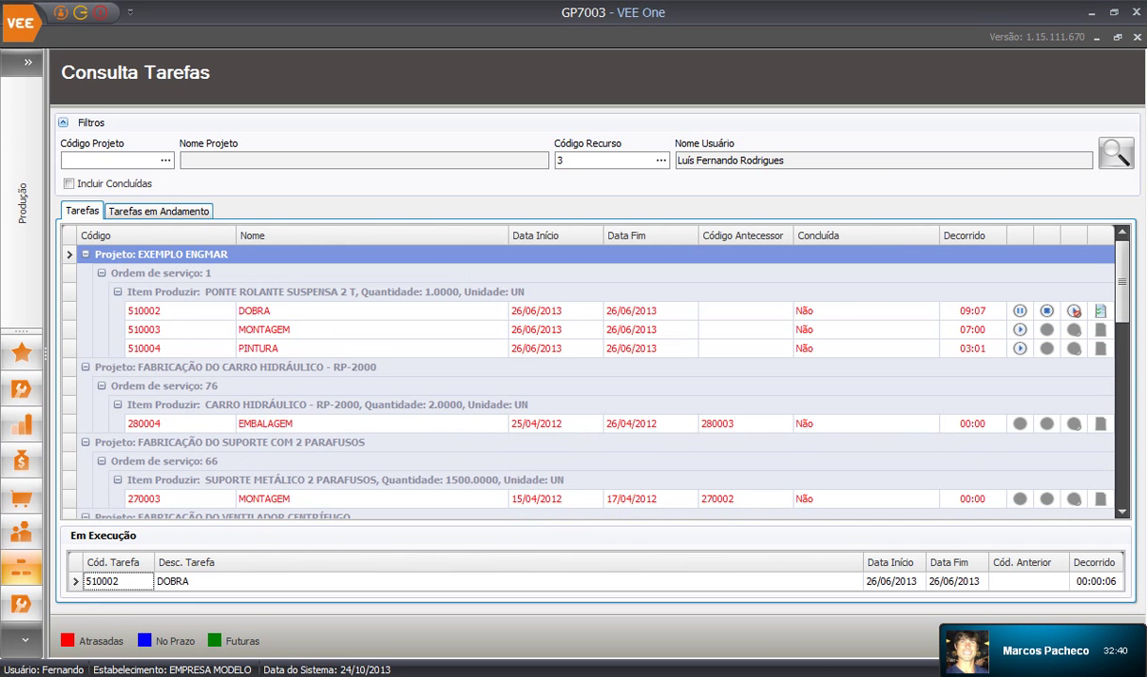
Check Tarefas em Andamento, then open the completion form for task 510002
click(159, 212)
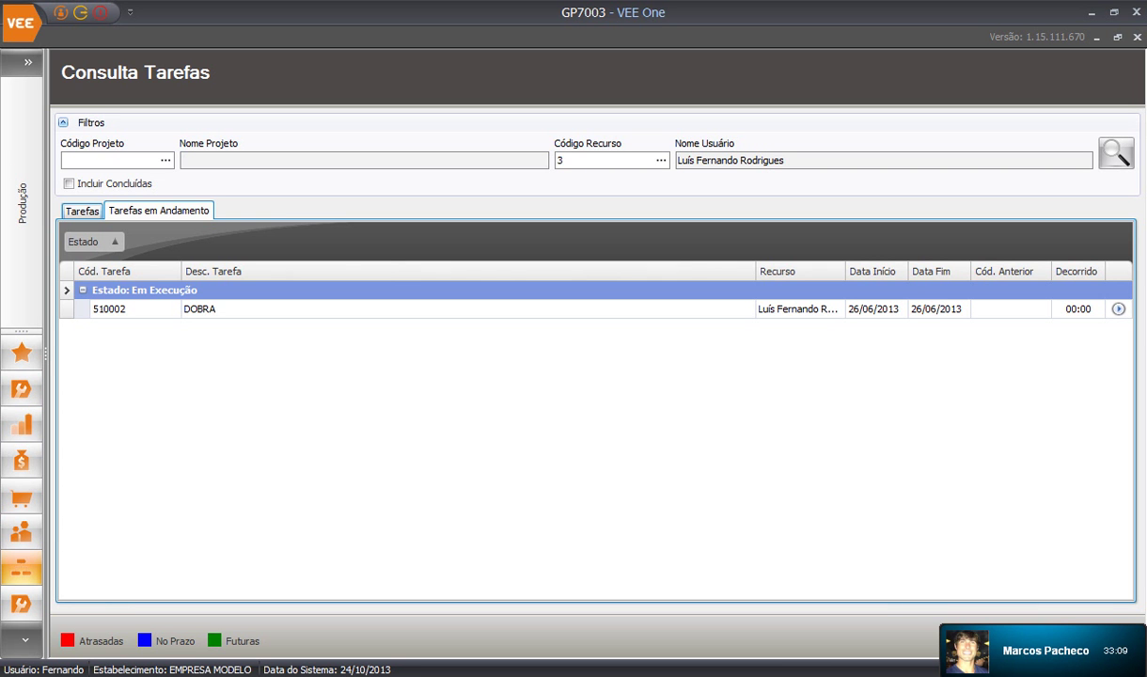
click(81, 211)
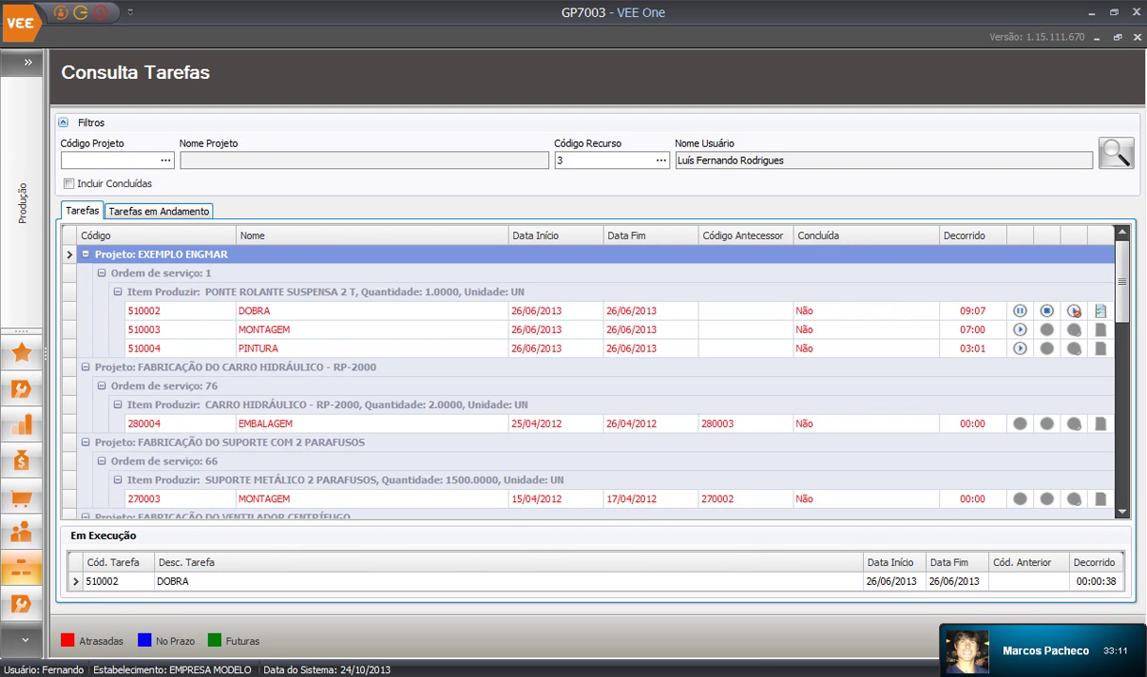
click(1046, 311)
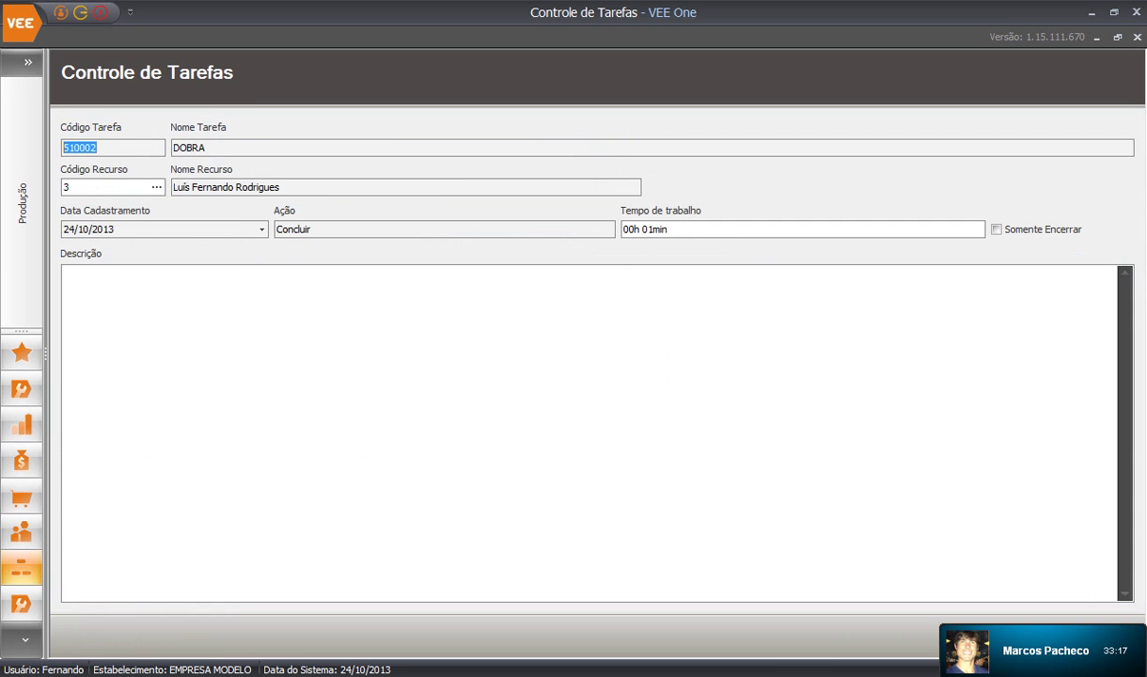
Enter 03h 01min as worked time and 'OK' as description for task 510002 DOBRA
click(27, 62)
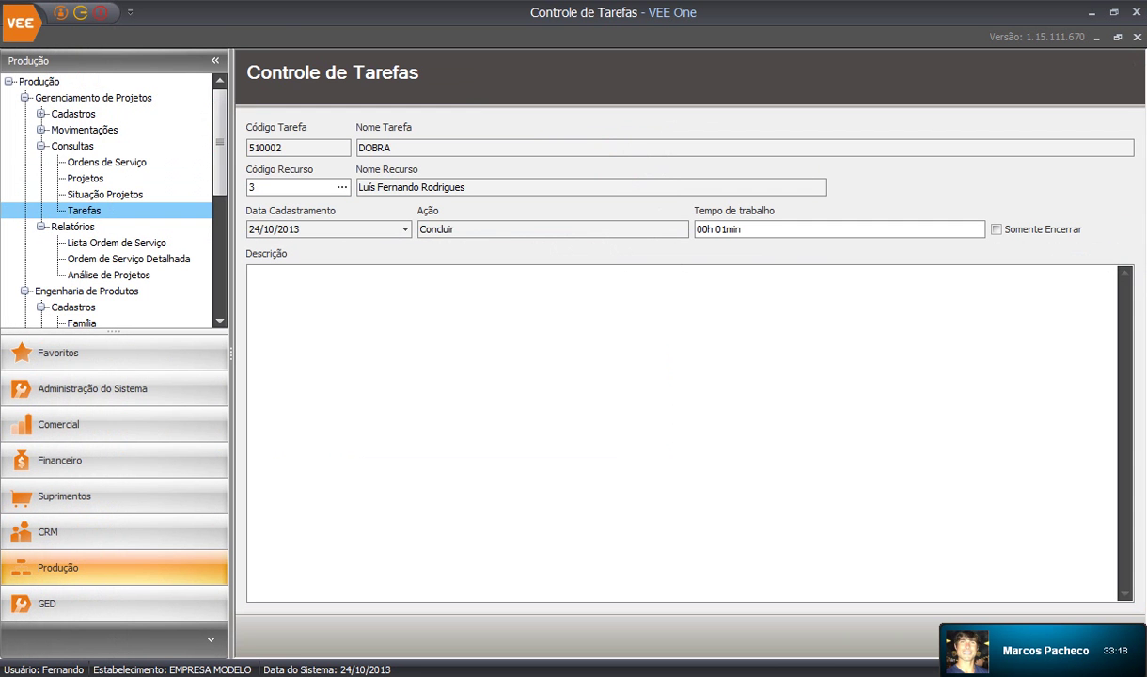
click(705, 229)
text(3)
key(Tab)
text(OK)
click(1116, 38)
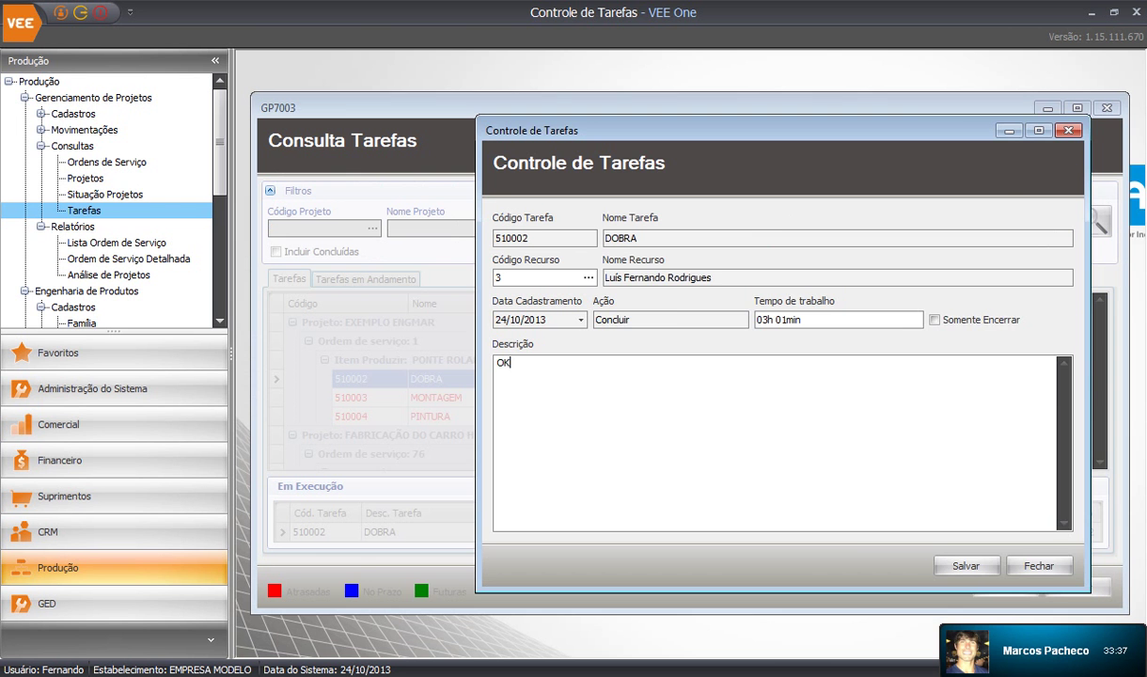
drag(799, 128, 686, 92)
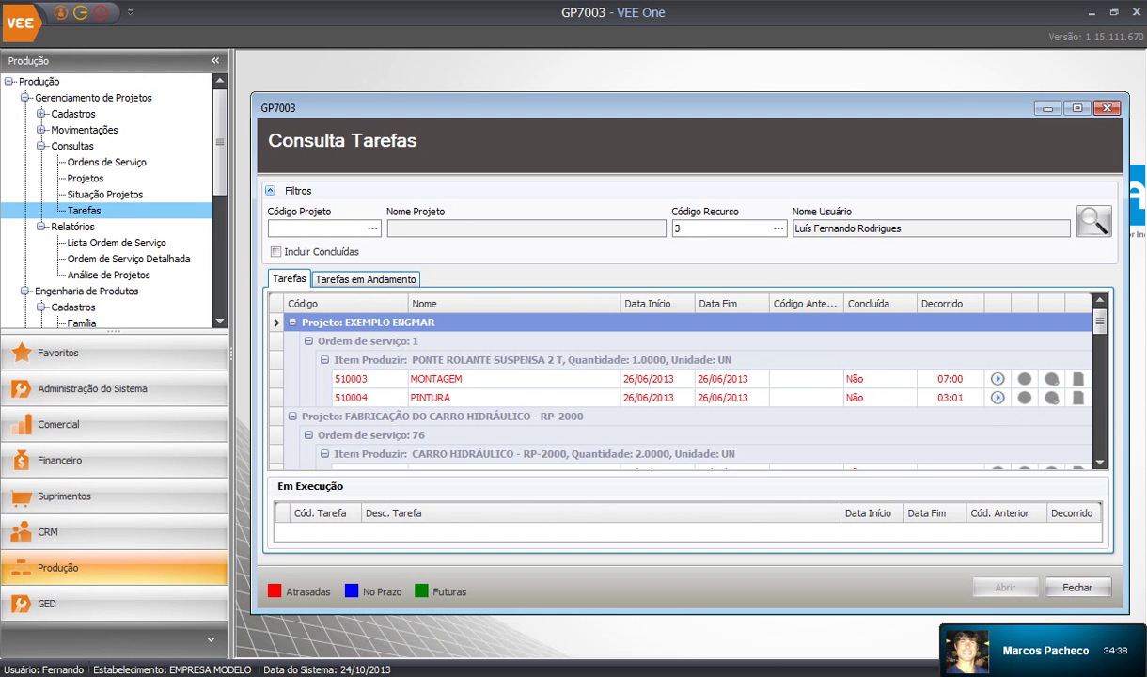
Select 510004 PINTURA, scroll the task list, and close Consulta Tarefas with Escape
click(515, 398)
scroll(515, 398, down, 12)
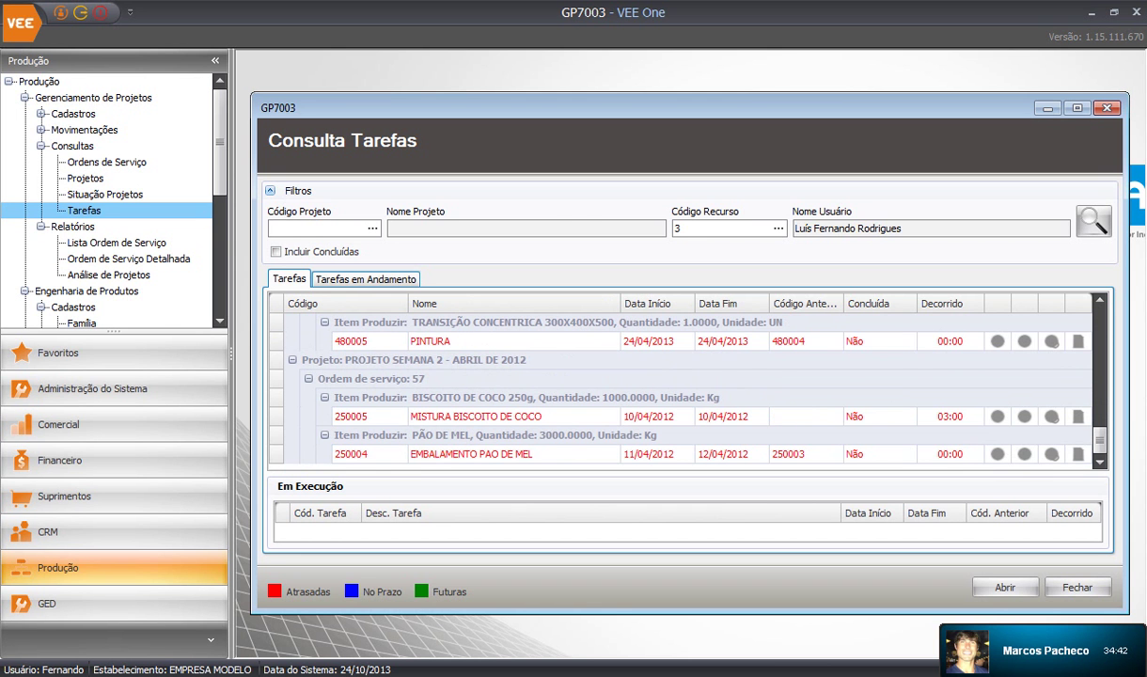
scroll(684, 385, up, 10)
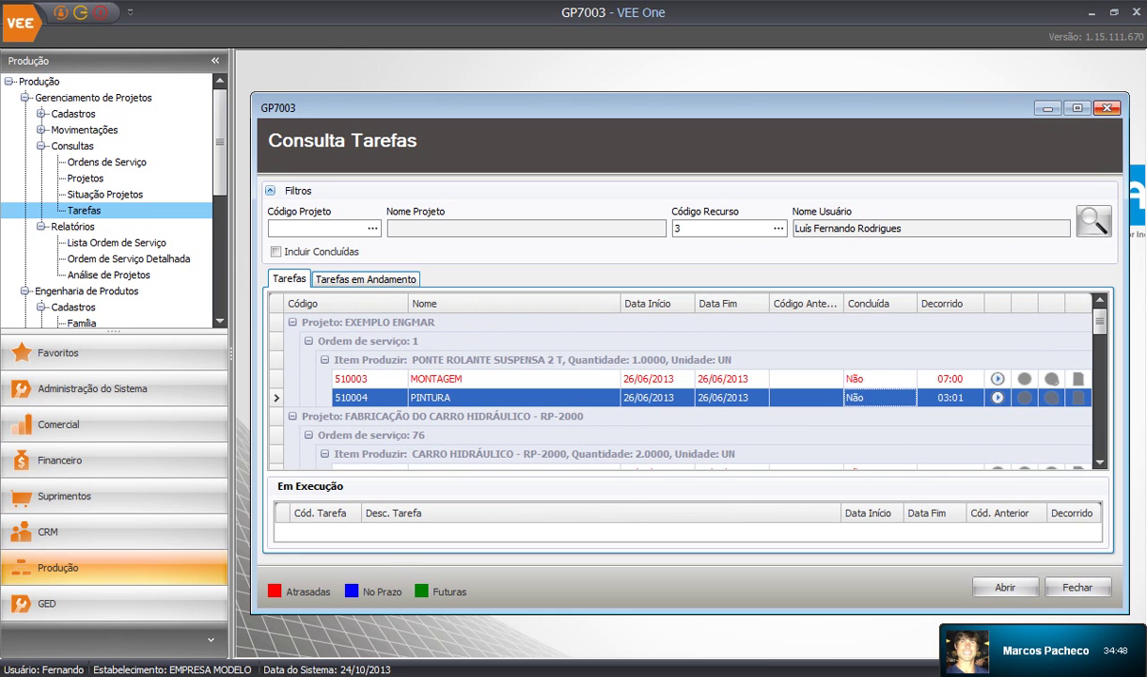
key(Escape)
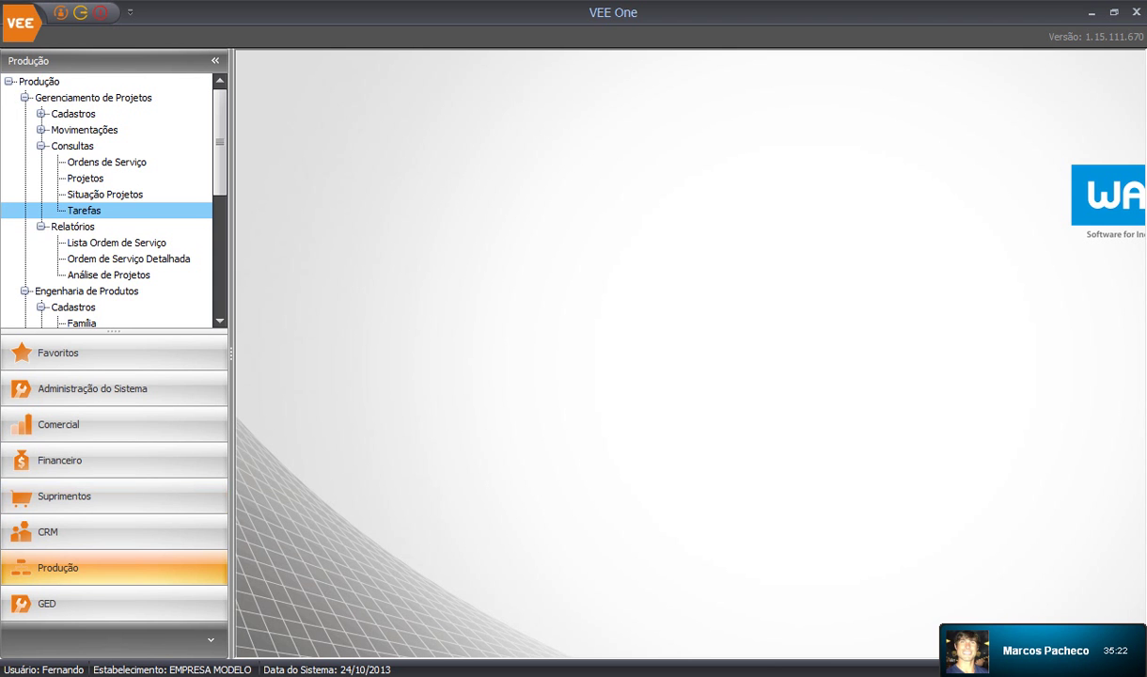
Open Suprimentos > Recebimento > Movimentações > Recebimento de Materiais (RE3000)
click(64, 496)
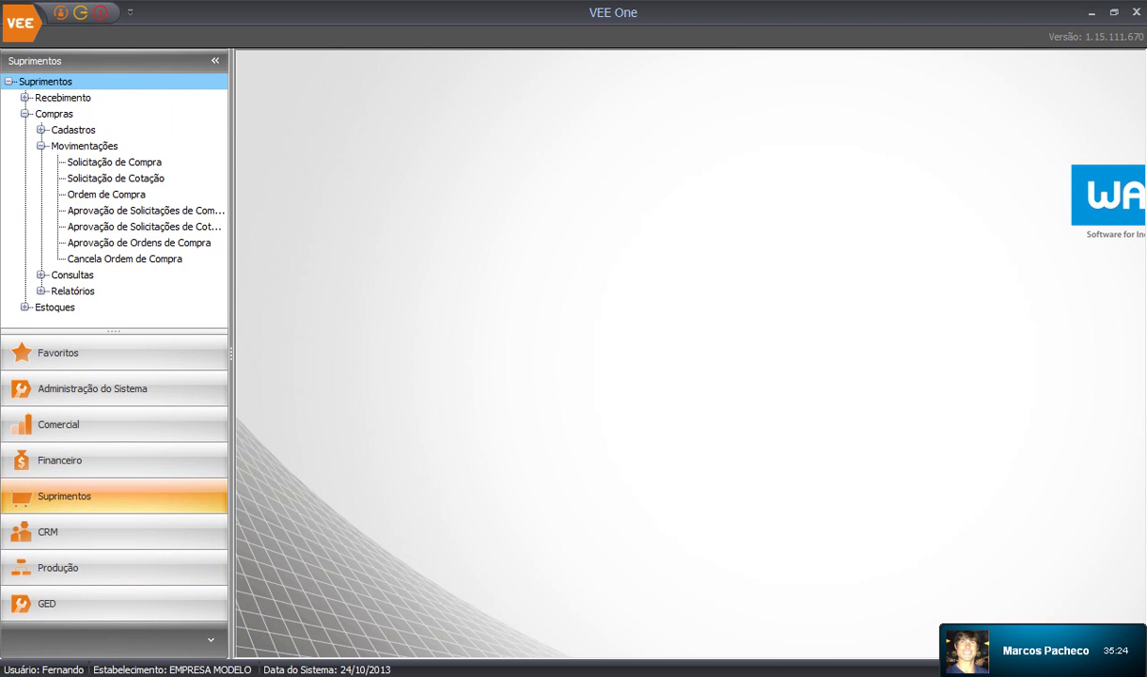
click(26, 114)
click(25, 98)
click(41, 129)
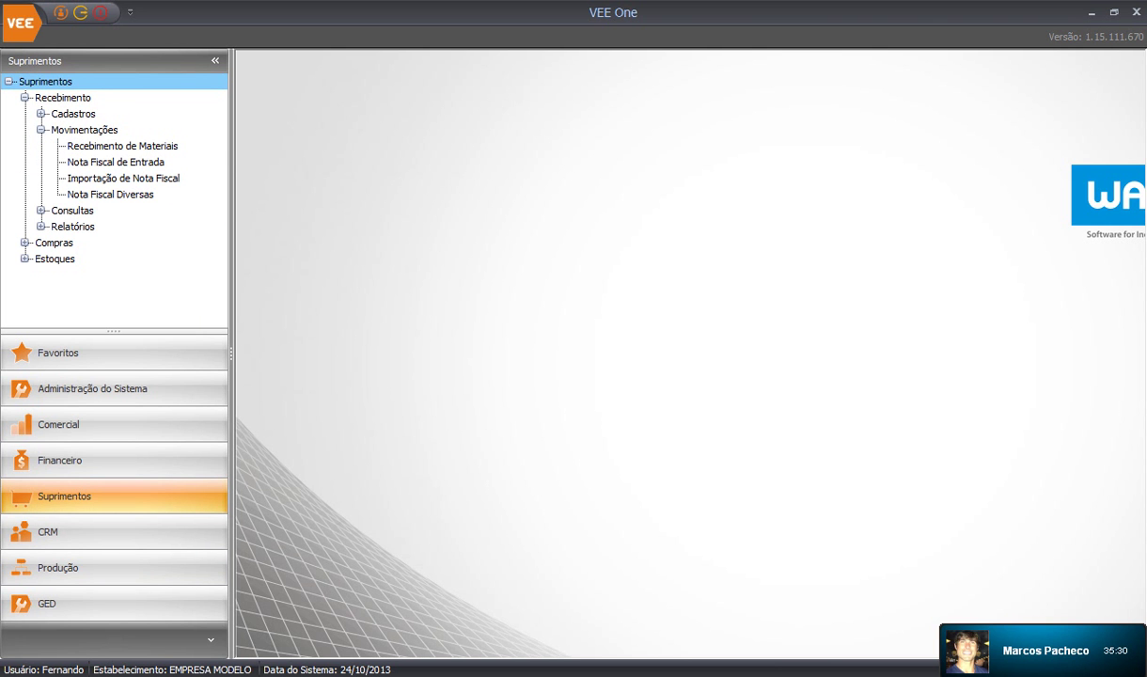
click(123, 145)
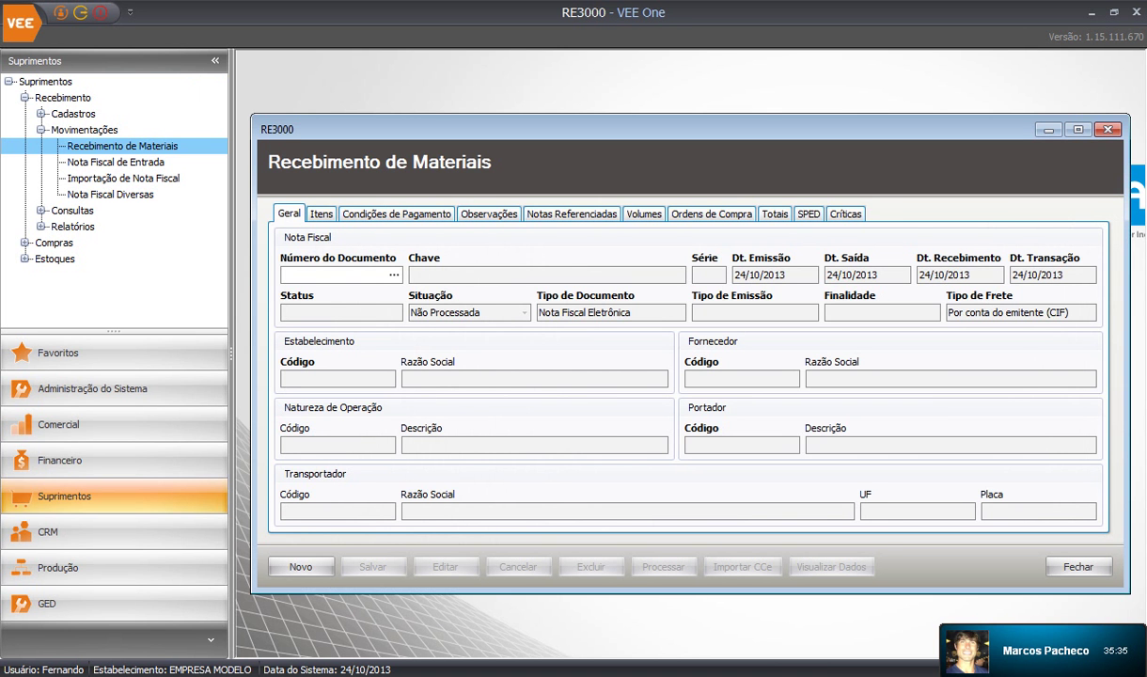
Browse the receipt's Itens, Condições de Pagamento, Ordens de Compra and Volumes tabs, then close the form
click(321, 213)
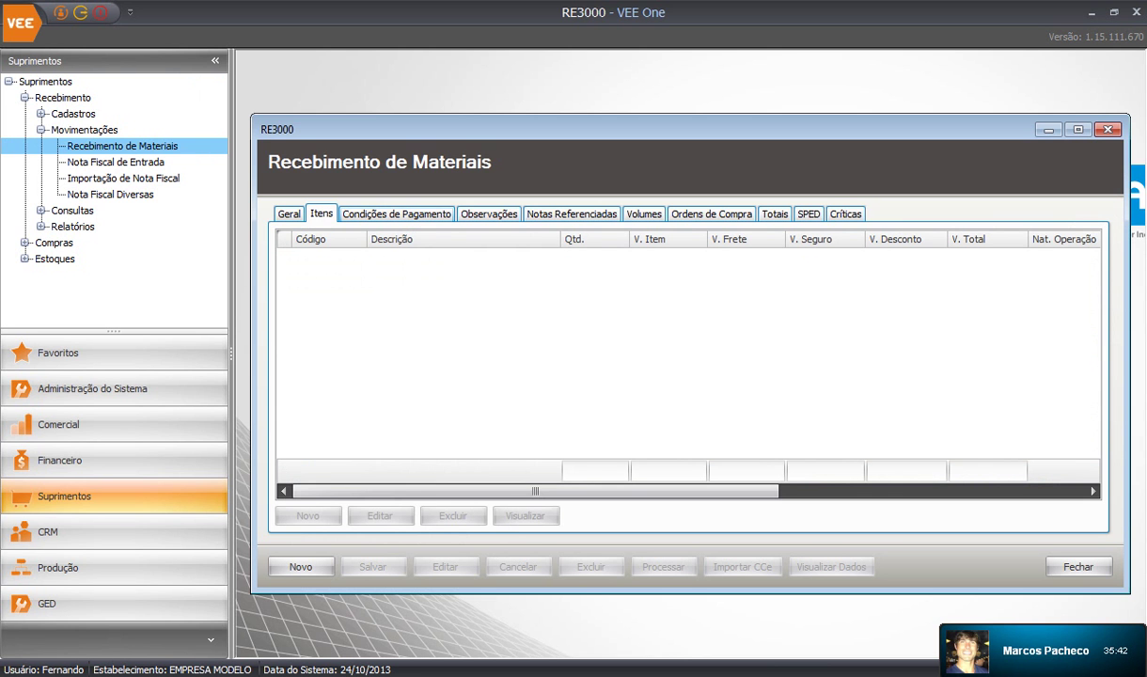
click(397, 214)
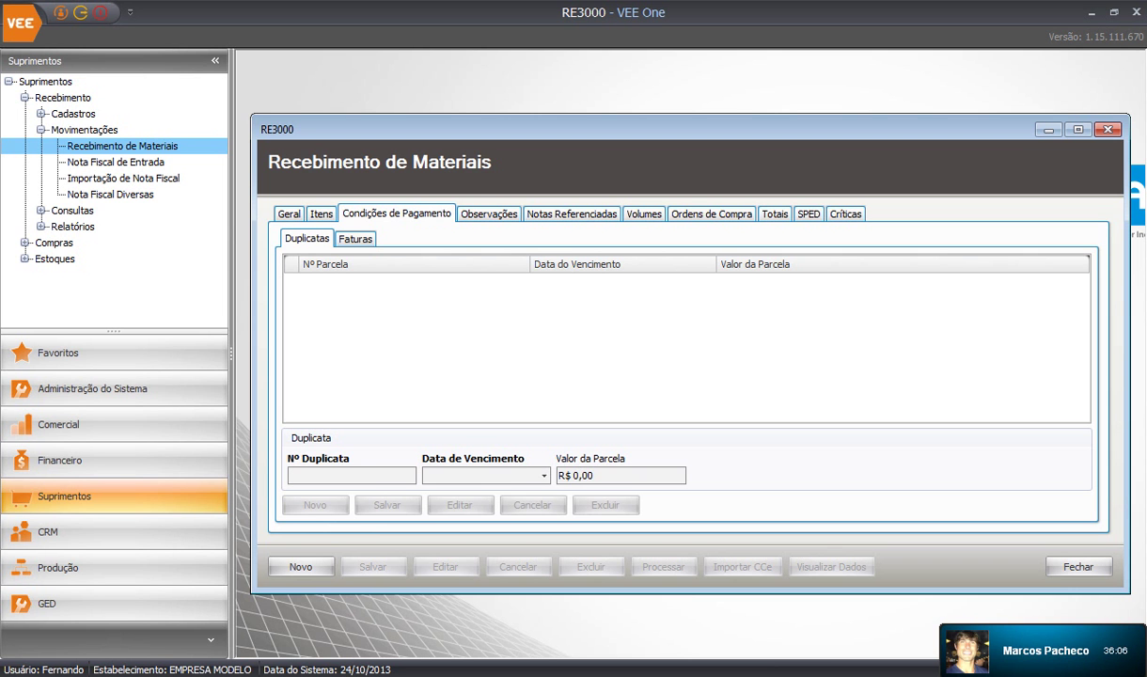
click(711, 214)
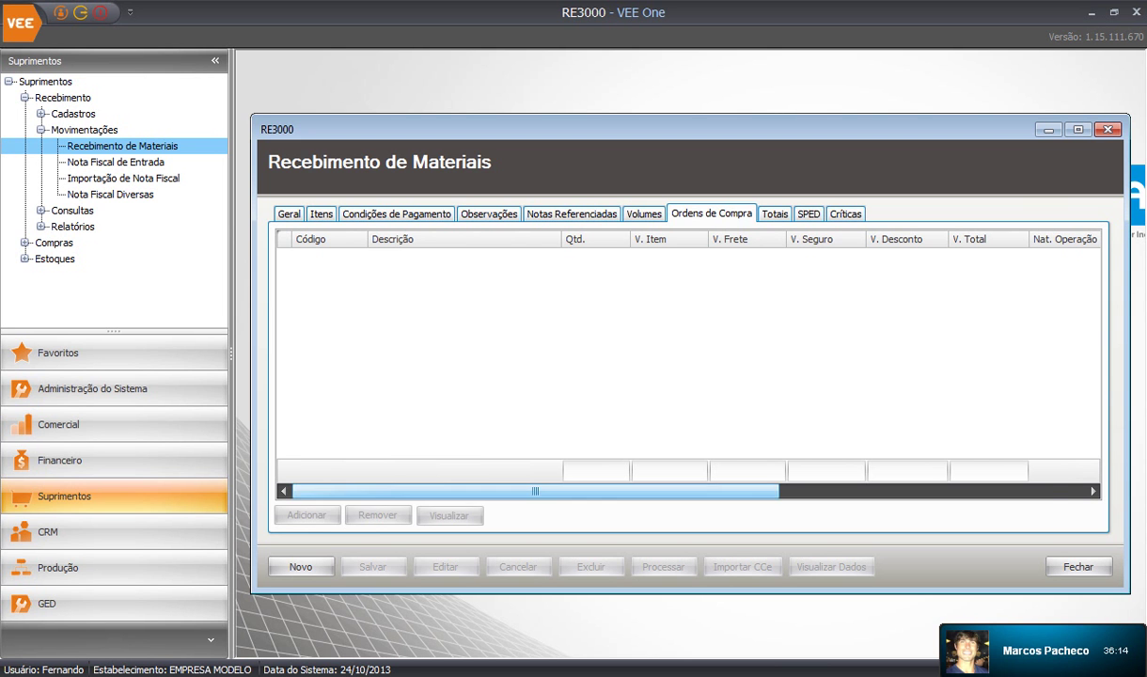
mouse_move(535, 490)
mouse_down()
mouse_move(840, 490)
mouse_move(535, 491)
mouse_up()
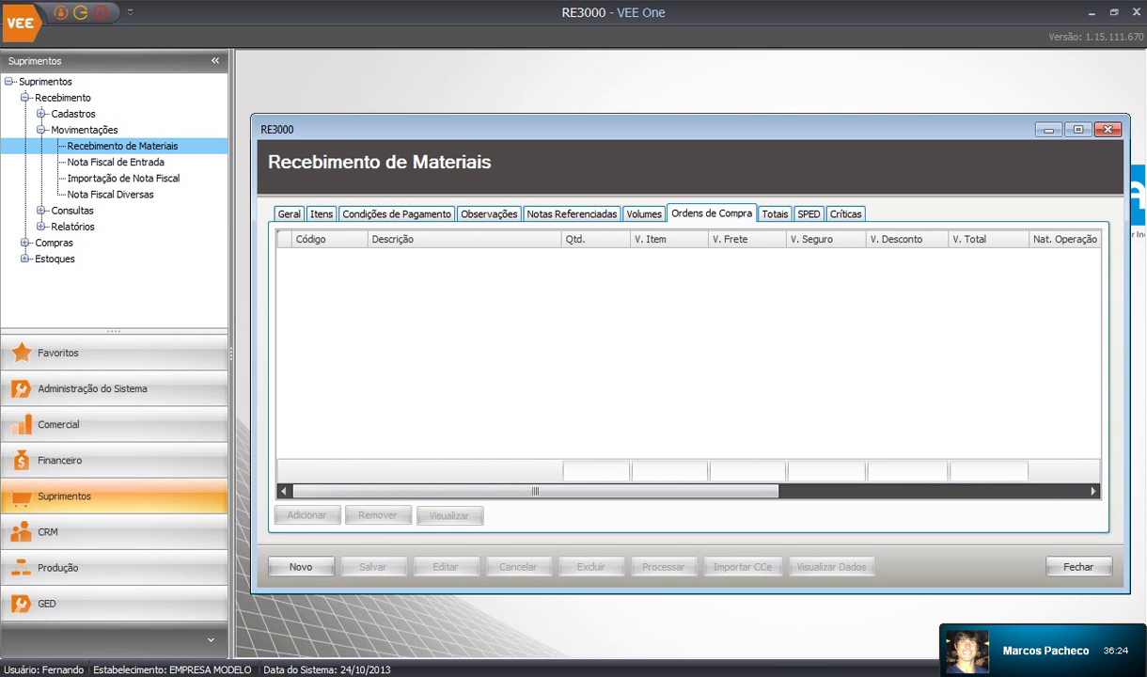
click(644, 214)
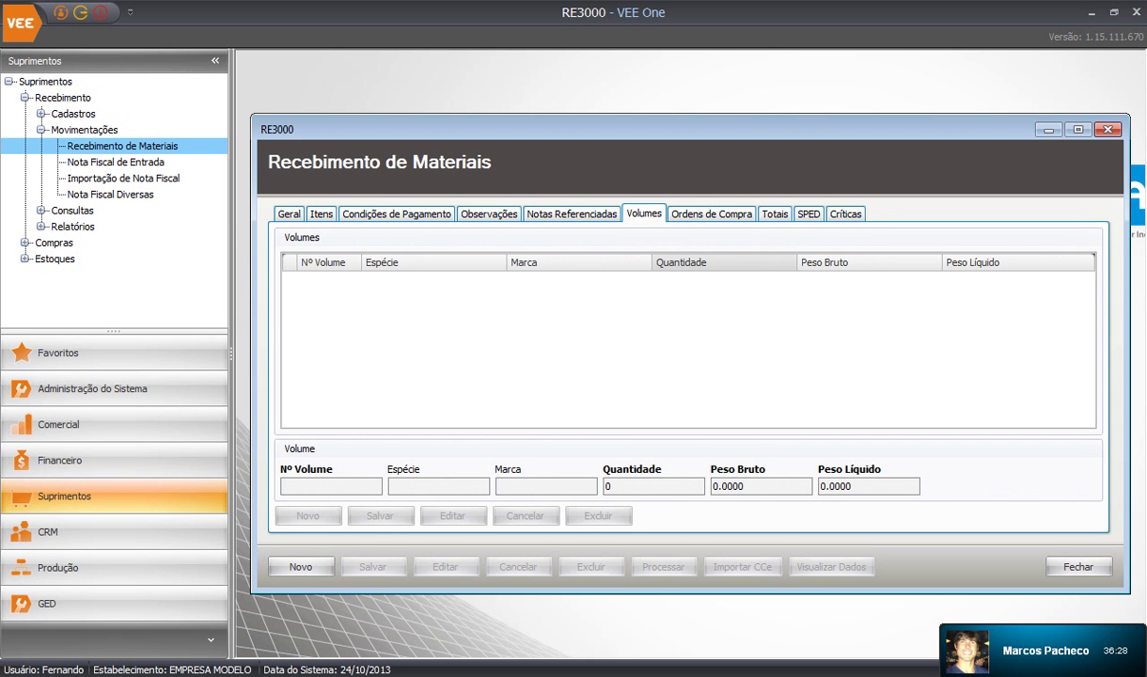
click(712, 213)
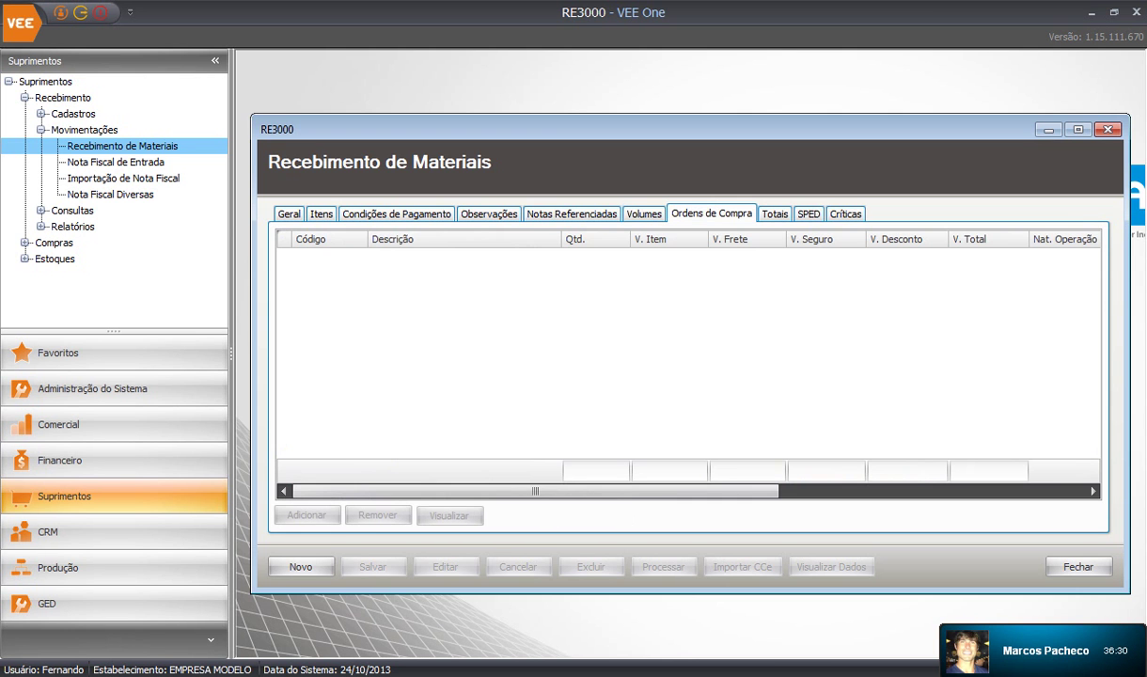
click(1107, 130)
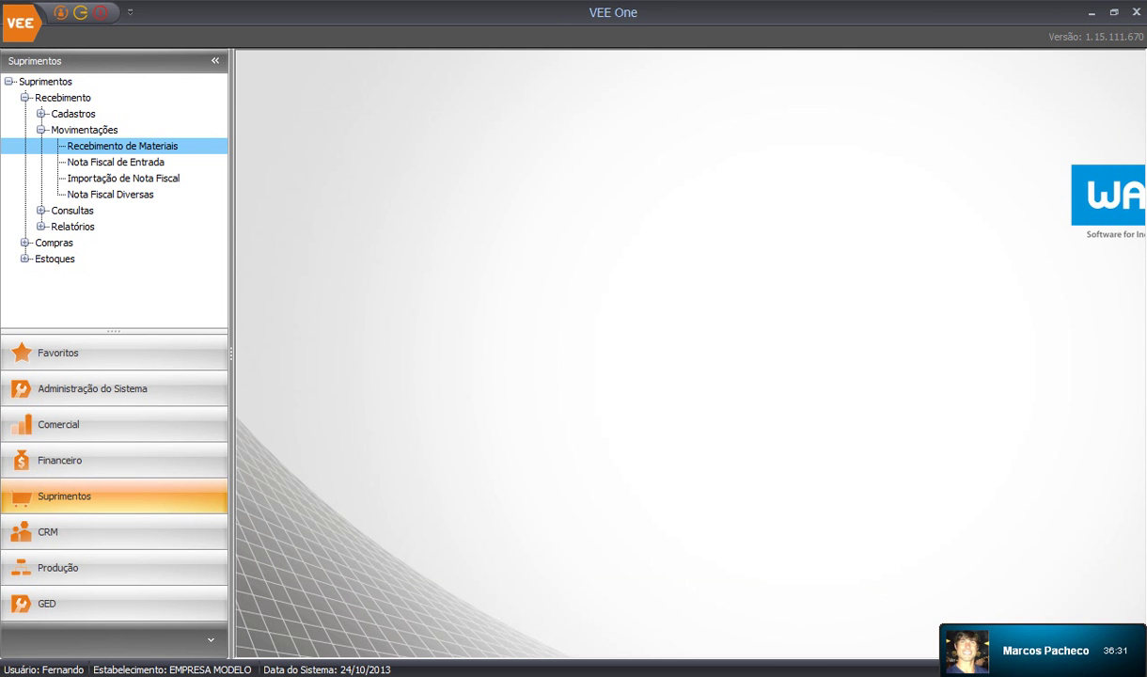
click(26, 98)
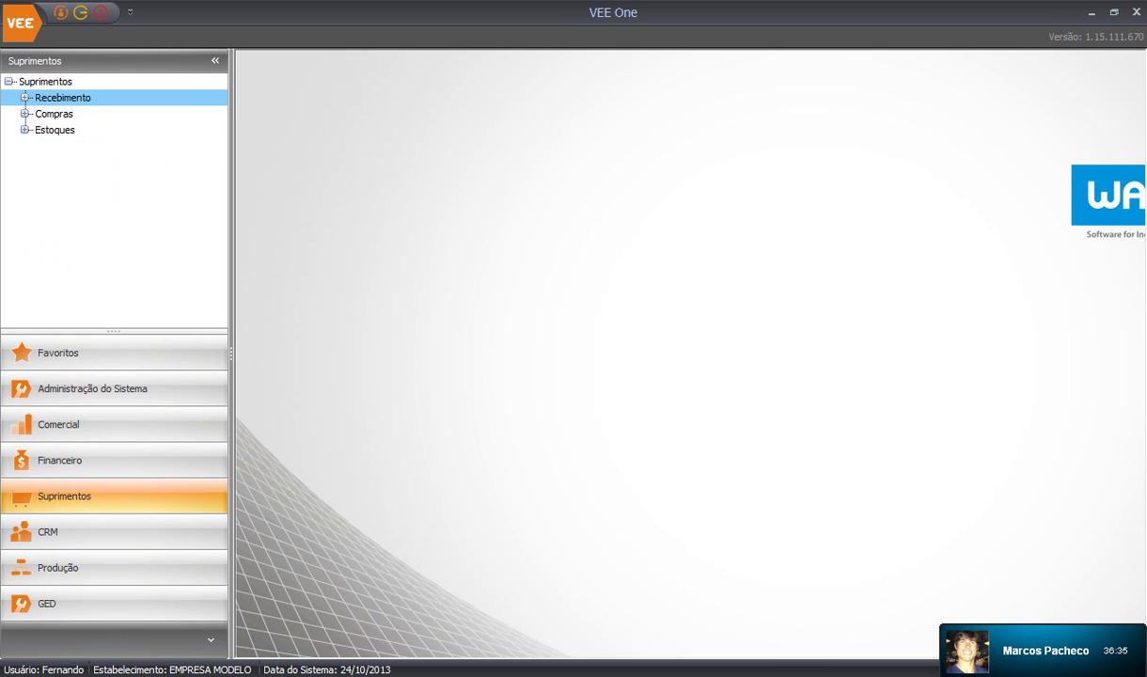
Expand Compras > Cadastros in the navigation tree and open the Usuário de Compras (CO0110) register
double_click(53, 114)
click(26, 307)
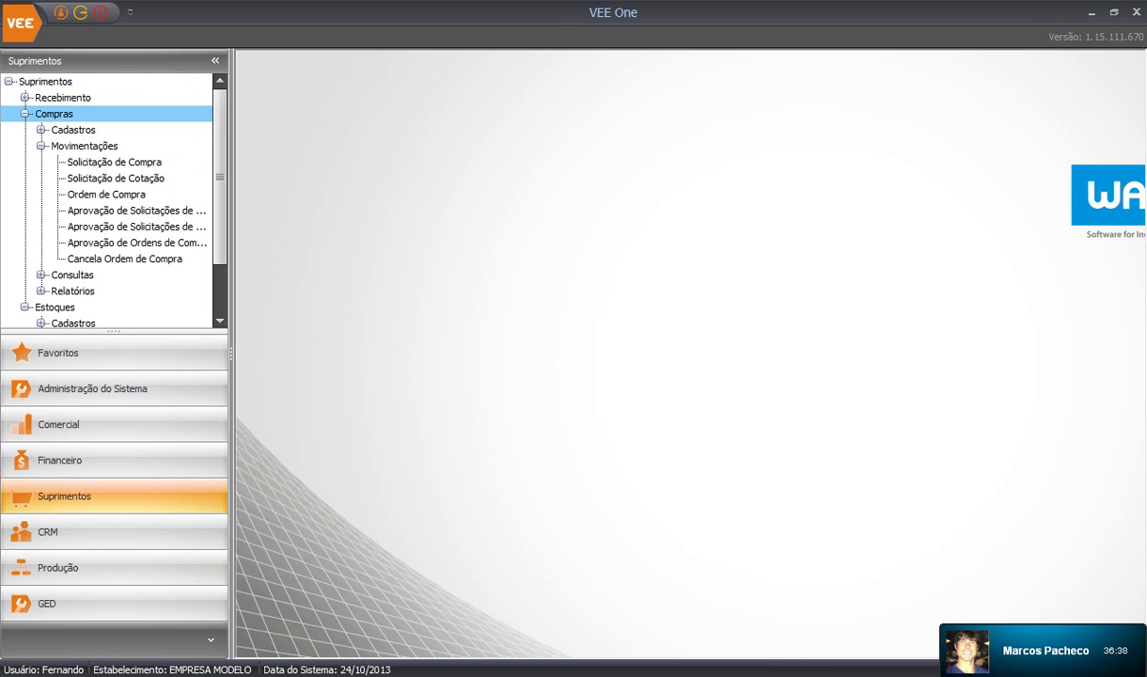
click(25, 98)
scroll(107, 200, down, 4)
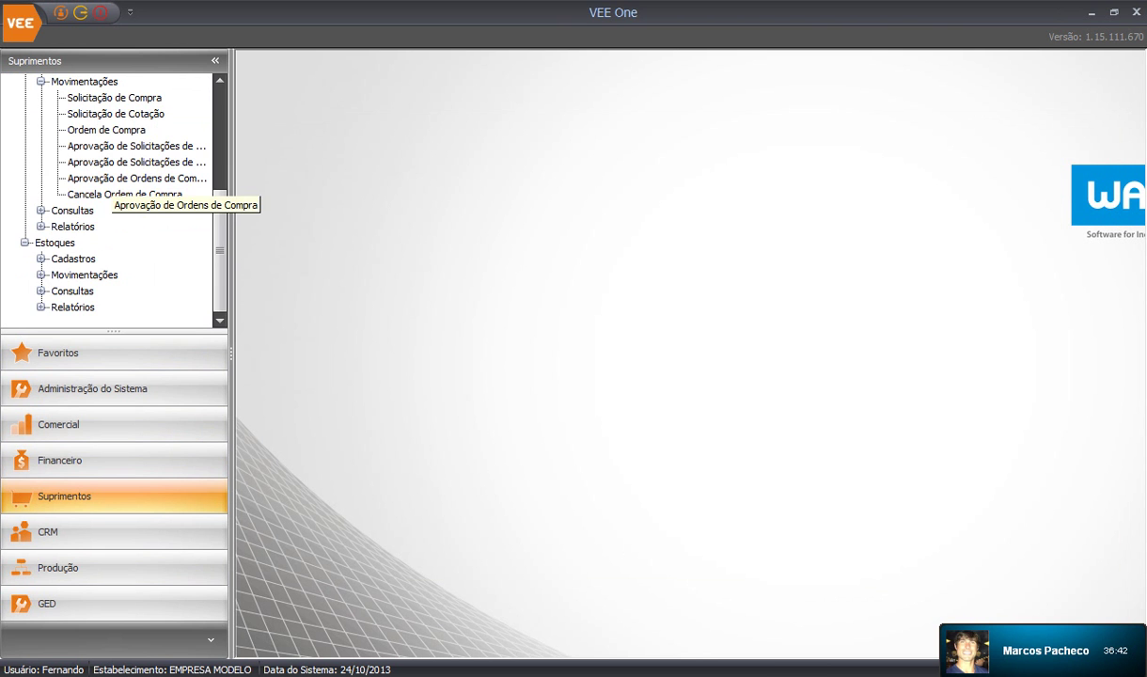
scroll(106, 200, up, 4)
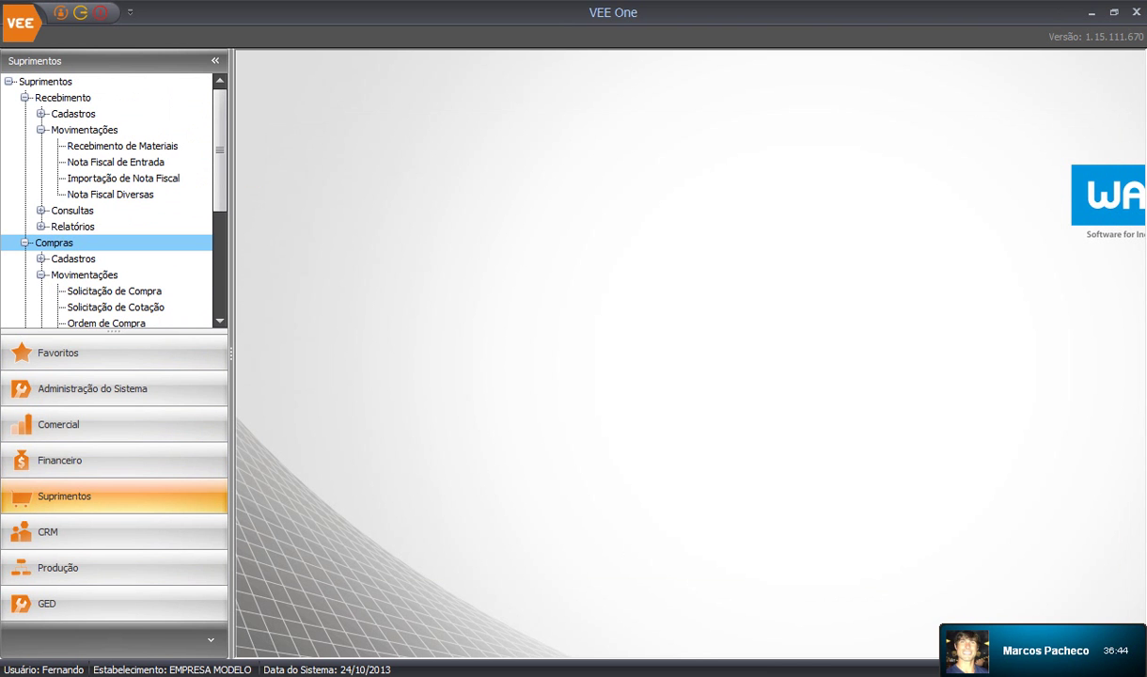
click(40, 274)
scroll(41, 267, down, 1)
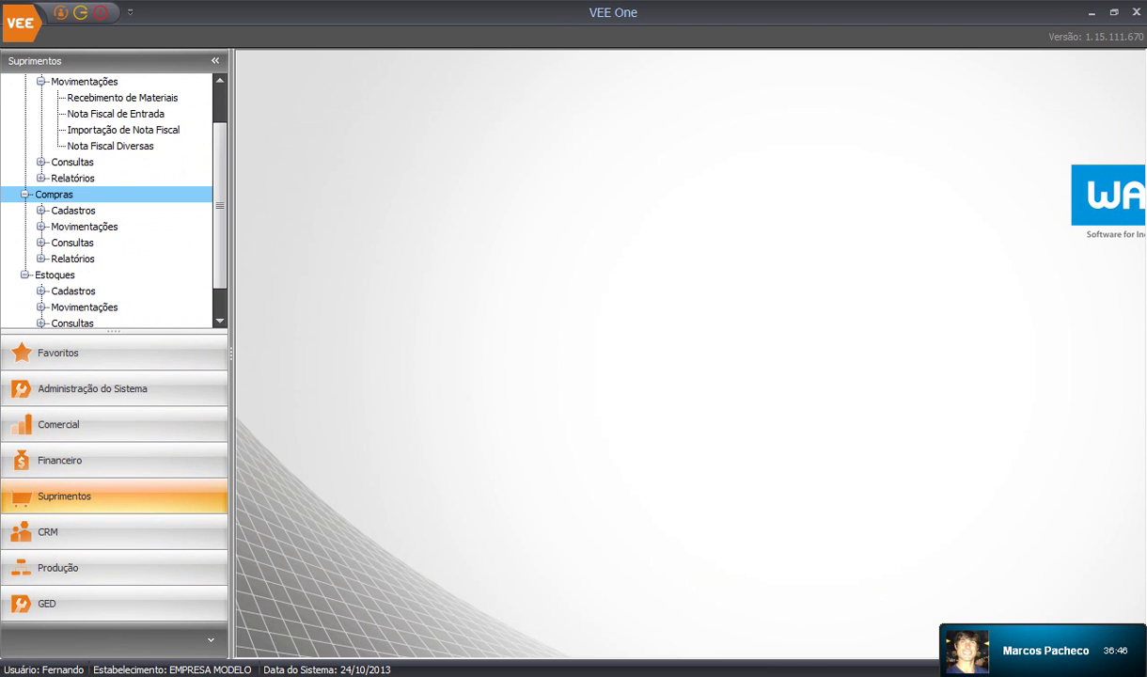
click(40, 210)
scroll(106, 200, down, 2)
scroll(107, 200, down, 1)
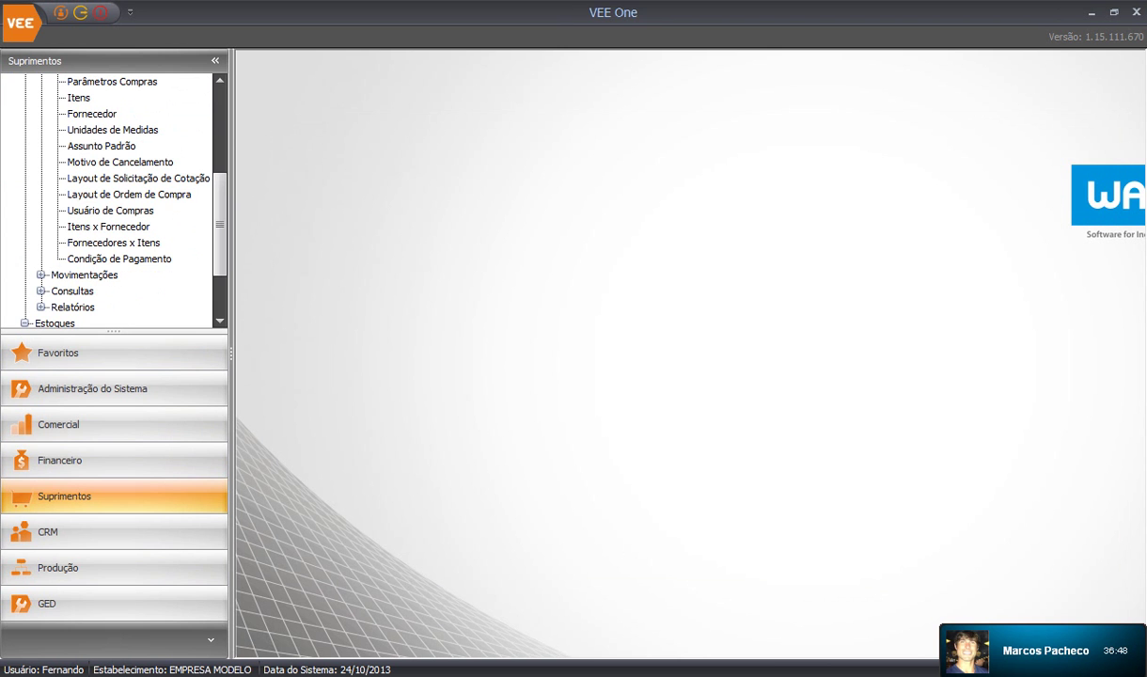
double_click(109, 210)
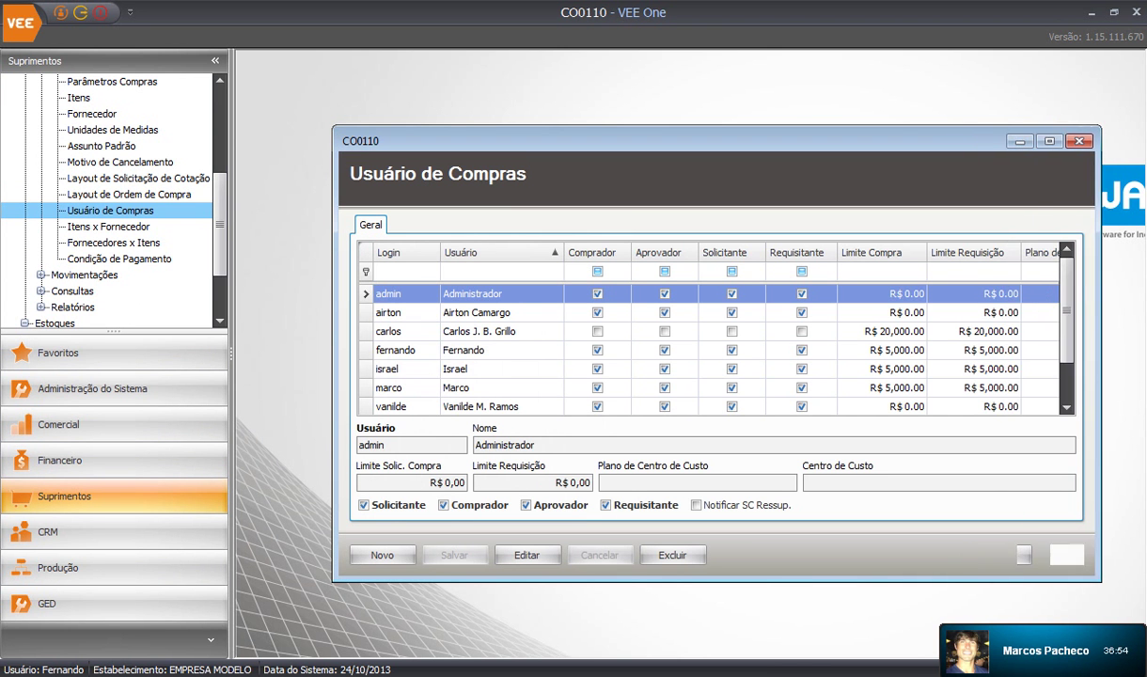
scroll(721, 340, down, 1)
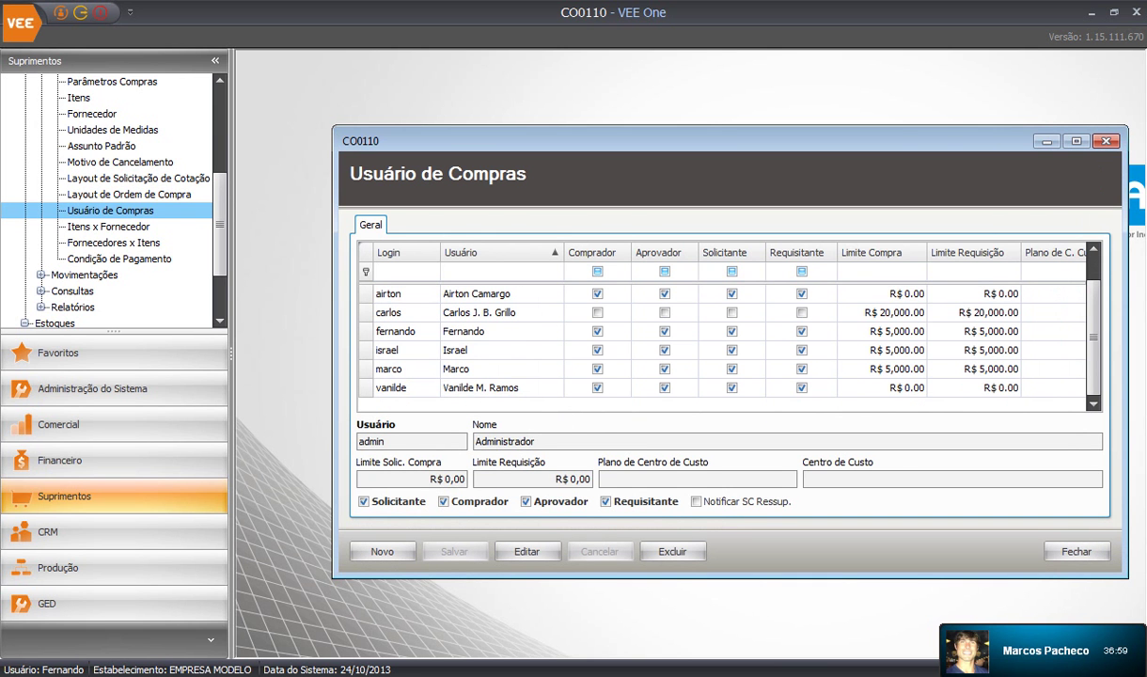
click(501, 349)
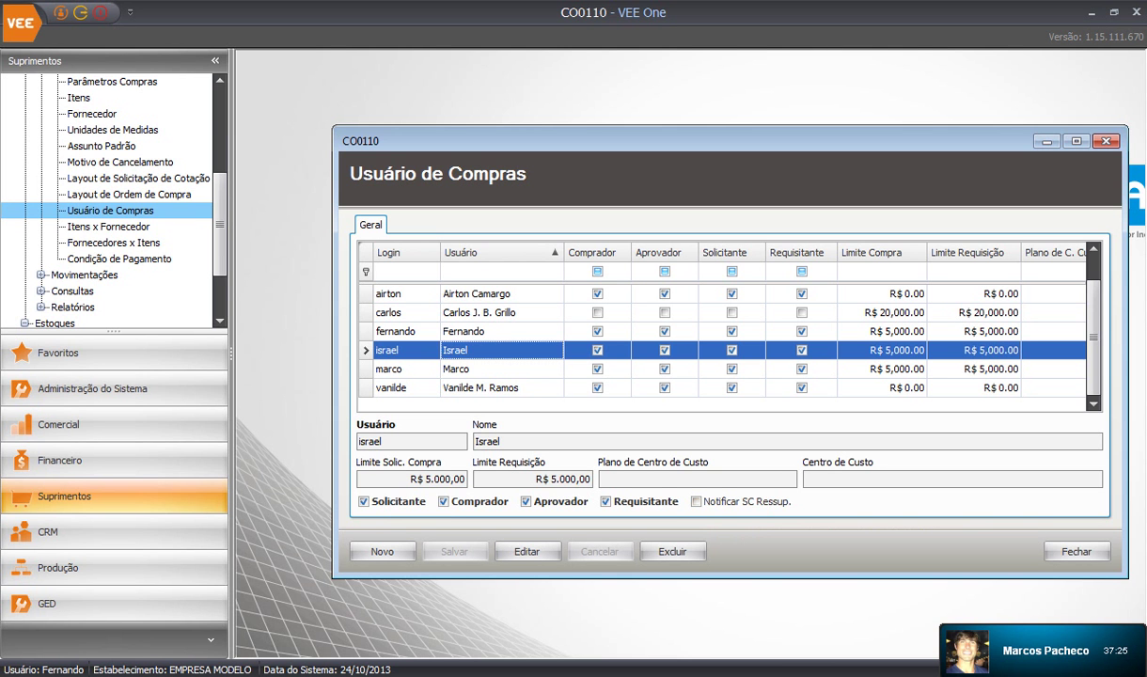
click(1106, 141)
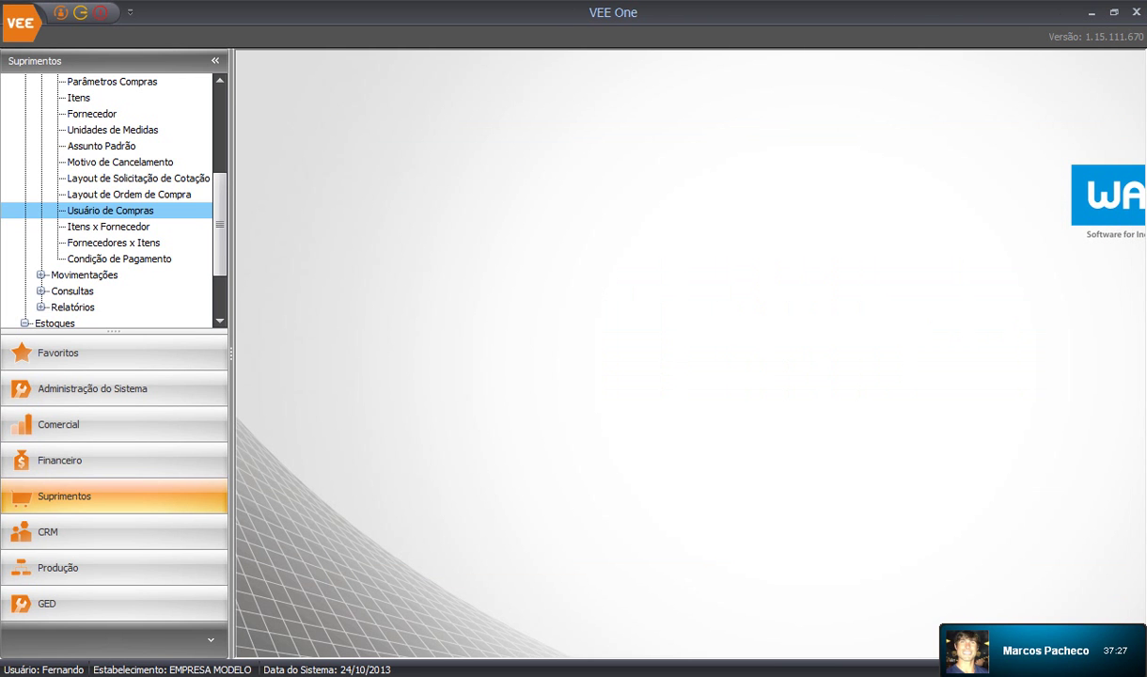
Open Fornecedores x Itens and filter the supplier Nome by 'pro' to show PRONOVA
scroll(108, 197, up, 1)
scroll(109, 197, down, 1)
click(113, 243)
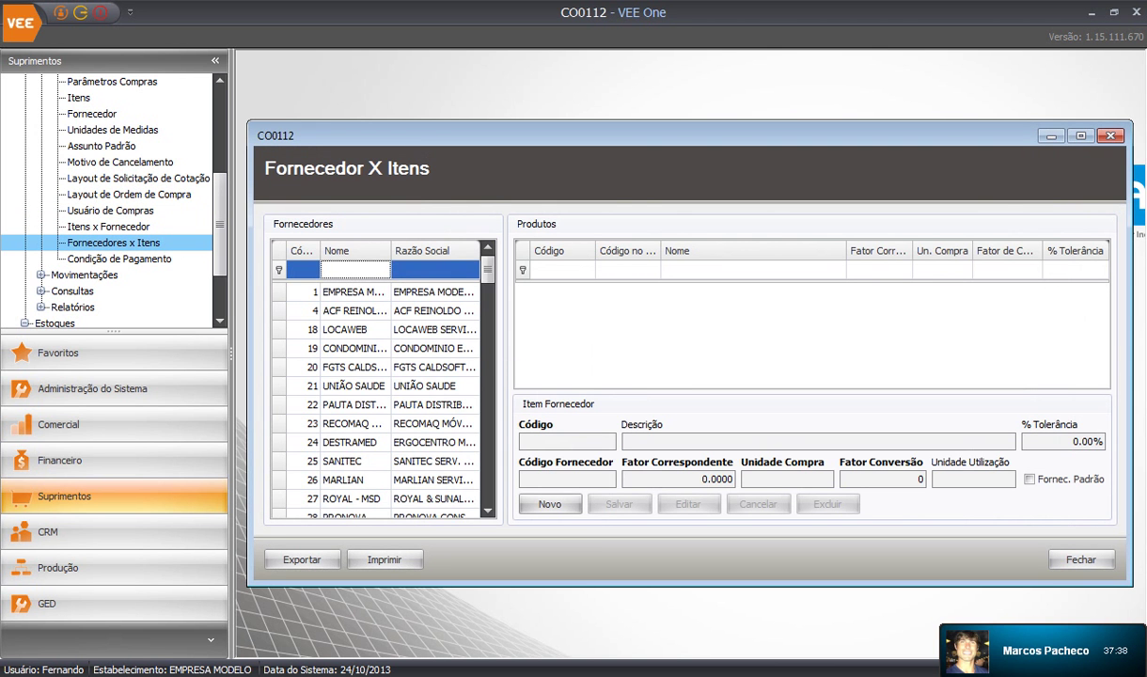
text(pro)
key(Down)
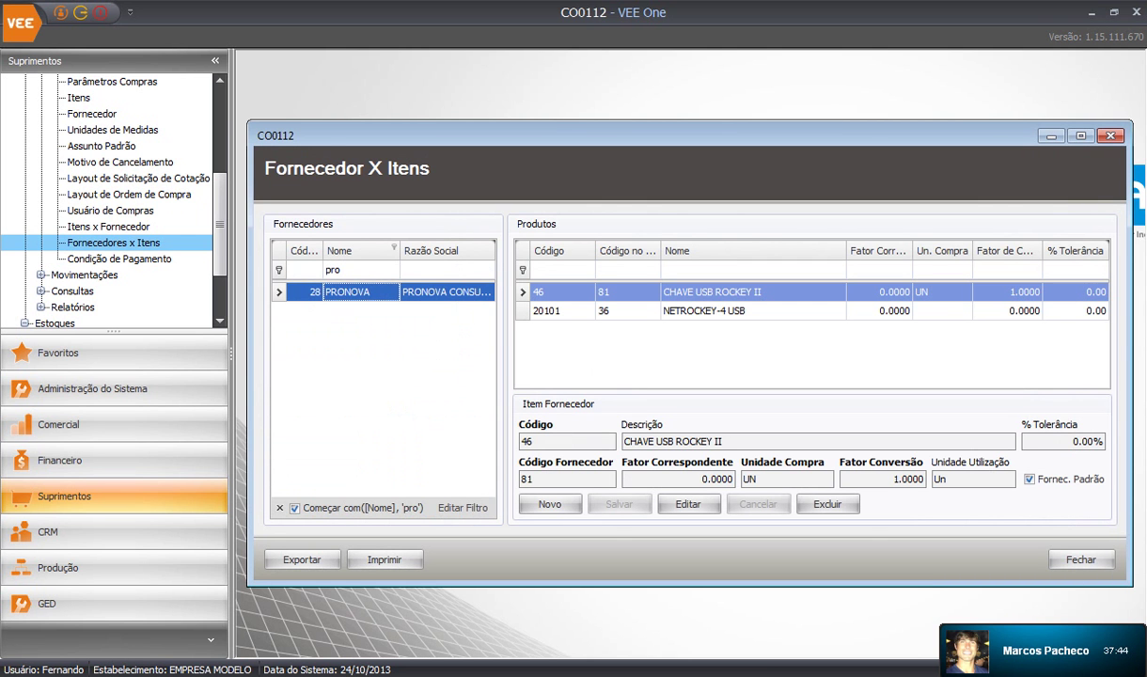
Inspect PRONOVA's two linked USB products, noting item code 46 and supplier code 81, then close
click(709, 311)
click(710, 292)
click(710, 311)
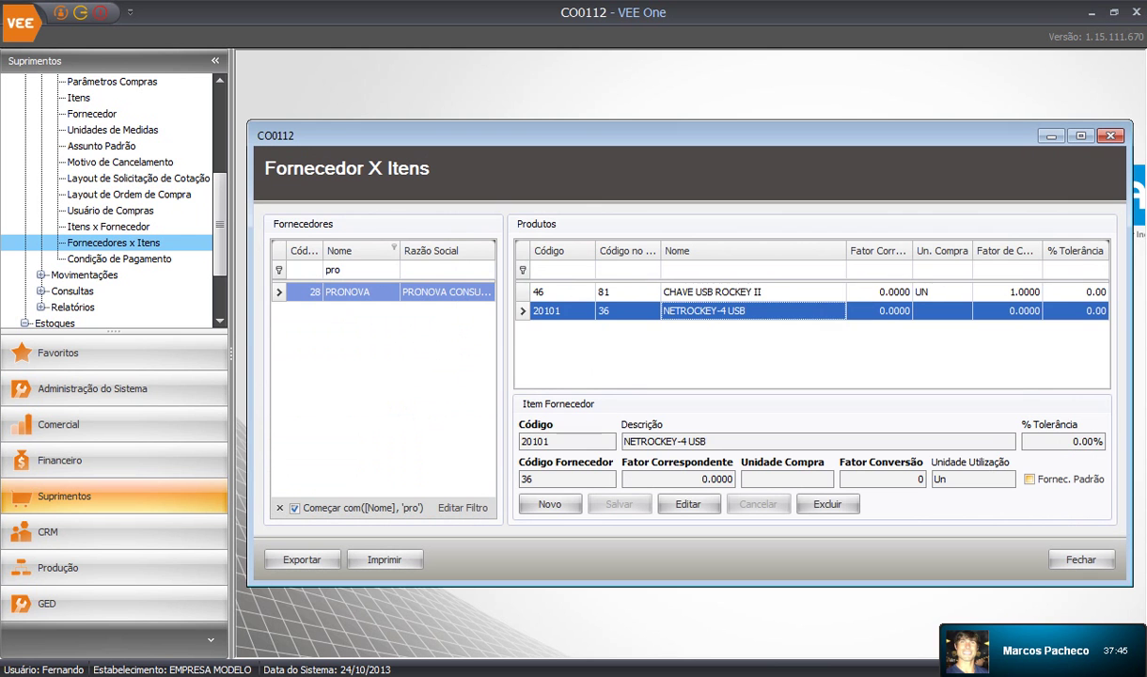
click(709, 293)
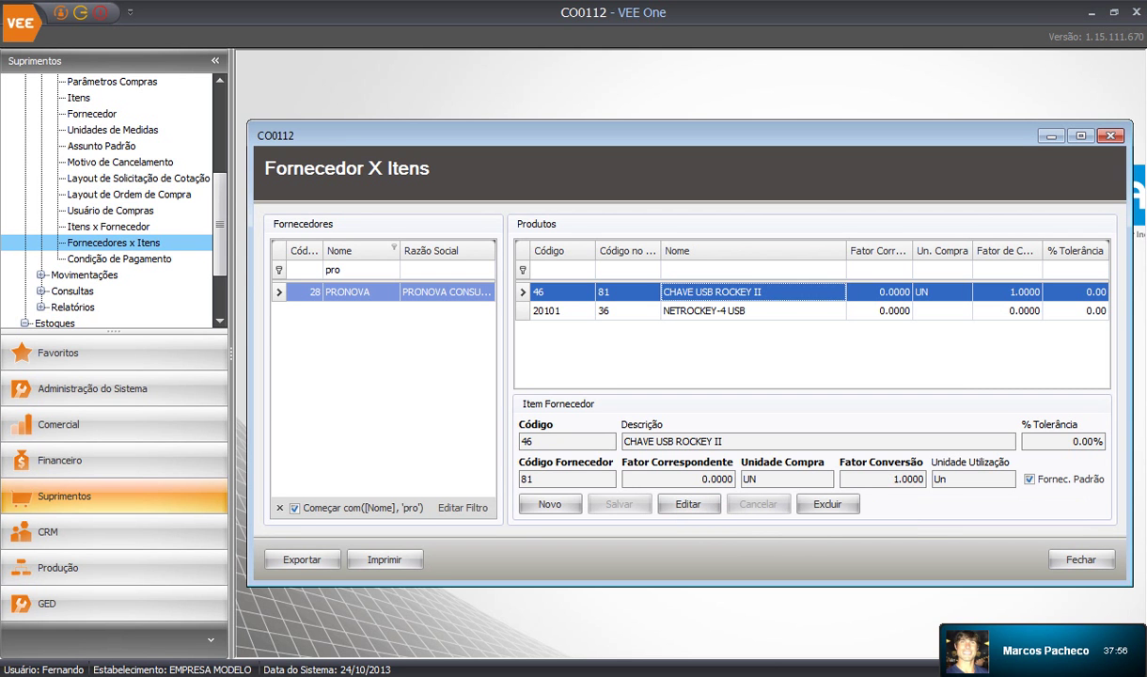
click(555, 441)
click(555, 441)
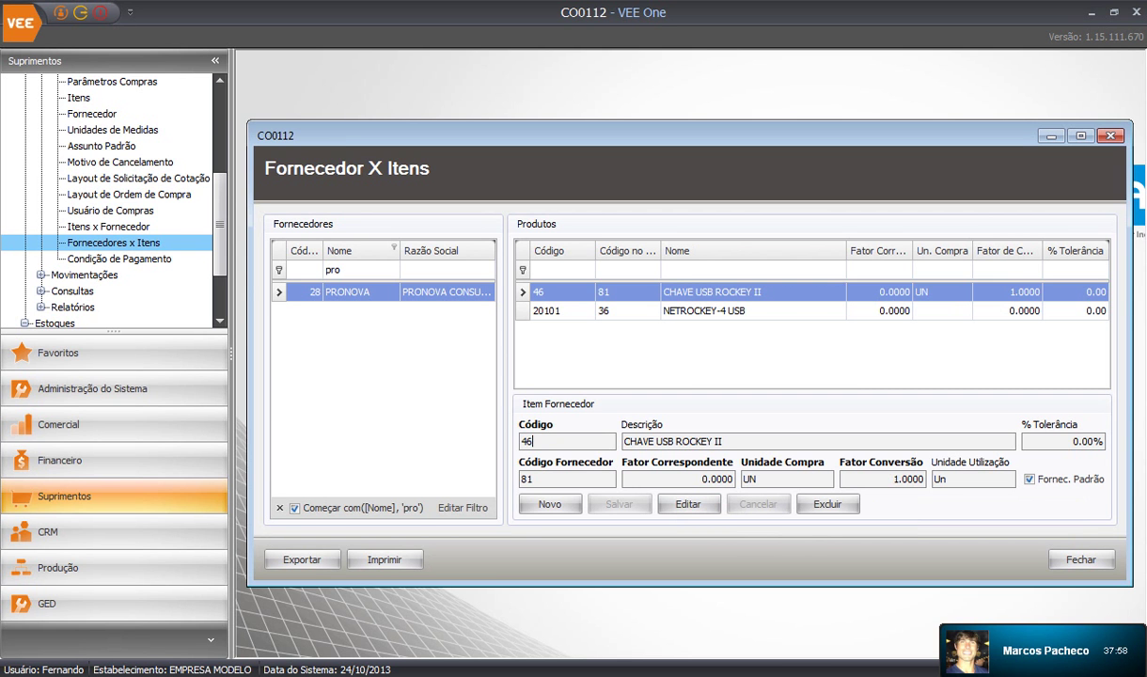
double_click(530, 441)
click(523, 479)
double_click(536, 478)
click(535, 479)
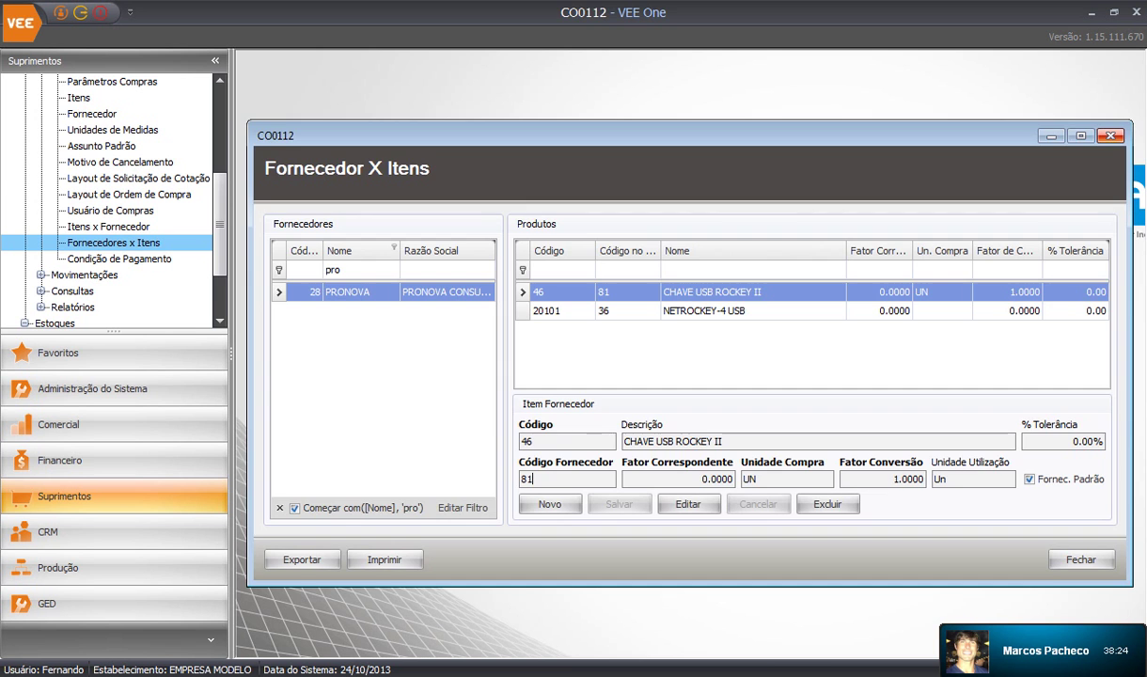
click(1110, 136)
Expand Compras Movimentações, view the Solicitação de Compra items section, and close that form
scroll(108, 197, down, 1)
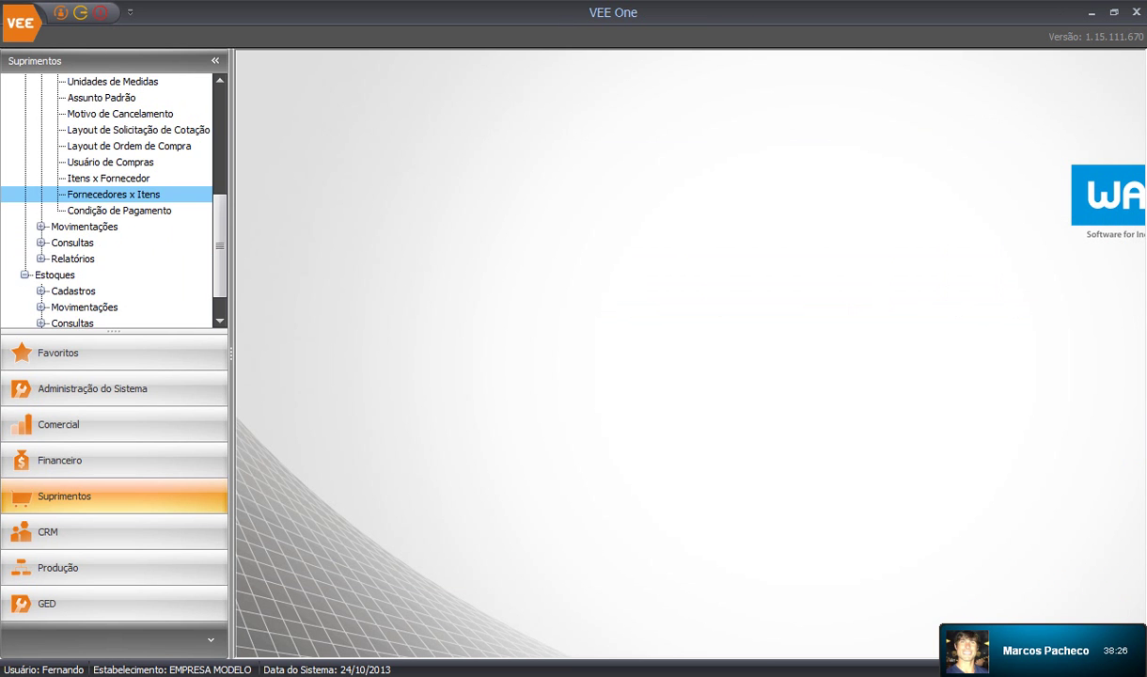
click(40, 227)
scroll(40, 226, down, 2)
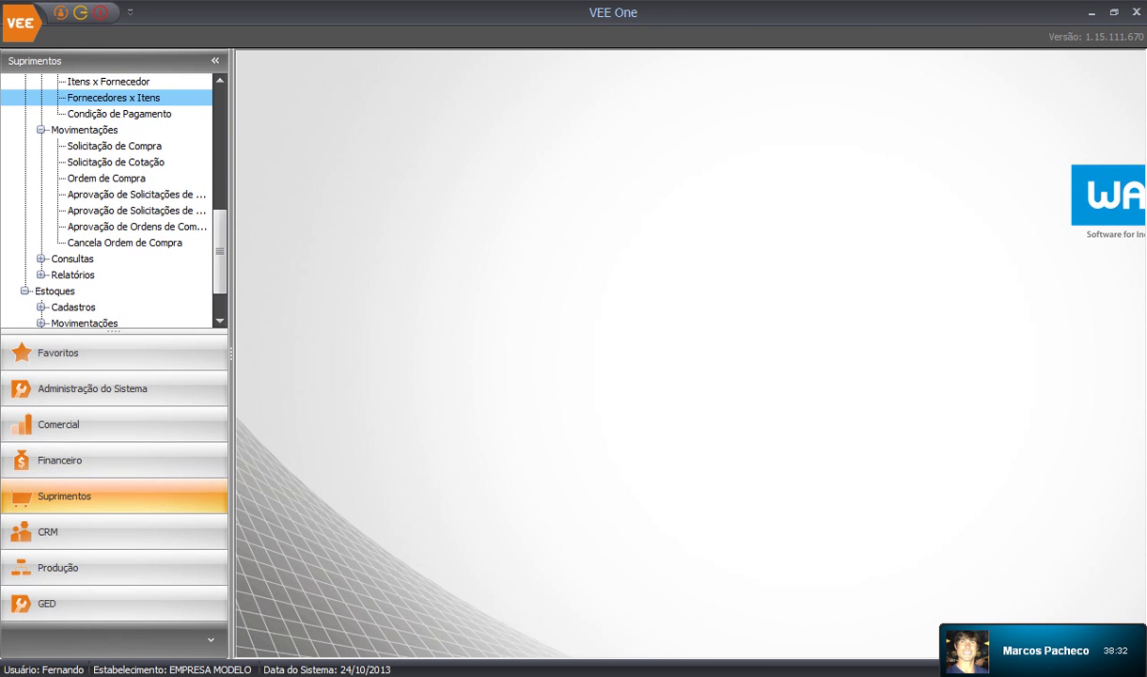
scroll(108, 197, up, 1)
click(114, 194)
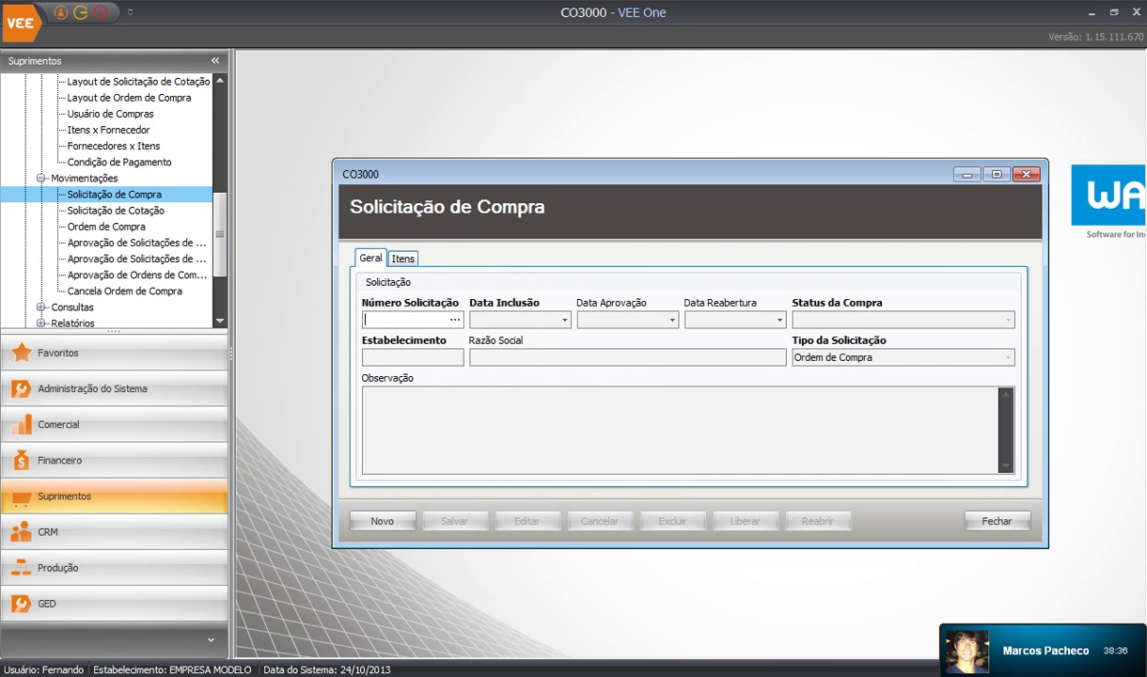
click(403, 259)
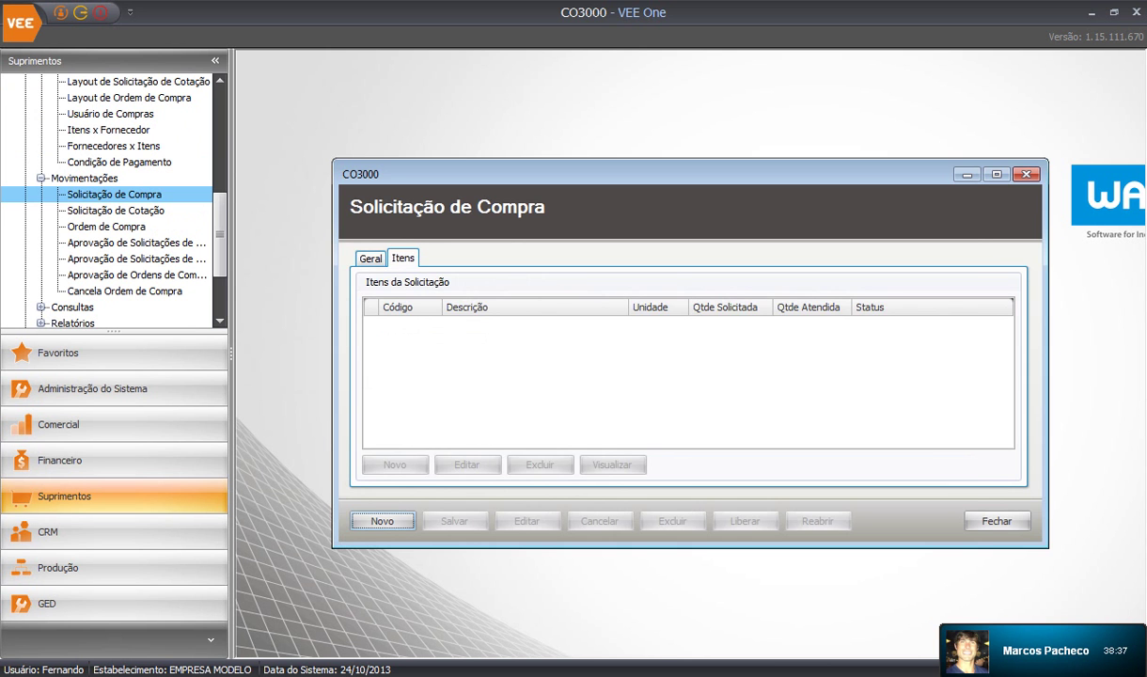
key(Escape)
Browse the Solicitação de Cotação items, documents and general tabs, then close it
double_click(116, 211)
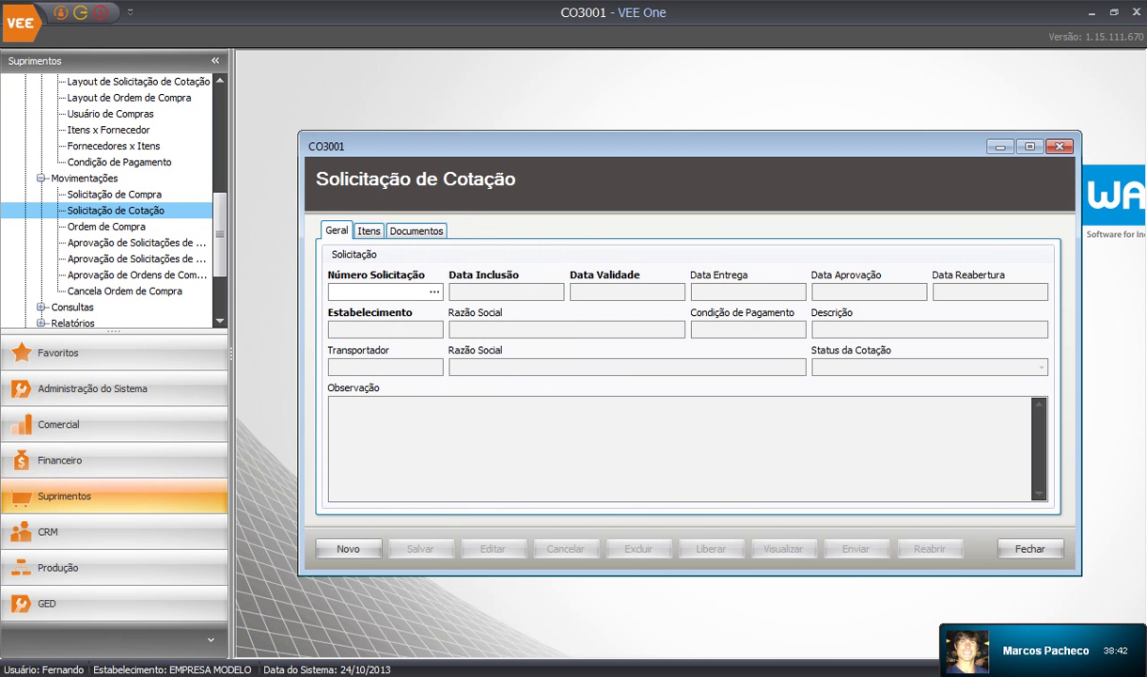
click(369, 231)
click(416, 231)
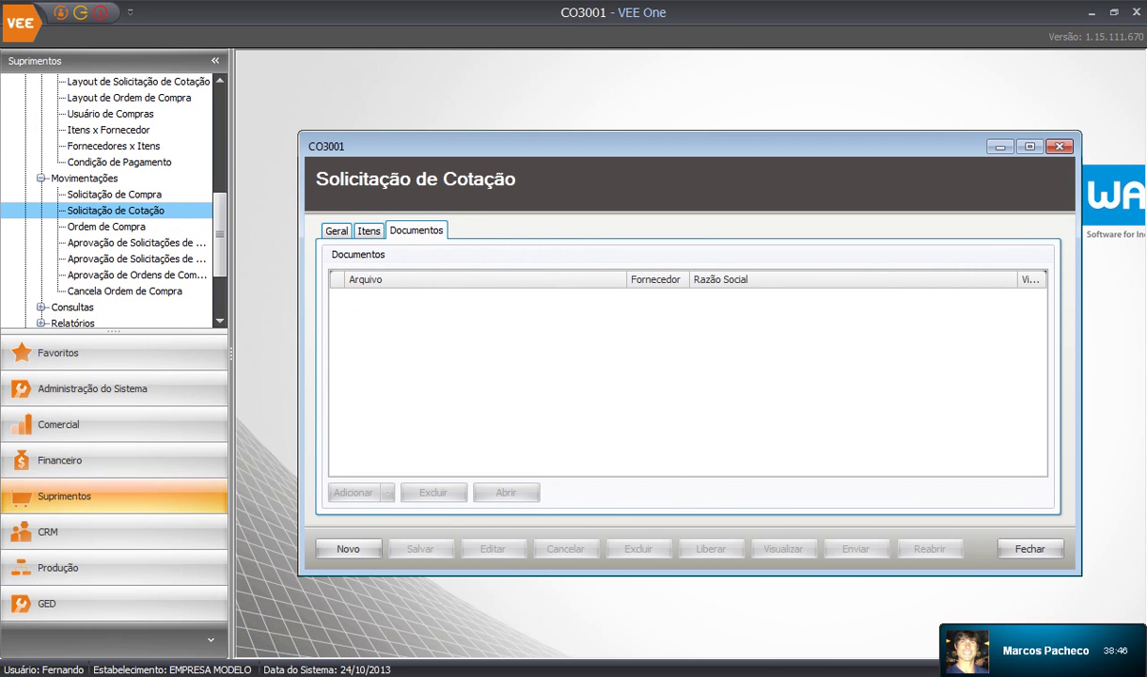
click(368, 231)
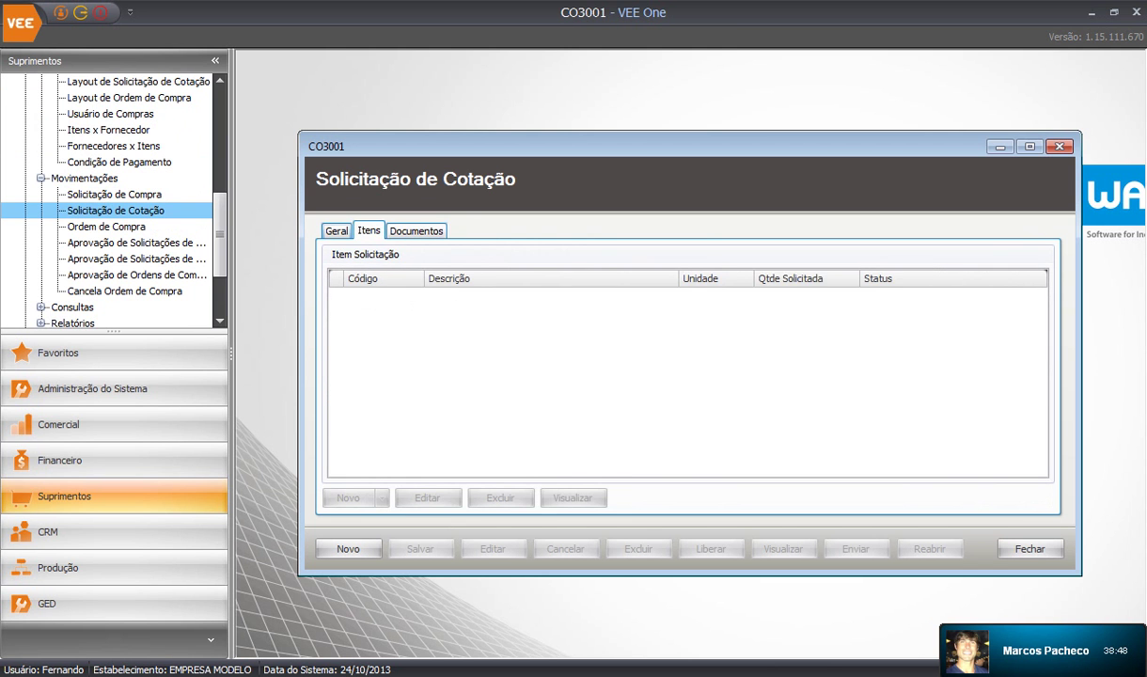
click(337, 231)
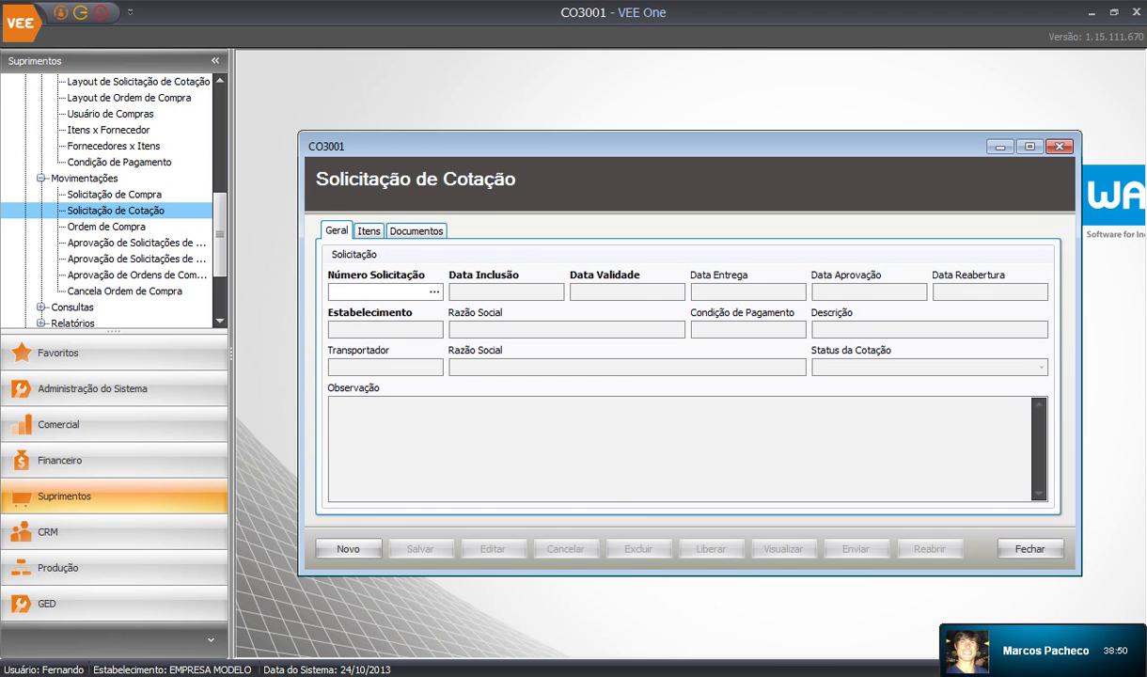
key(Escape)
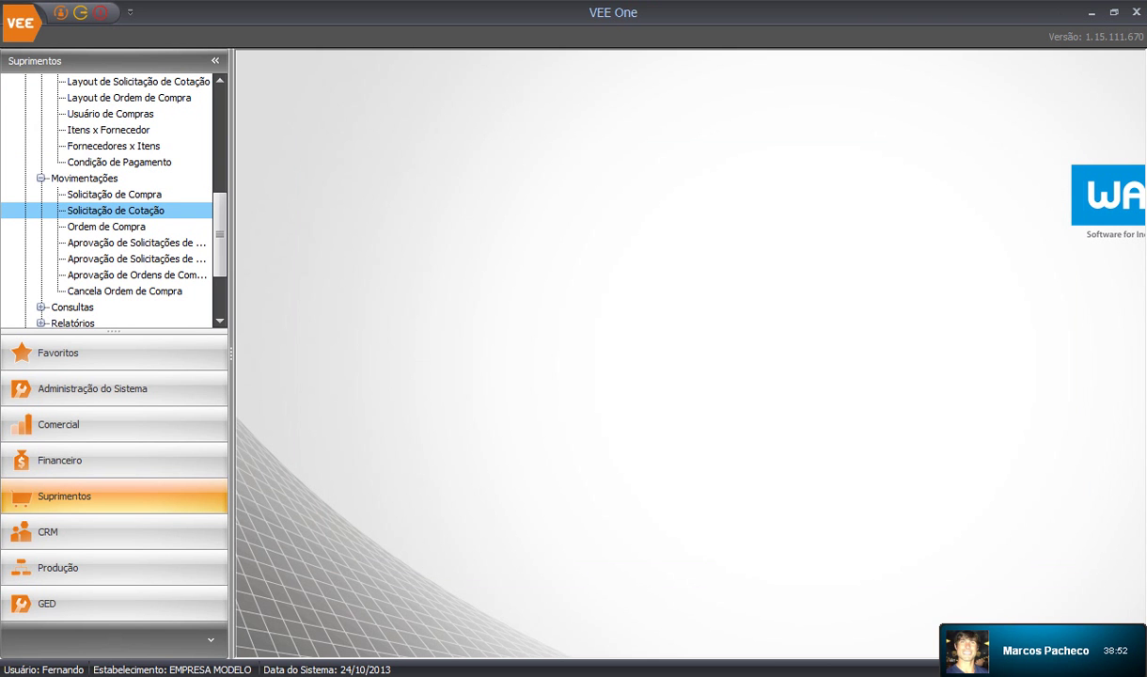
Review the Ordem de Compra Solicitações Compra, Notas Fiscais and Geral tabs, then close it
click(107, 226)
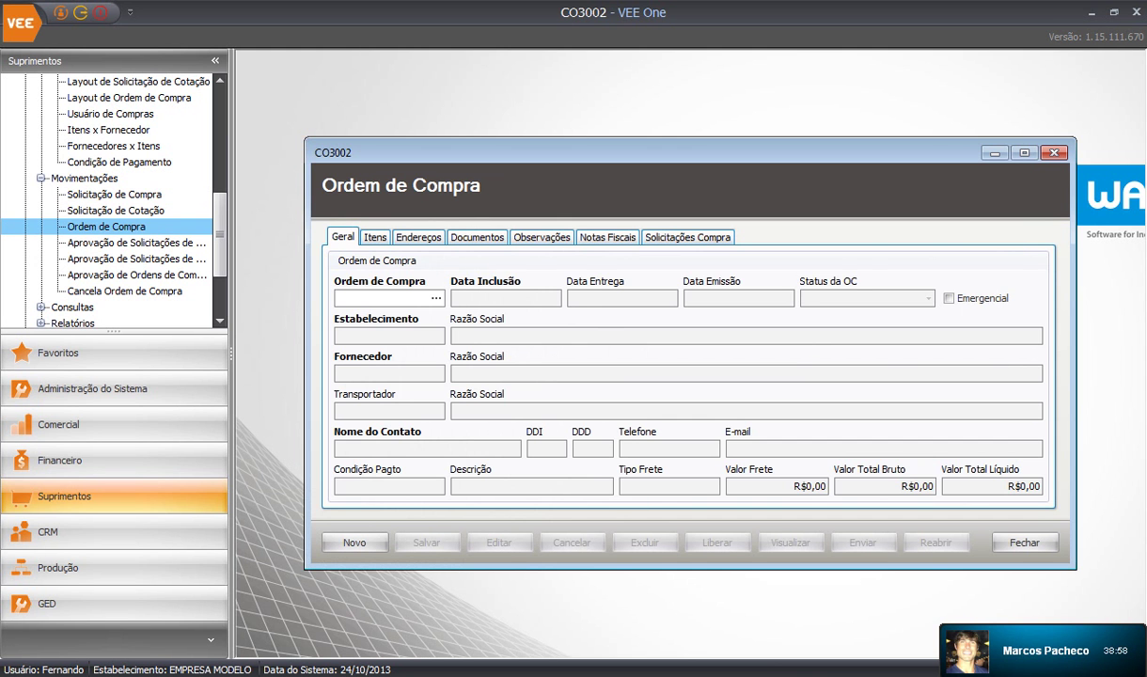
click(688, 237)
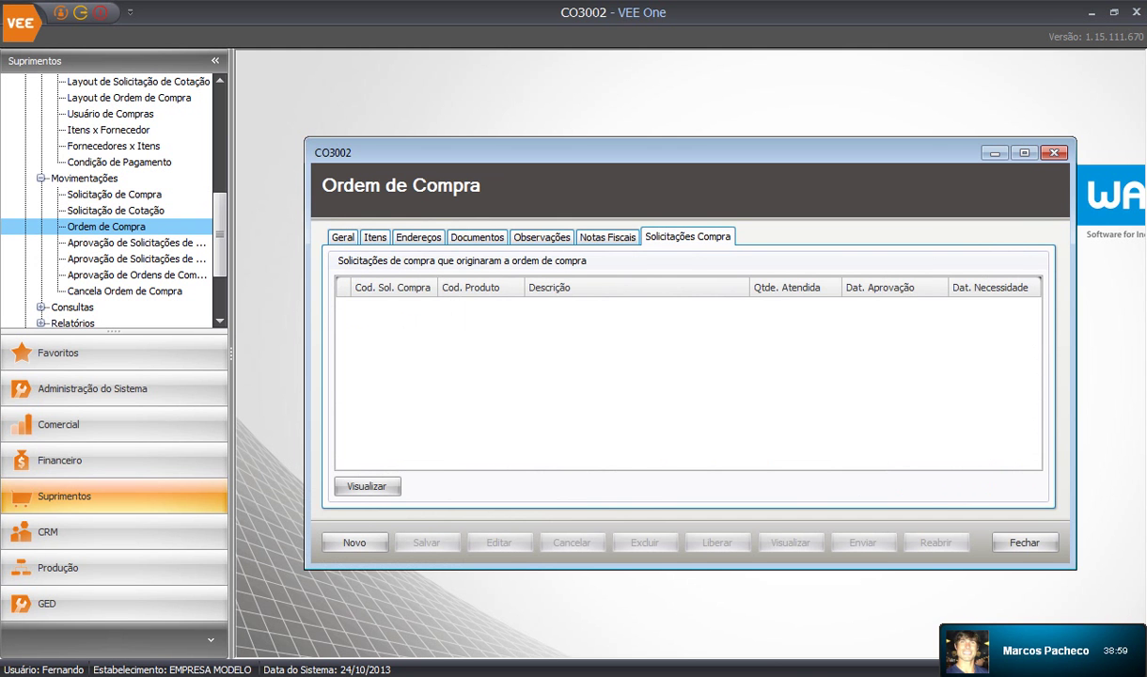
click(608, 236)
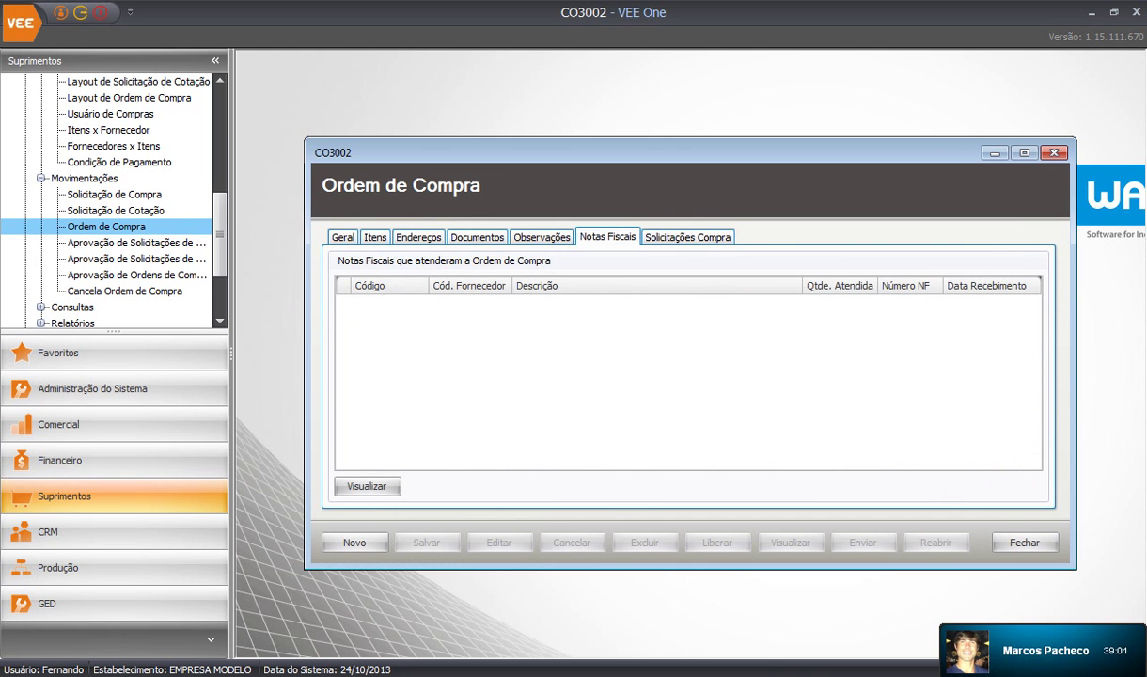
click(342, 237)
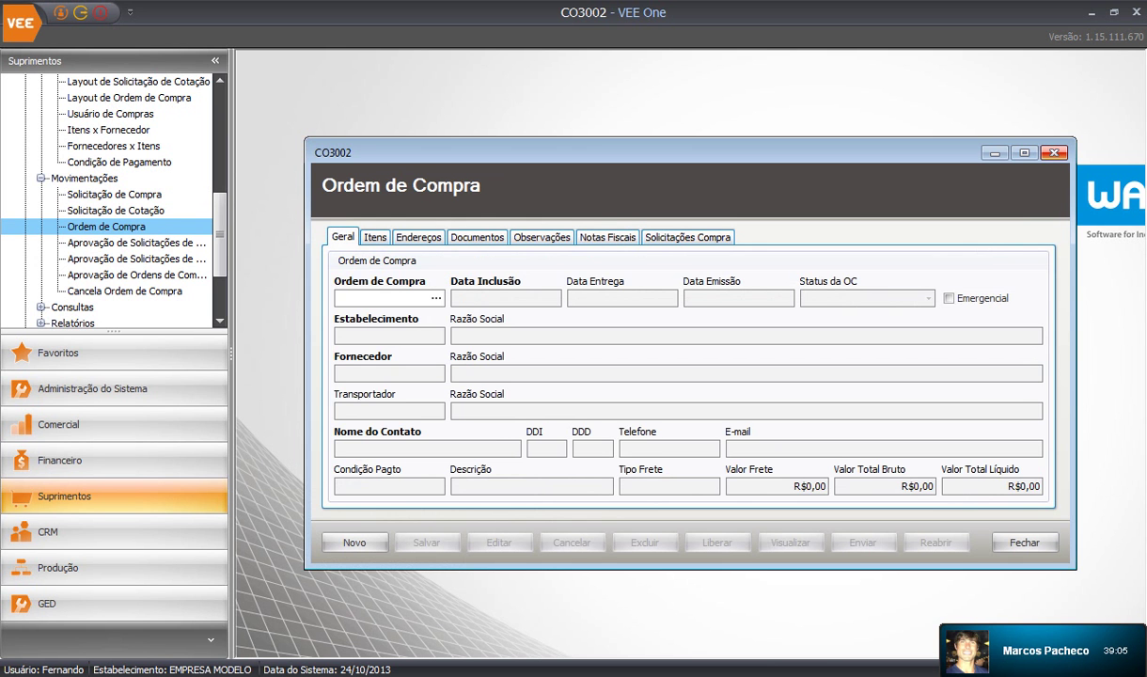
click(1054, 152)
scroll(108, 202, up, 1)
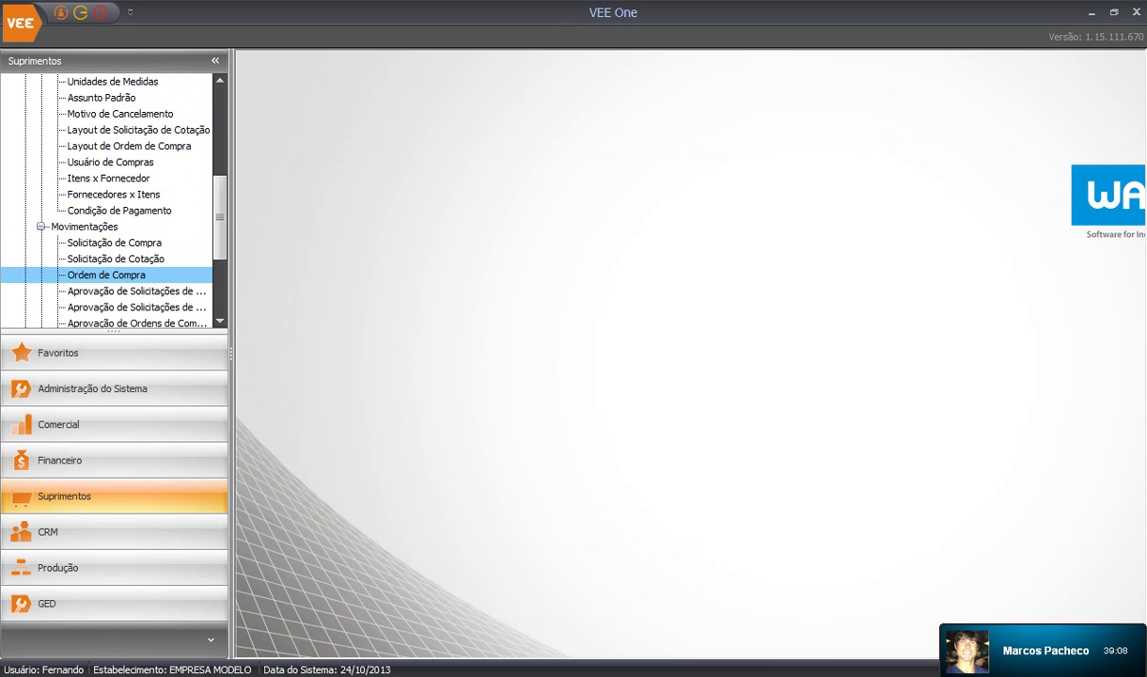
Load DocTemplatesOC\Modelo Oficial-Ordem de Compra.docx into the maximized Layout de Ordem de Compra editor
click(129, 147)
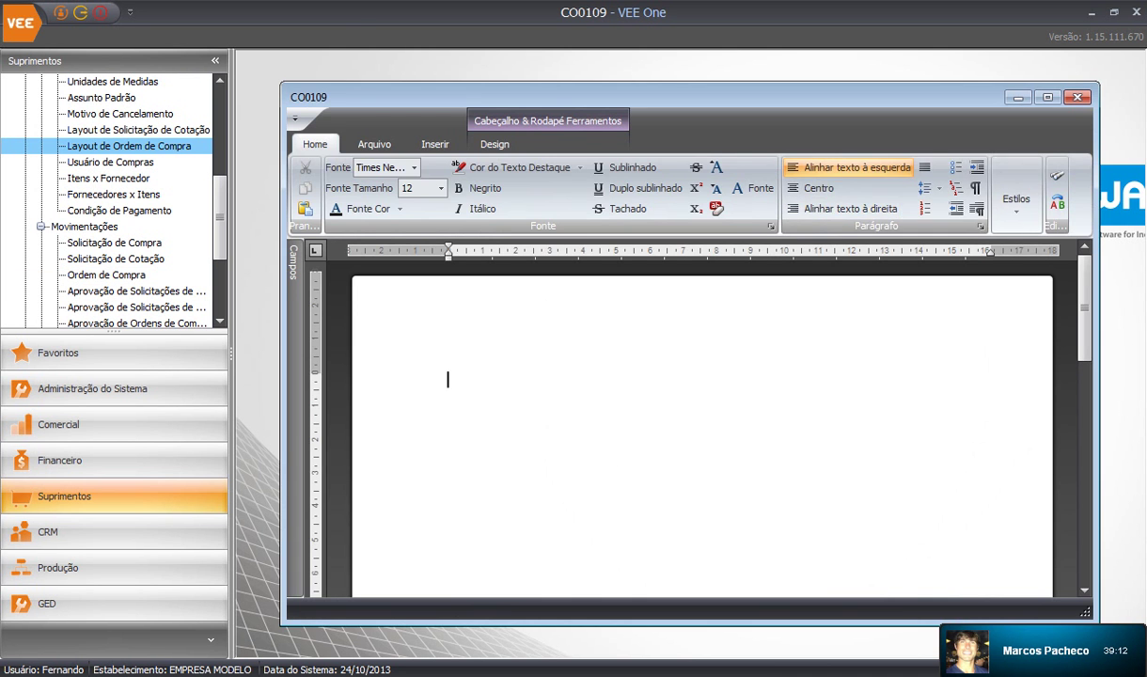
click(1047, 97)
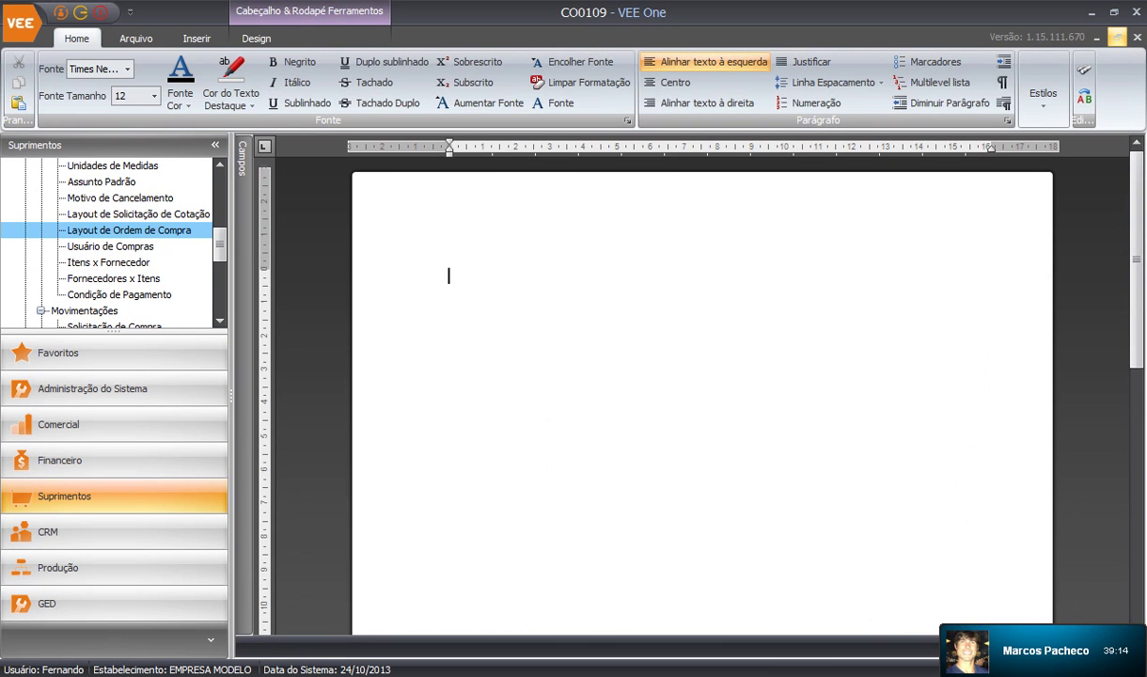
click(136, 37)
click(61, 77)
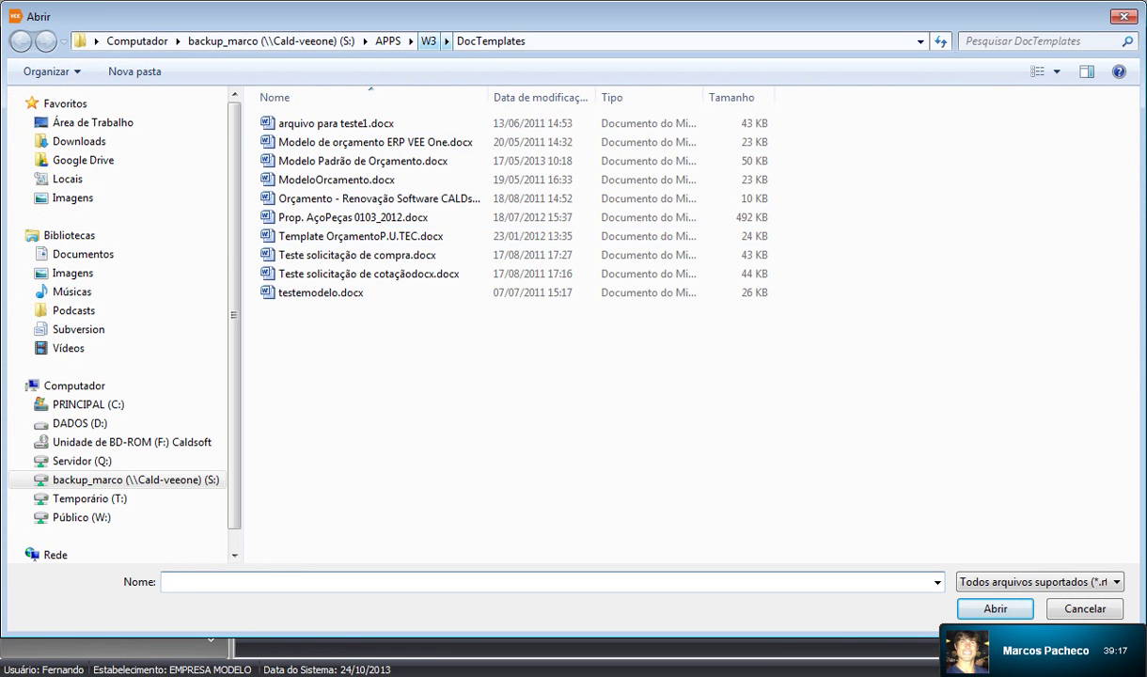
click(429, 40)
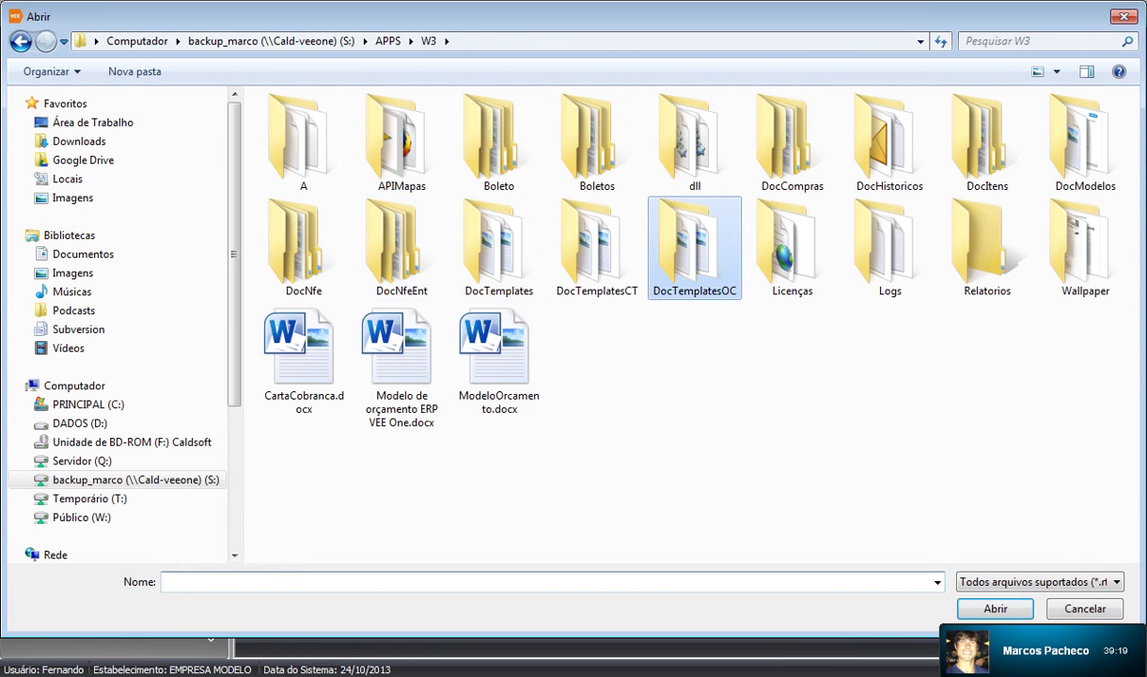
double_click(693, 246)
click(373, 142)
click(994, 609)
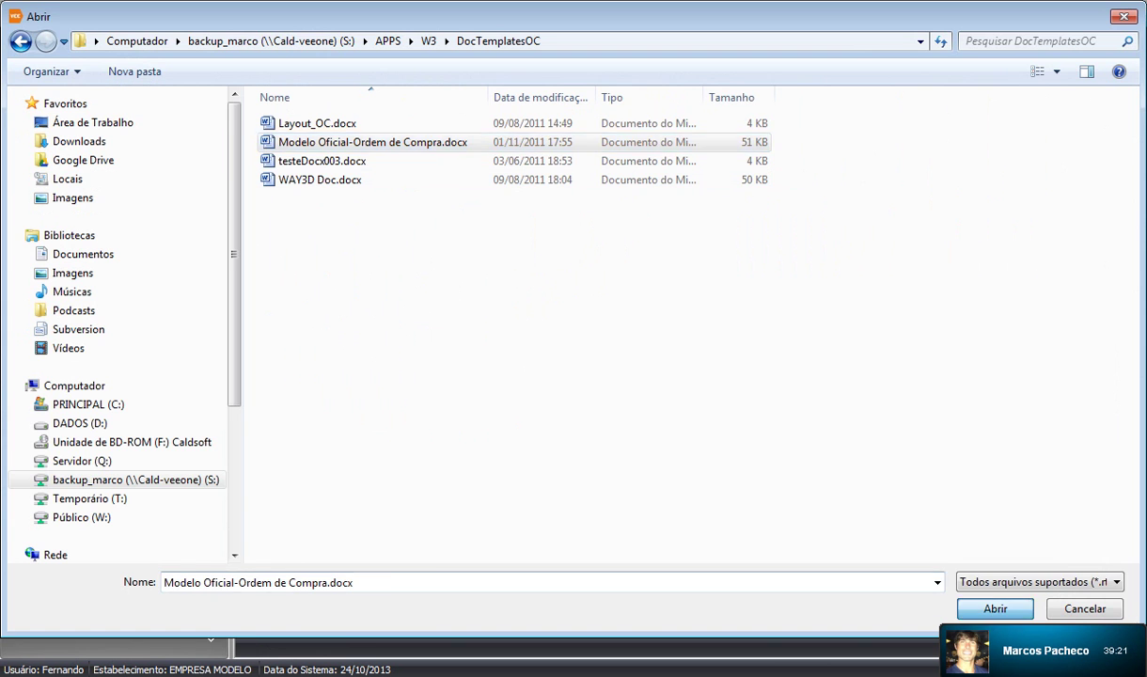
Scroll through the template's merge fields and close the layout editor
scroll(702, 395, down, 1)
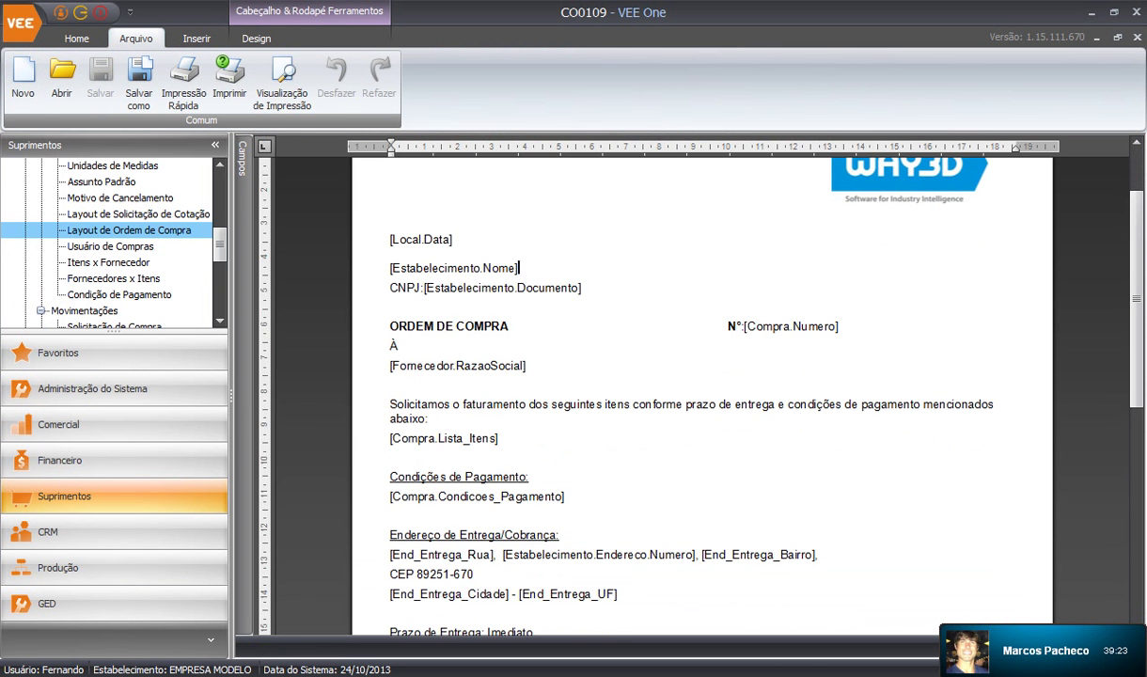
scroll(702, 394, down, 1)
scroll(702, 395, down, 2)
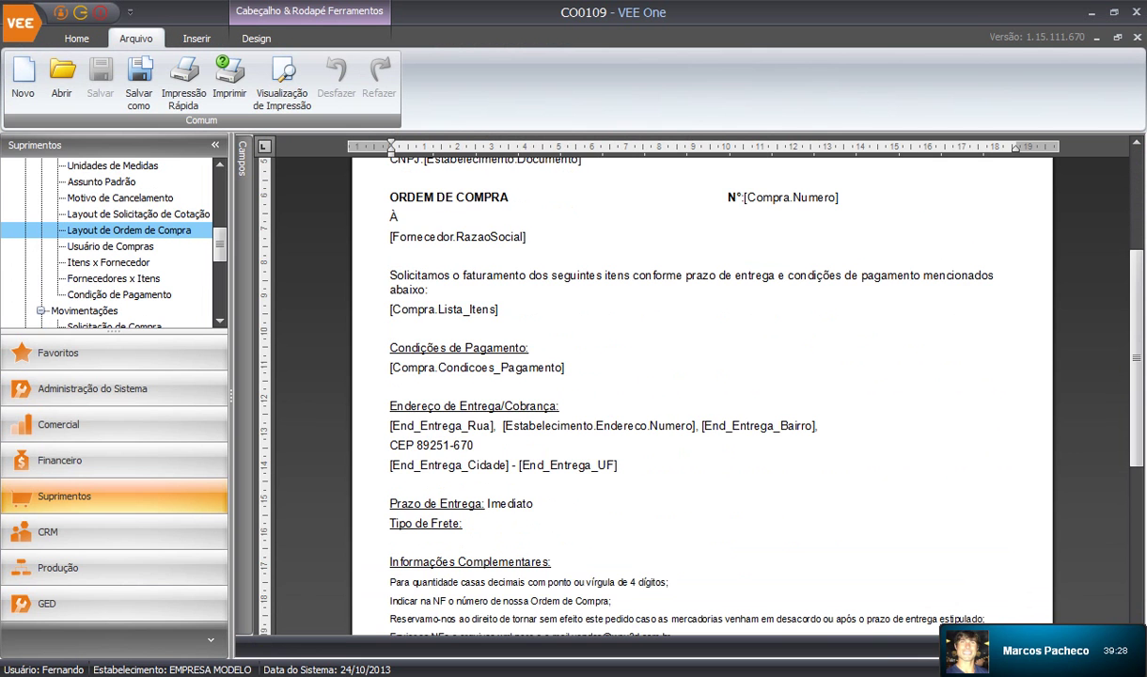
scroll(702, 395, up, 5)
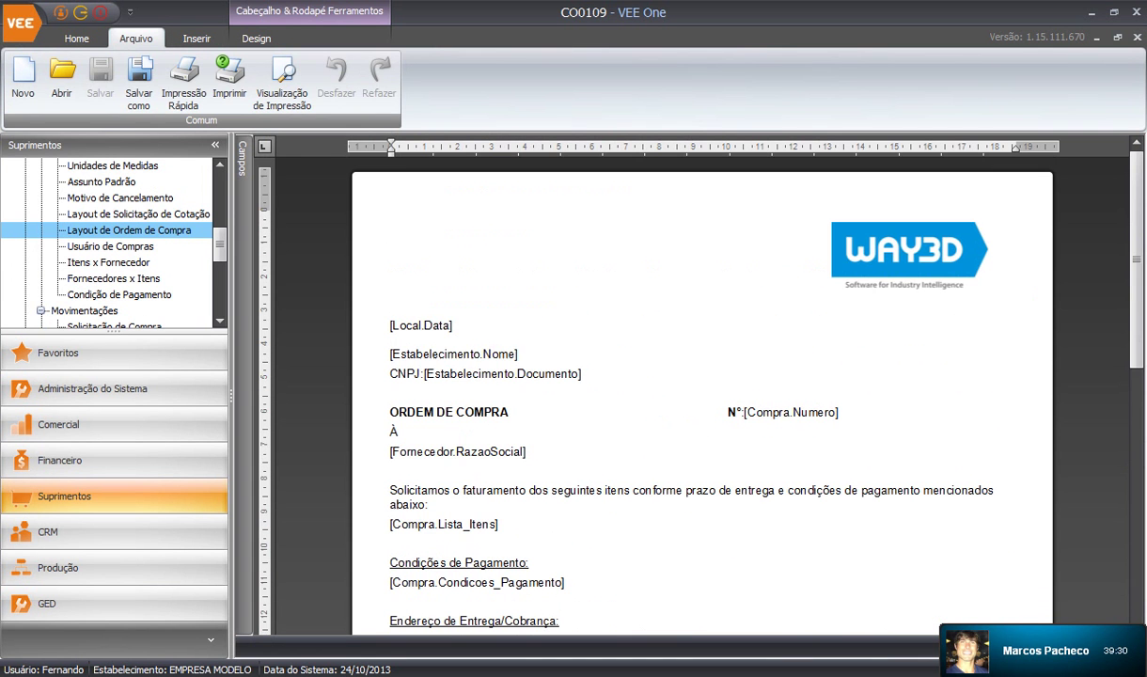
click(1137, 38)
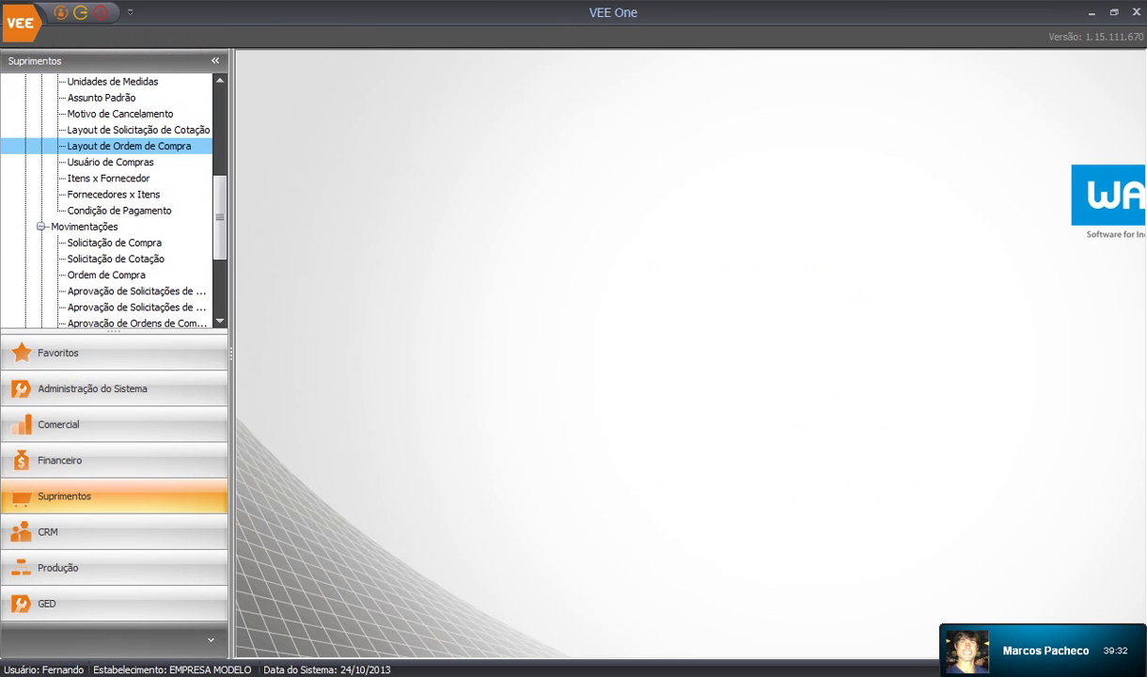
Collapse the Compras and Recebimento branches of the Suprimentos navigation tree
scroll(108, 202, up, 3)
click(41, 113)
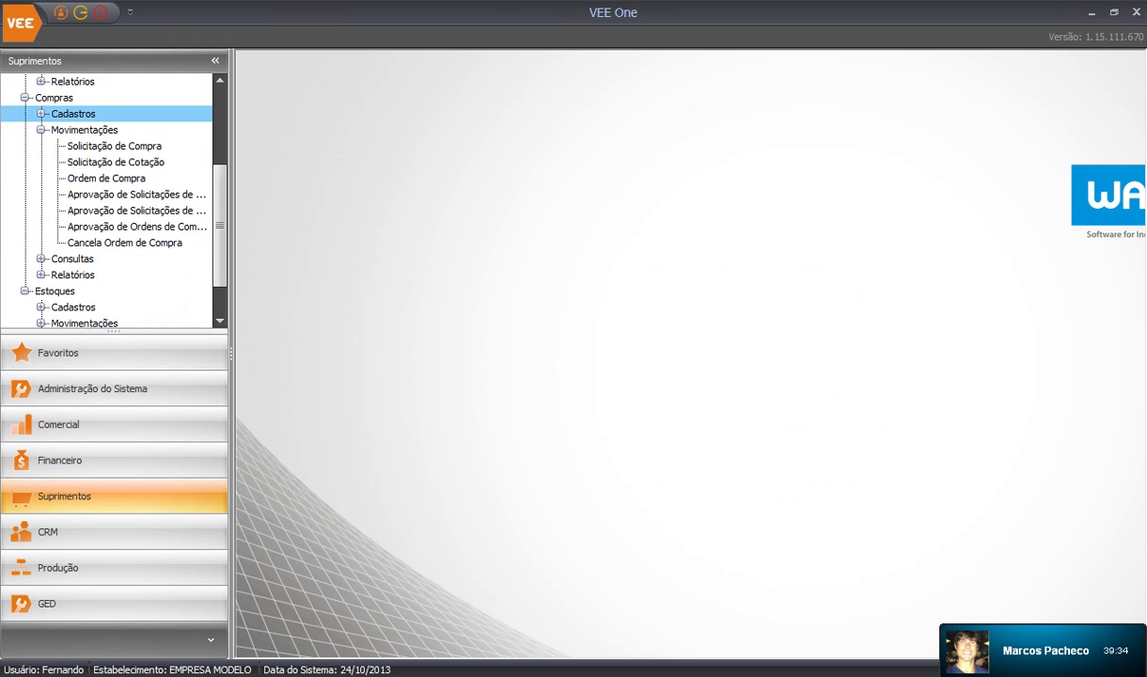
click(41, 130)
scroll(56, 131, up, 3)
click(83, 129)
click(41, 130)
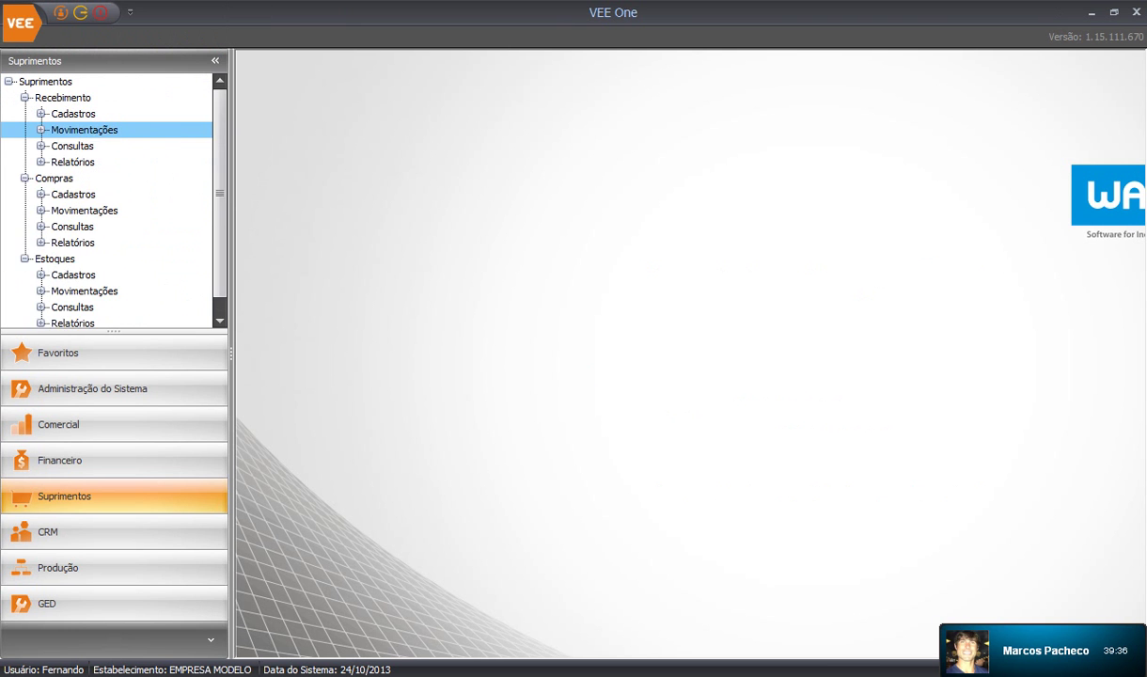
click(25, 98)
click(25, 114)
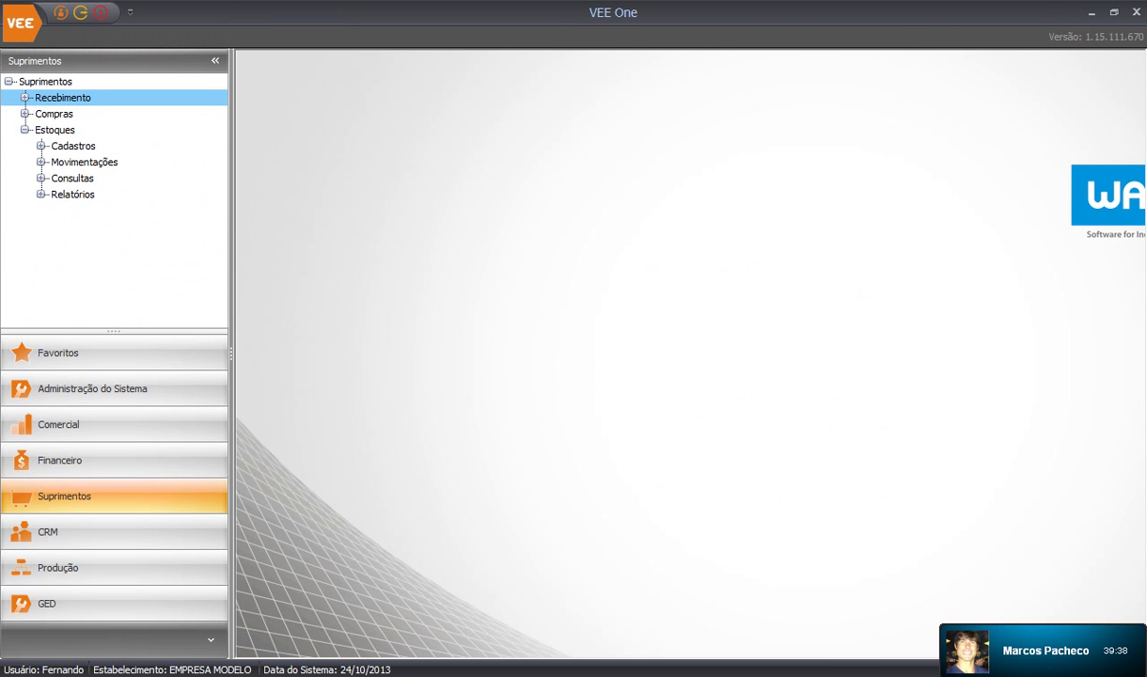
Switch to the Comercial module and open Consultas > Itens maximized
click(25, 114)
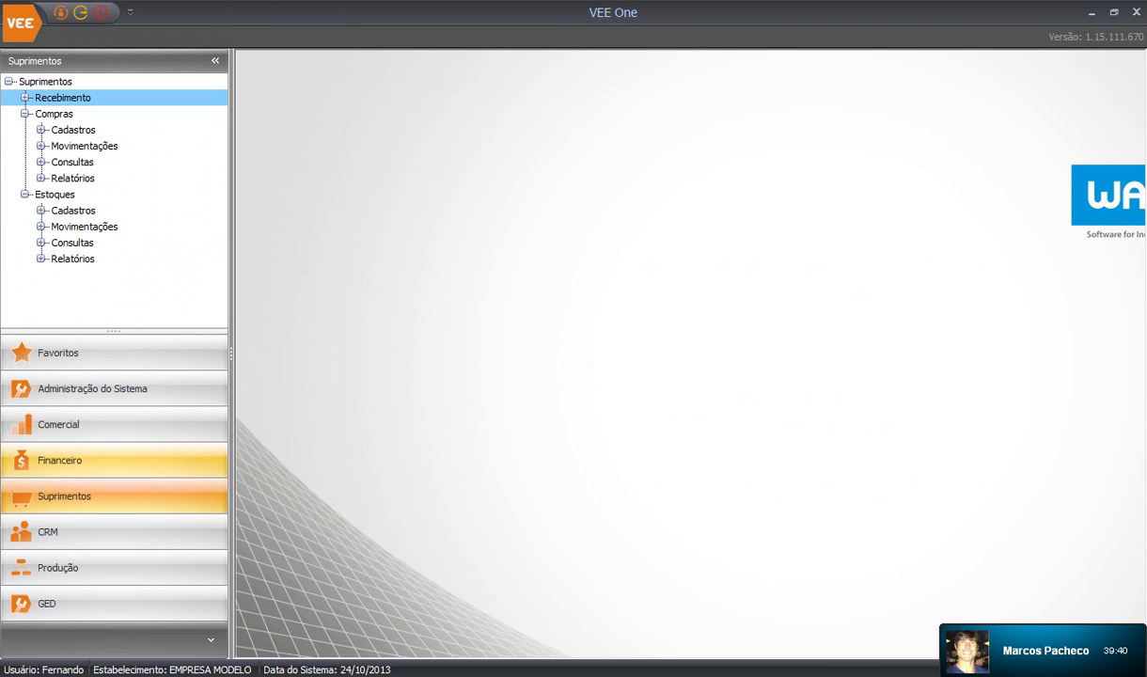
click(58, 424)
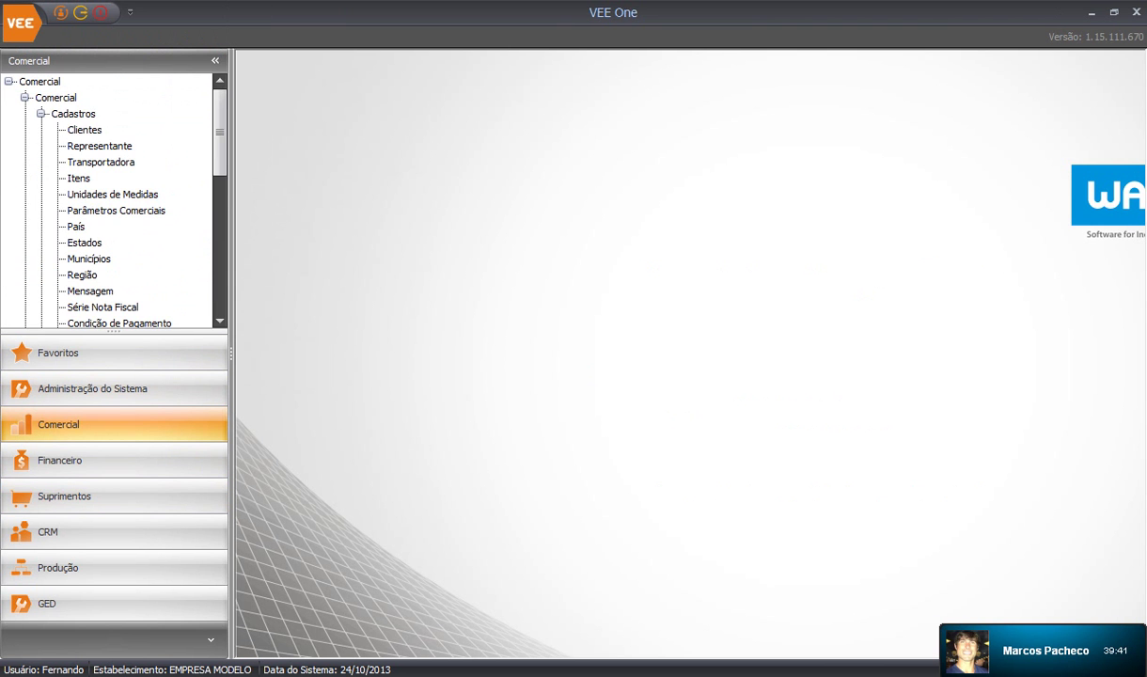
click(41, 114)
click(41, 146)
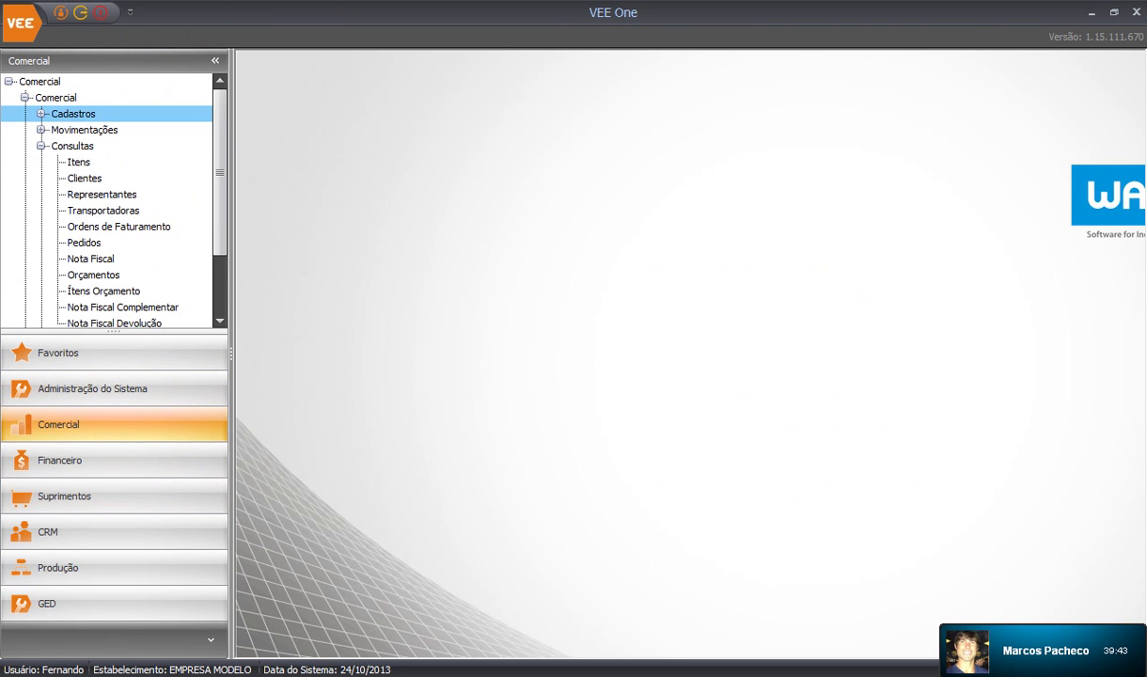
scroll(107, 200, down, 2)
scroll(107, 200, up, 2)
double_click(79, 163)
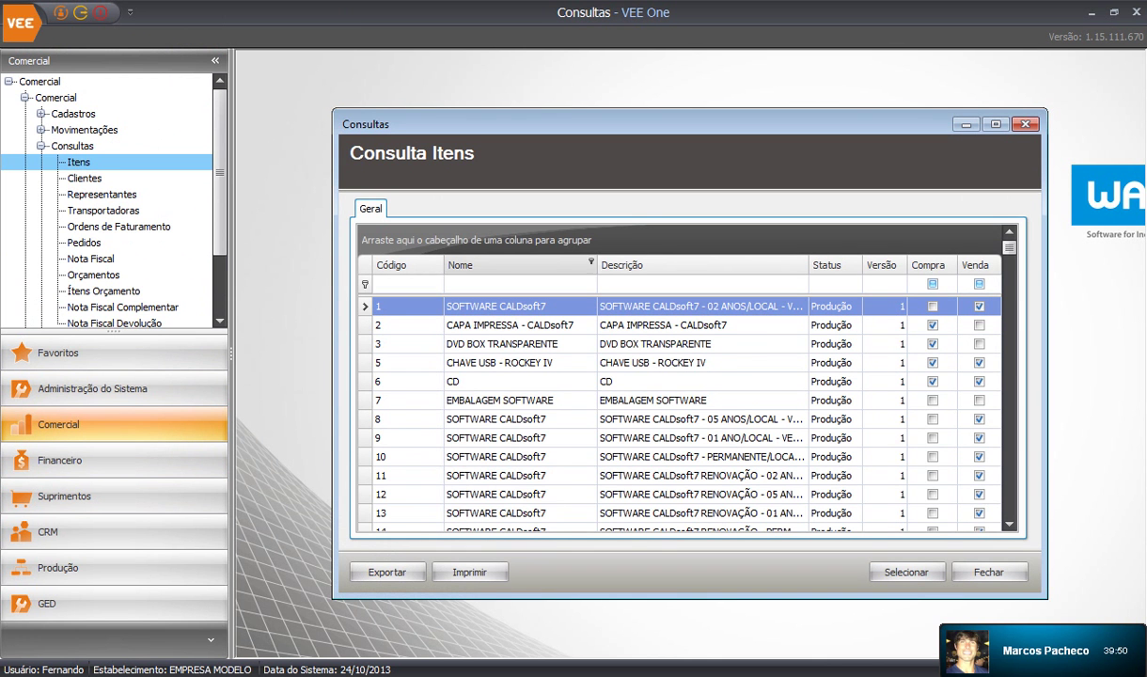
click(995, 124)
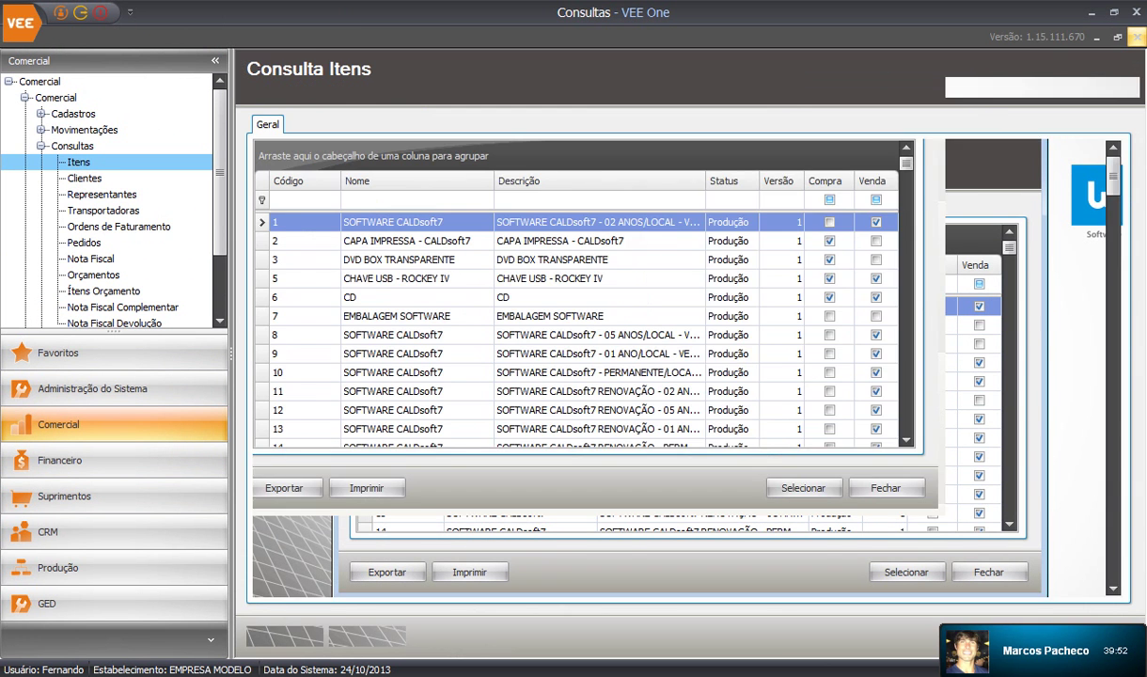
Filter item names to those starting with 'paraf', leaving the PARAFUSO bolts listed
click(441, 199)
text(paraf)
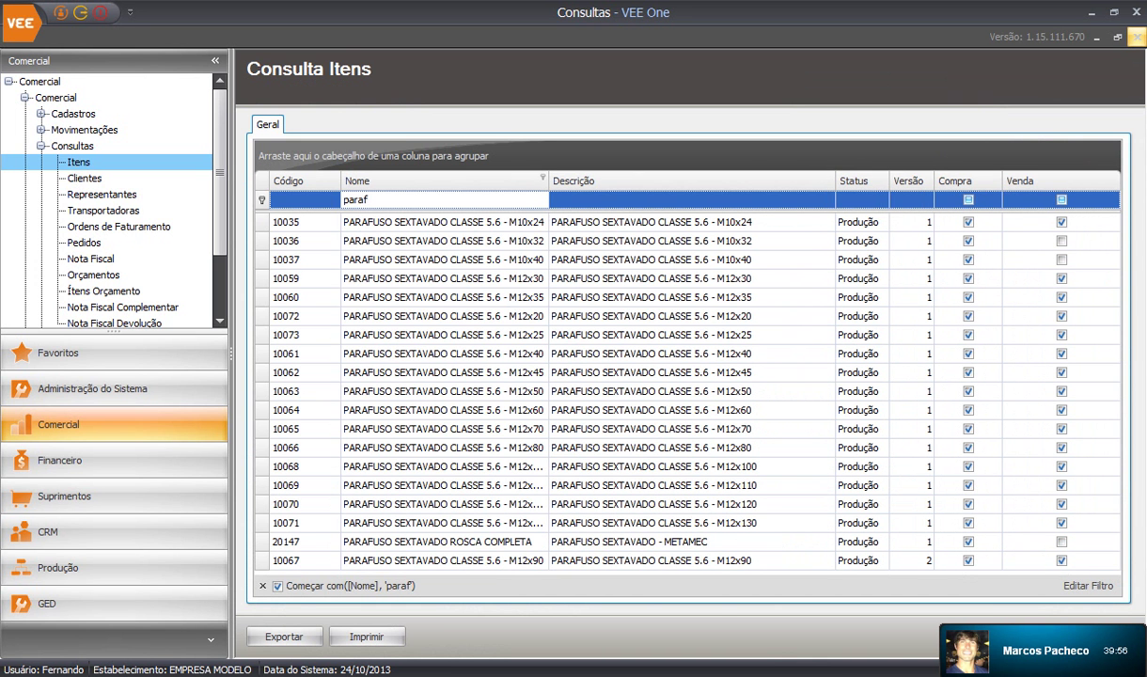
key(Down)
key(Down)
key(Down)
key(Down)
key(Down)
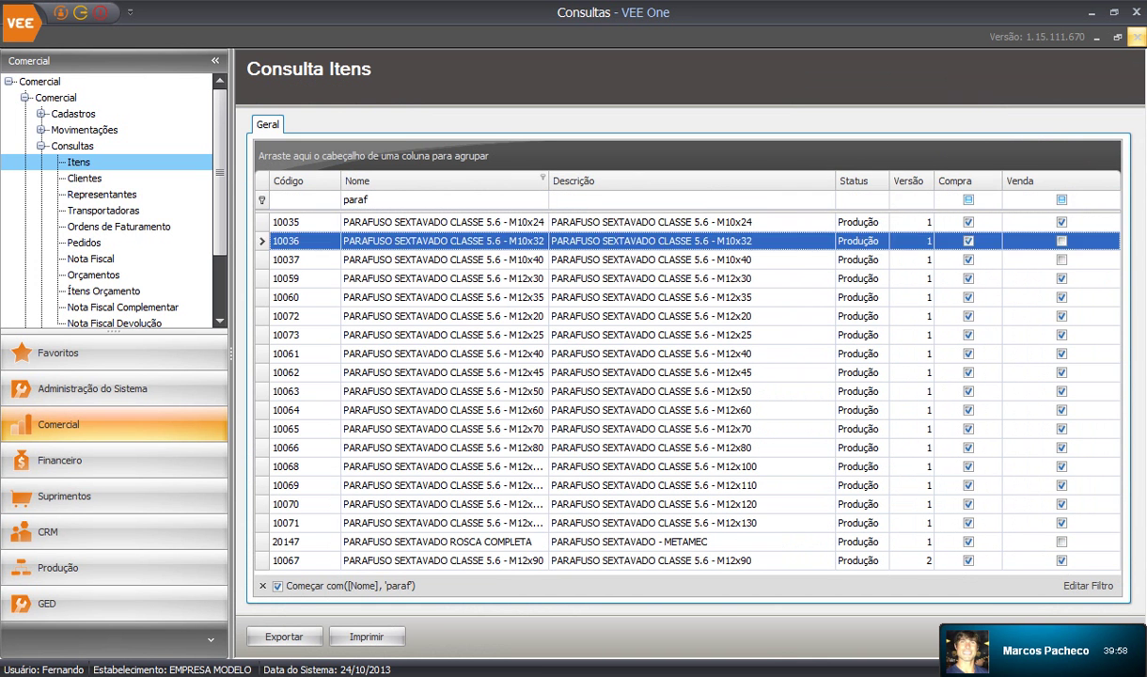
key(Down)
key(Down)
key(Down)
key(Down)
key(Down)
key(Down)
key(Down)
key(Down)
key(Down)
key(Up)
key(Up)
key(Up)
key(Up)
key(Up)
key(Up)
key(Up)
key(Up)
key(Up)
key(Up)
key(Up)
key(Up)
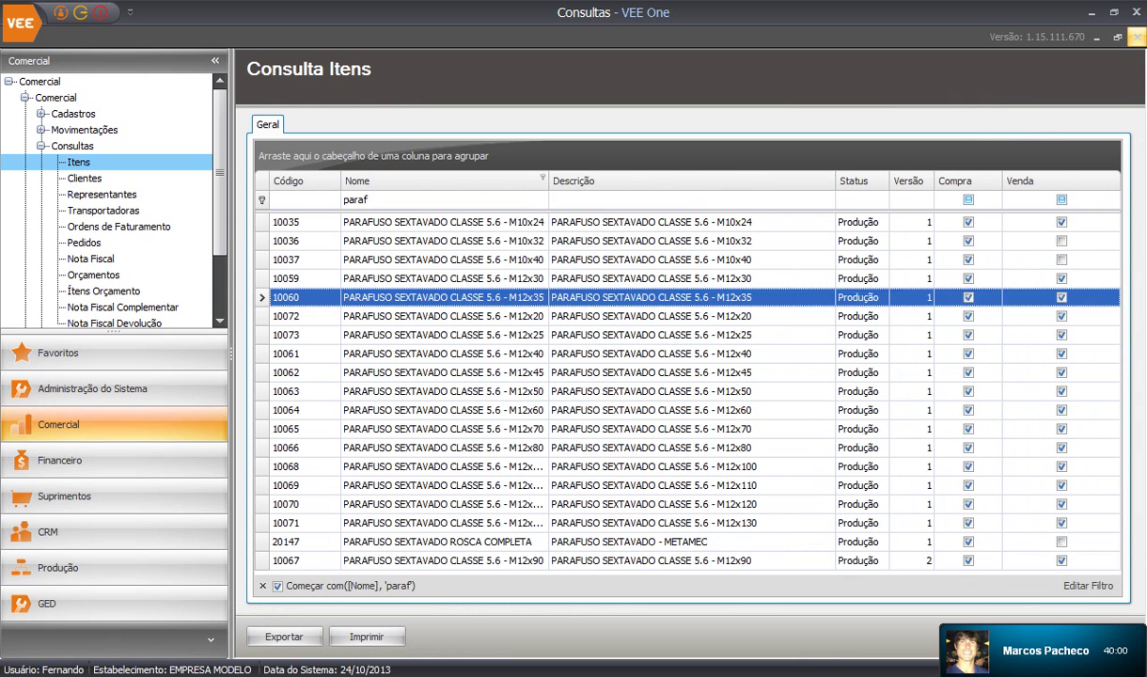
key(Up)
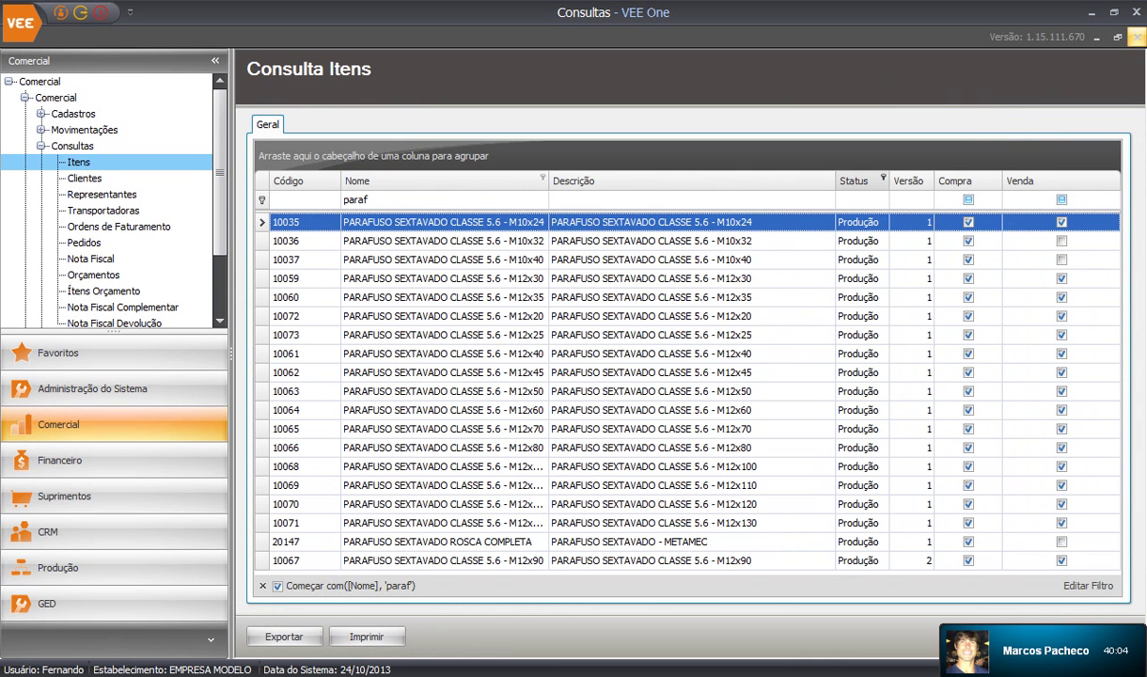
Group the list by Status, expand the Produção group, then remove the grouping
drag(854, 180, 282, 160)
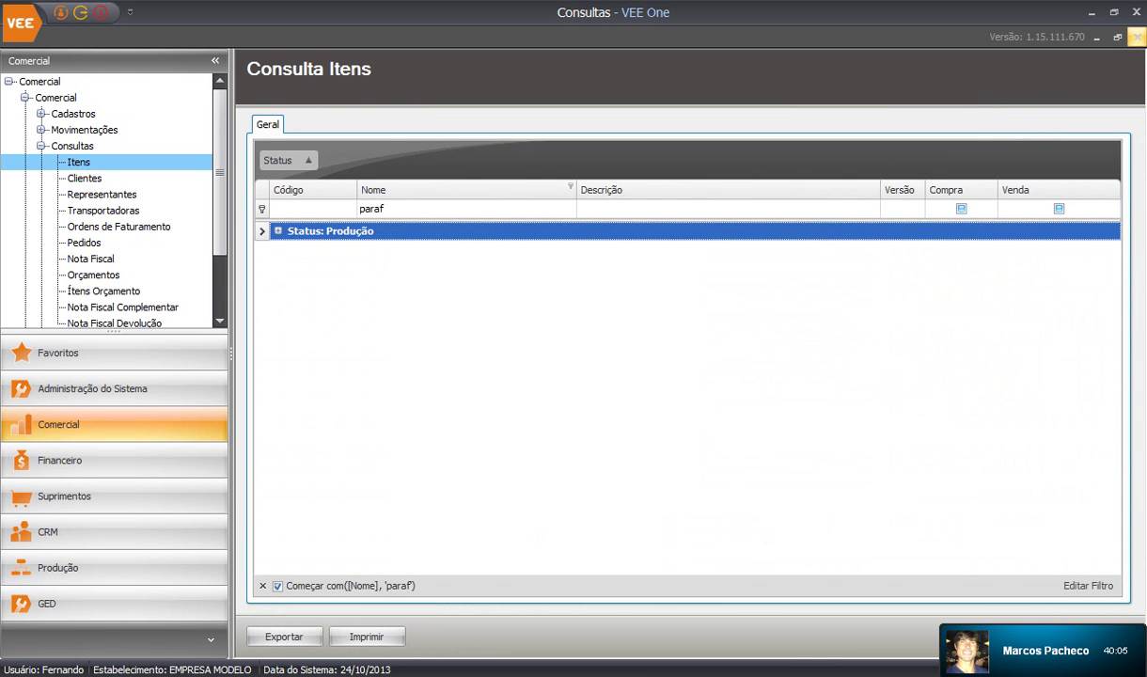
click(278, 230)
drag(287, 160, 870, 190)
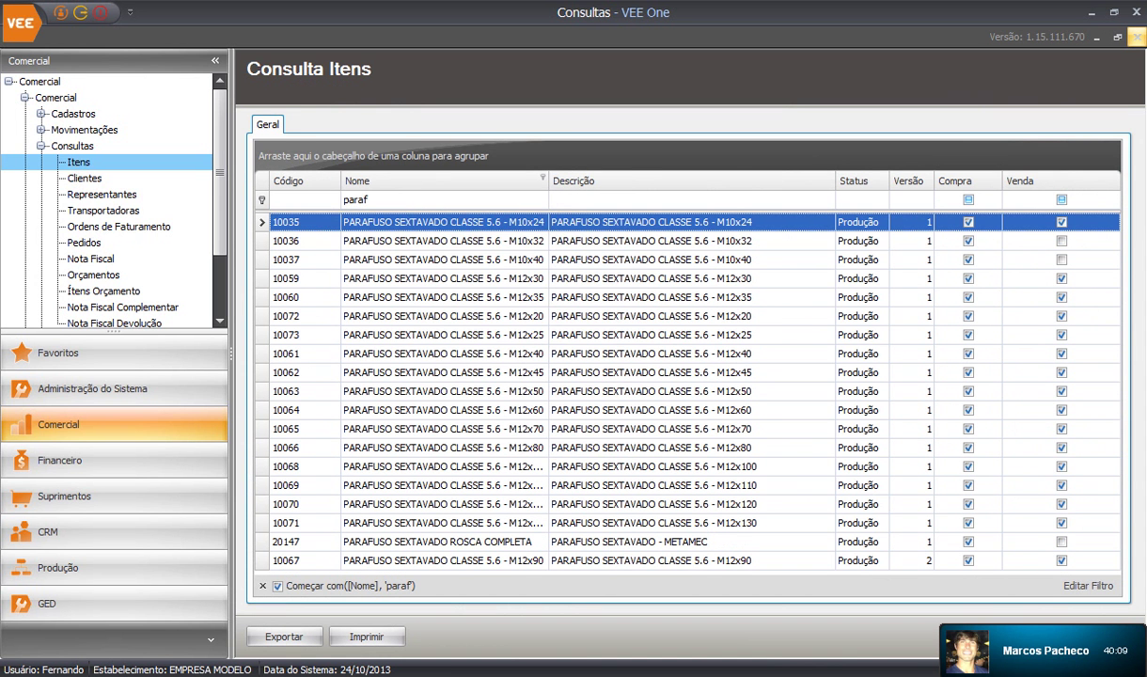
Search the items for 'm12x50' to locate item 10063, then clear the search and select the first row
right_click(419, 180)
key(Return)
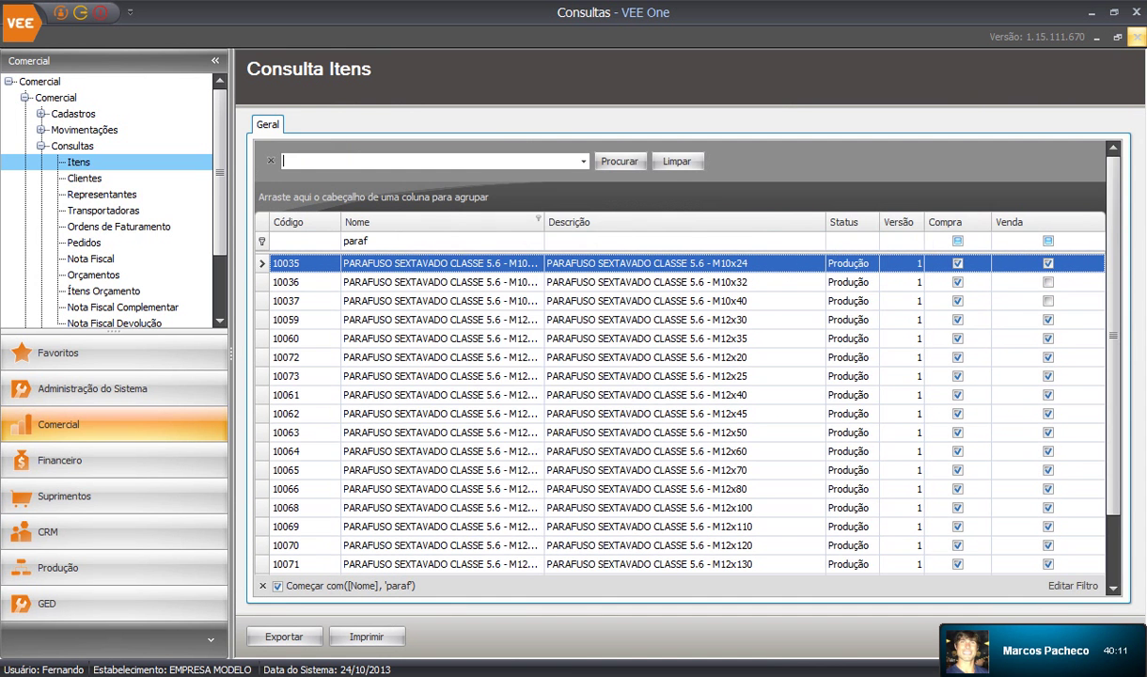
text(m12)
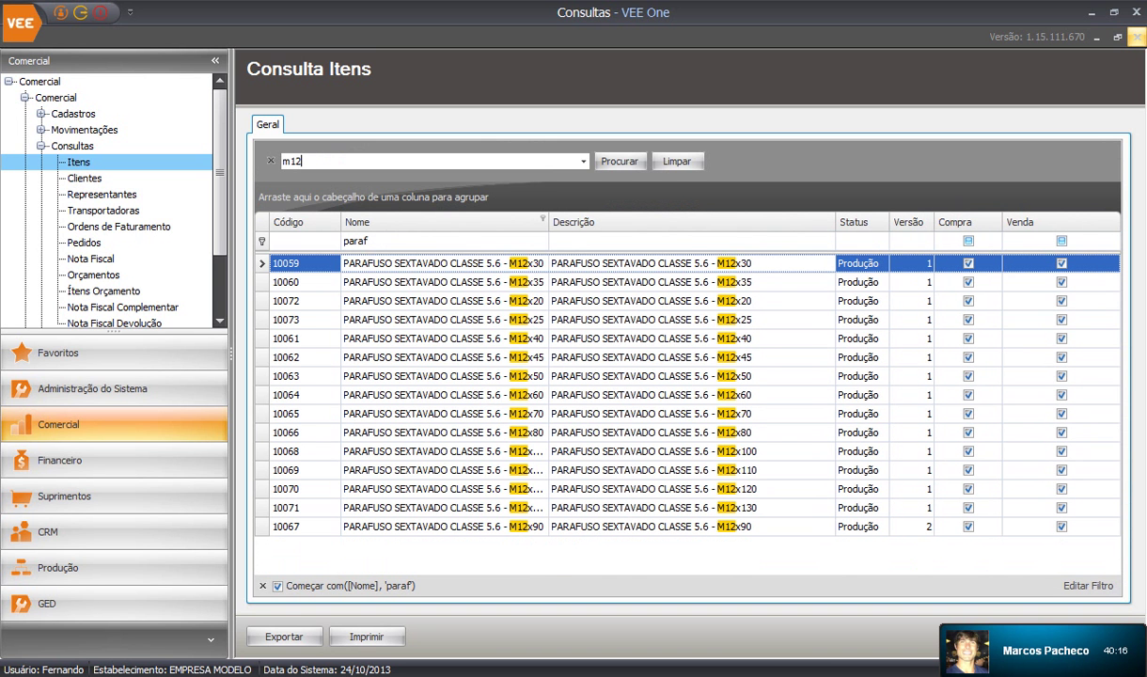
text(x75)
key(BackSpace)
key(BackSpace)
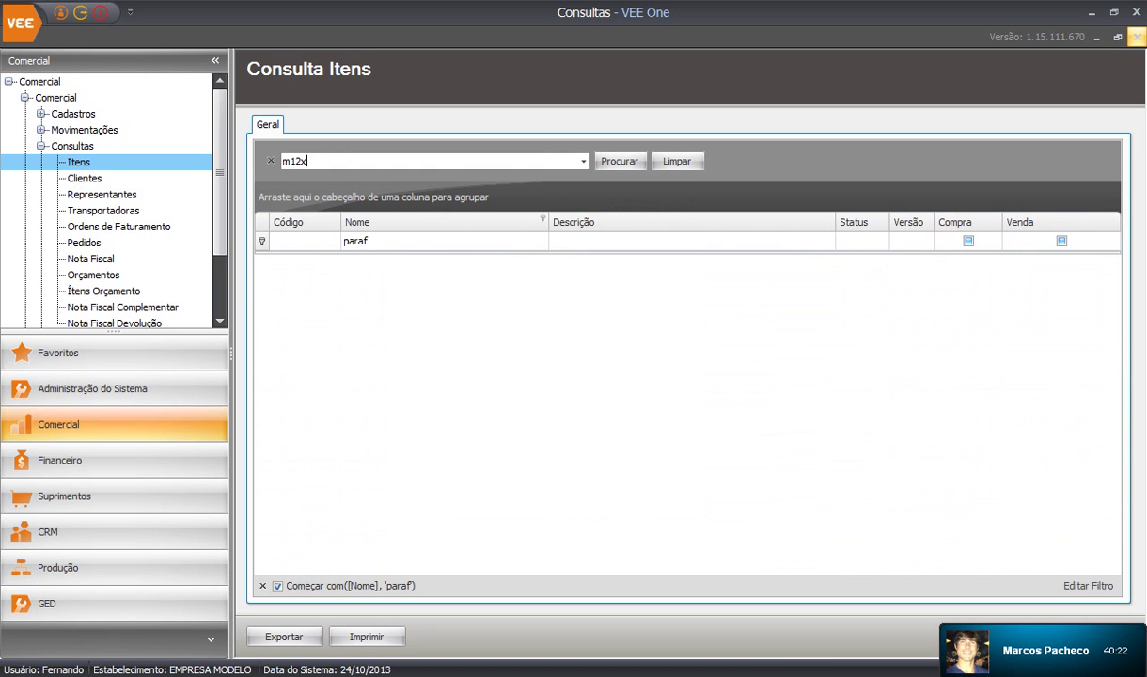
text(50)
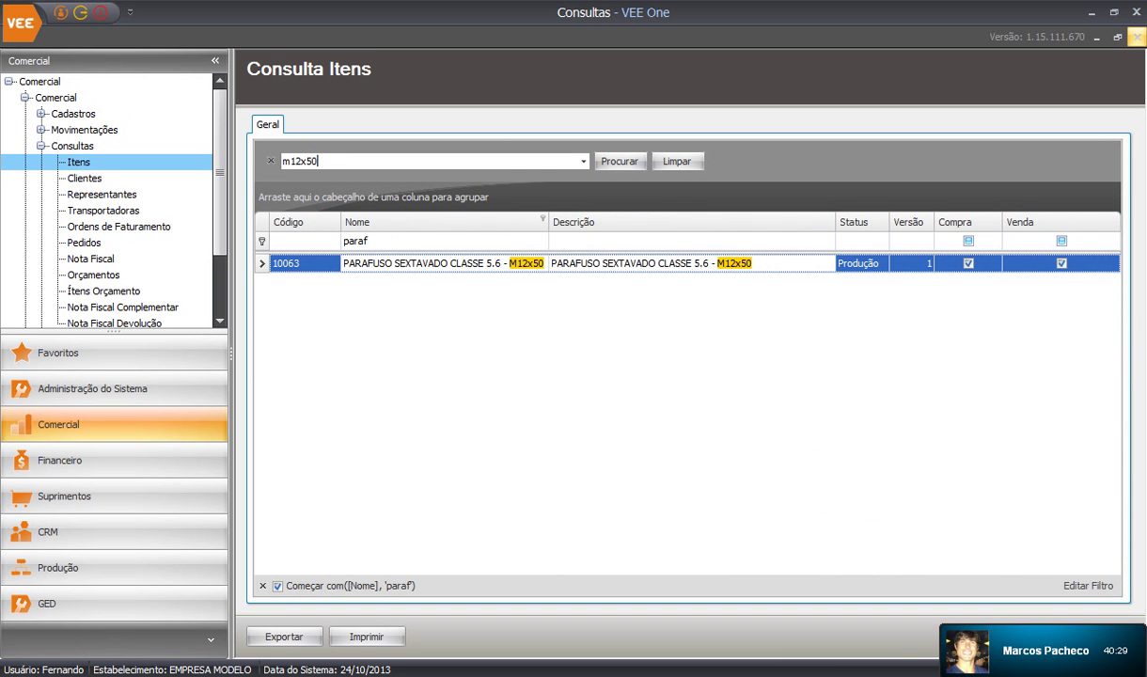
key(BackSpace)
key(BackSpace)
key(BackSpace)
key(BackSpace)
key(BackSpace)
key(BackSpace)
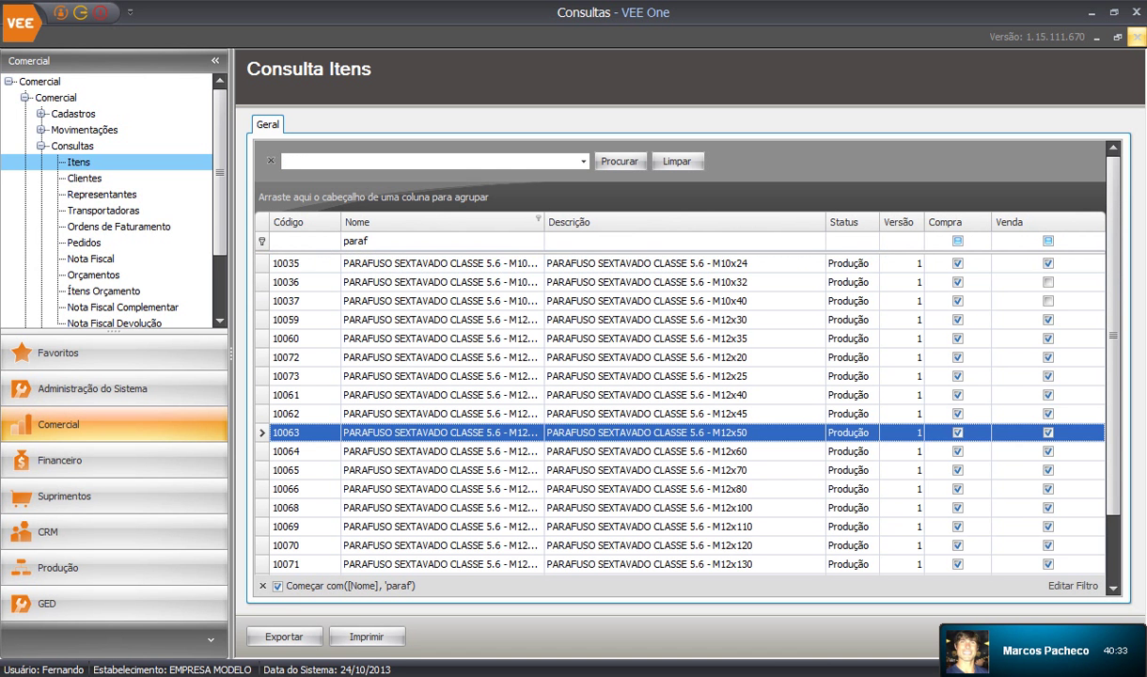
click(639, 264)
scroll(639, 413, down, 1)
scroll(676, 414, up, 1)
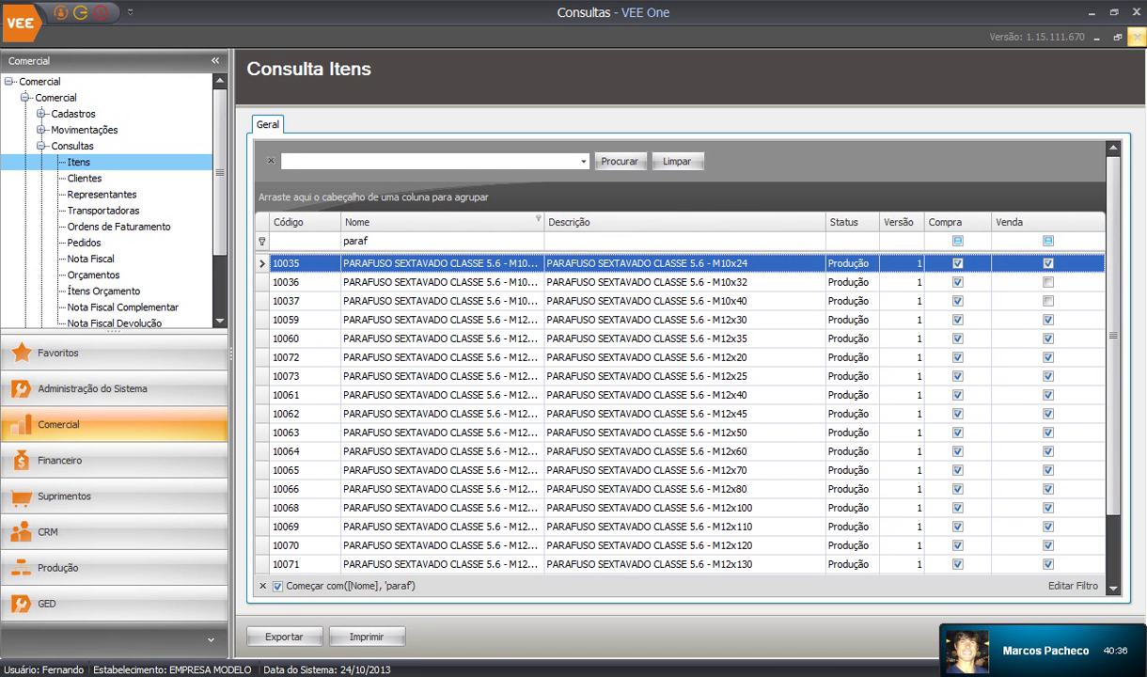
Preview the printed bolt list, then export it as Itens.xlsx to the desktop
click(367, 637)
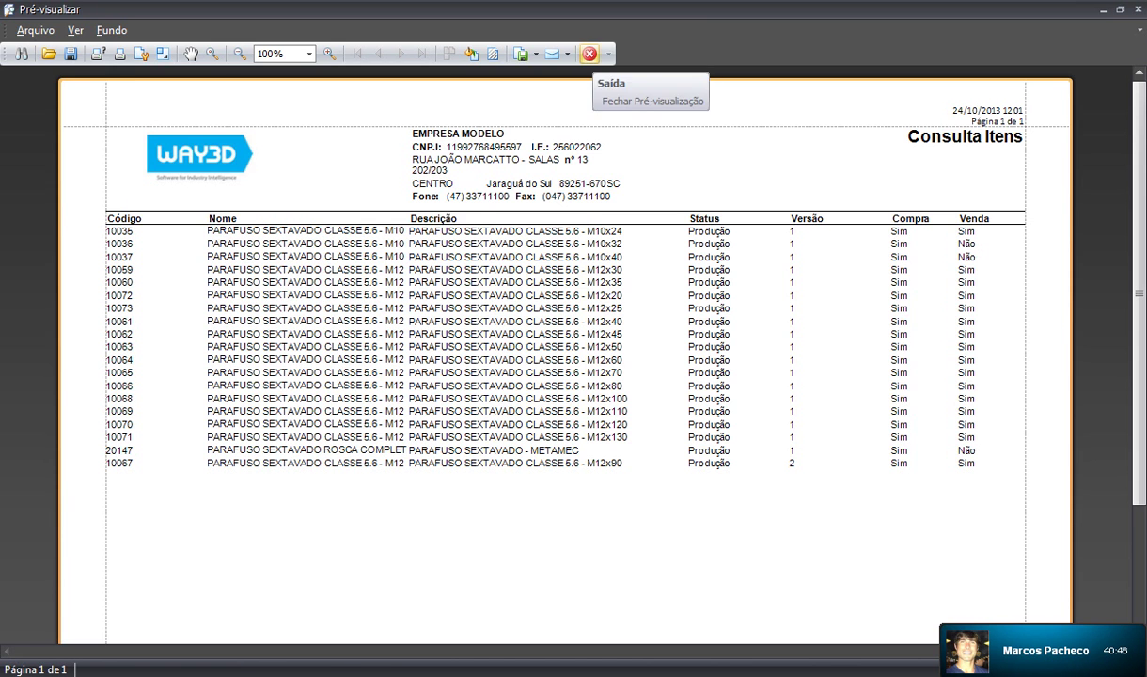
click(590, 54)
click(283, 636)
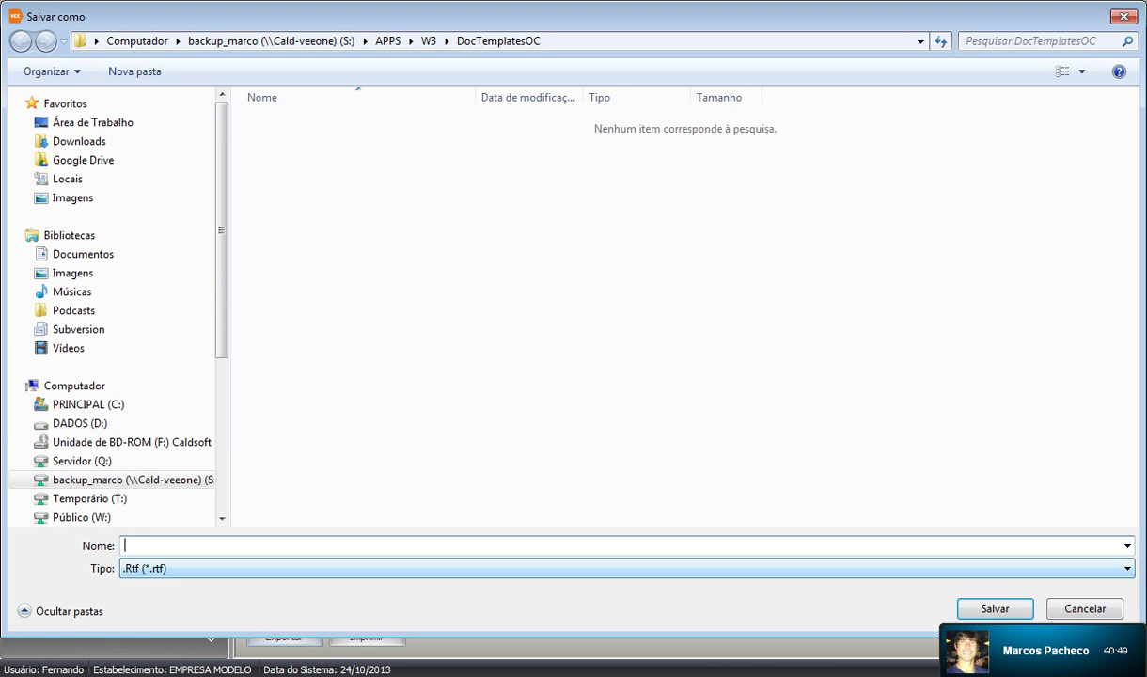
click(620, 568)
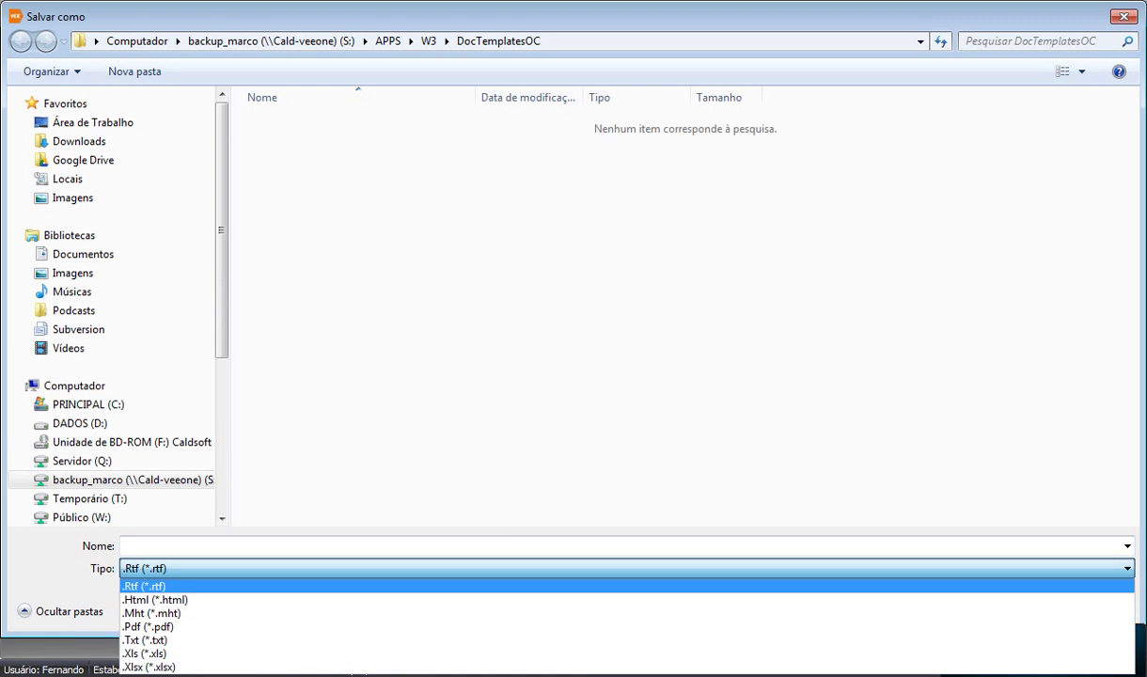
click(149, 666)
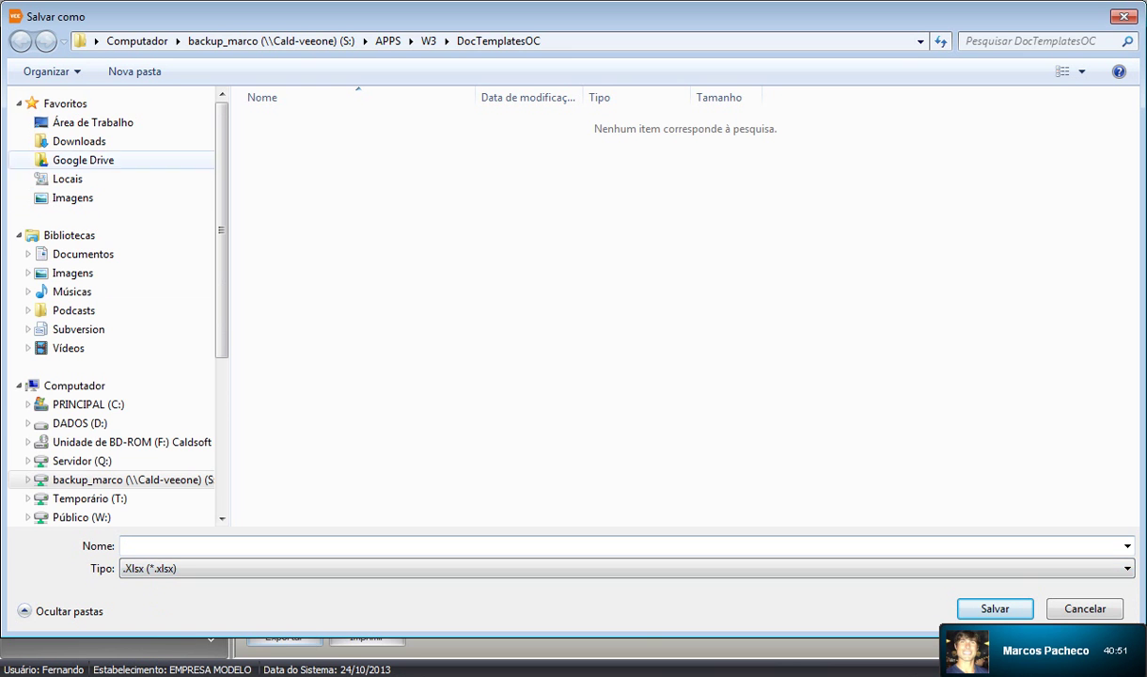
click(92, 122)
click(282, 546)
text(I)
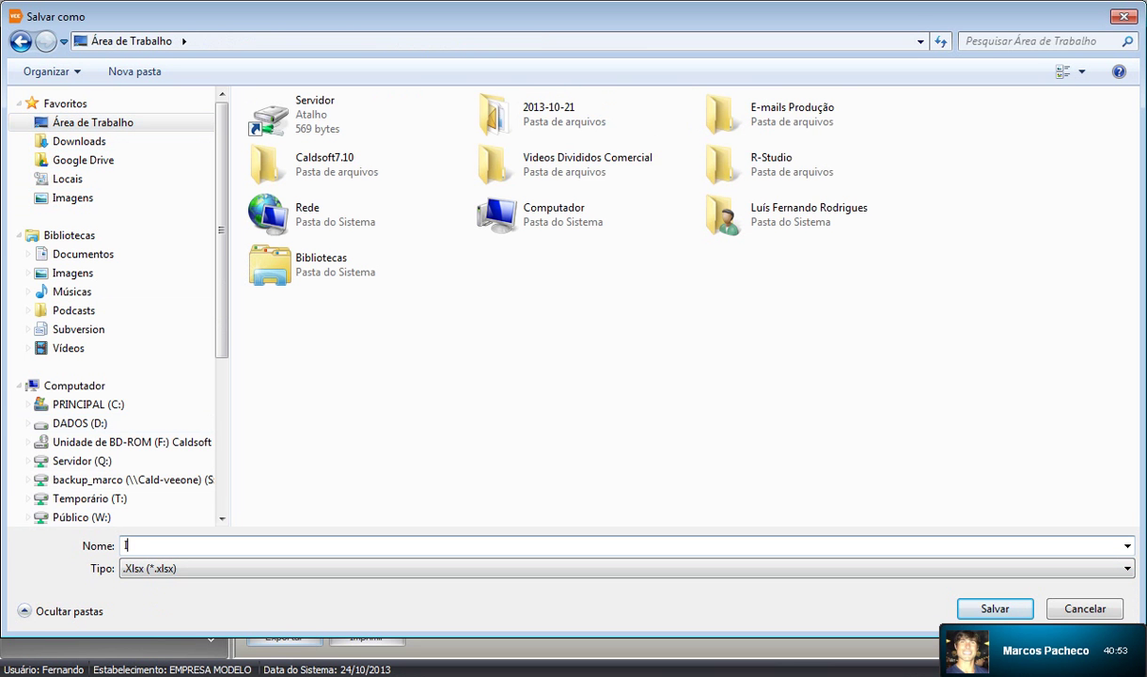
text(tens)
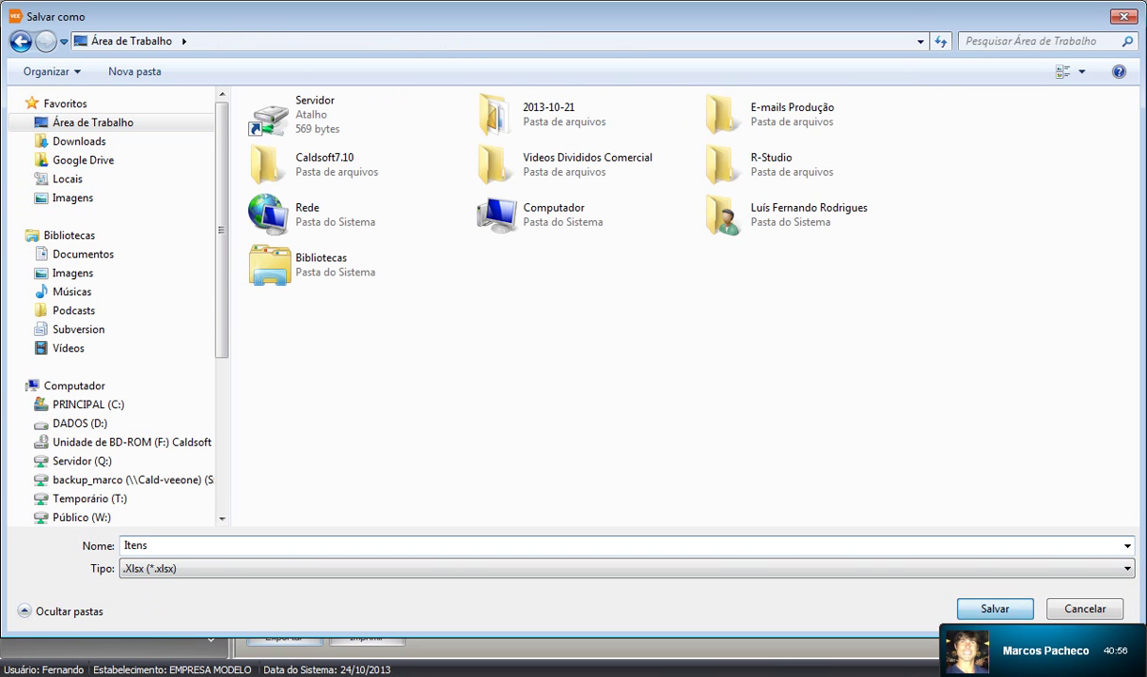
key(Return)
key(super+d)
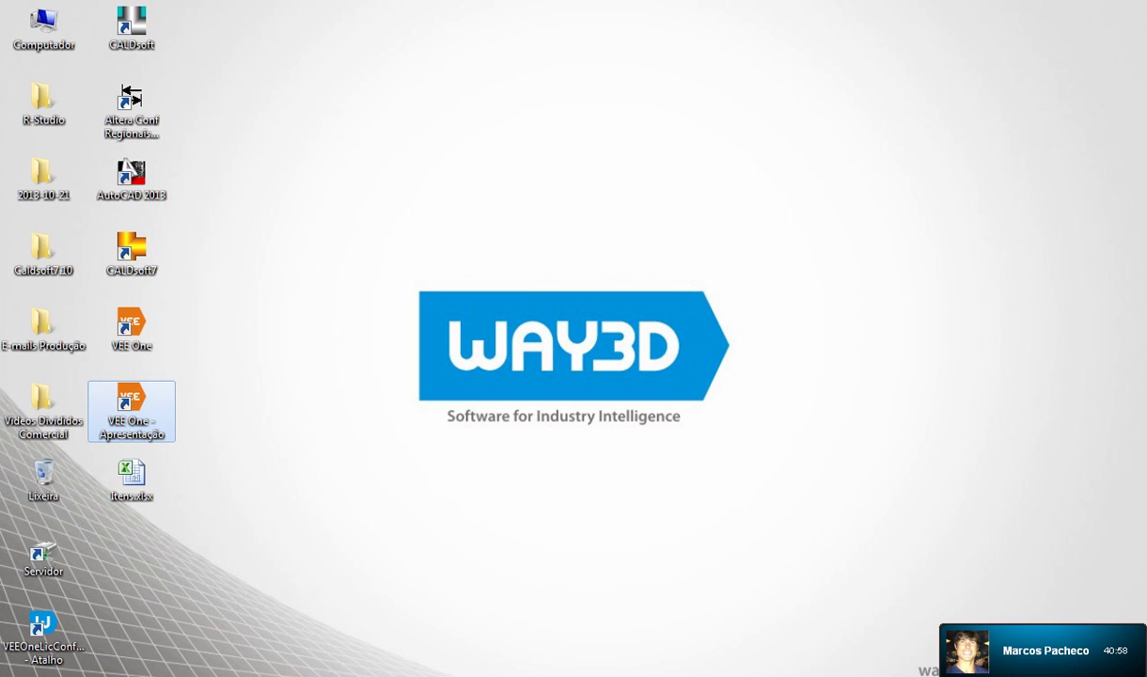
Open Itens.xlsx in Excel to check the bolt report, close it, and return to VEE One
double_click(131, 478)
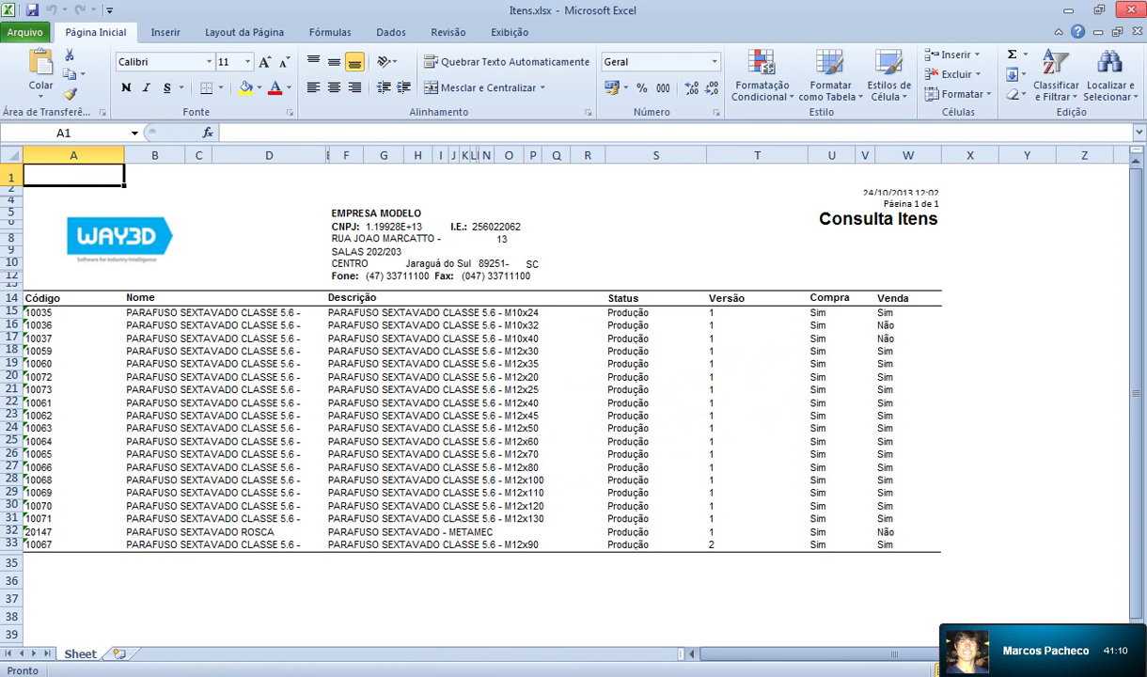
click(1130, 10)
key(Return)
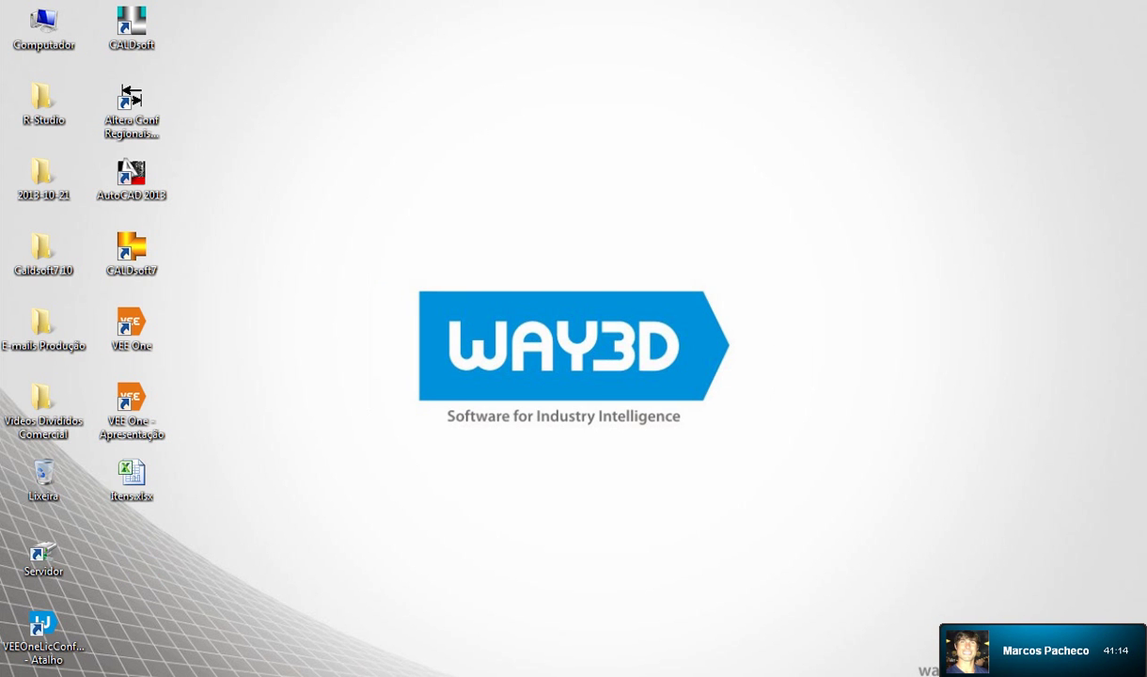
key(alt+Tab)
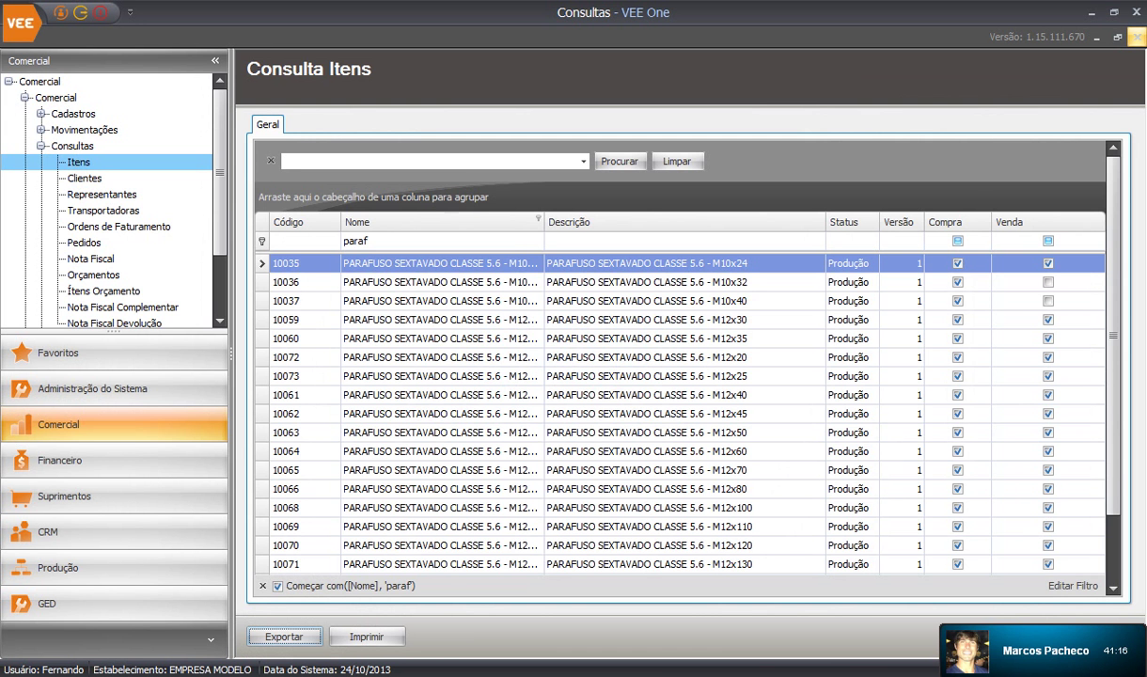
Close Consulta Itens, switch to the CRM module and open the Clientes query
click(1136, 38)
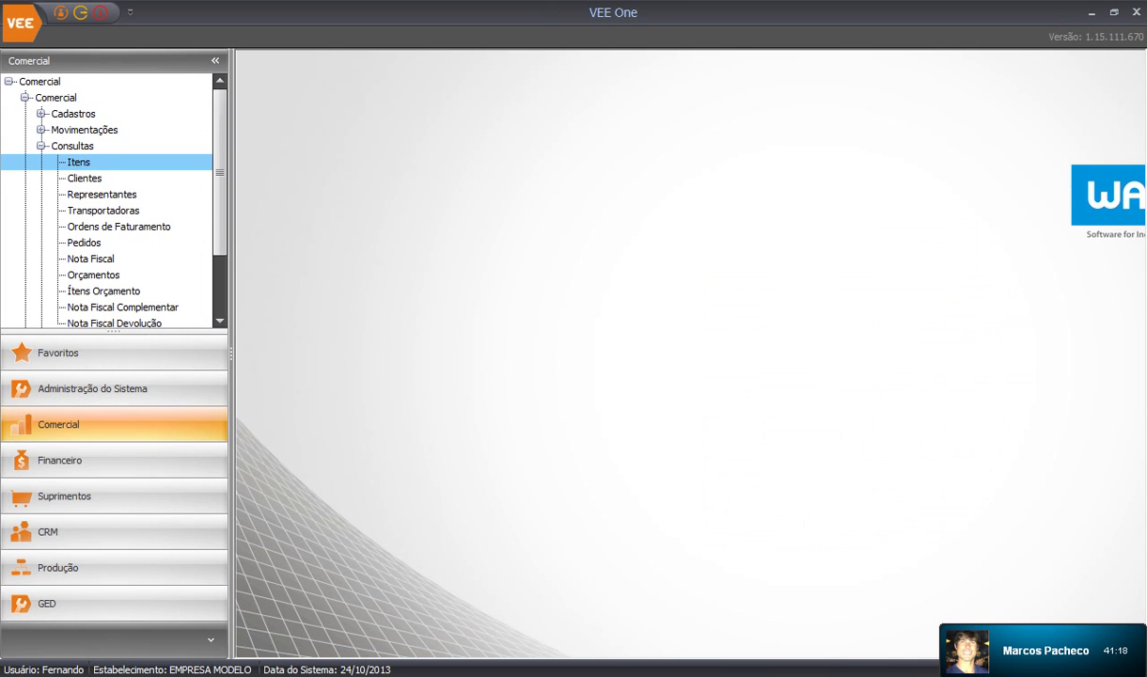
click(40, 145)
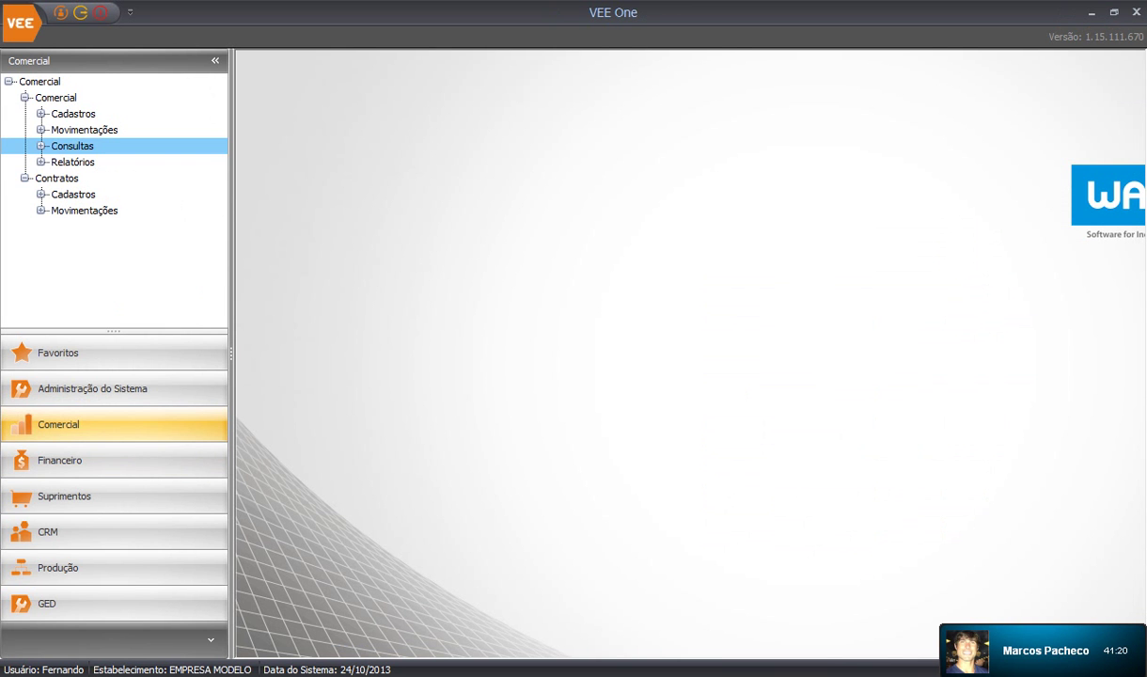
click(56, 531)
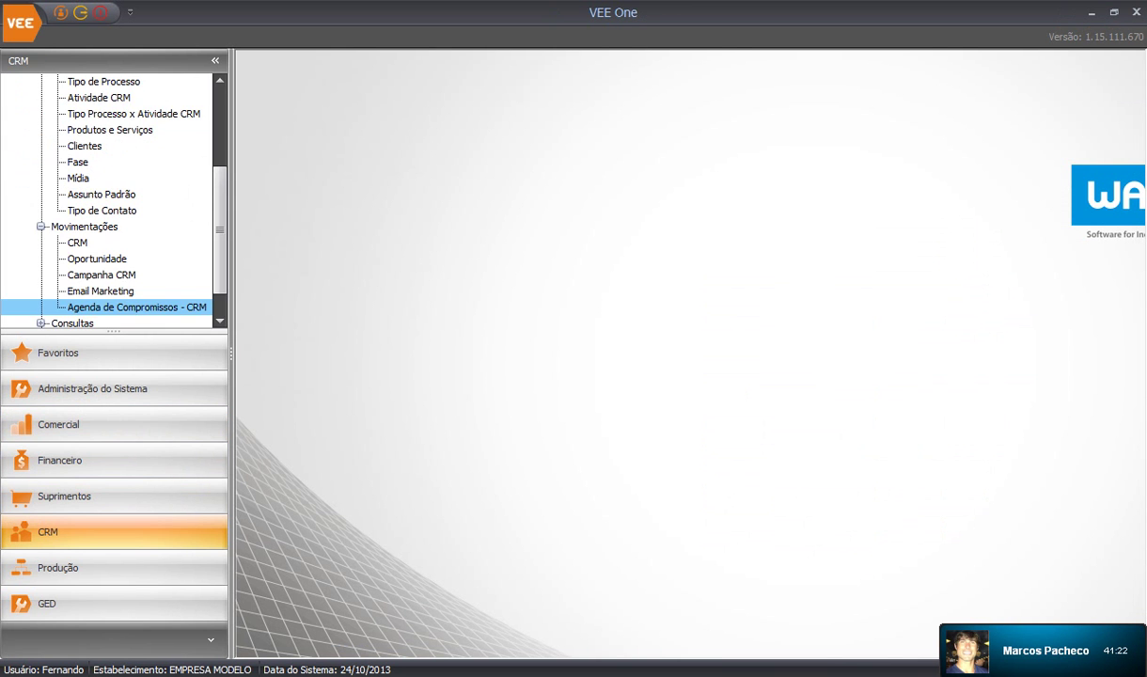
scroll(107, 200, up, 3)
click(41, 114)
click(40, 130)
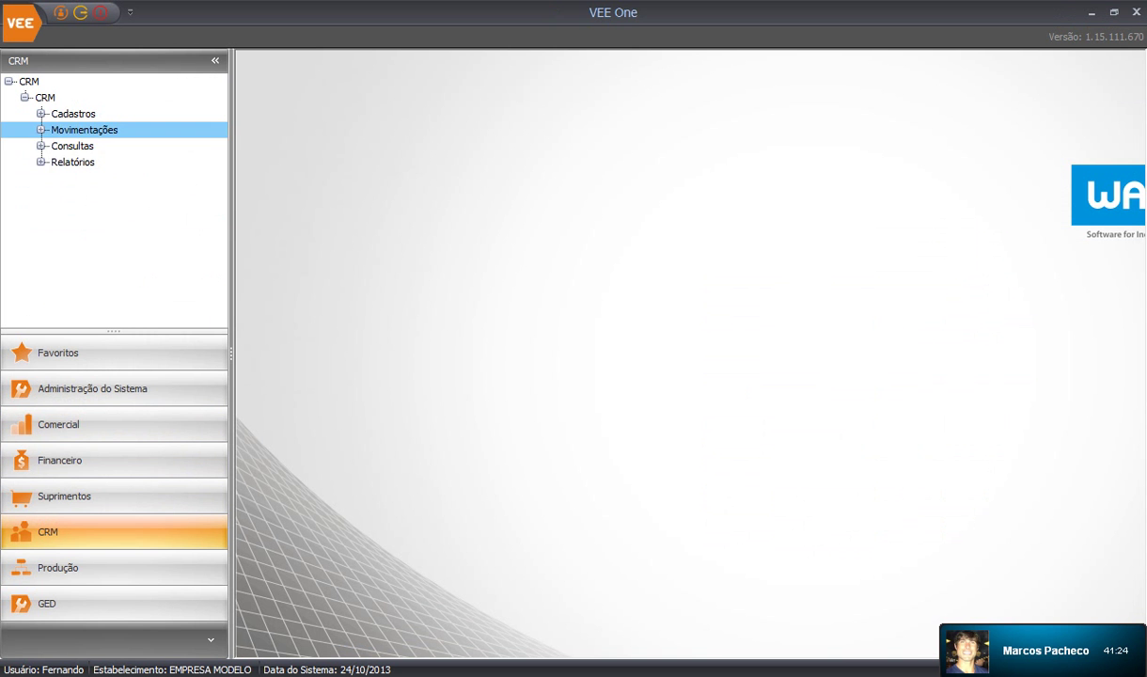
click(41, 146)
double_click(84, 194)
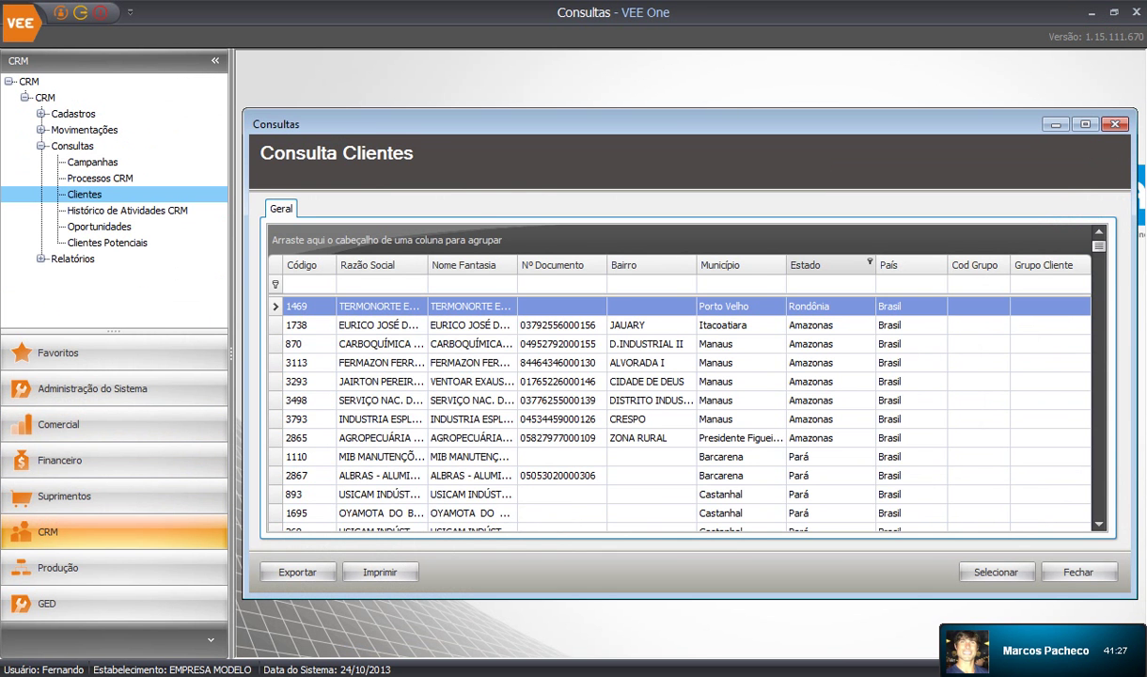
Group the clients by Estado, select the Cochabamba group, then switch to the Skype call
drag(820, 265, 372, 254)
click(526, 419)
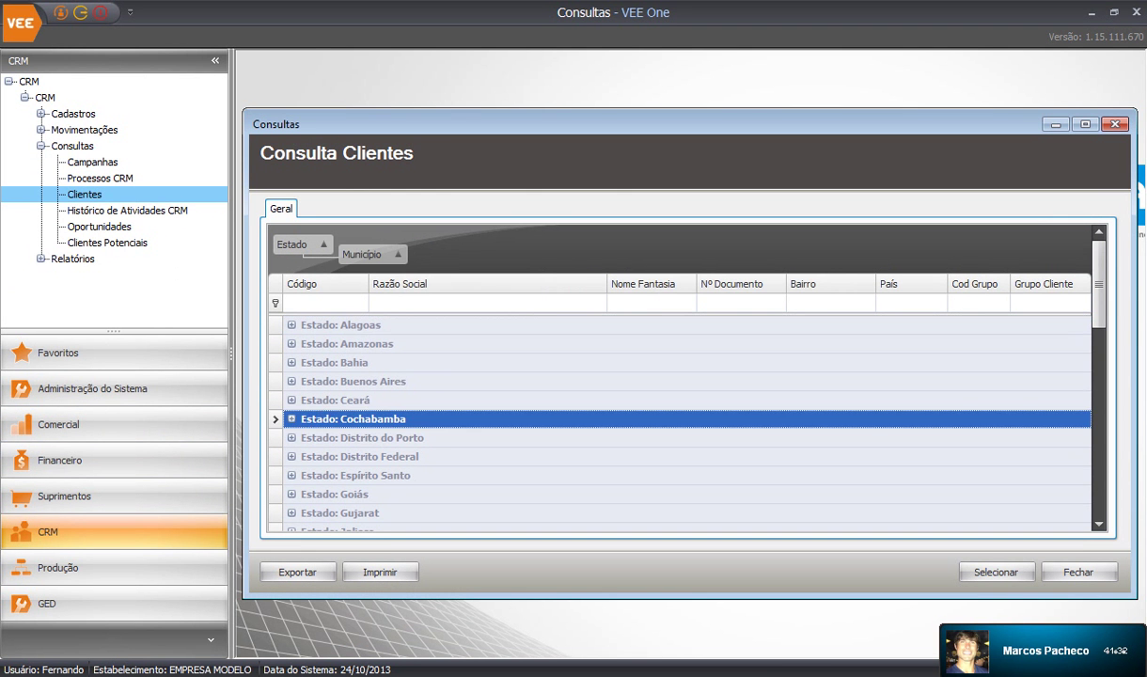
scroll(526, 419, down, 3)
key(alt+Tab)
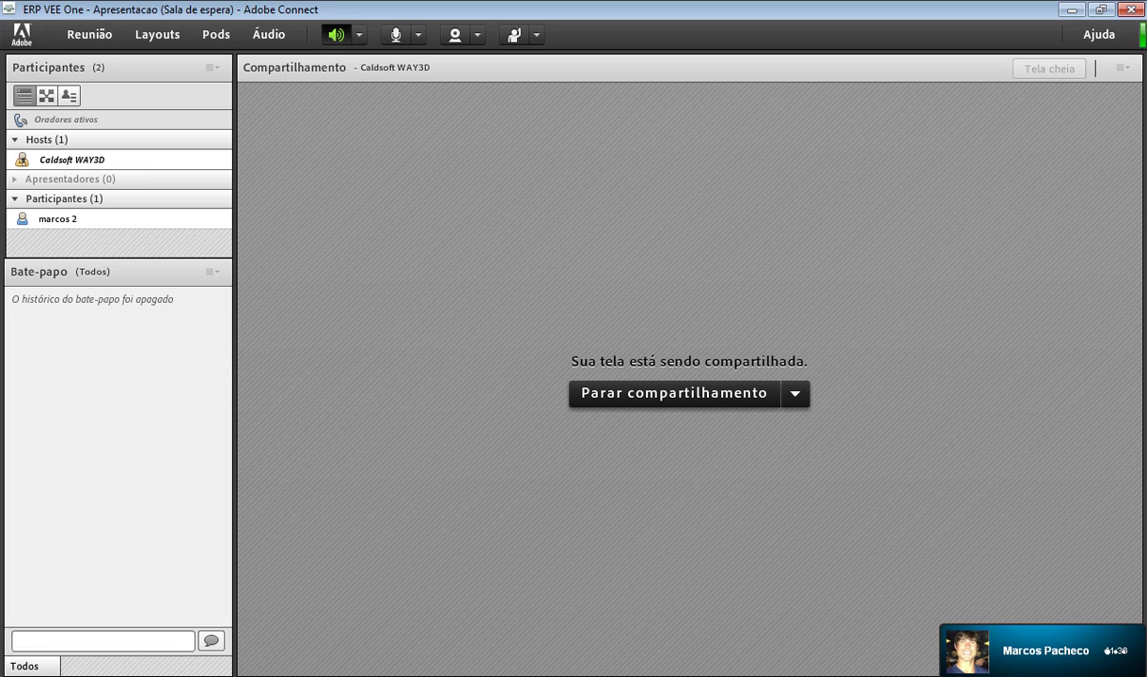
key(alt+Tab)
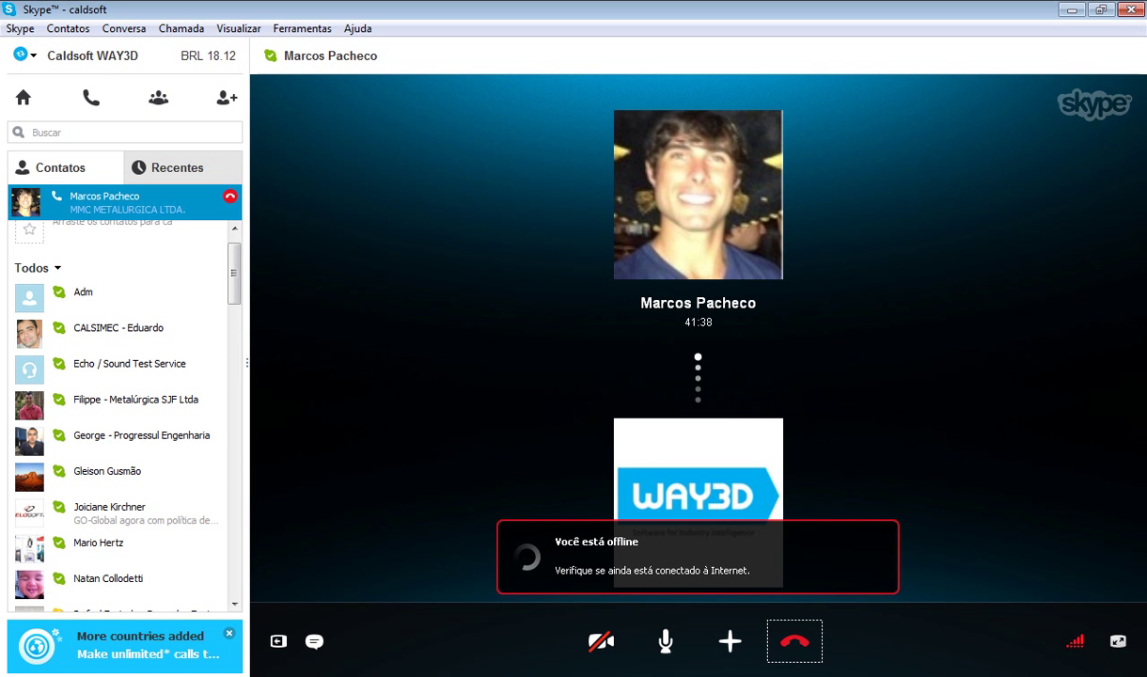